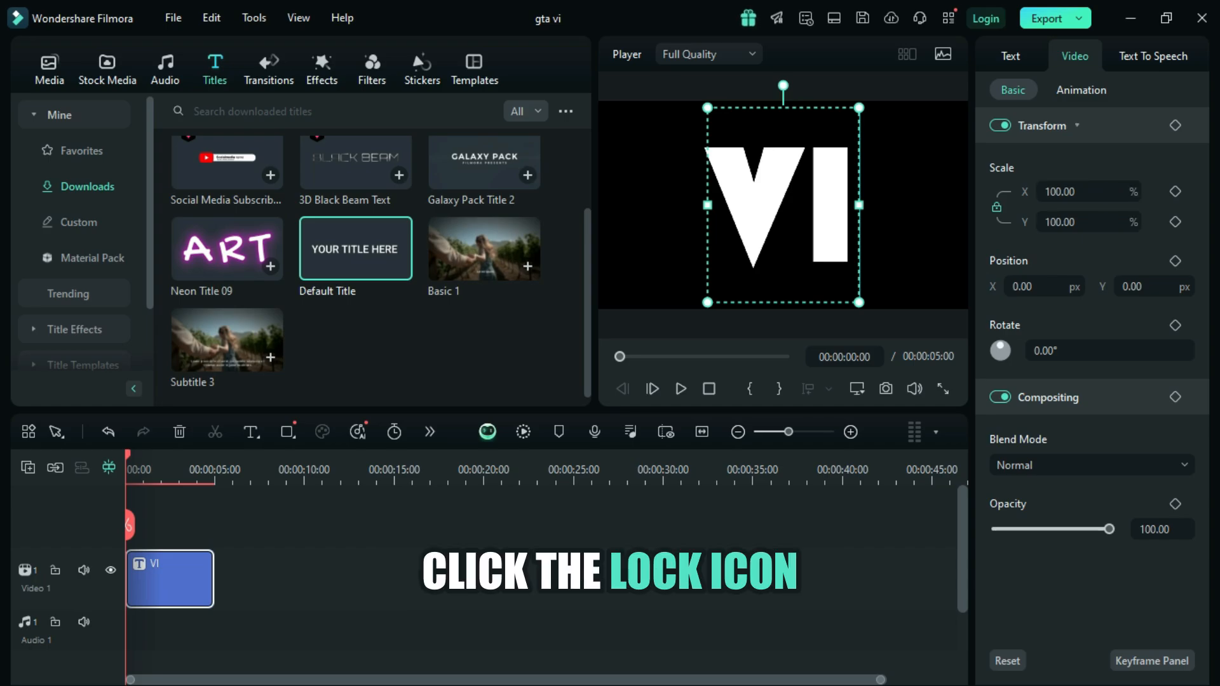
# Step: Unlink the VI title's scale proportions and set its horizontal scale to 130%
pyautogui.click(996, 207)
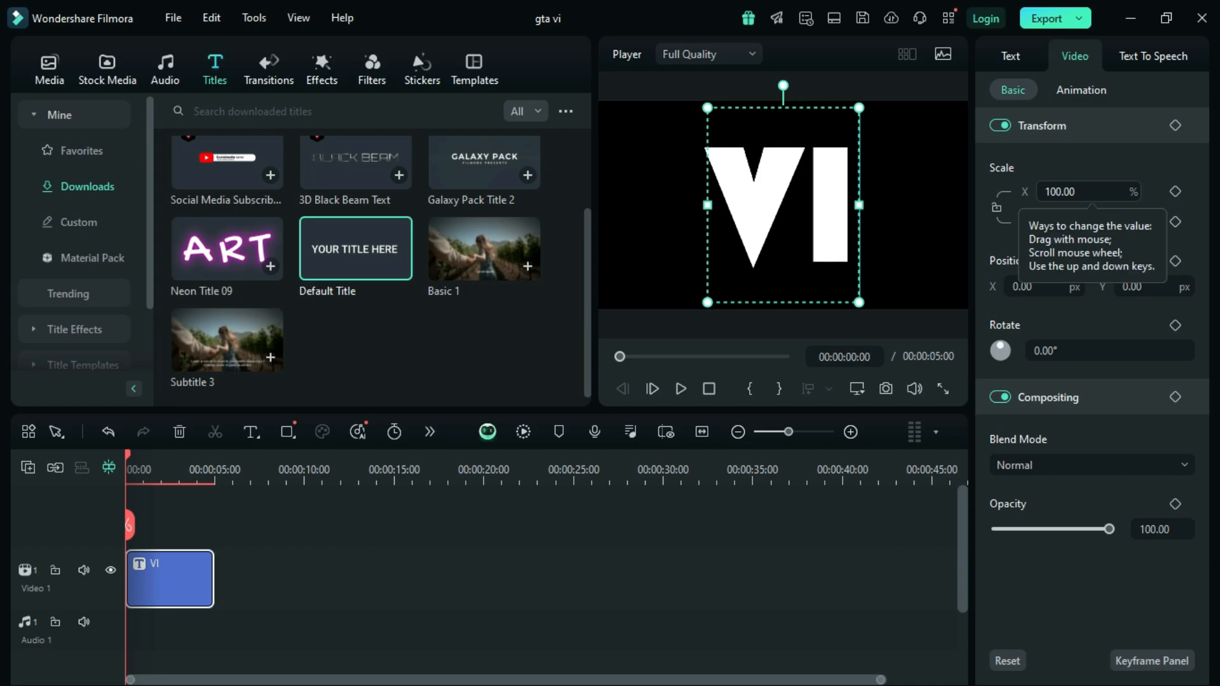
pyautogui.click(1088, 192)
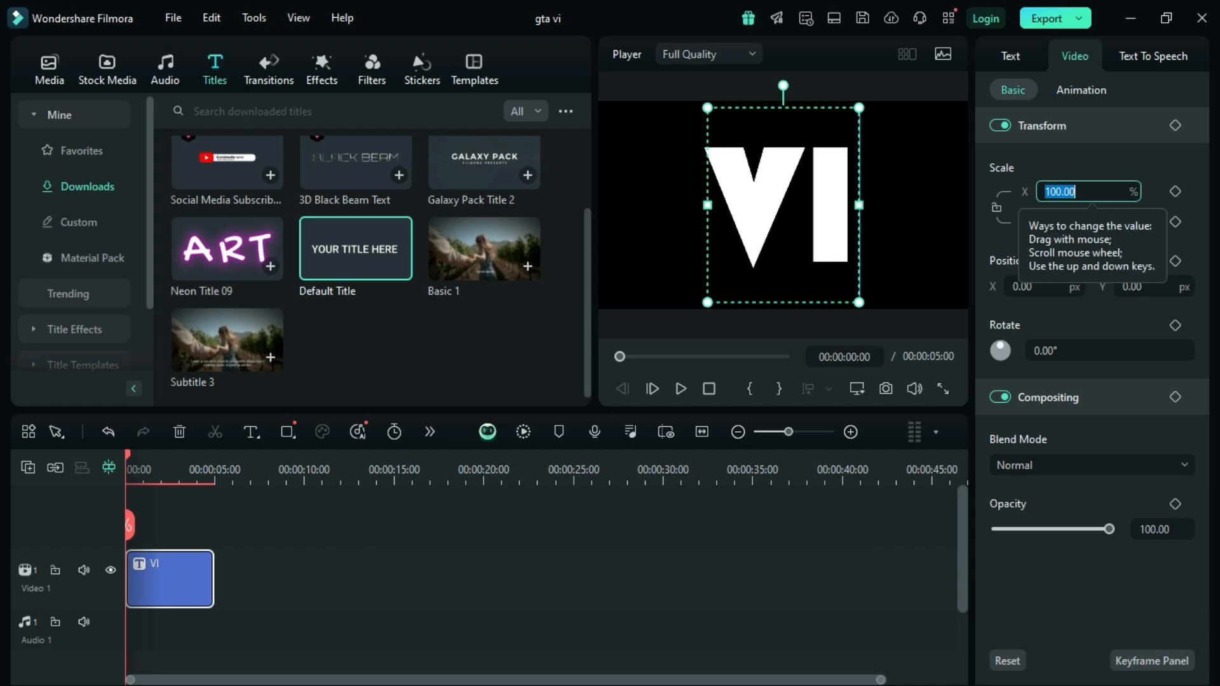
pyautogui.click(1089, 191)
pyautogui.press('BackSpace')
pyautogui.write('3')
pyautogui.press('Return')
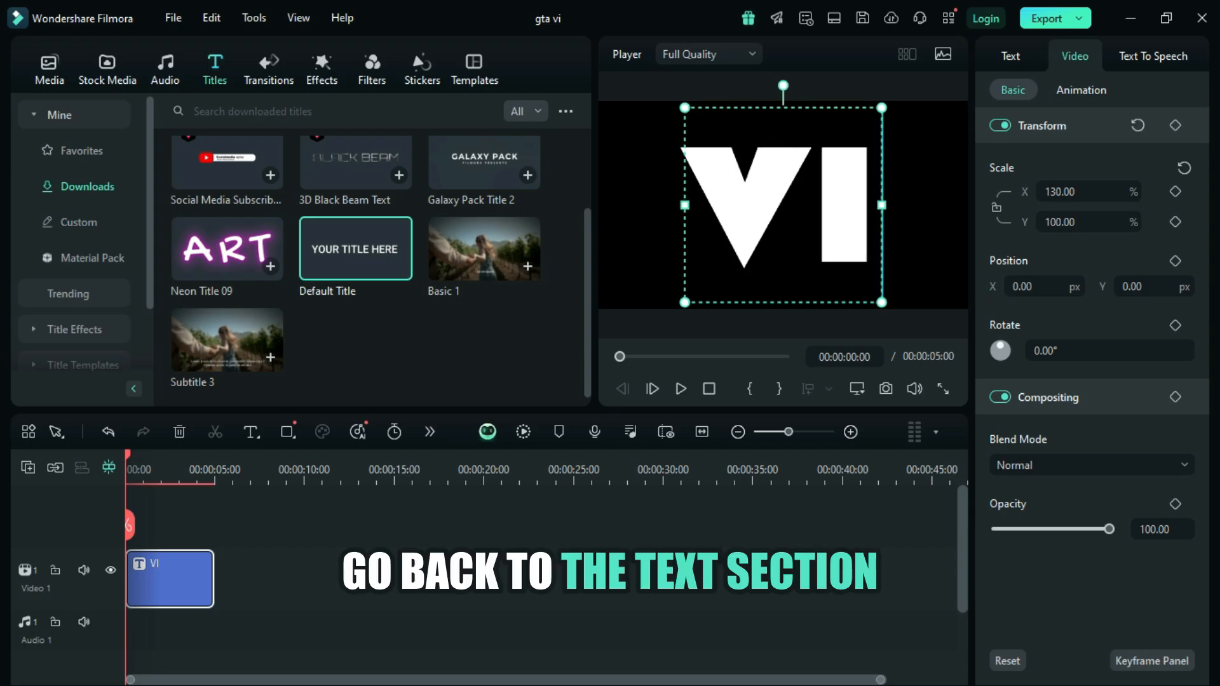
# Step: Open the VI title in advanced text editing and set its letter spacing to -7
pyautogui.click(1010, 56)
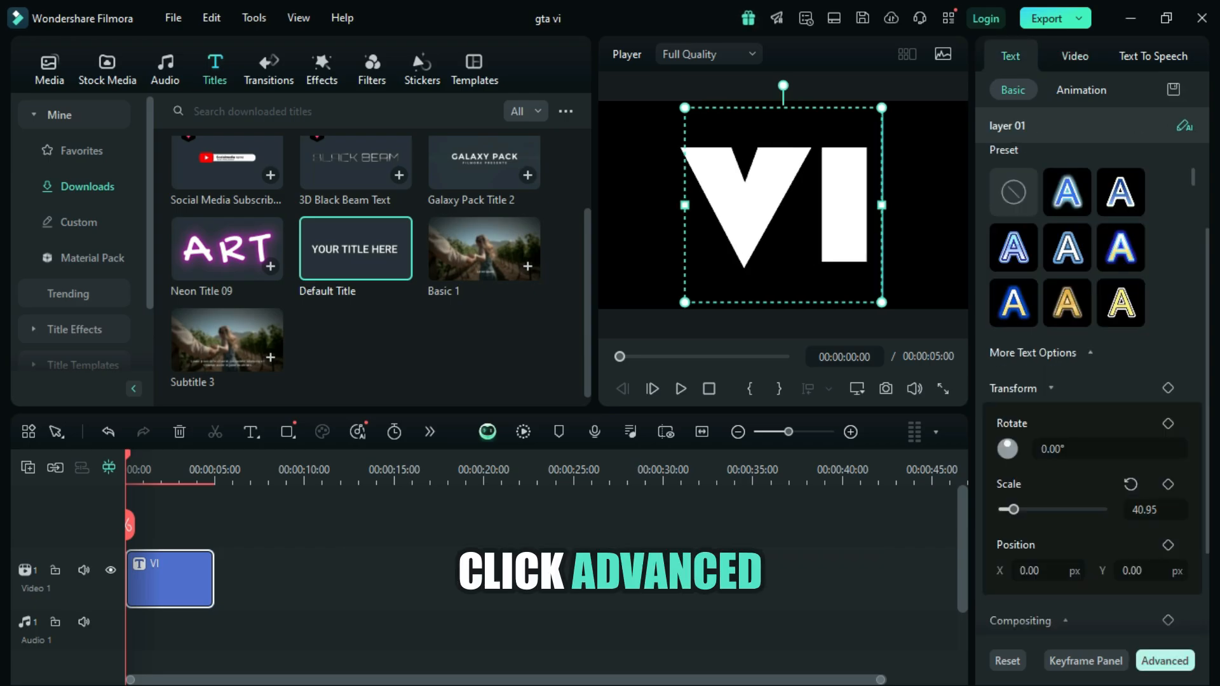
pyautogui.click(1164, 661)
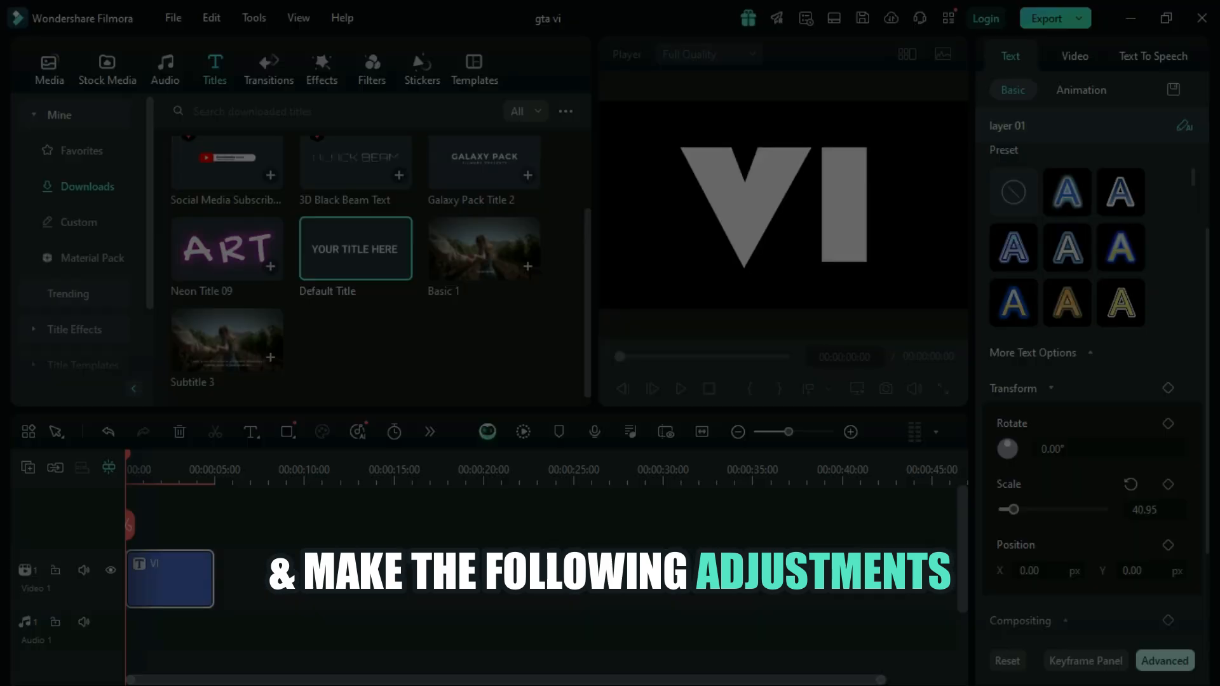
pyautogui.scroll(-12, 737, 58)
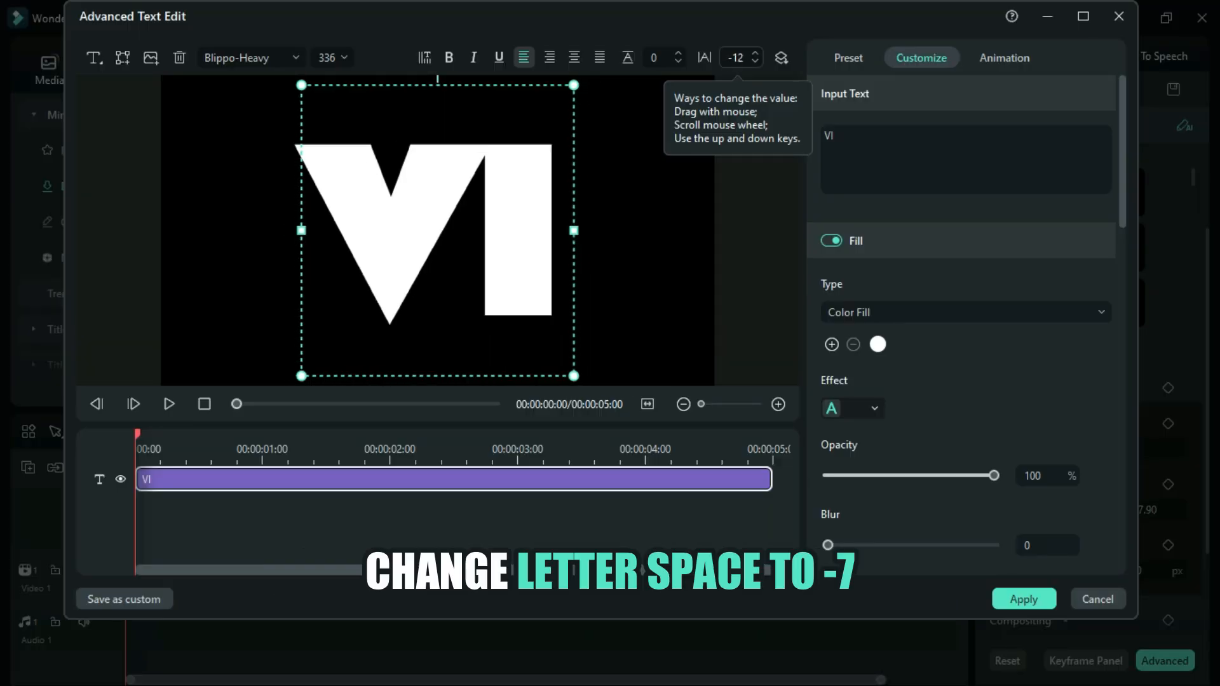
pyautogui.doubleClick(735, 58)
pyautogui.click(743, 58)
pyautogui.press('BackSpace')
pyautogui.press('BackSpace')
pyautogui.press('BackSpace')
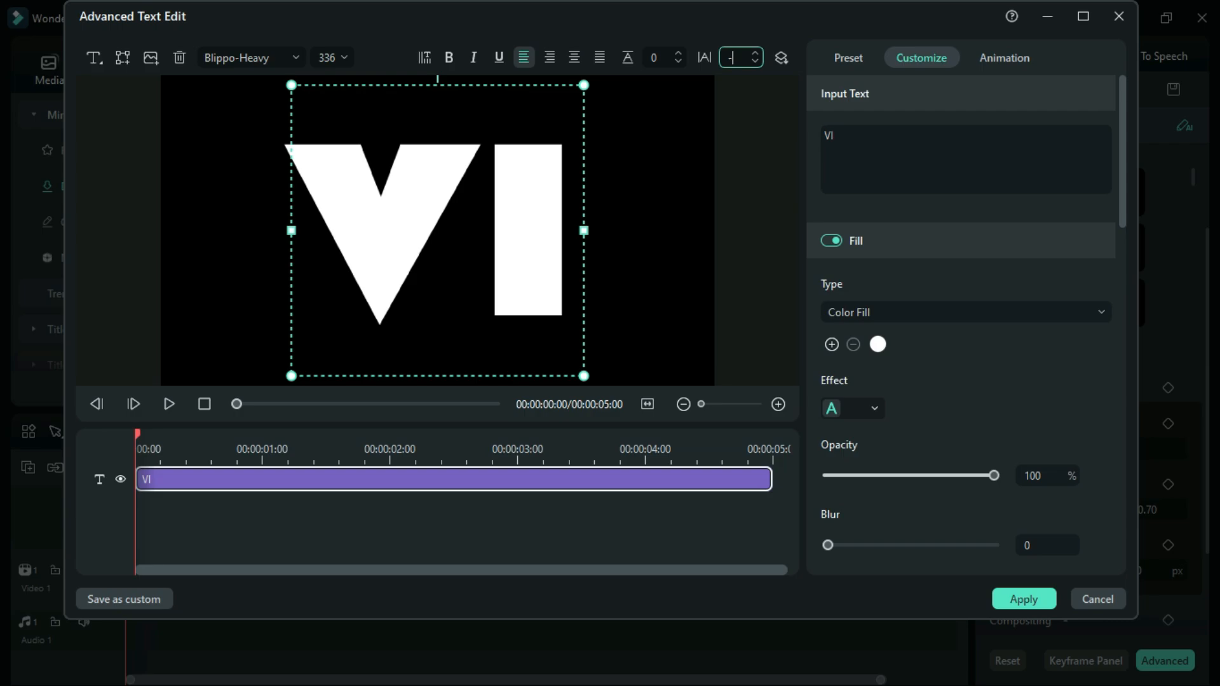
pyautogui.write('-7')
pyautogui.press('Return')
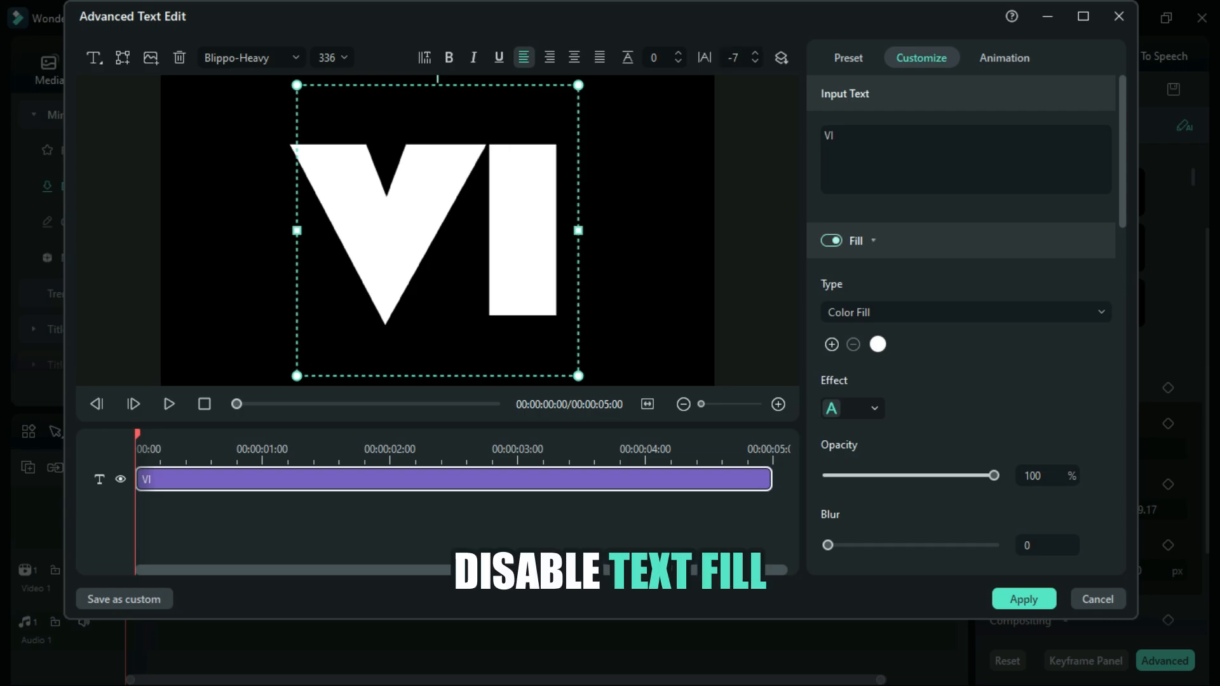
# Step: Disable the VI text's fill and enable its outline
pyautogui.click(831, 241)
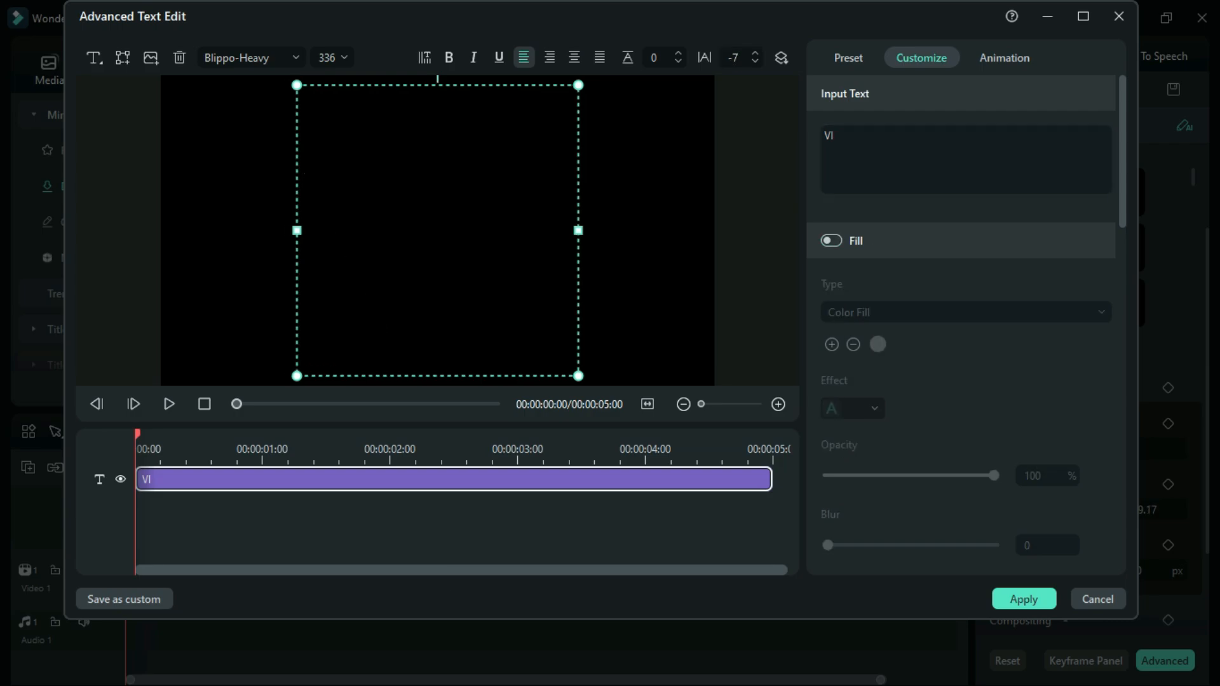
pyautogui.scroll(-3, 961, 317)
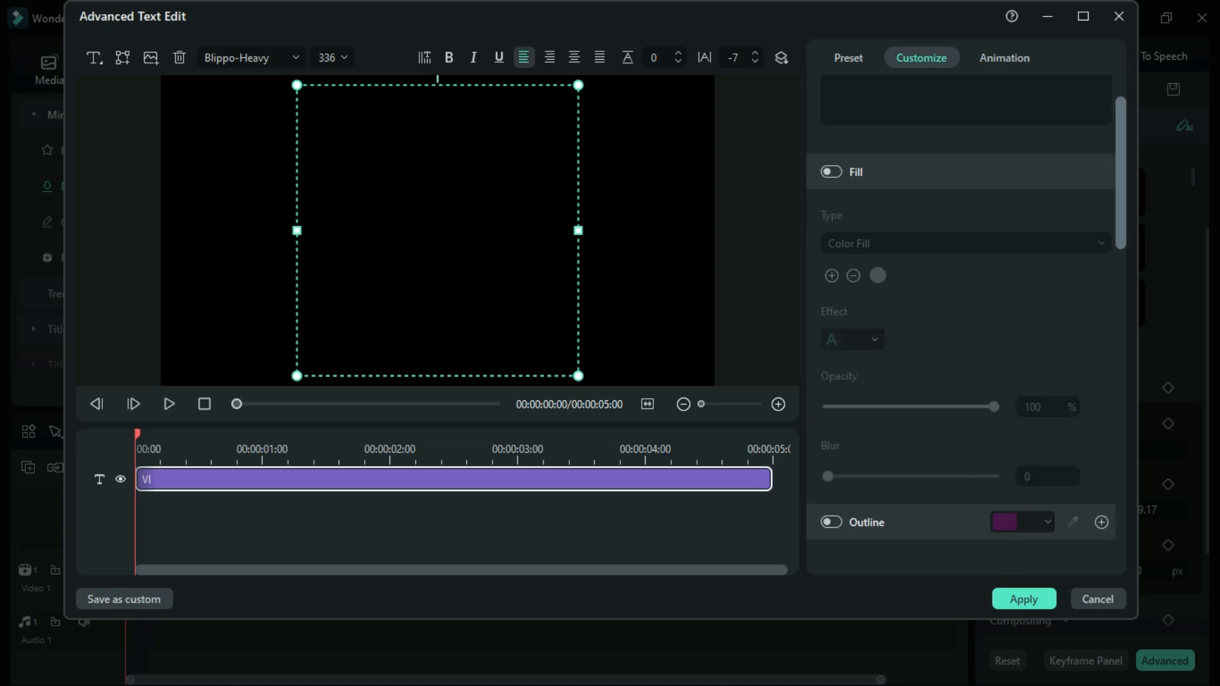
pyautogui.scroll(-2, 960, 318)
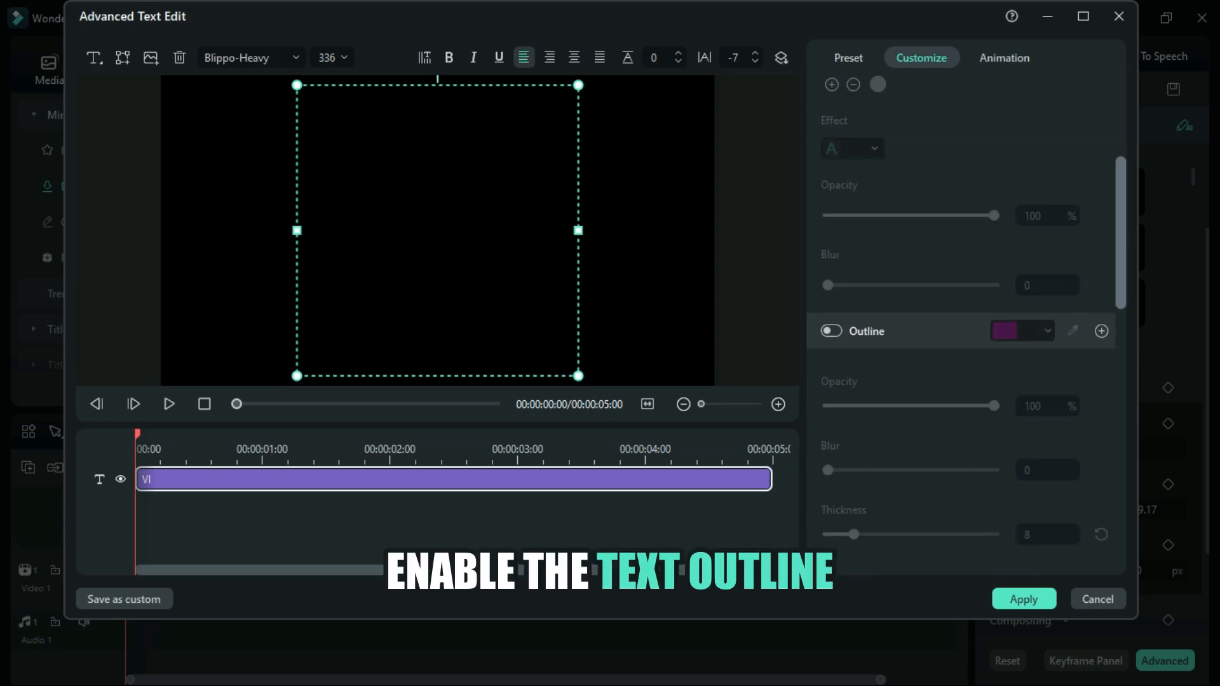
pyautogui.click(831, 331)
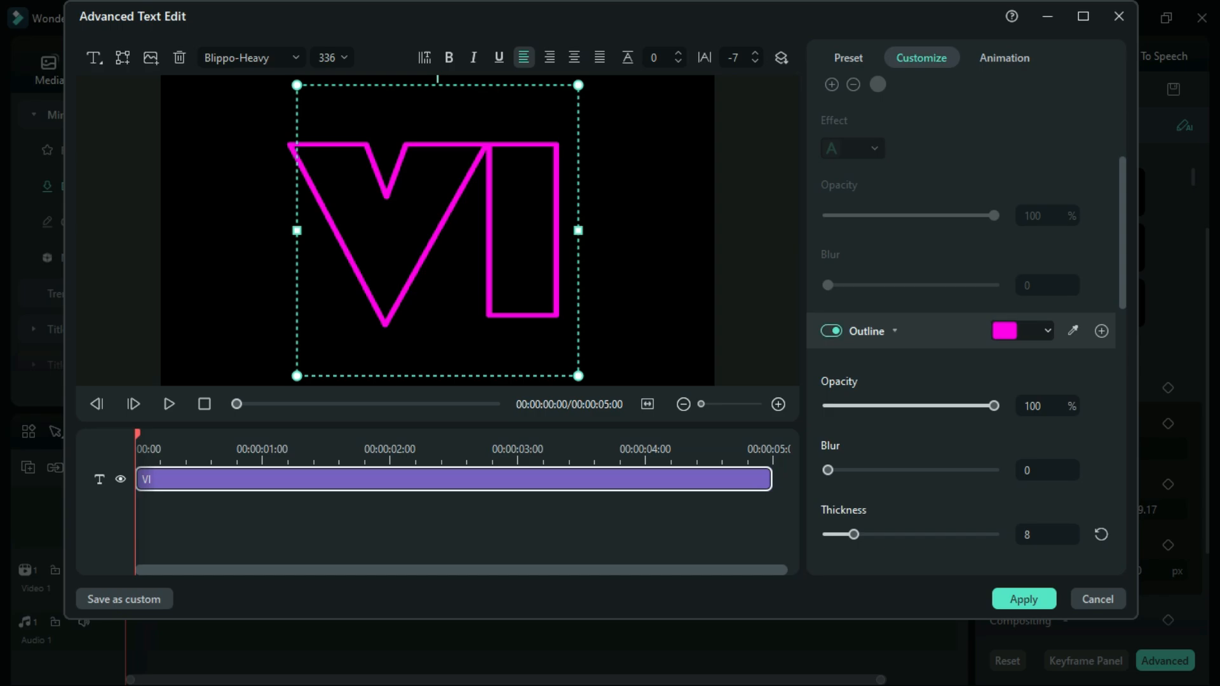
# Step: Make the text outline white and set its thickness to 15
pyautogui.click(1046, 331)
pyautogui.click(1130, 448)
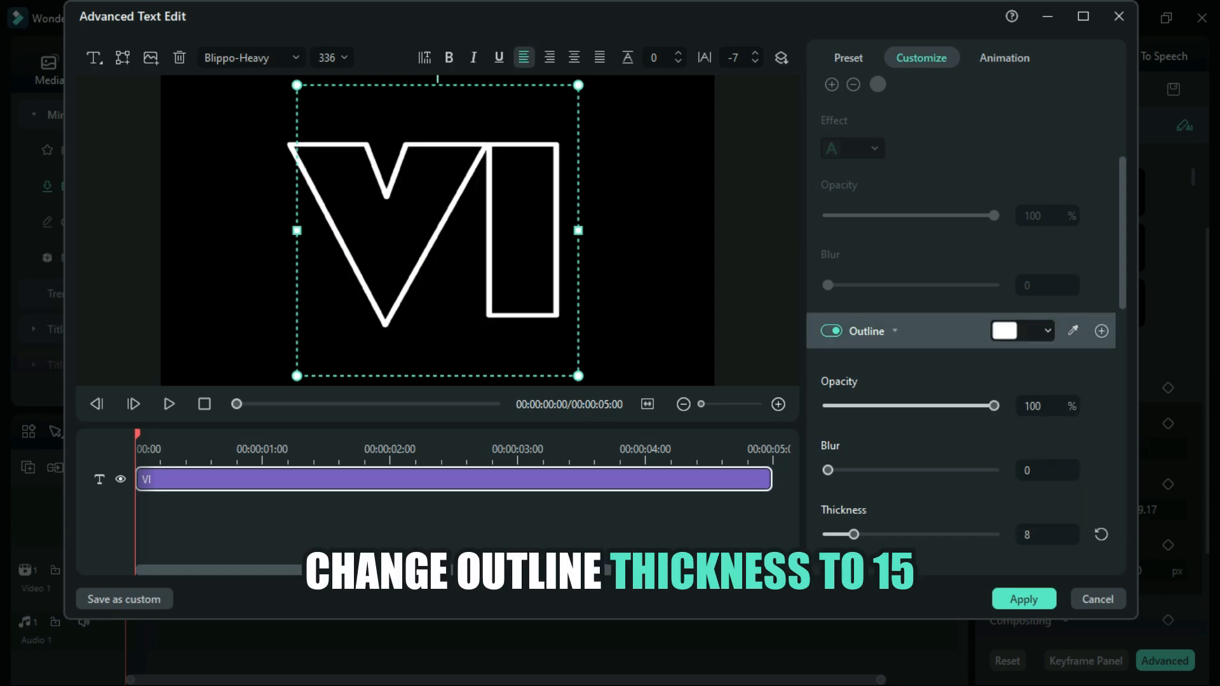
pyautogui.click(1046, 534)
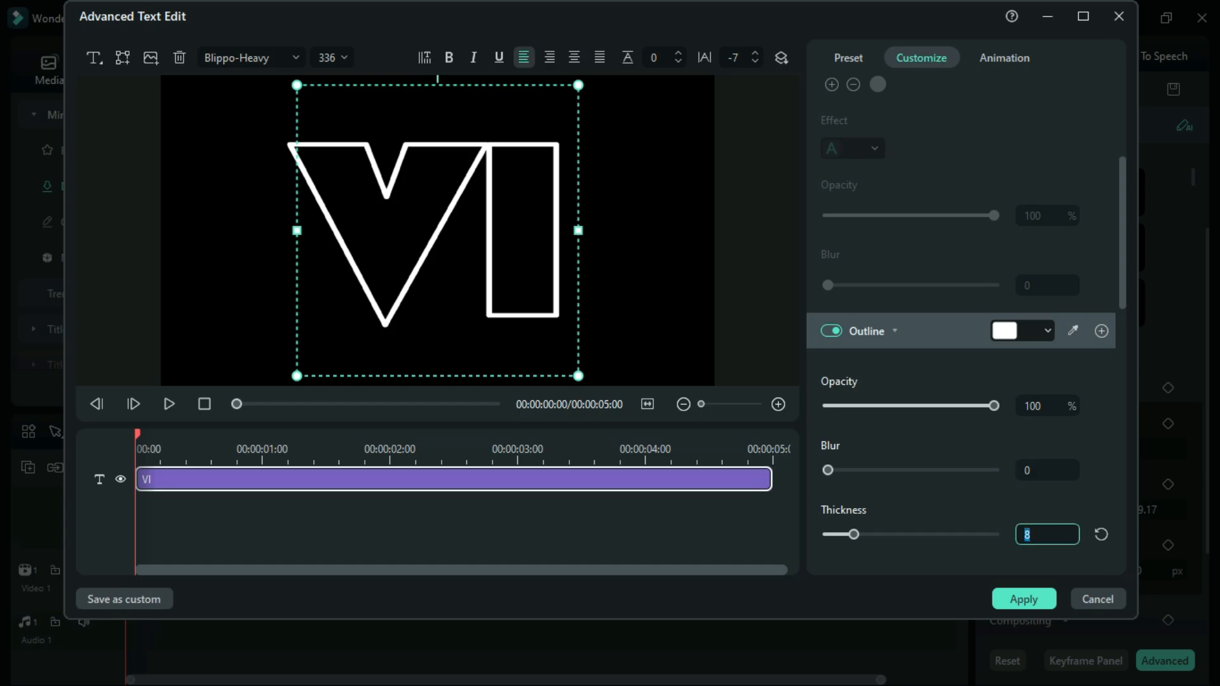
pyautogui.write('15')
pyautogui.press('Return')
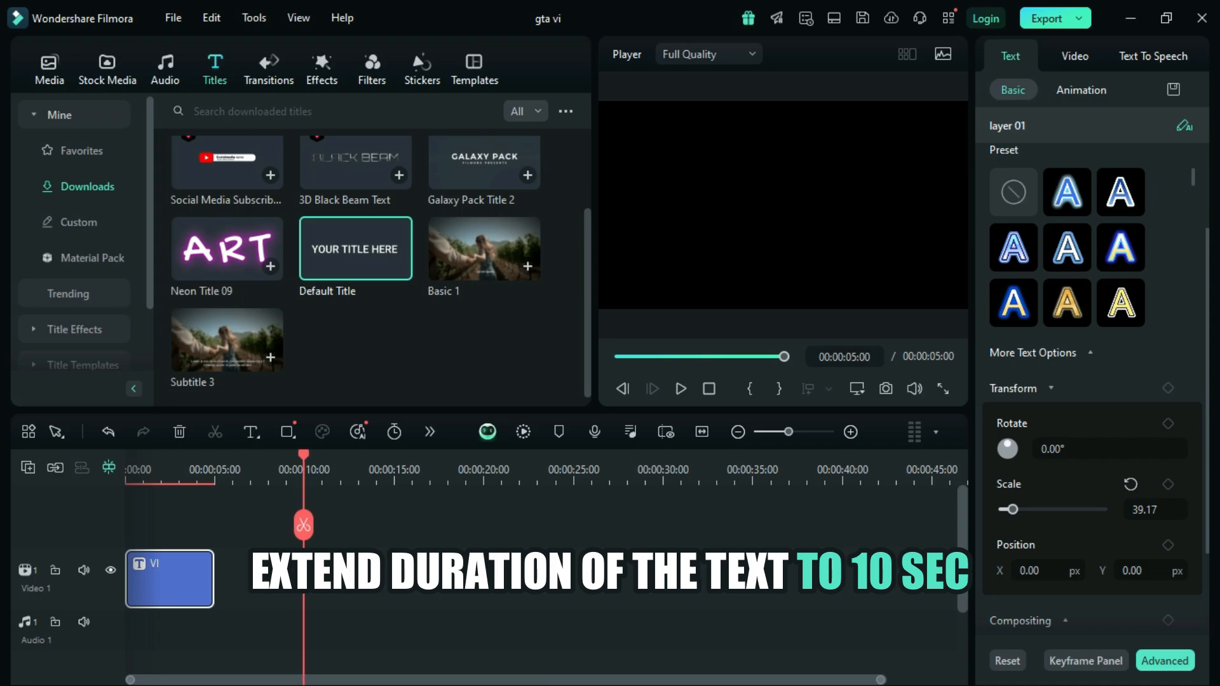
# Step: Extend the VI title clip to 10 seconds and add an adjustment layer of the same length on the track above it
pyautogui.moveTo(213, 578); pyautogui.dragTo(303, 578)
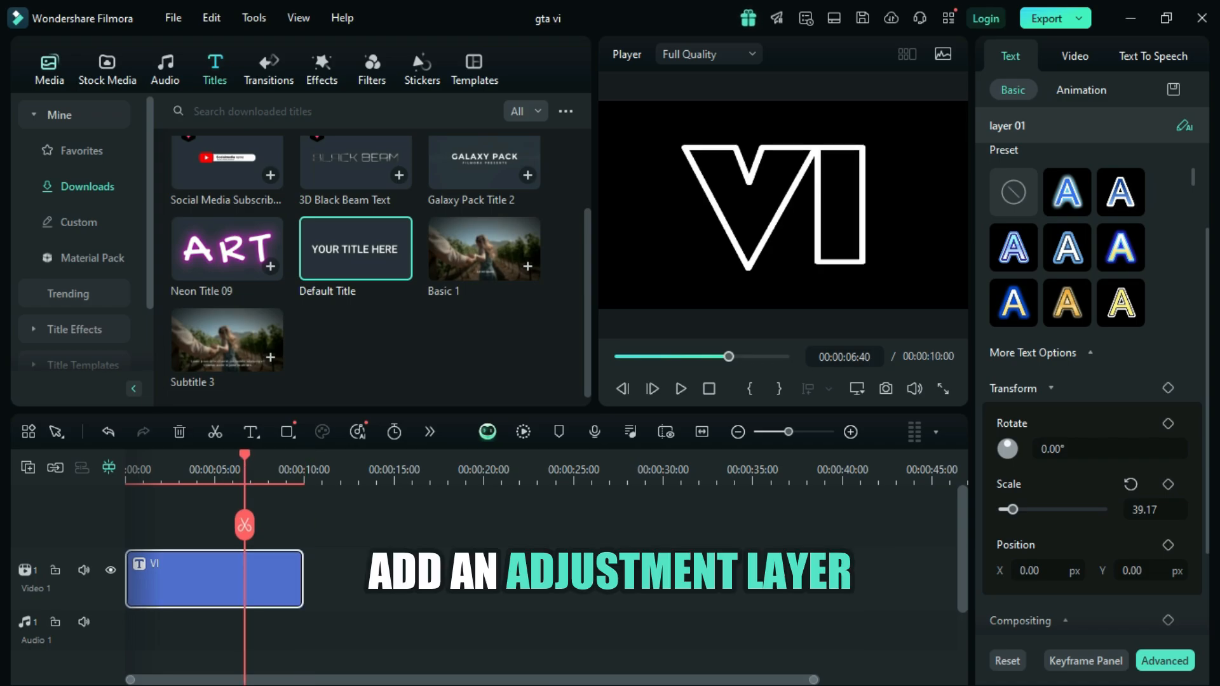
pyautogui.click(49, 68)
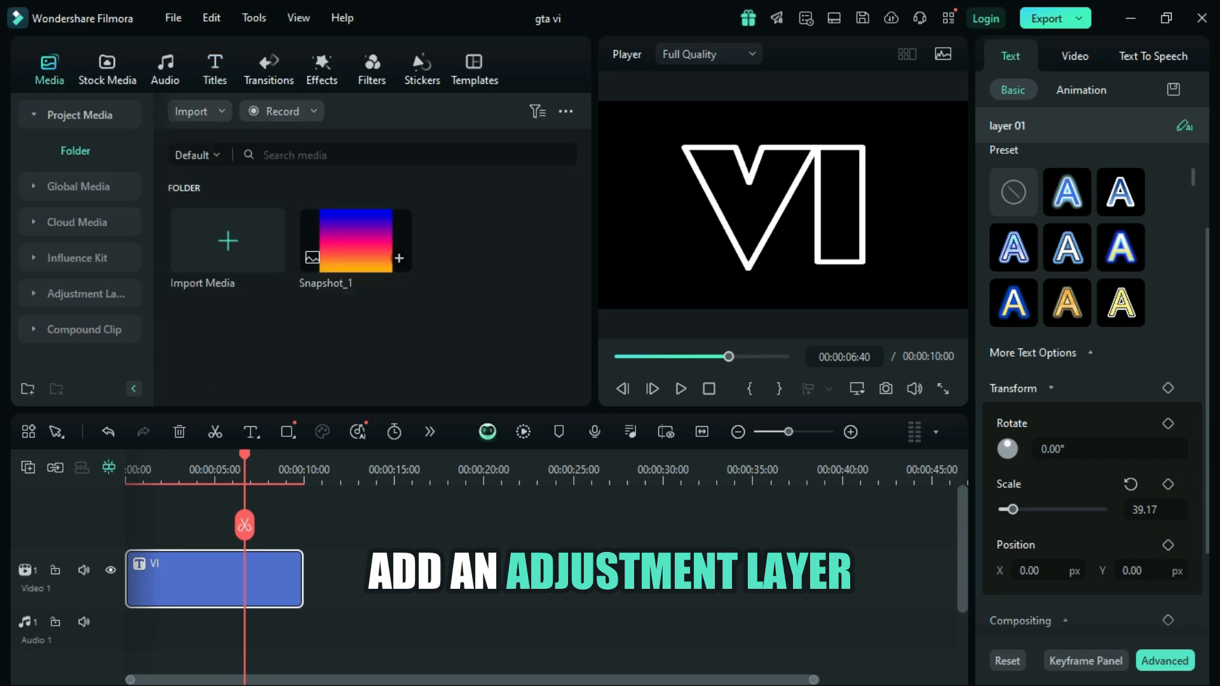
pyautogui.click(79, 294)
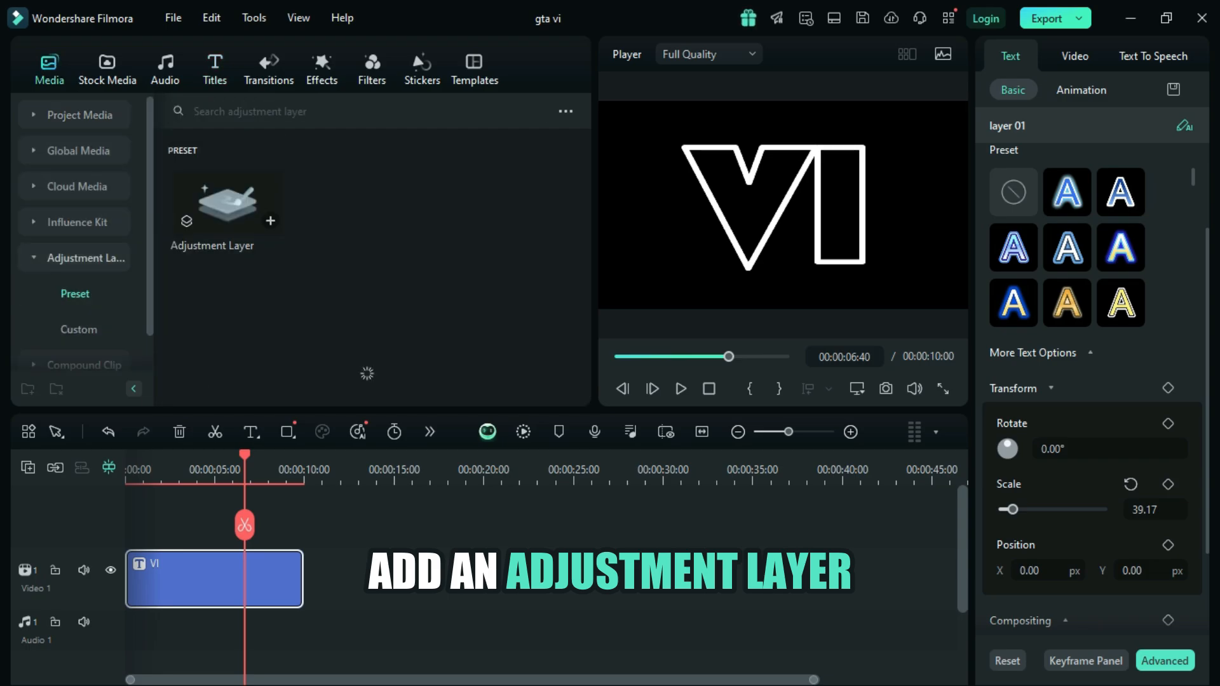
pyautogui.moveTo(227, 202); pyautogui.dragTo(166, 522)
pyautogui.moveTo(213, 561); pyautogui.dragTo(303, 561)
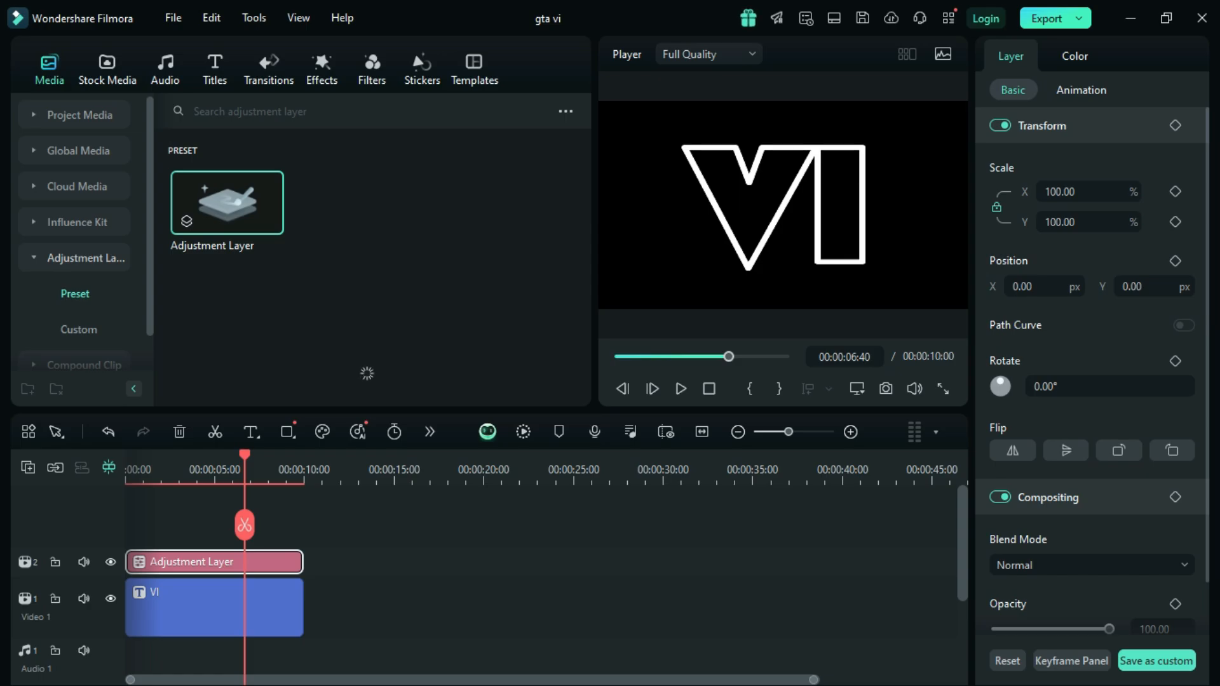
# Step: Apply the Boris FX BCC Radial Tint effect from Grads and Tints to the adjustment layer and set its view to Gradient
pyautogui.click(322, 68)
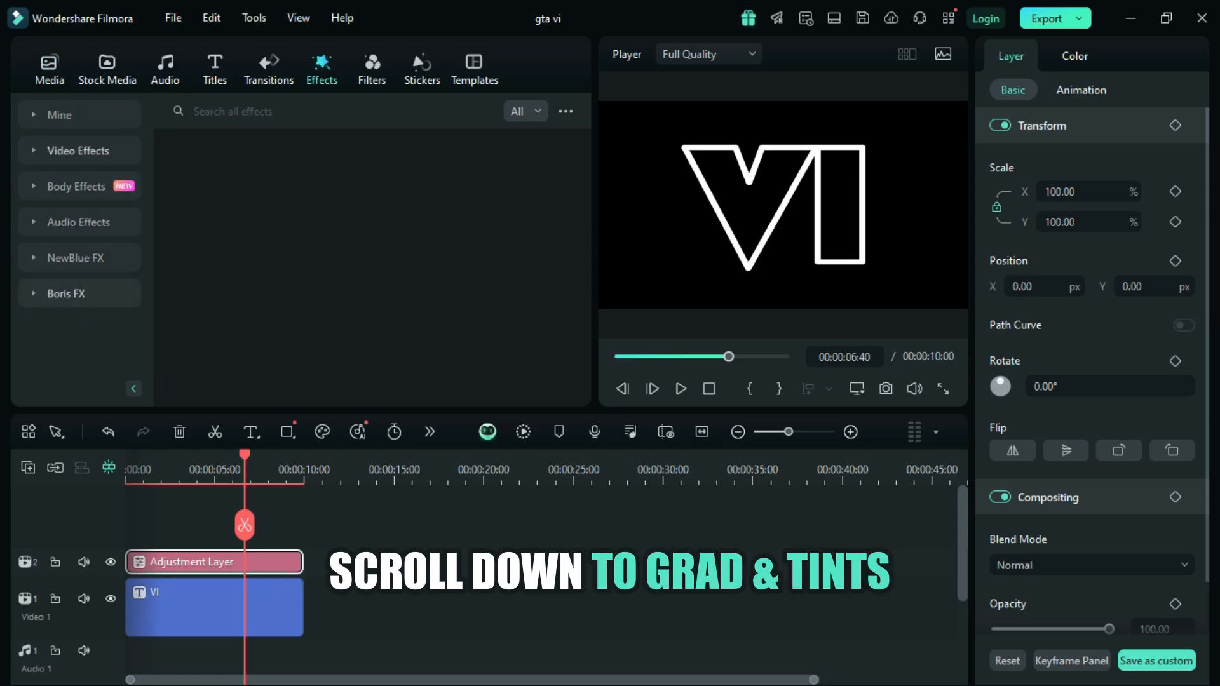
pyautogui.click(66, 293)
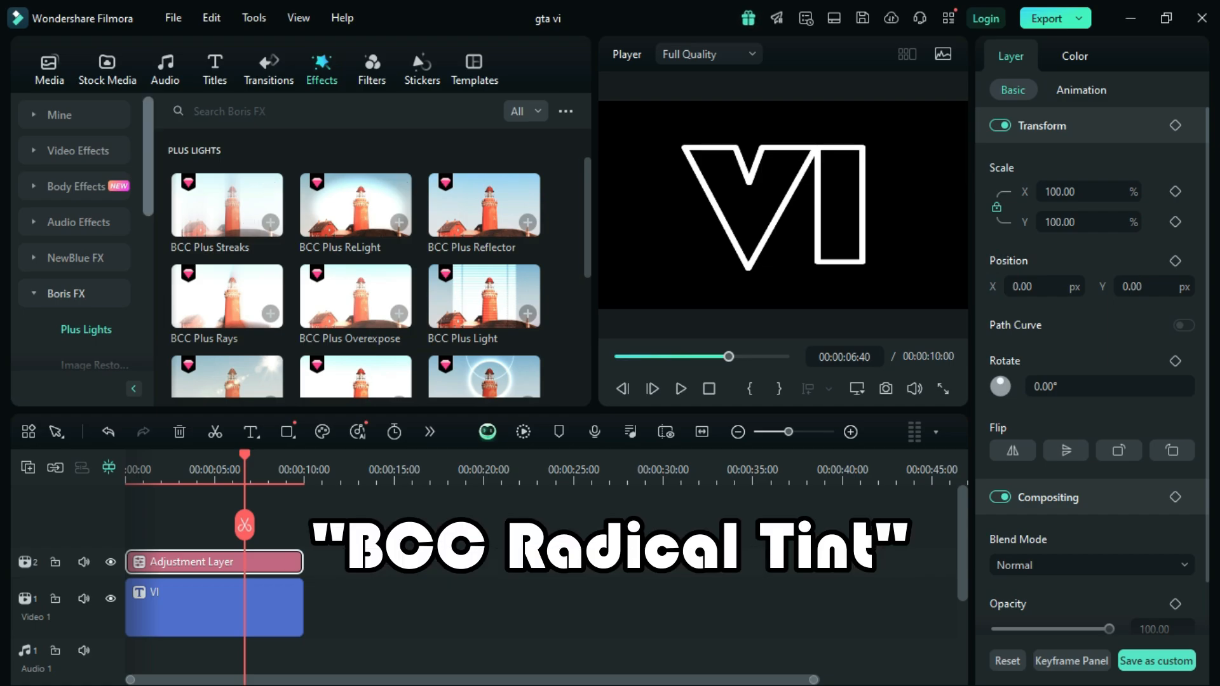
pyautogui.scroll(-4, 76, 235)
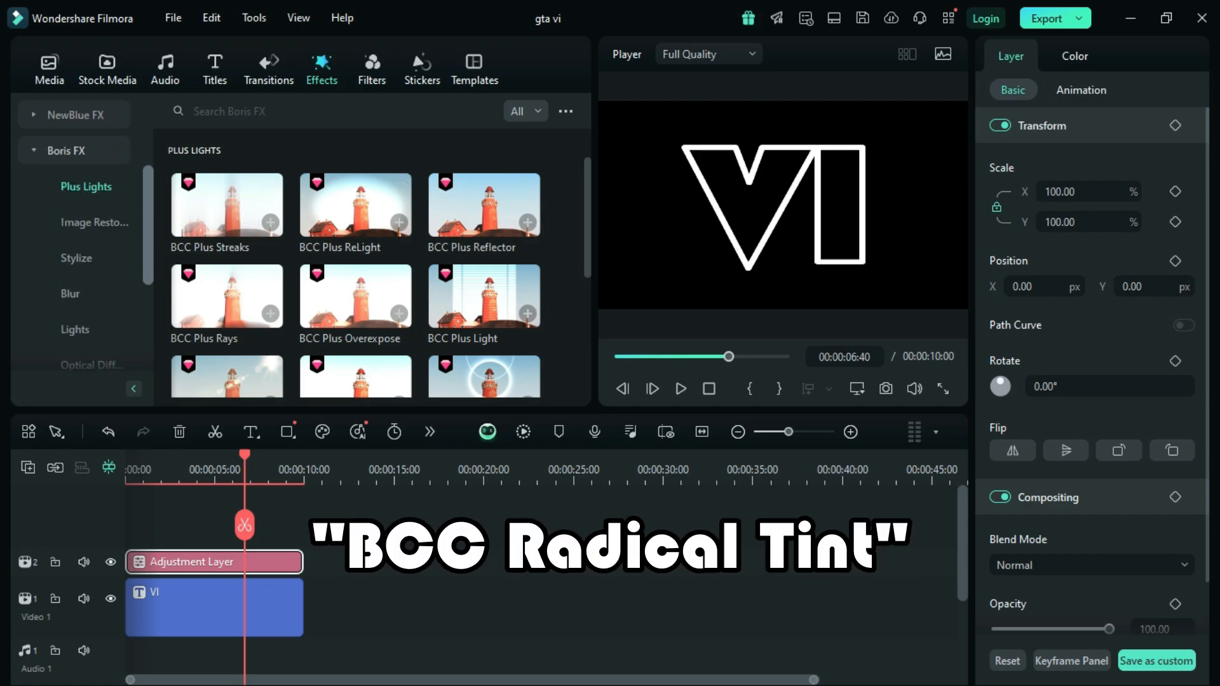
pyautogui.scroll(-3, 76, 254)
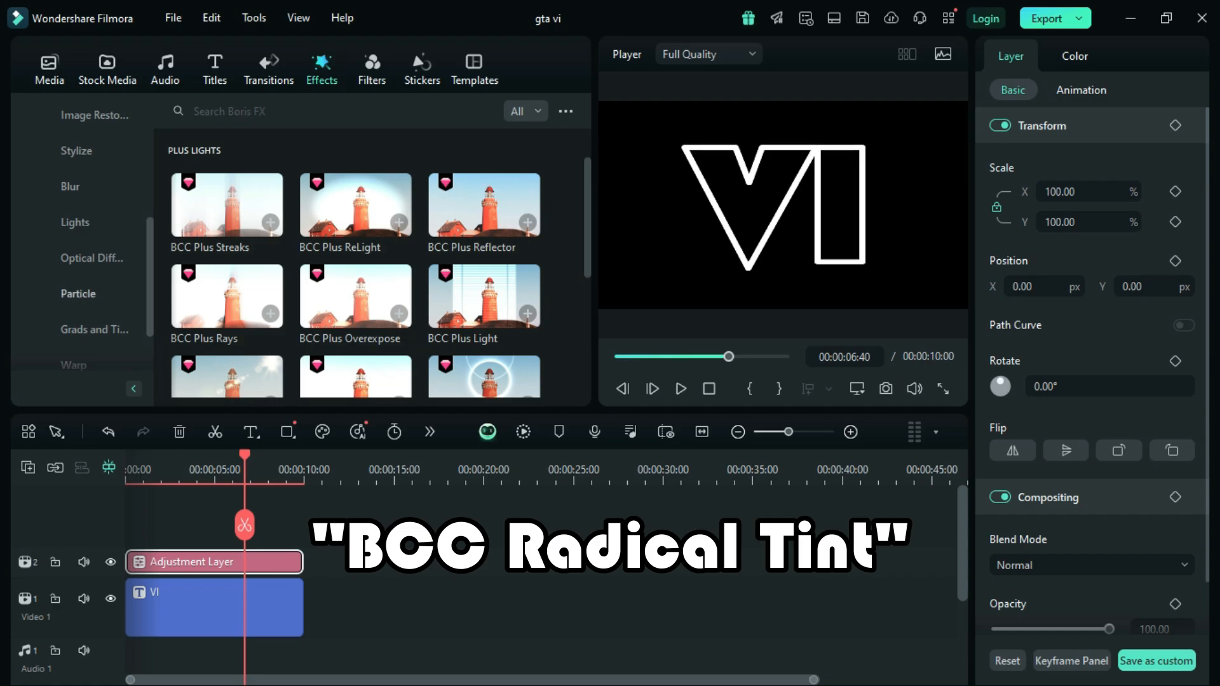
pyautogui.click(94, 330)
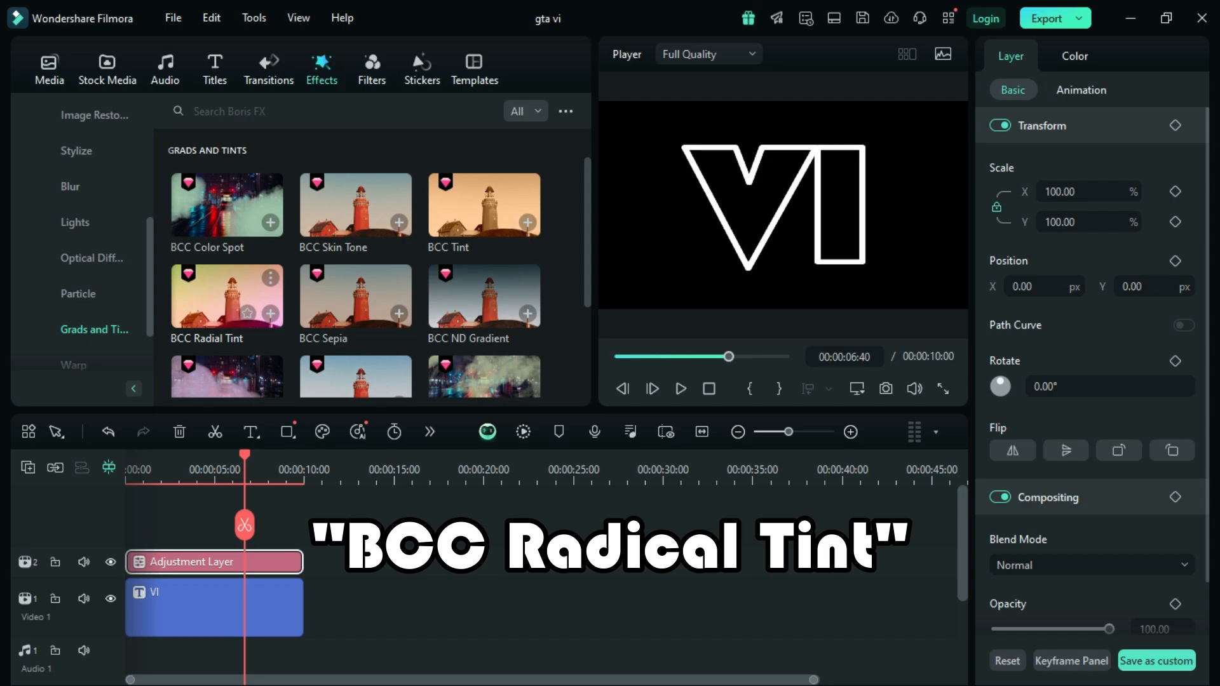
pyautogui.moveTo(227, 296); pyautogui.dragTo(247, 562)
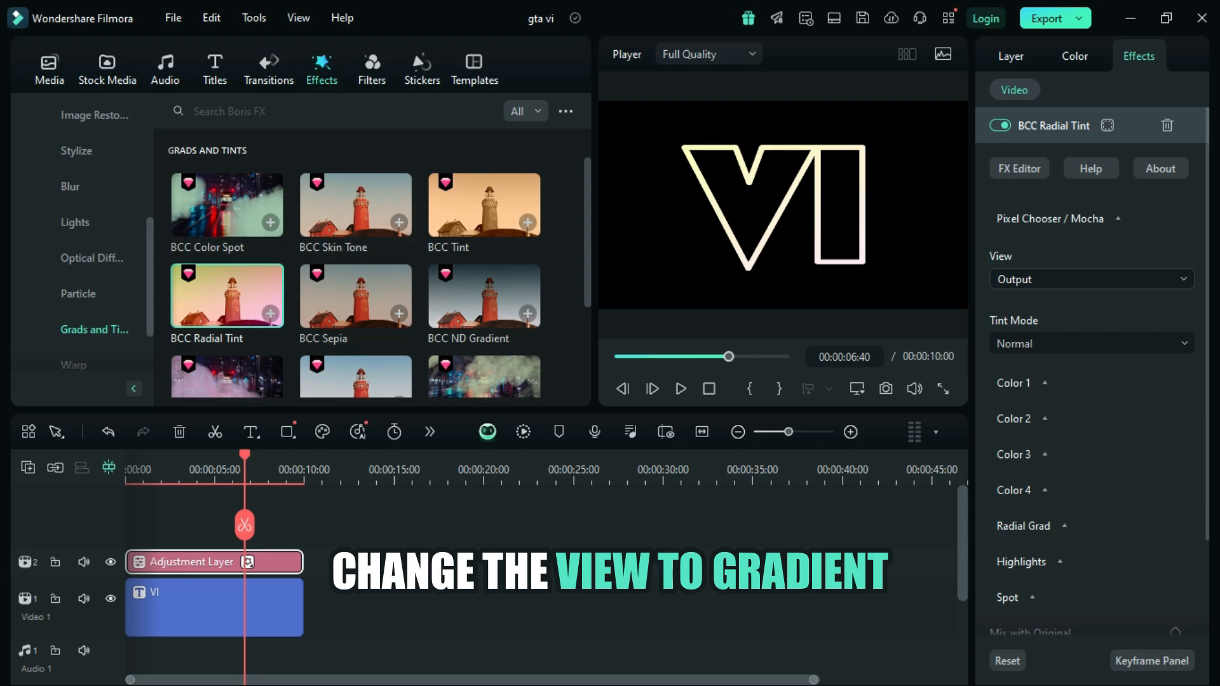
pyautogui.click(1092, 280)
pyautogui.click(1079, 343)
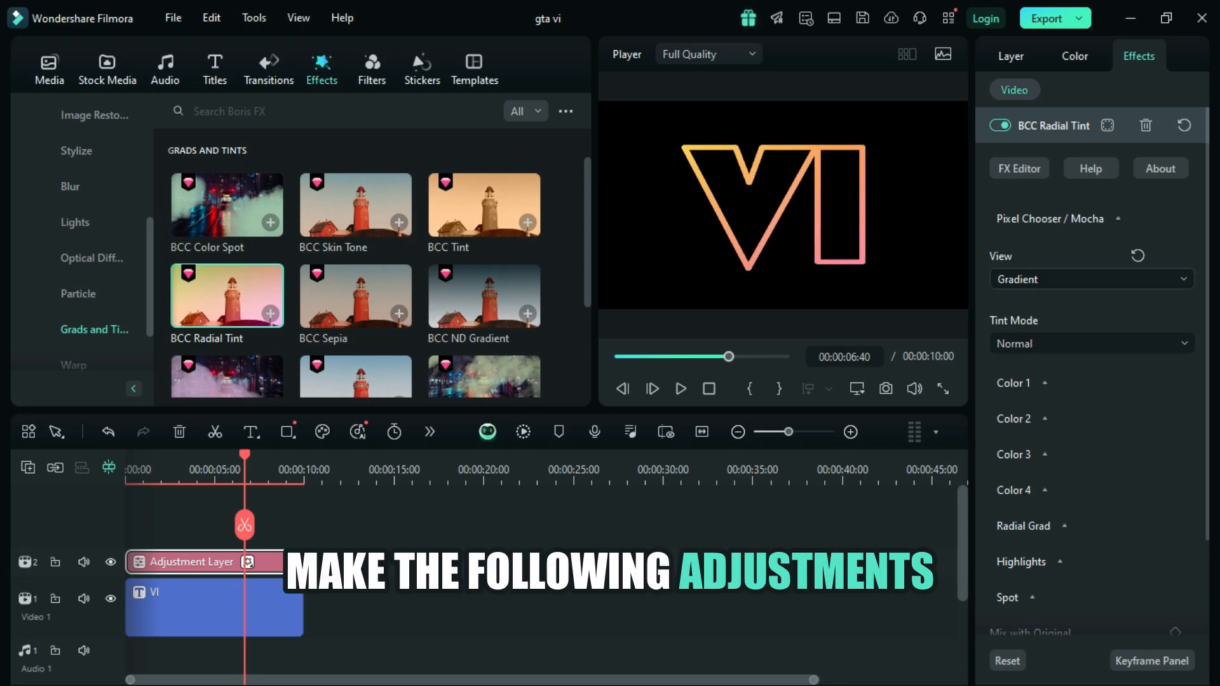
# Step: Set Color 1 and Color 2 of the BCC Radial Tint effect to the recent dark purple
pyautogui.click(1016, 383)
pyautogui.click(1036, 440)
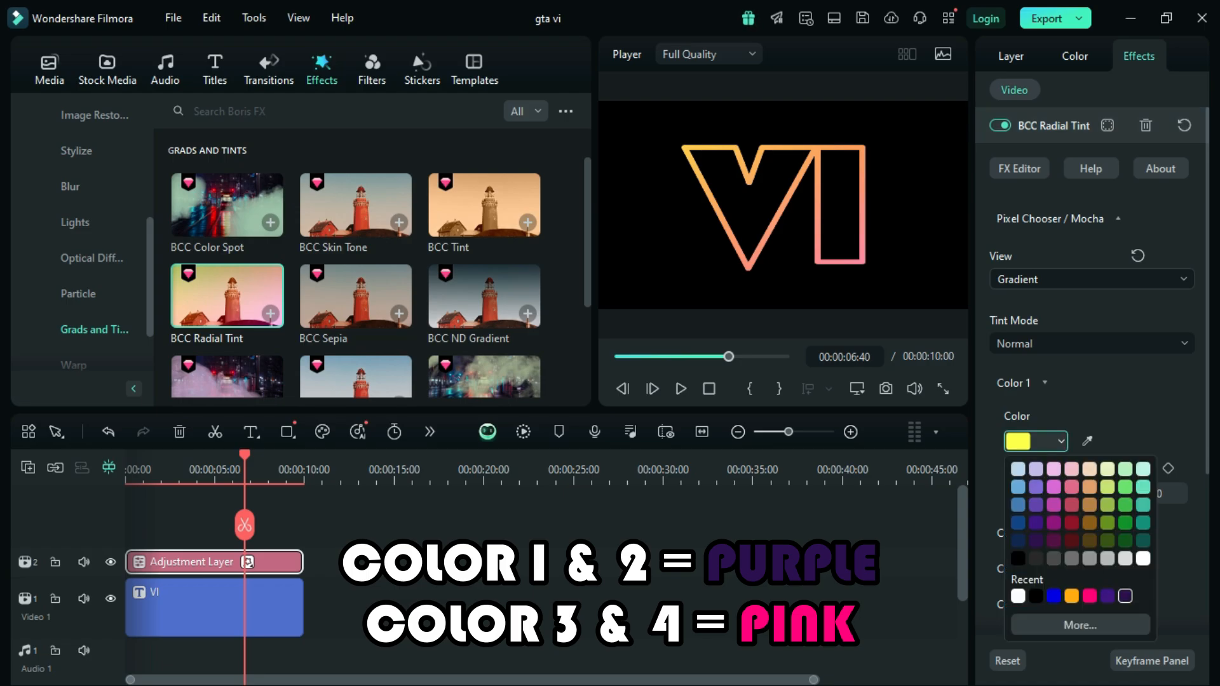
pyautogui.click(1125, 595)
pyautogui.scroll(-2, 1091, 381)
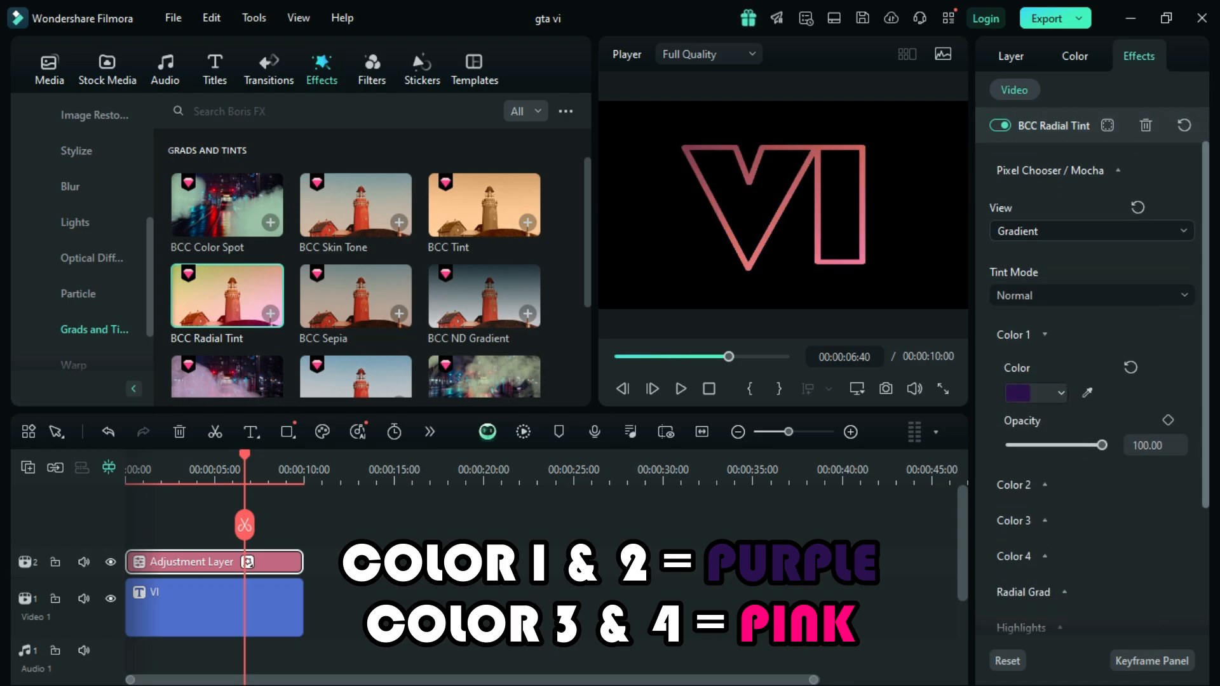
pyautogui.click(1017, 481)
pyautogui.click(1035, 538)
pyautogui.click(1087, 371)
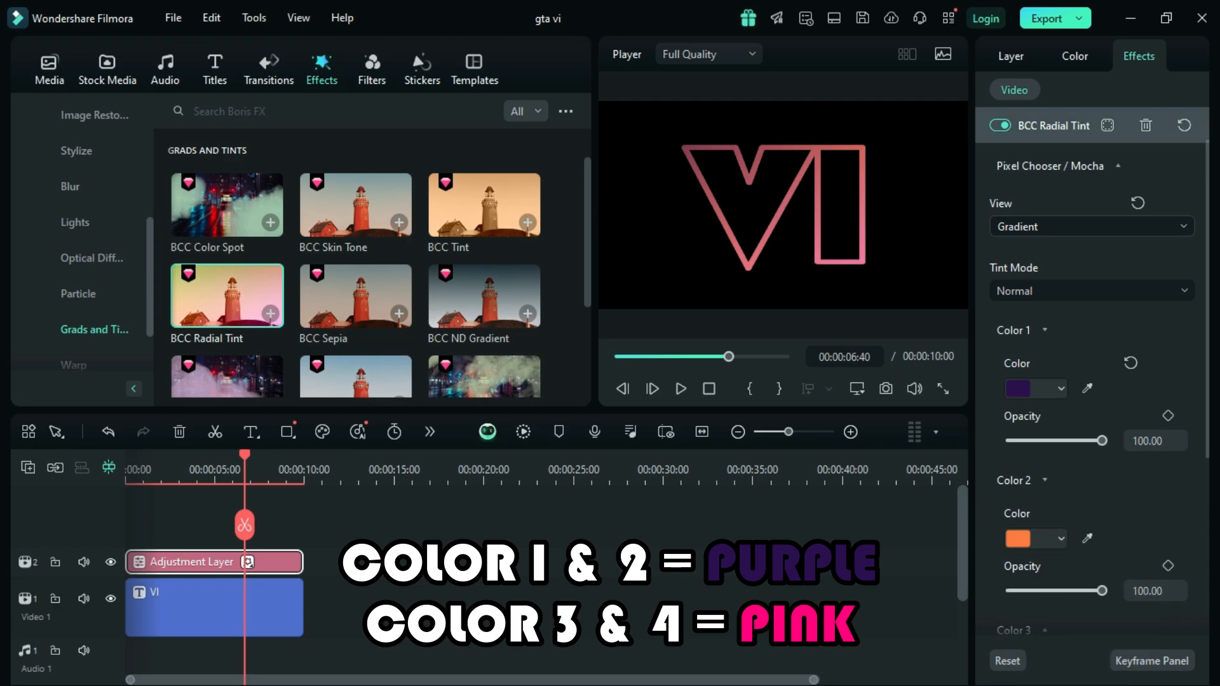
pyautogui.scroll(-3, 1087, 369)
pyautogui.click(1060, 369)
pyautogui.click(1125, 524)
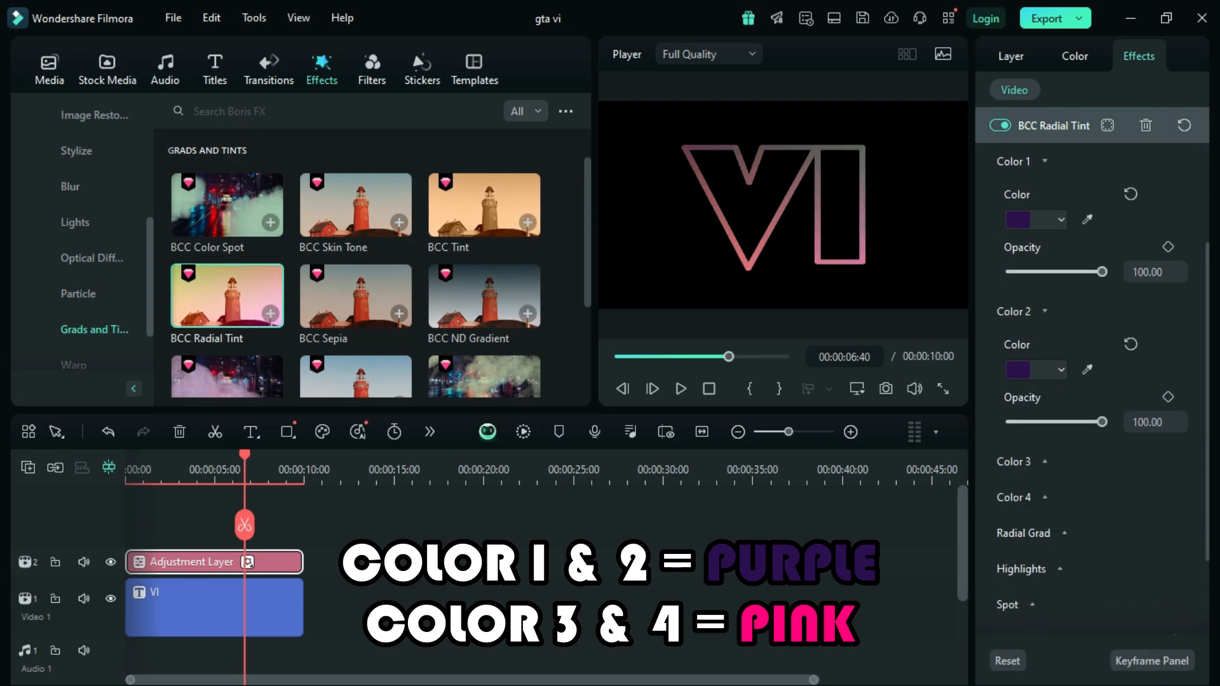
# Step: Set Color 3 and Color 4 of the BCC Radial Tint effect to the recent hot pink
pyautogui.click(1014, 462)
pyautogui.click(1059, 520)
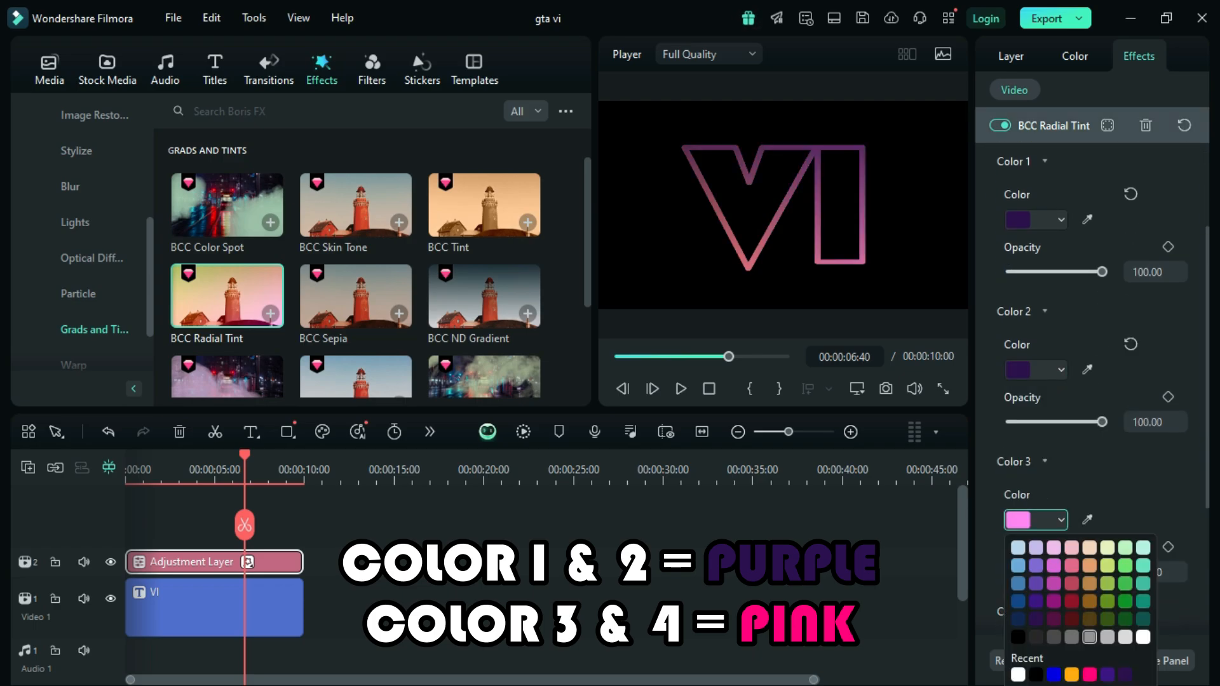
pyautogui.click(1088, 674)
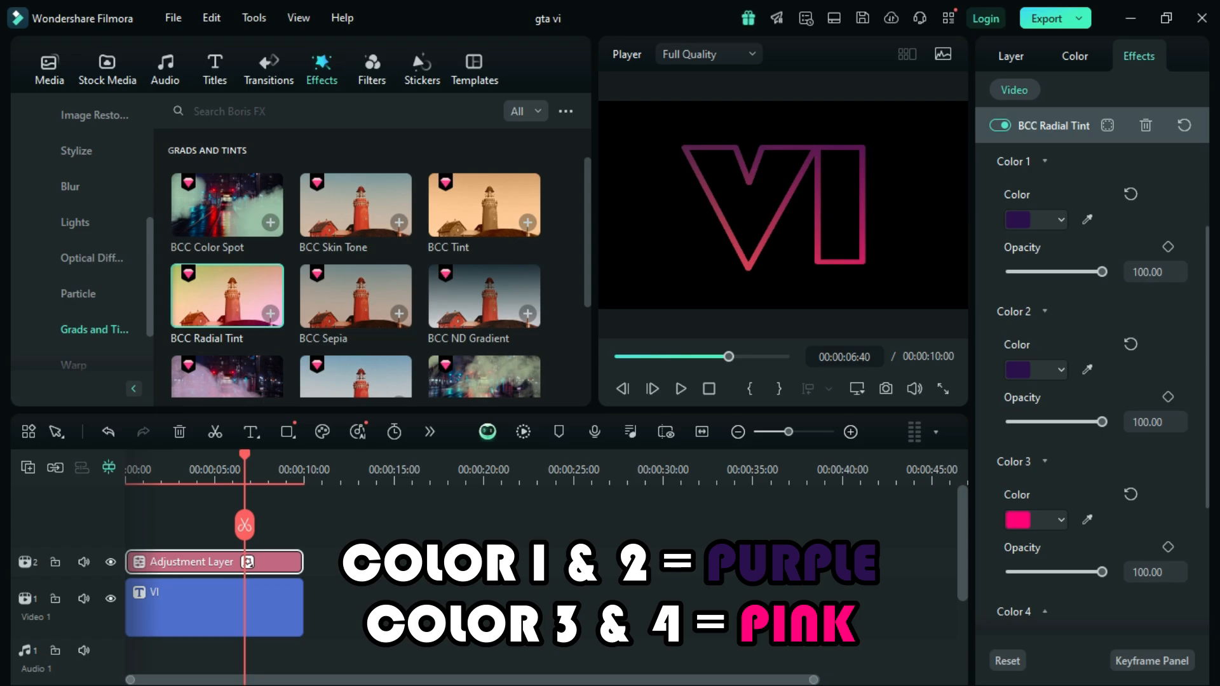
pyautogui.scroll(-3, 1092, 382)
pyautogui.click(1013, 445)
pyautogui.click(1060, 503)
pyautogui.click(1089, 657)
# Step: Expand the Radial Grad settings of the BCC Radial Tint effect and set the gradient's Y position to 0.40
pyautogui.scroll(-1, 1089, 635)
pyautogui.scroll(-2, 1099, 381)
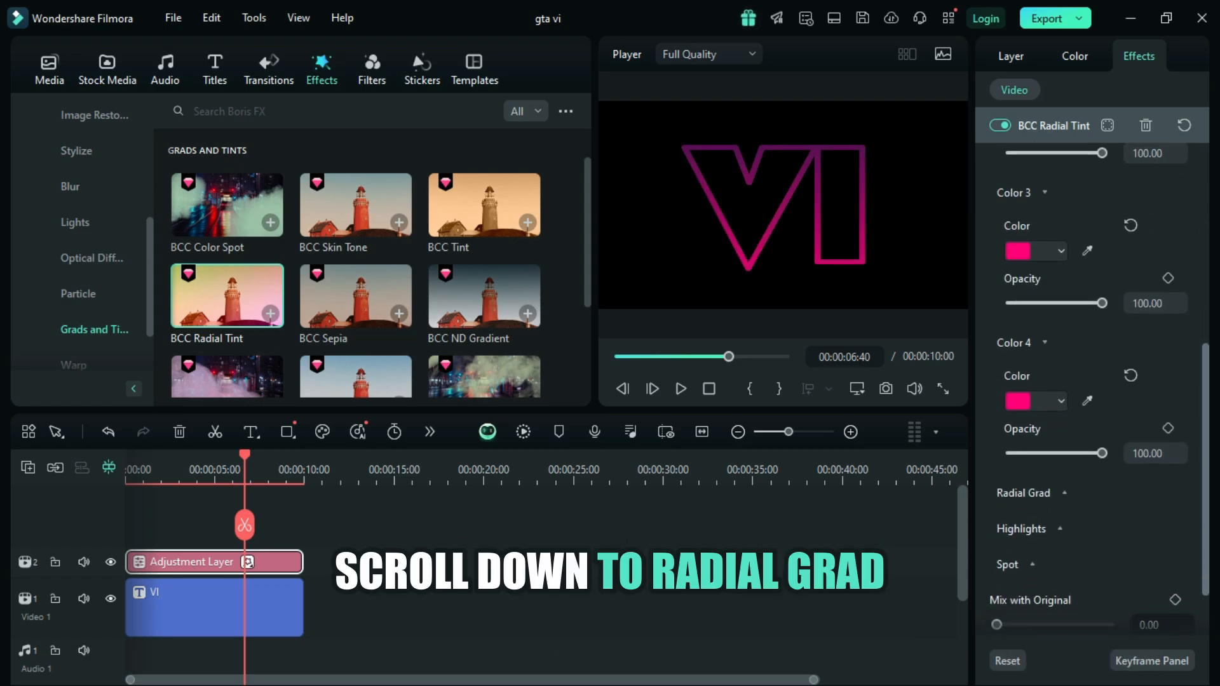
pyautogui.click(1064, 459)
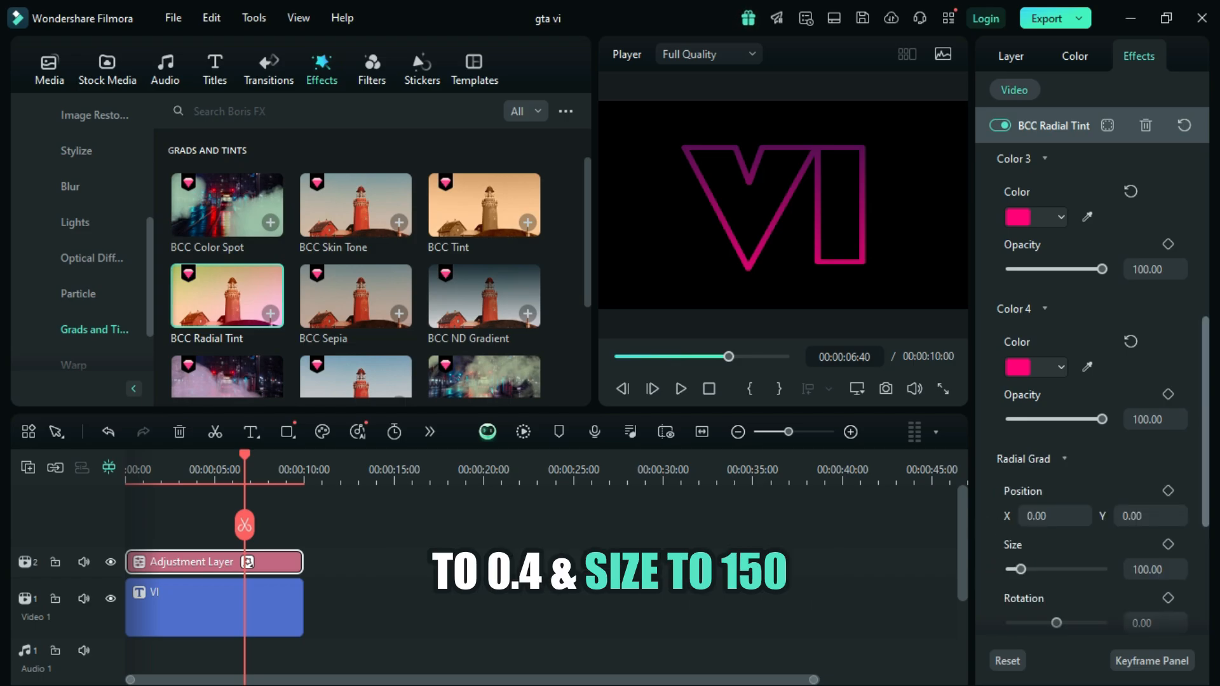
pyautogui.scroll(-2, 1099, 381)
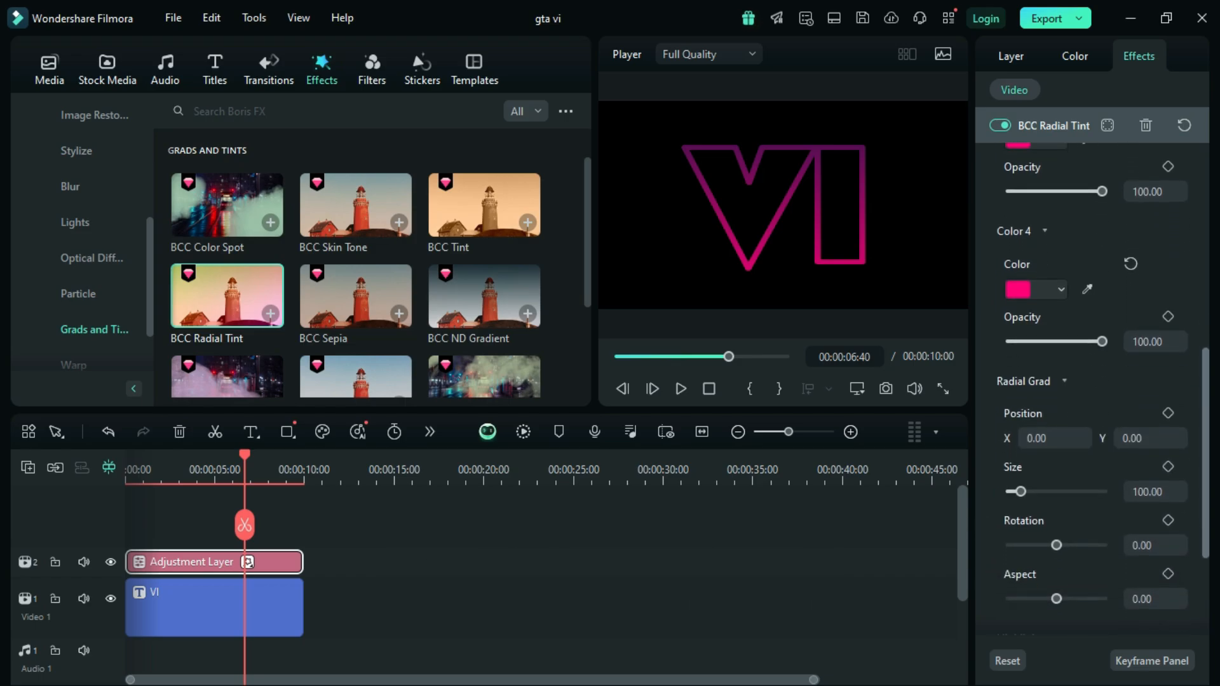
pyautogui.scroll(-1, 1099, 381)
pyautogui.click(1143, 393)
pyautogui.click(1142, 393)
pyautogui.press('BackSpace')
pyautogui.write('4')
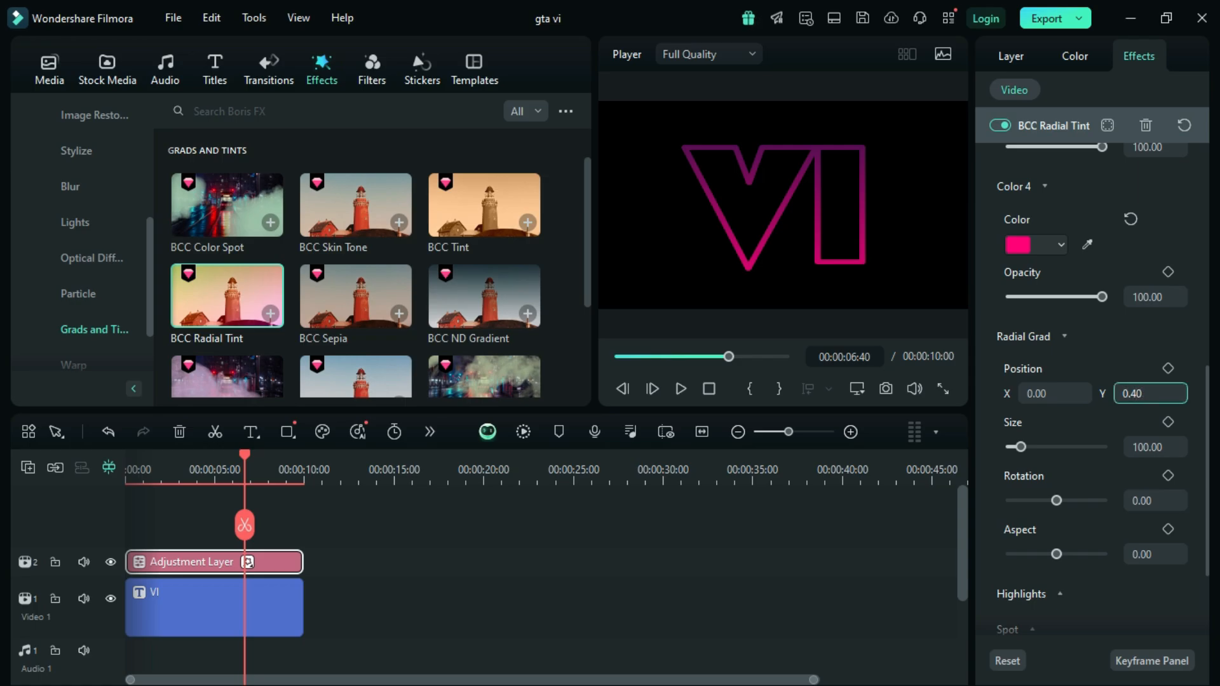
pyautogui.press('Return')
# Step: Set the Radial Grad size of the BCC Radial Tint effect to 50
pyautogui.click(1148, 448)
pyautogui.click(1148, 447)
pyautogui.press('BackSpace')
pyautogui.press('BackSpace')
pyautogui.press('BackSpace')
pyautogui.press('BackSpace')
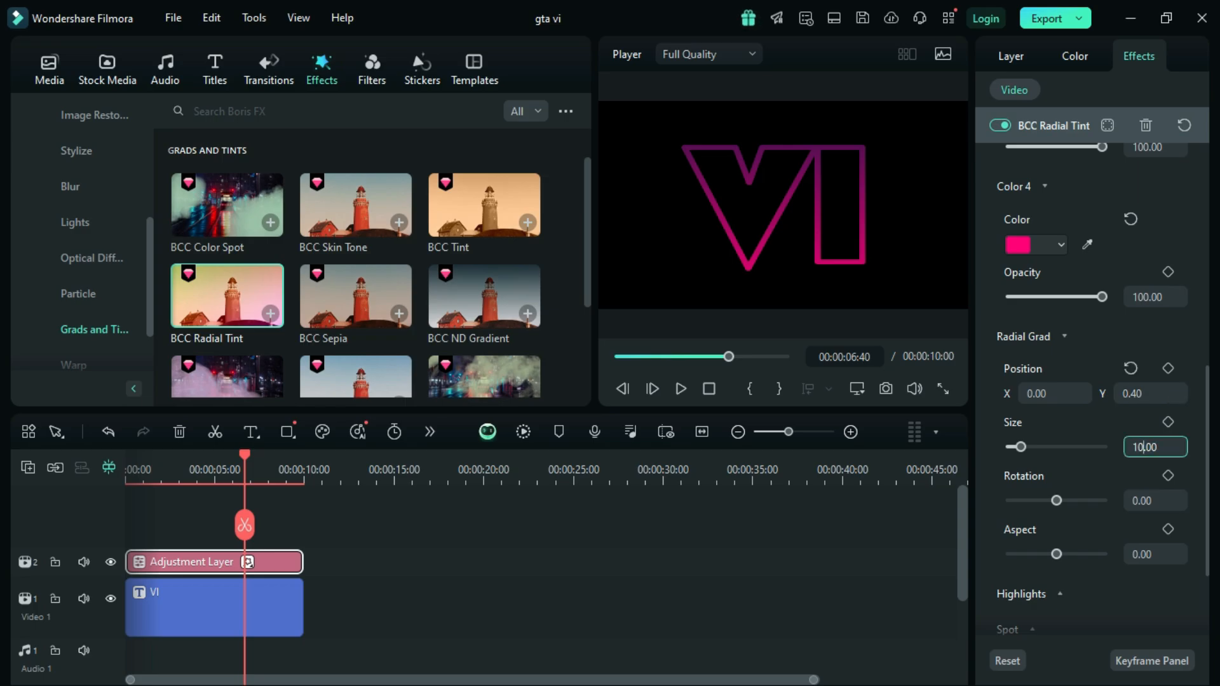
pyautogui.write('50')
pyautogui.press('Return')
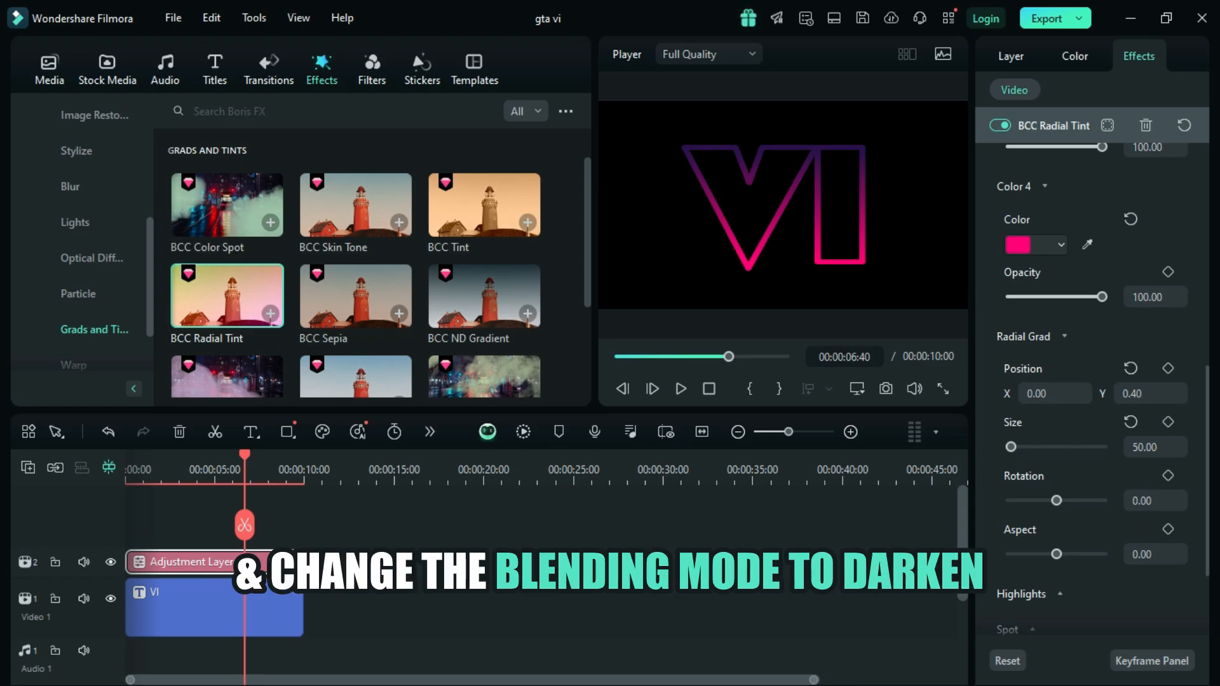
# Step: Set the adjustment layer's blend mode to Darken
pyautogui.click(248, 562)
pyautogui.scroll(-2, 1092, 445)
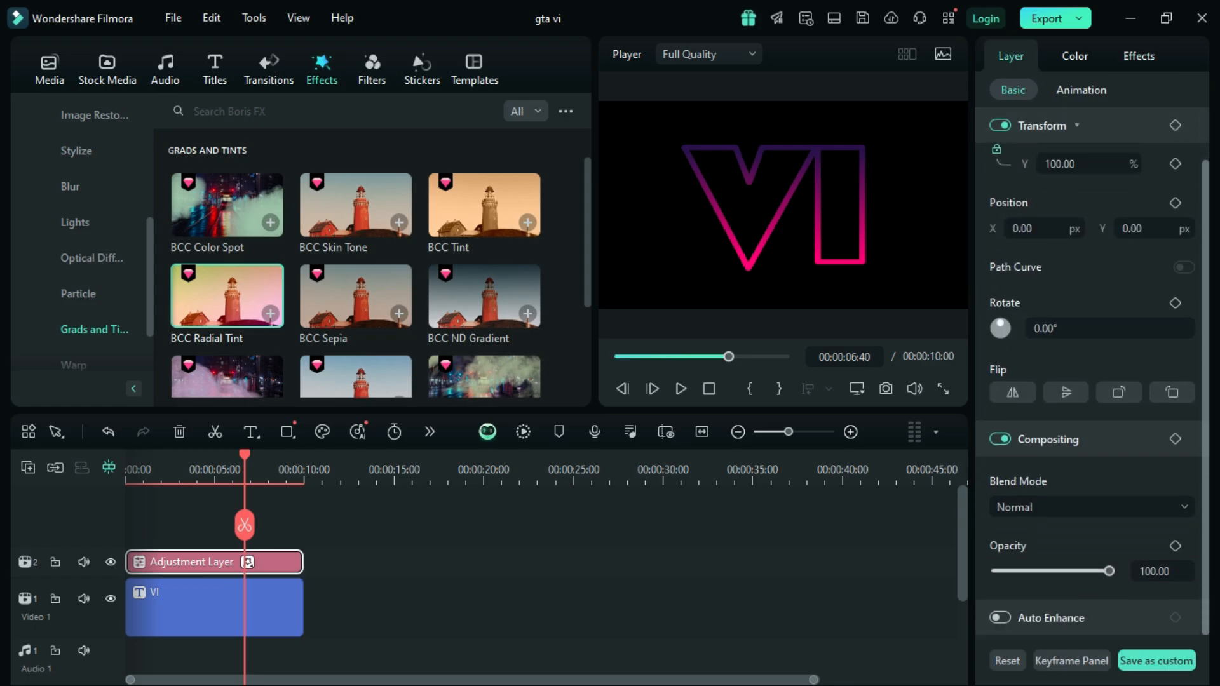
pyautogui.click(1091, 507)
pyautogui.click(1020, 272)
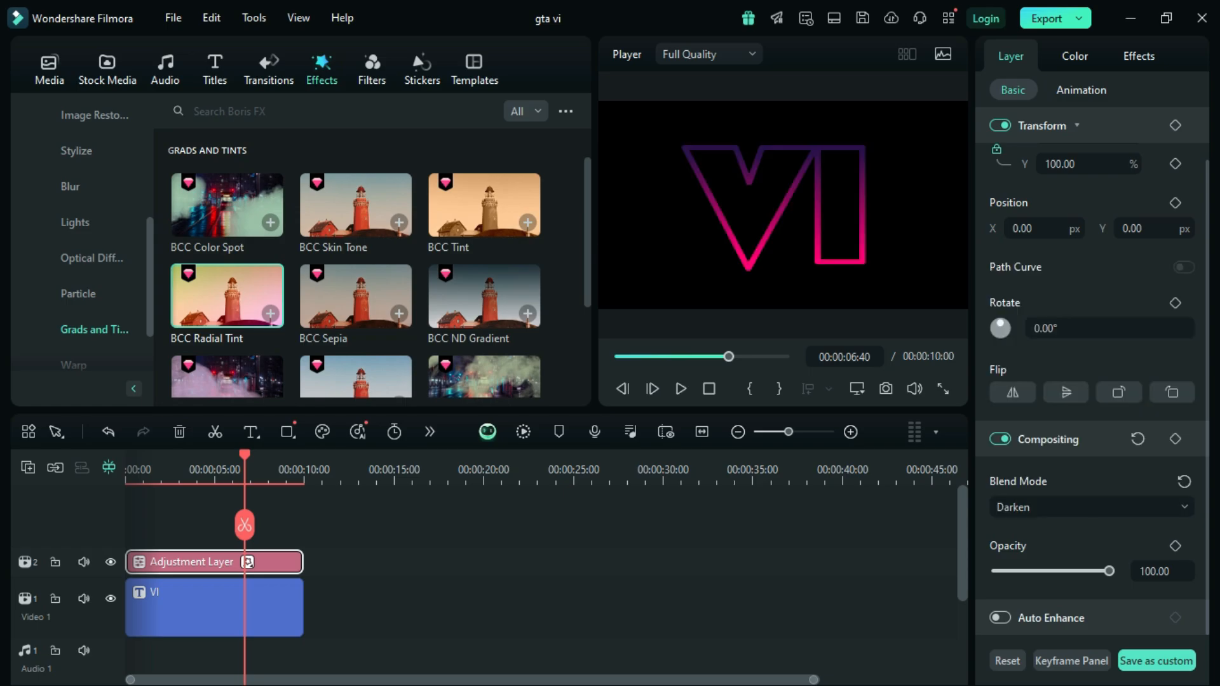
# Step: Copy the VI title and adjustment layer together and paste them at the timeline start on the two tracks above
pyautogui.moveTo(253, 574); pyautogui.dragTo(238, 619)
pyautogui.rightClick(238, 617)
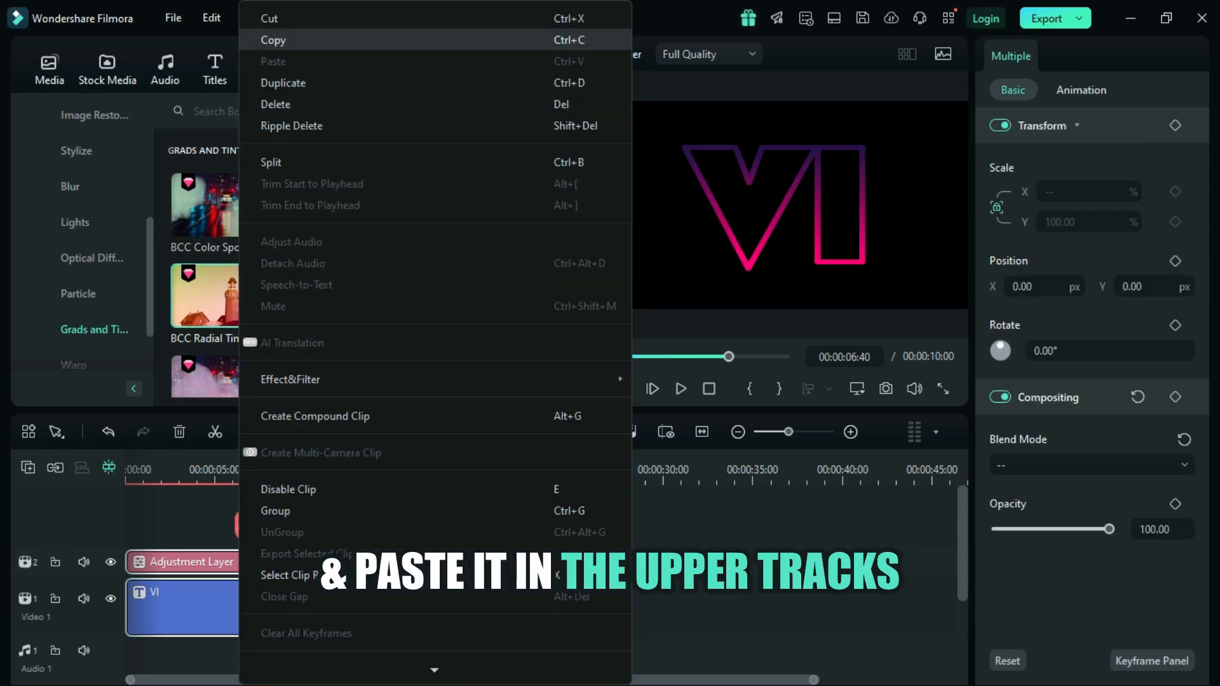
pyautogui.click(273, 39)
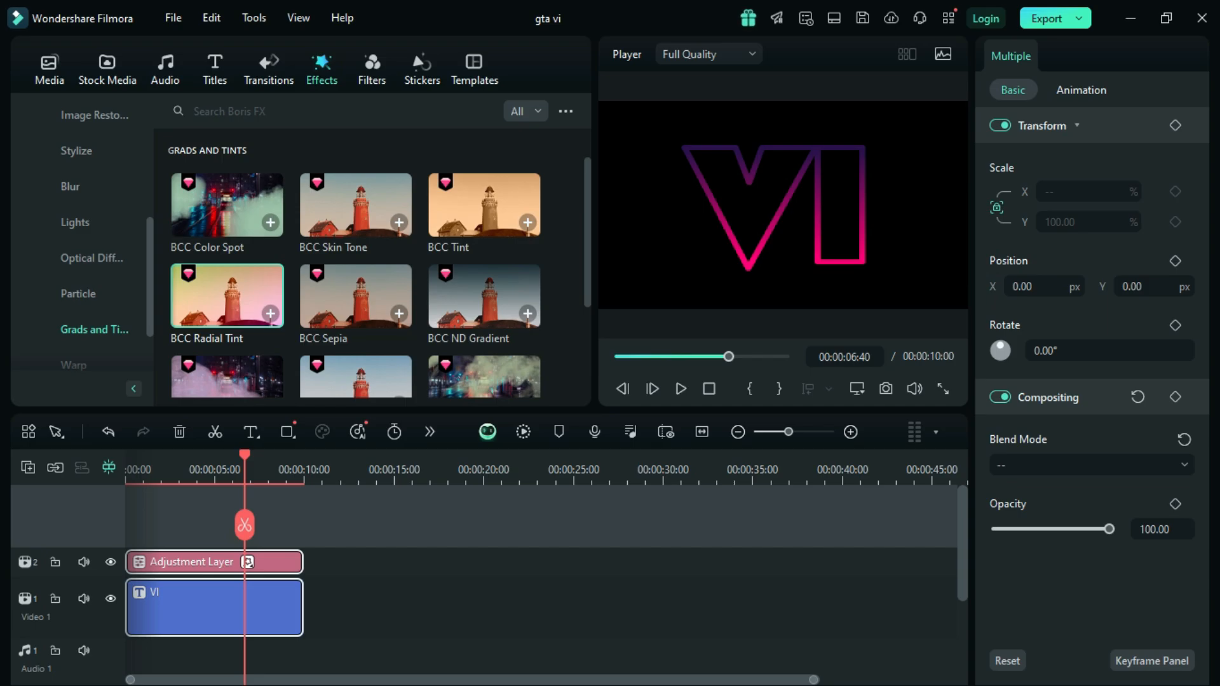
pyautogui.press('Home')
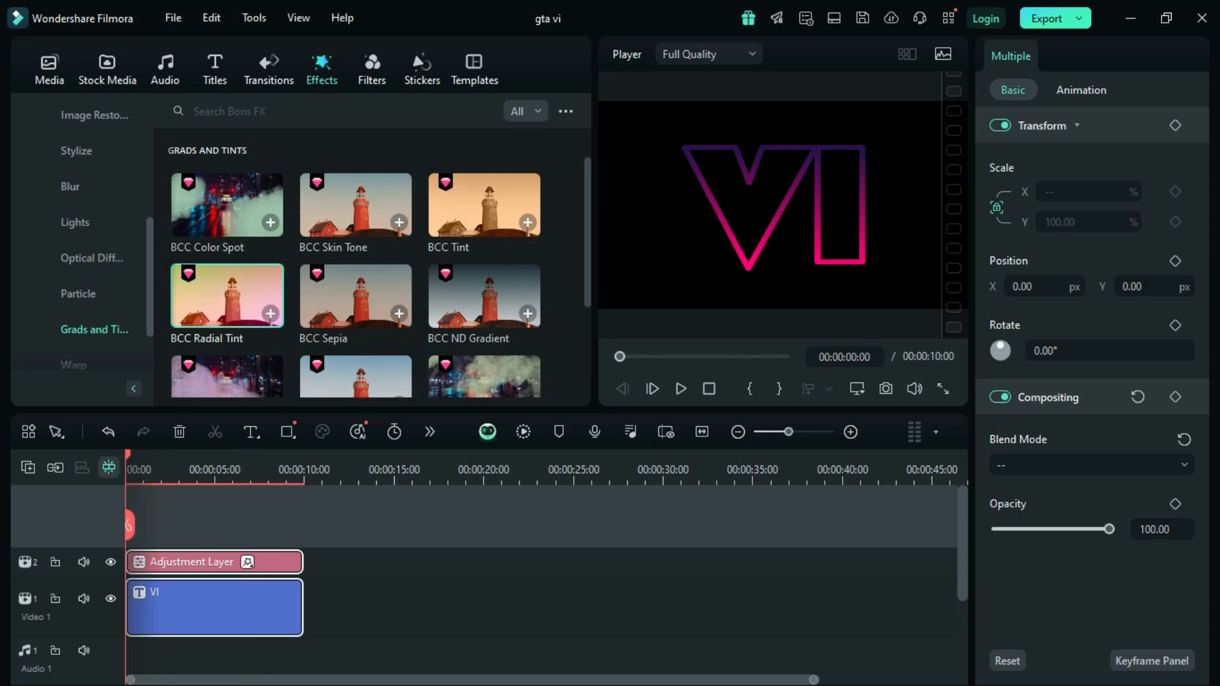
pyautogui.hotkey('ctrl', 'v')
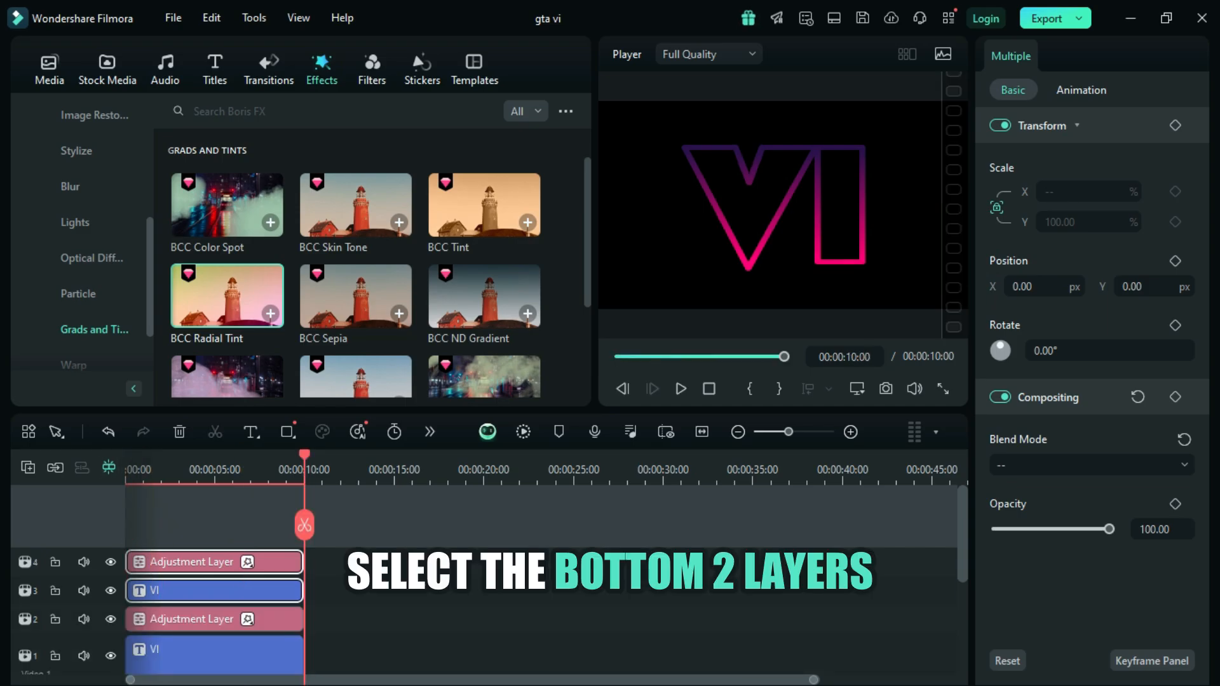
# Step: Combine the VI title and adjustment layer on the two lowest video tracks into a compound clip with the default name
pyautogui.moveTo(962, 533); pyautogui.dragTo(963, 571)
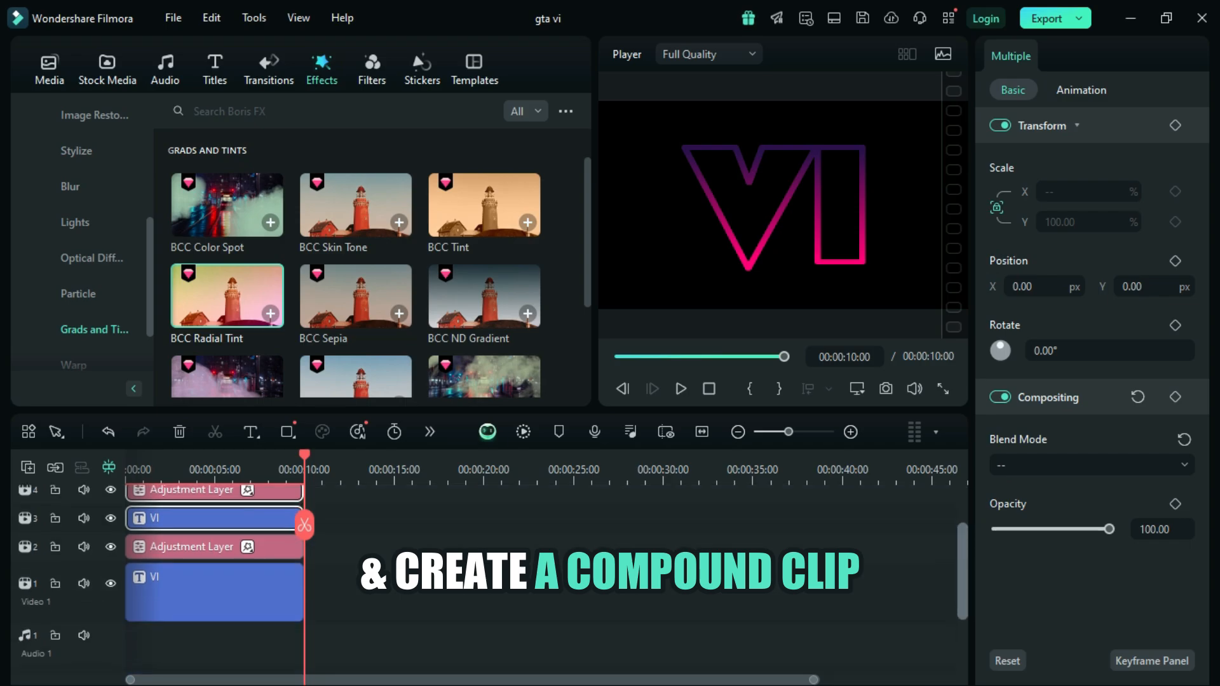
pyautogui.click(393, 635)
pyautogui.moveTo(330, 548); pyautogui.dragTo(229, 602)
pyautogui.rightClick(229, 600)
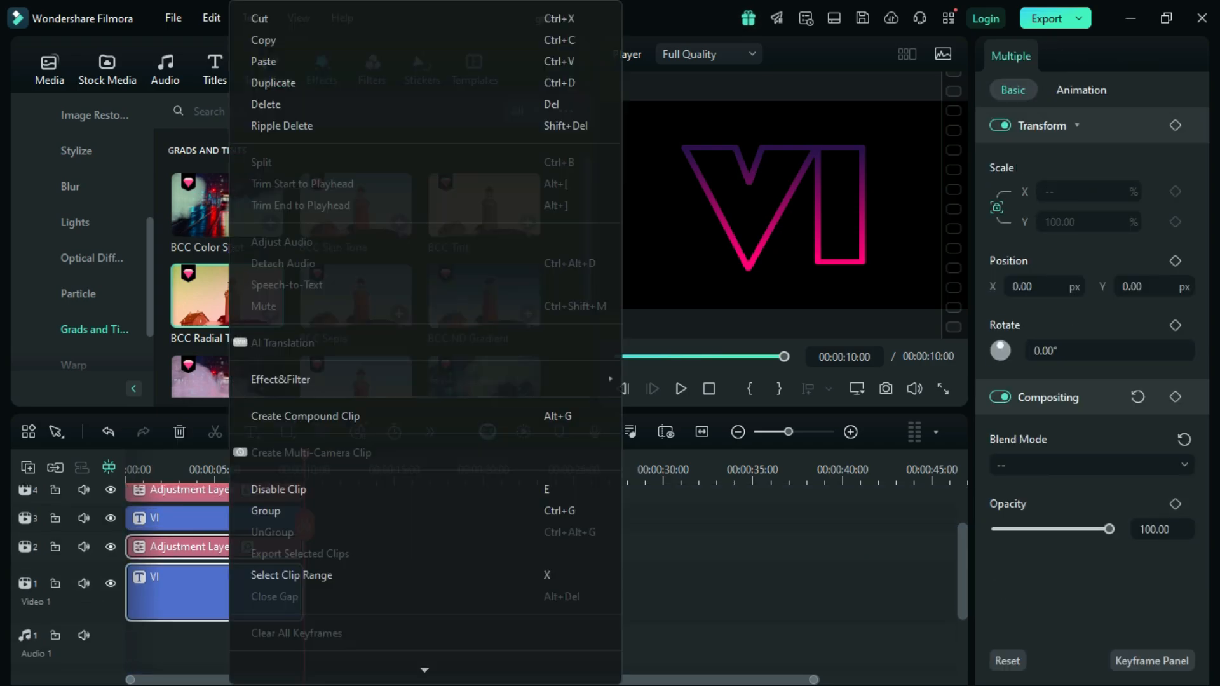
pyautogui.click(305, 415)
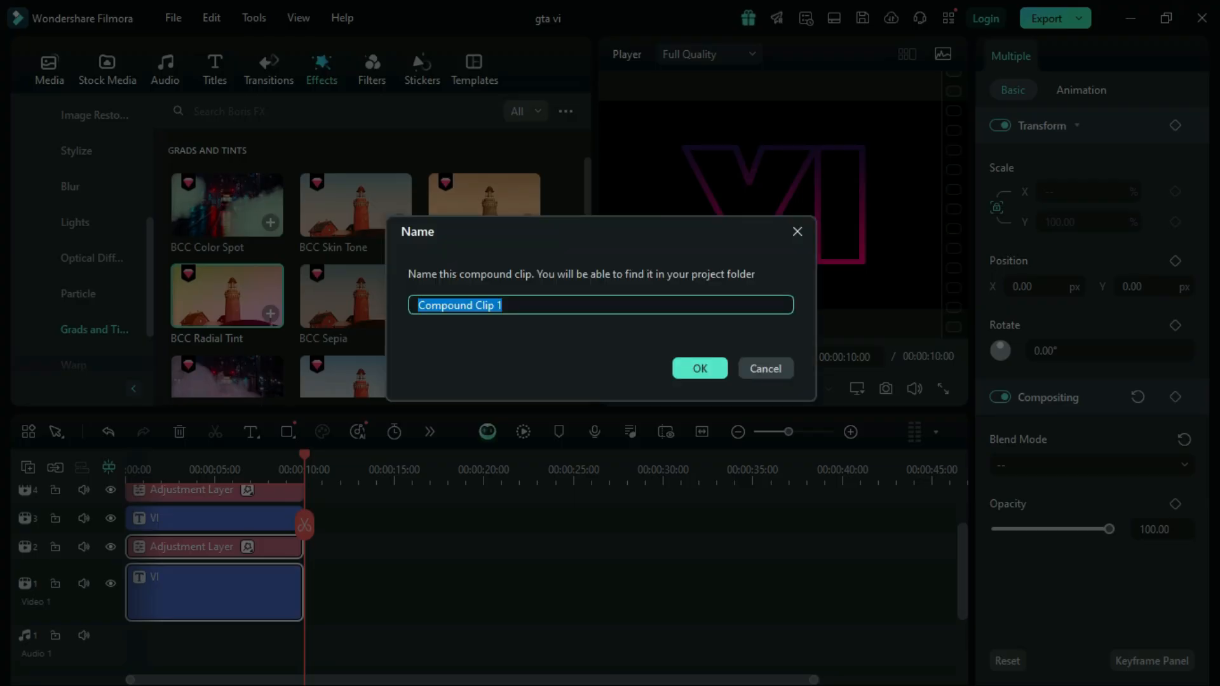
pyautogui.click(700, 367)
# Step: Set the outline thickness of the VI title above the compound clip to 4 in the advanced text editor and apply it
pyautogui.scroll(2, 394, 553)
pyautogui.moveTo(334, 553); pyautogui.dragTo(240, 620)
pyautogui.click(239, 578)
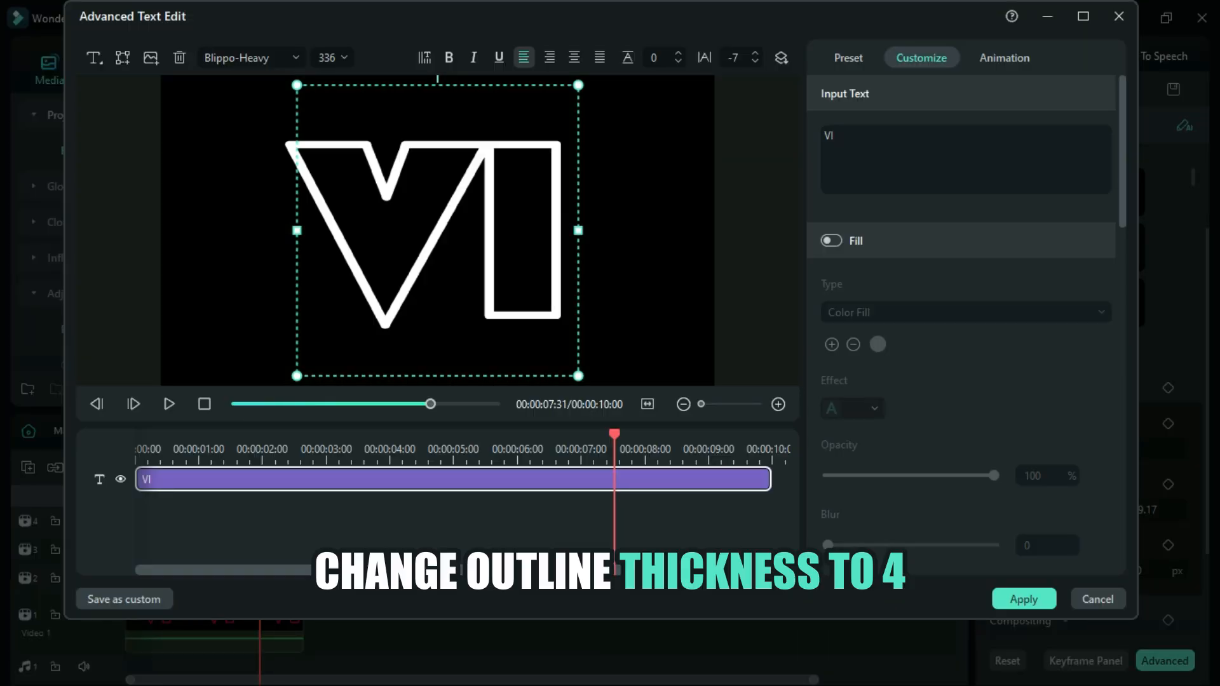
pyautogui.scroll(-5, 959, 318)
pyautogui.moveTo(1120, 252); pyautogui.dragTo(1120, 278)
pyautogui.click(1042, 391)
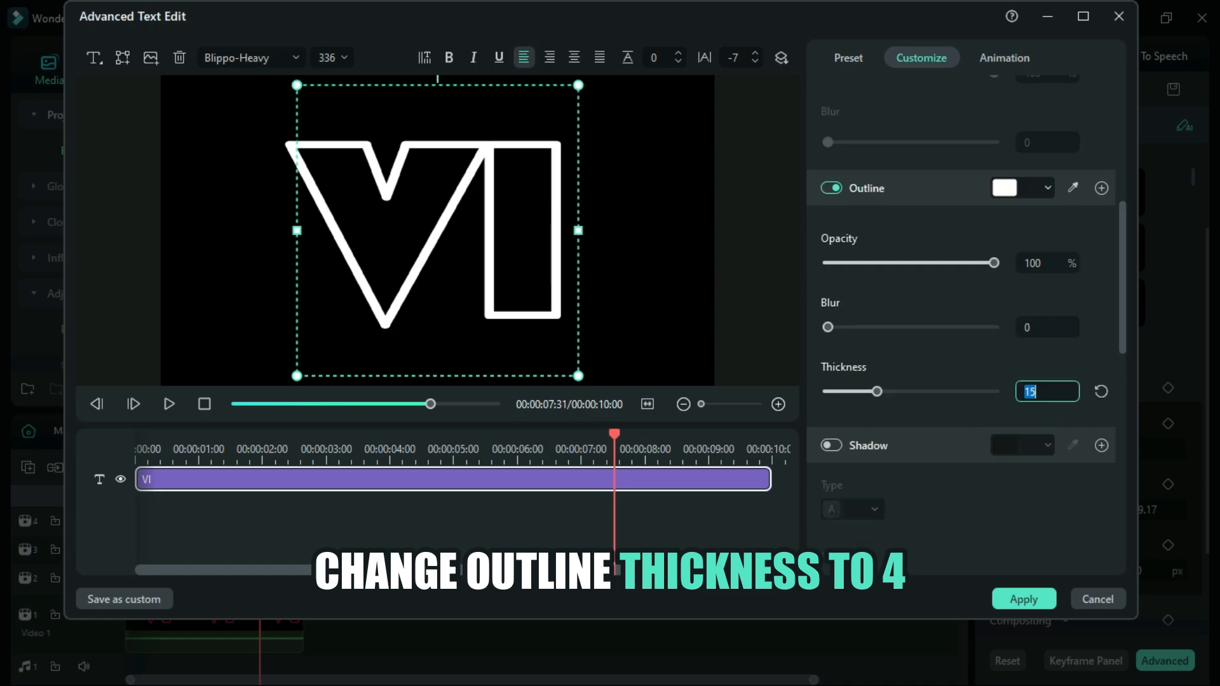
pyautogui.write('4')
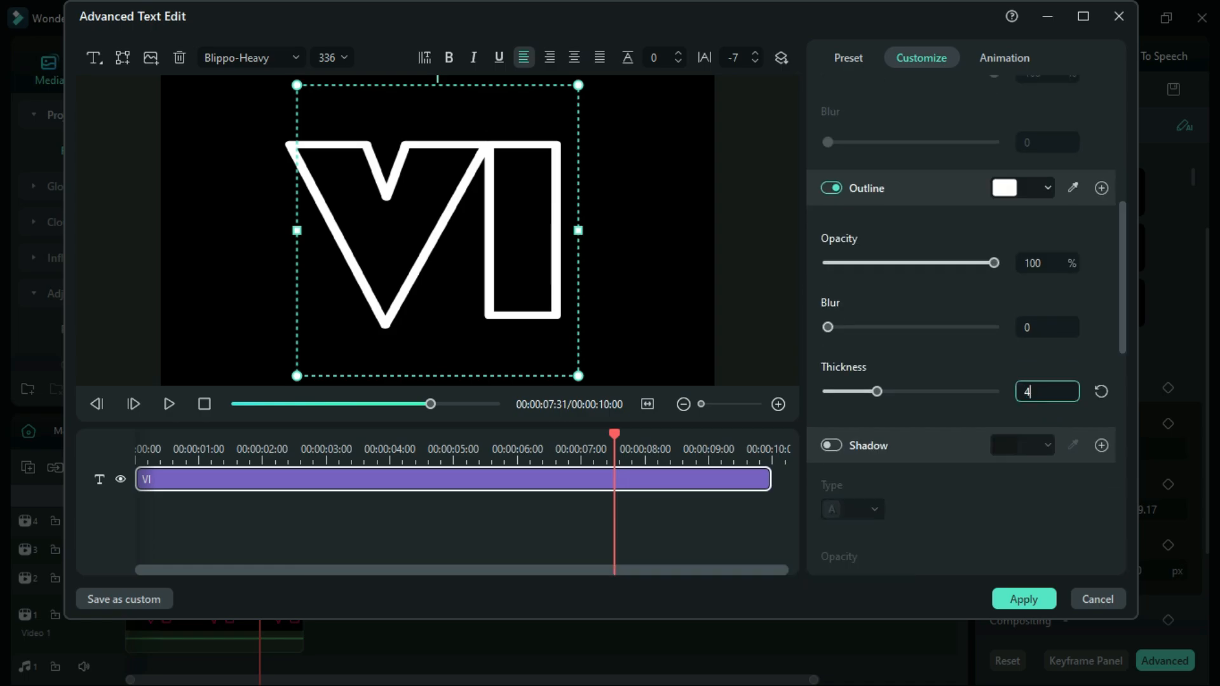
pyautogui.press('Return')
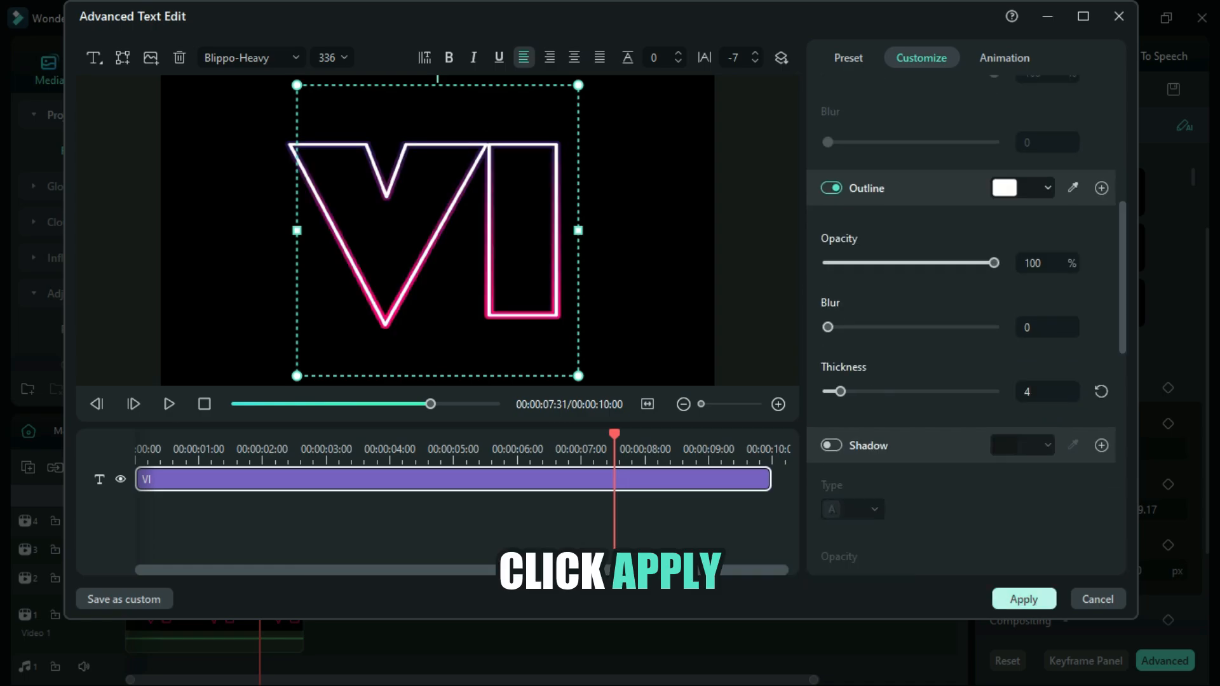
pyautogui.click(1023, 599)
# Step: Set Color 1 and Color 2 of the remaining adjustment layer's BCC Radial Tint effect to the recent orange-yellow
pyautogui.click(190, 548)
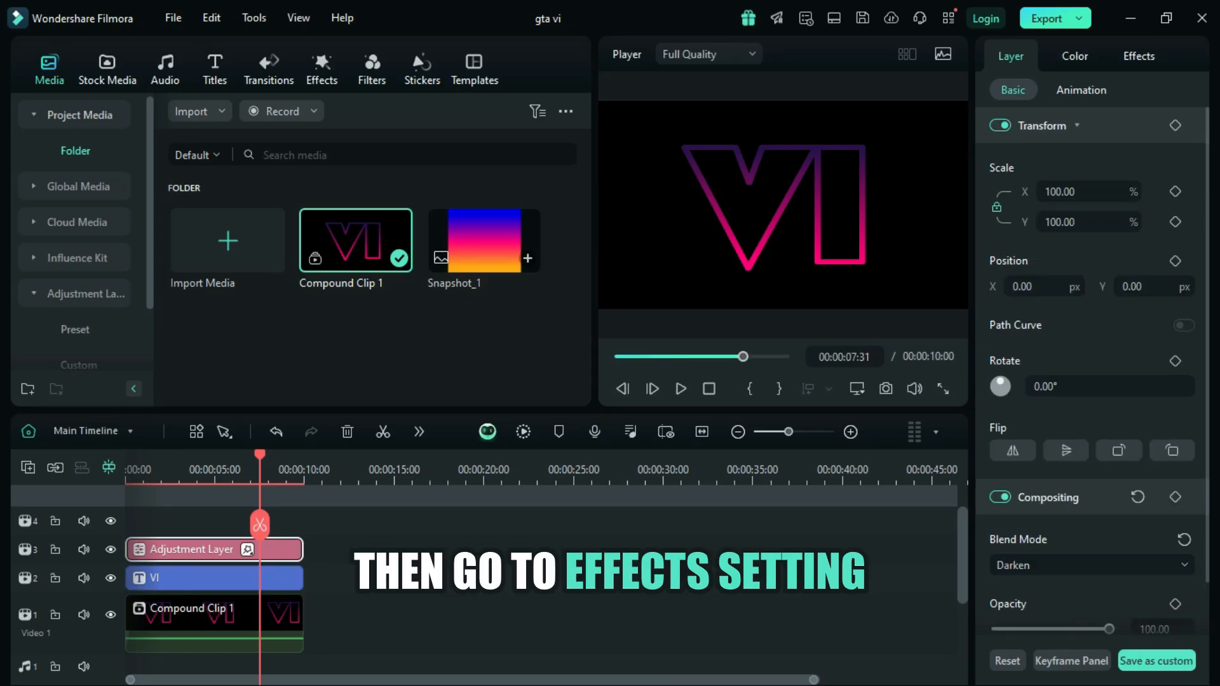
pyautogui.click(1139, 56)
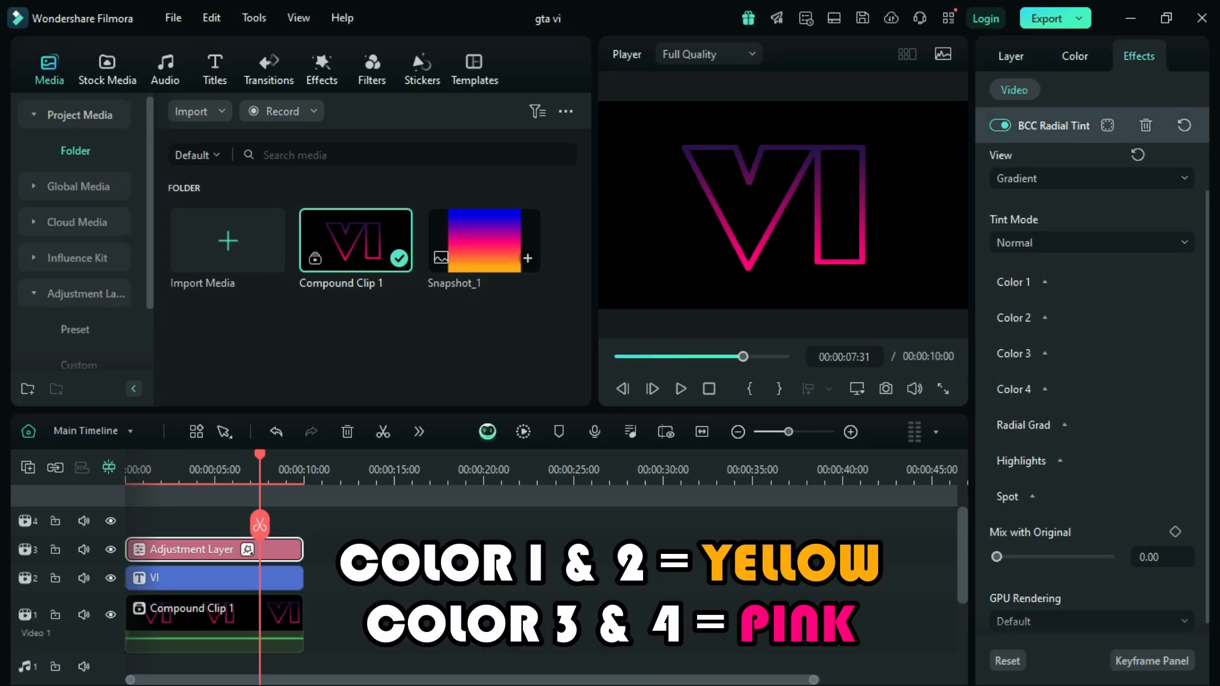
pyautogui.click(1044, 281)
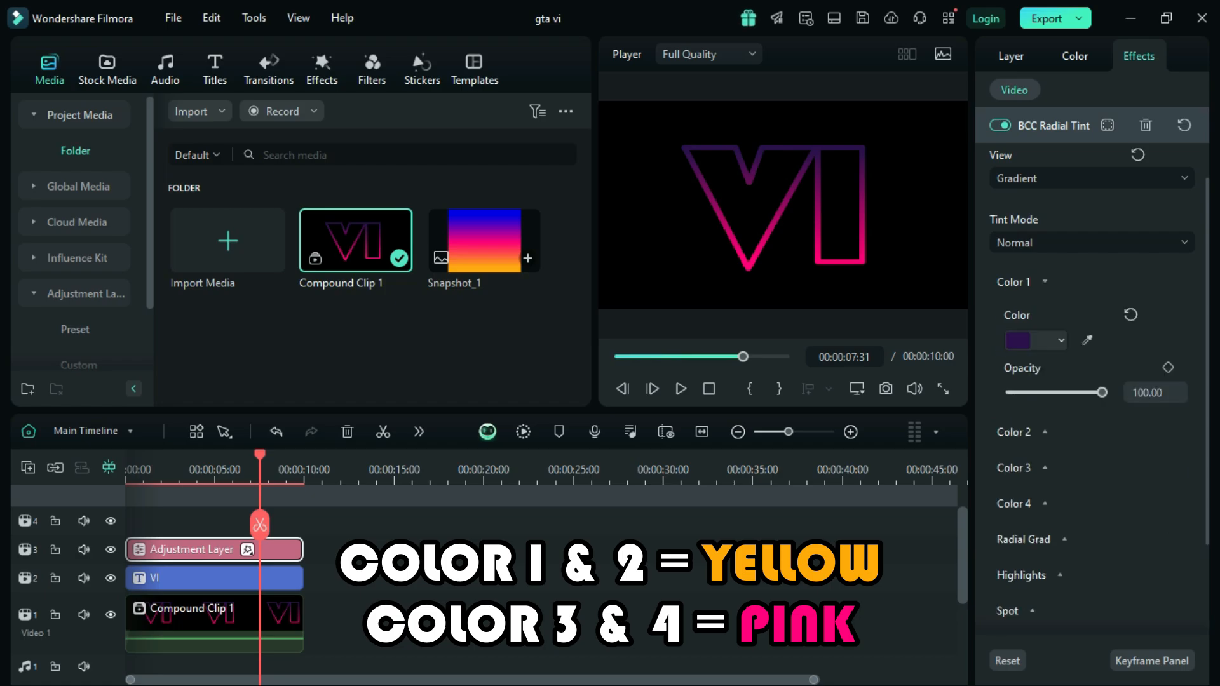
pyautogui.click(1060, 340)
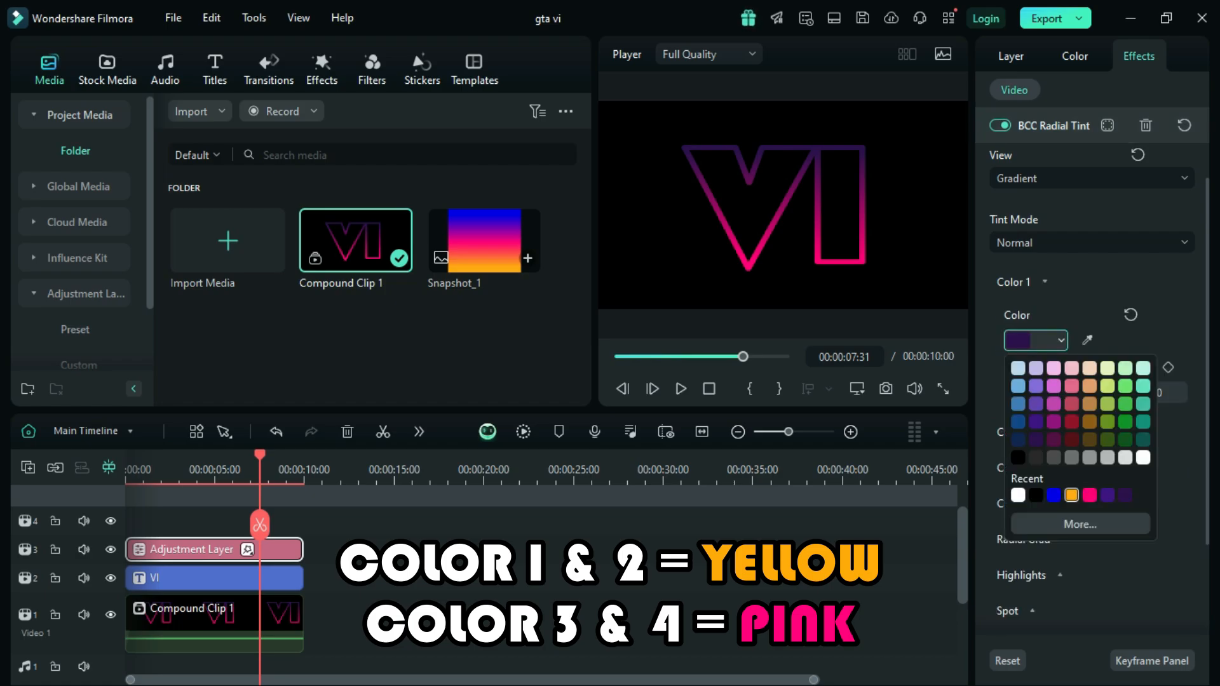
pyautogui.click(1071, 494)
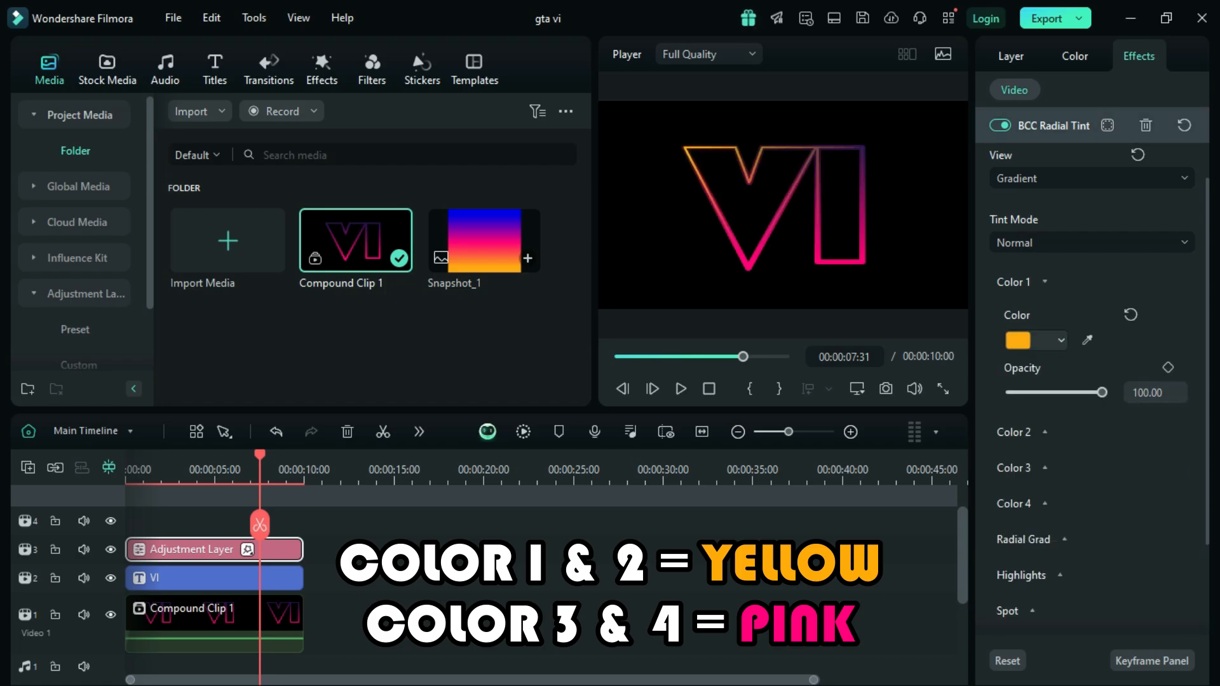
pyautogui.click(1045, 431)
pyautogui.click(1060, 491)
pyautogui.click(1071, 644)
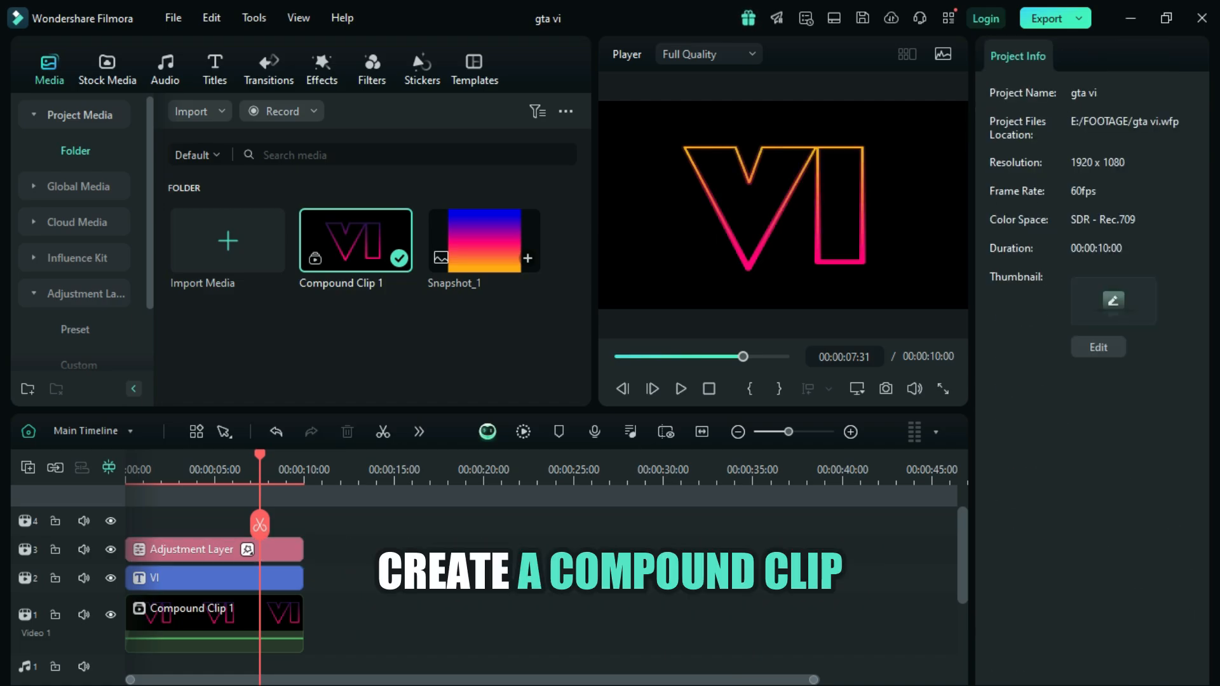
# Step: Combine the thin-outlined VI title and its adjustment layer into a second compound clip with the default name
pyautogui.moveTo(328, 539); pyautogui.dragTo(280, 580)
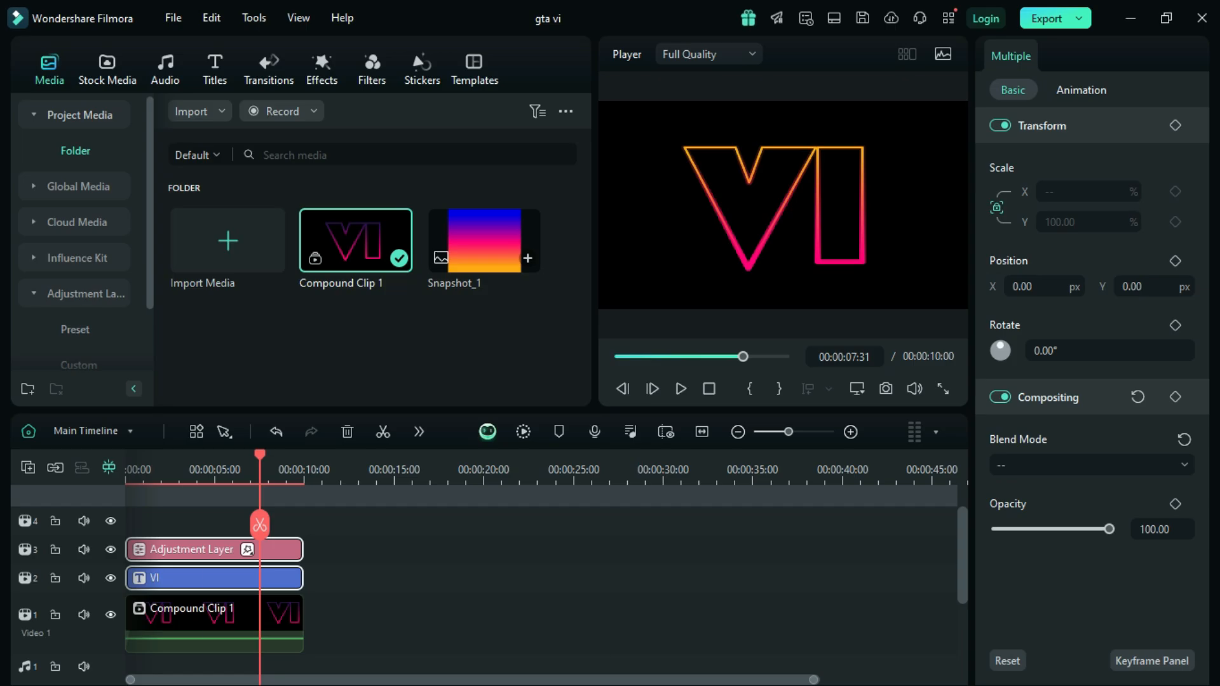
pyautogui.rightClick(211, 576)
pyautogui.click(322, 416)
pyautogui.click(700, 368)
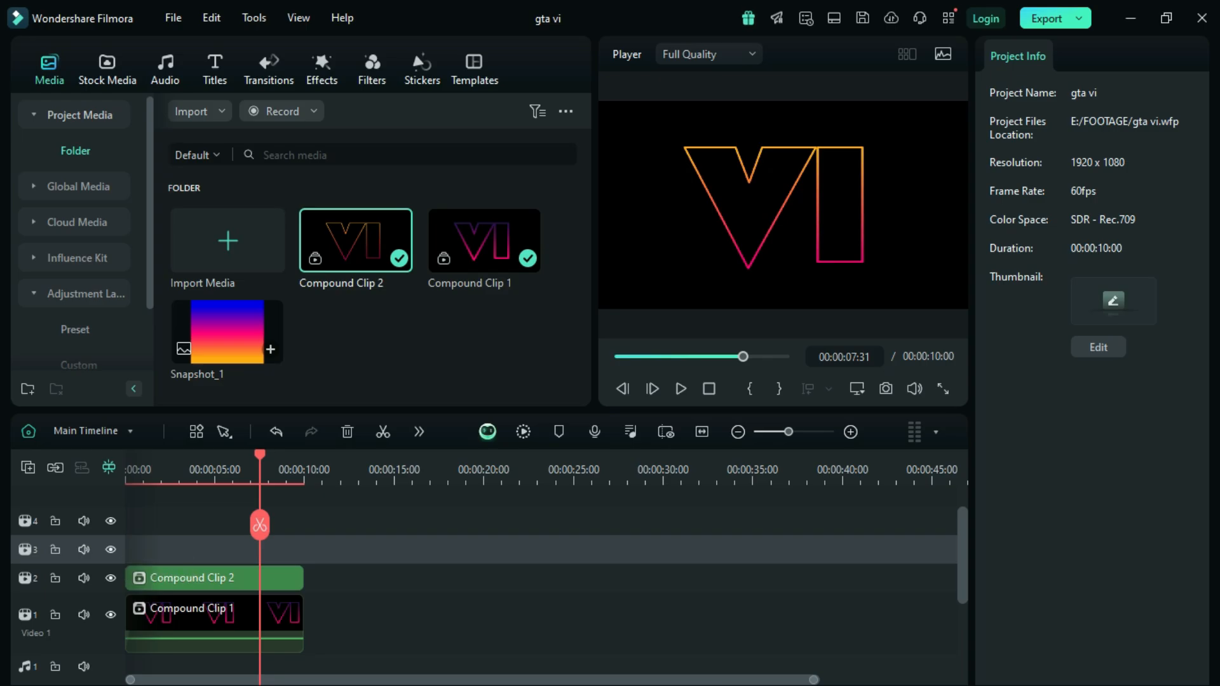
# Step: Paste the copied title and adjustment layer at the timeline start above both compound clips, and delete the pasted adjustment layer
pyautogui.press('Home')
pyautogui.hotkey('ctrl', 'v')
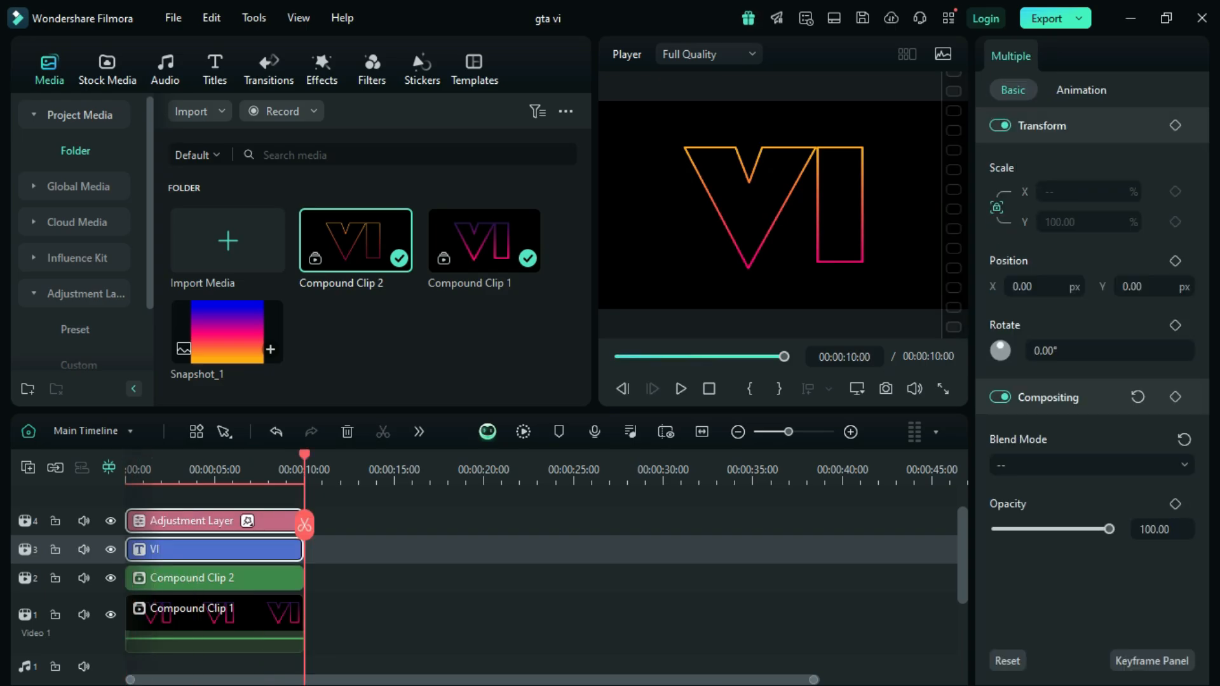
pyautogui.click(238, 516)
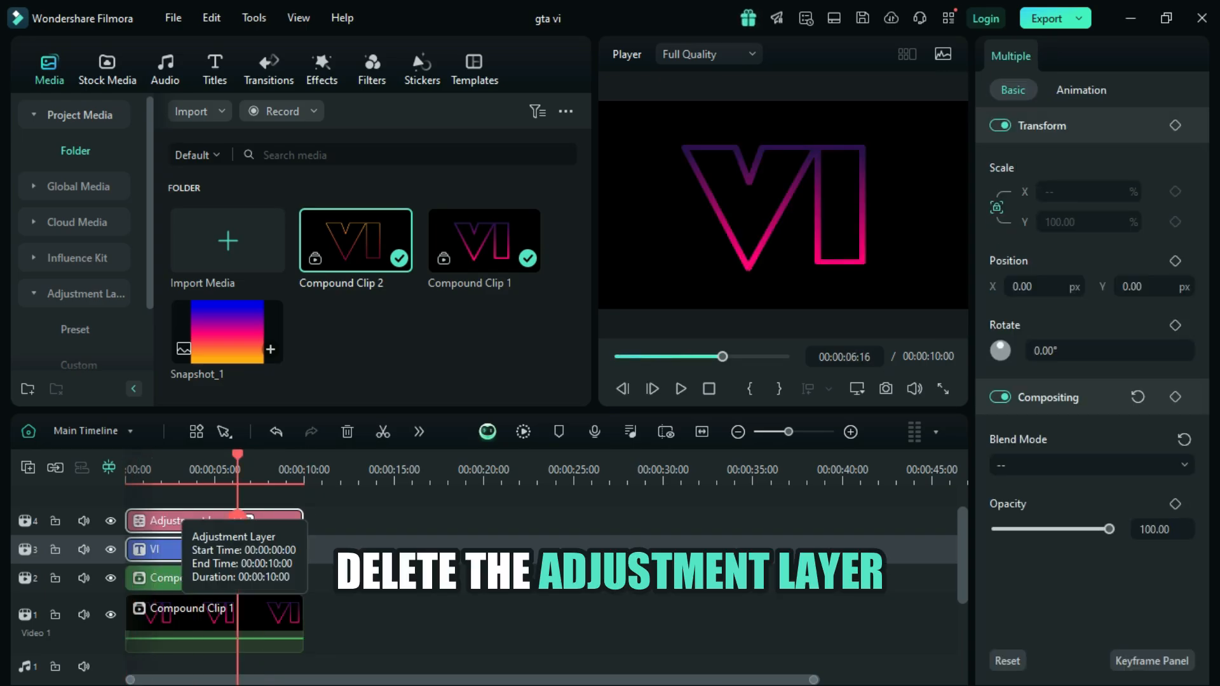
pyautogui.press('Delete')
# Step: Return the playhead to the start and hide the tracks holding the two compound clips
pyautogui.press('Home')
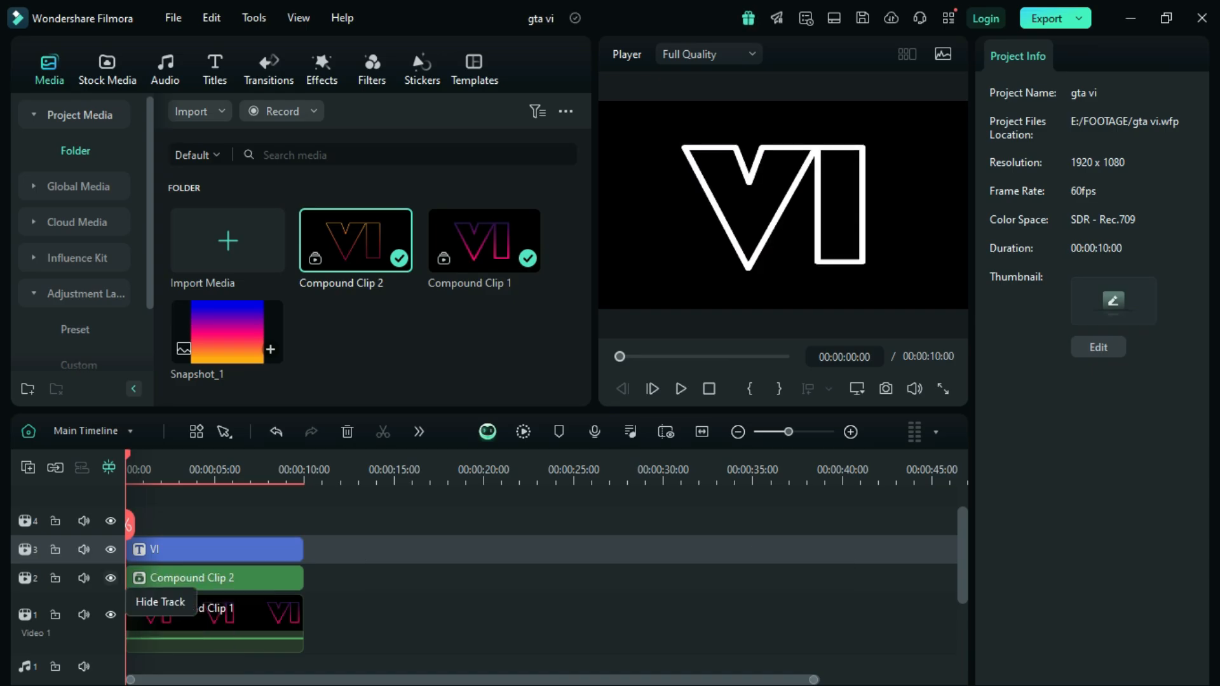
pyautogui.click(110, 577)
pyautogui.click(111, 614)
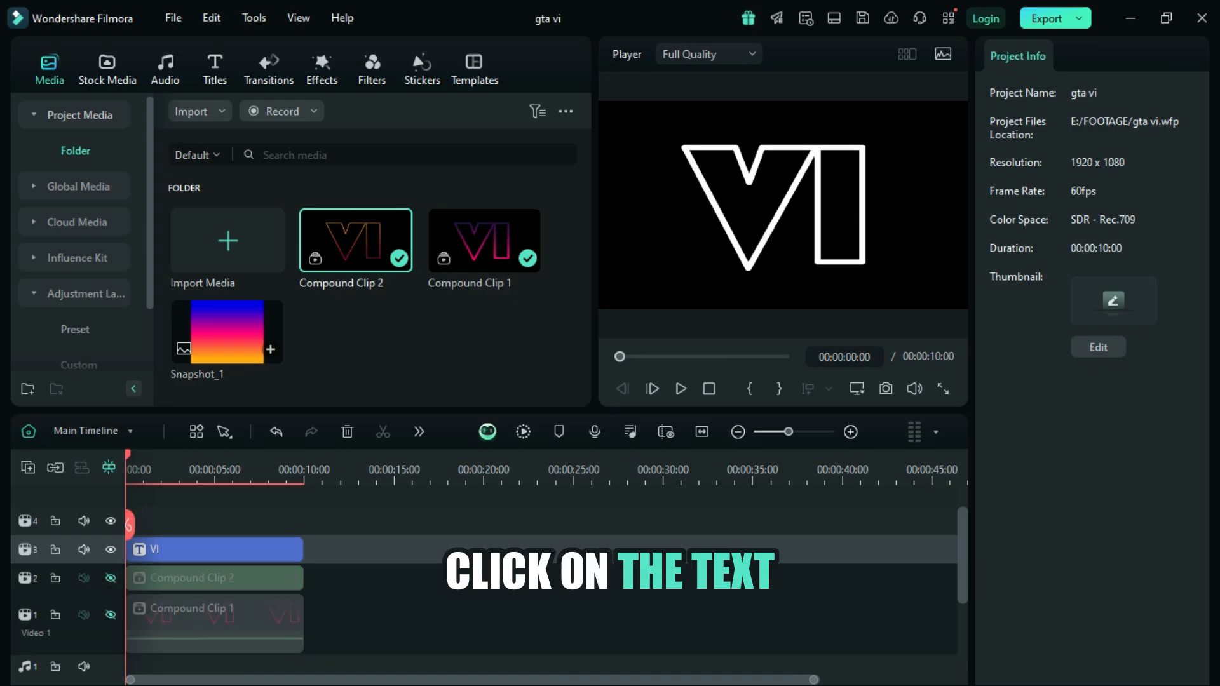
# Step: Enable the fill and disable the outline of the pasted VI title in the advanced text editor
pyautogui.click(215, 550)
pyautogui.click(1164, 661)
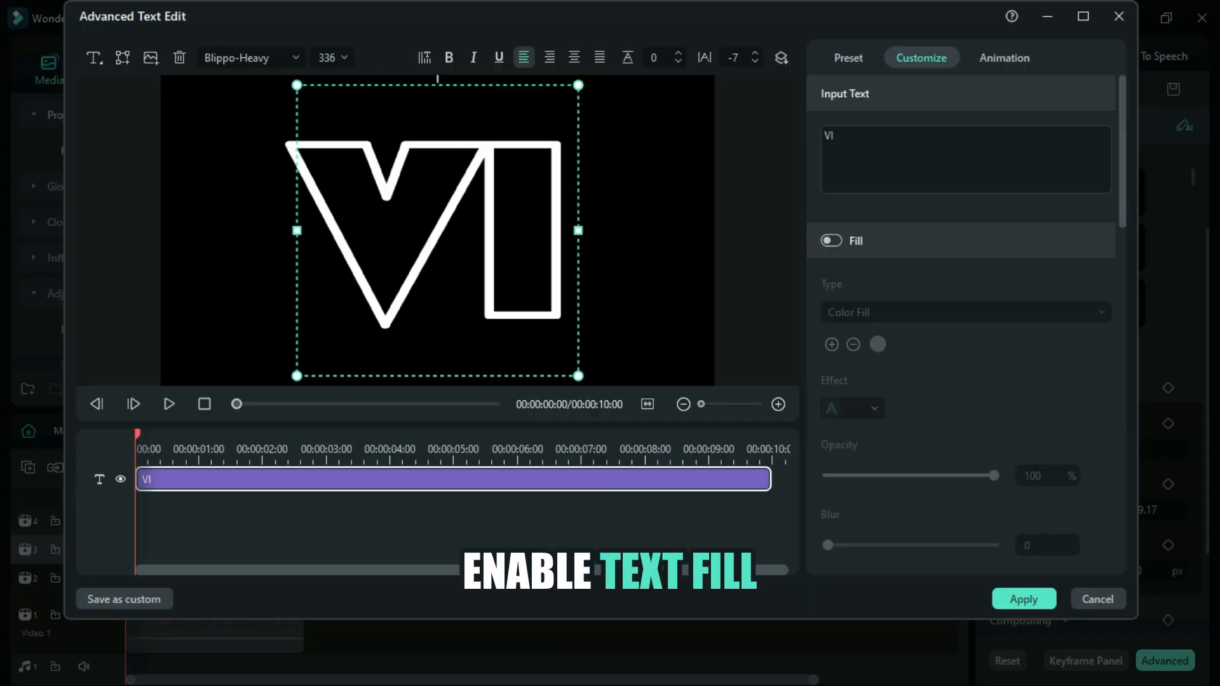
pyautogui.click(831, 240)
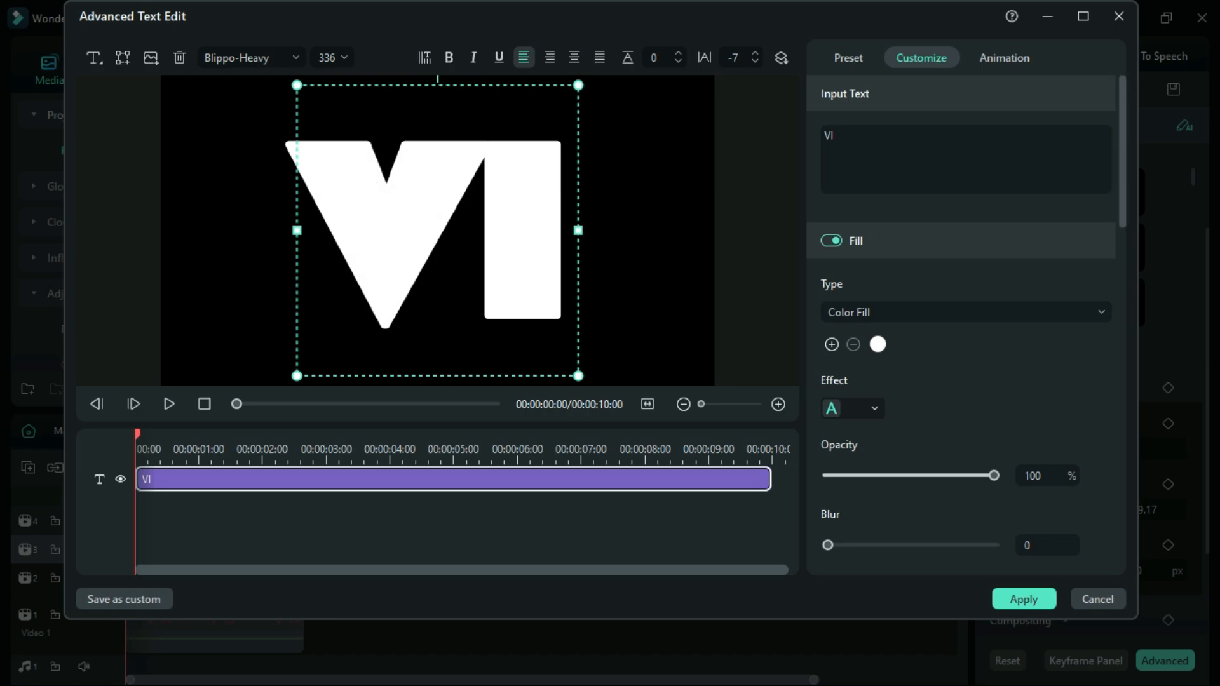
pyautogui.moveTo(1121, 171); pyautogui.dragTo(1122, 239)
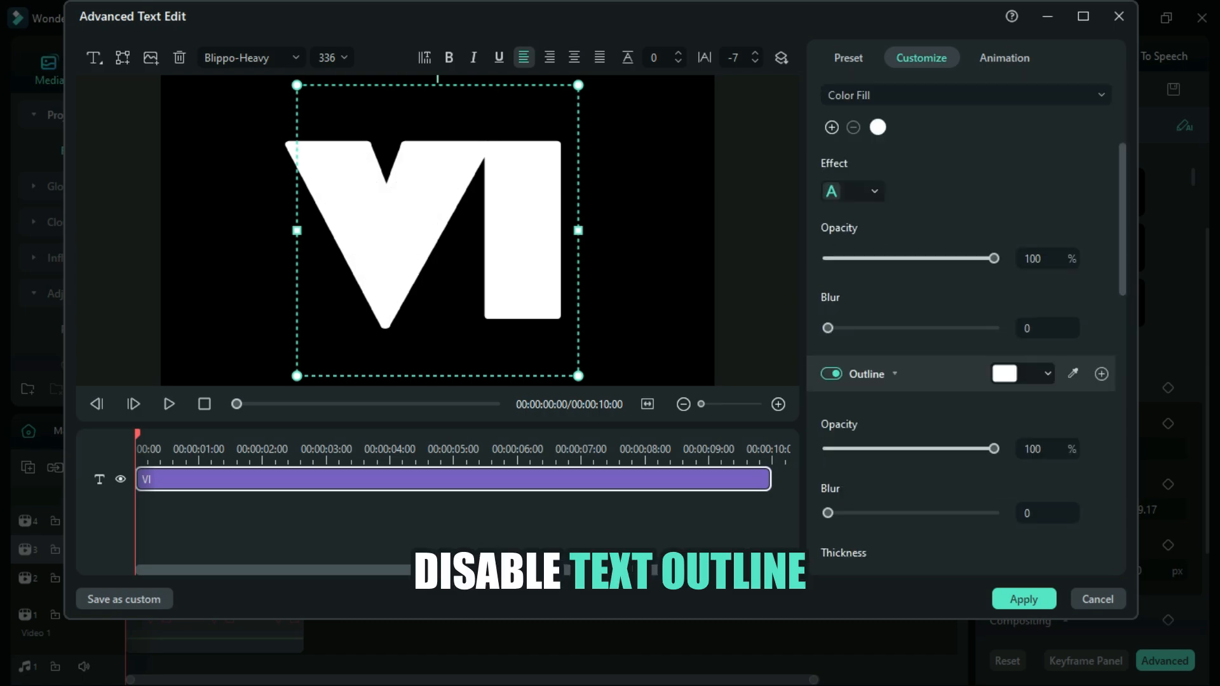
pyautogui.click(831, 373)
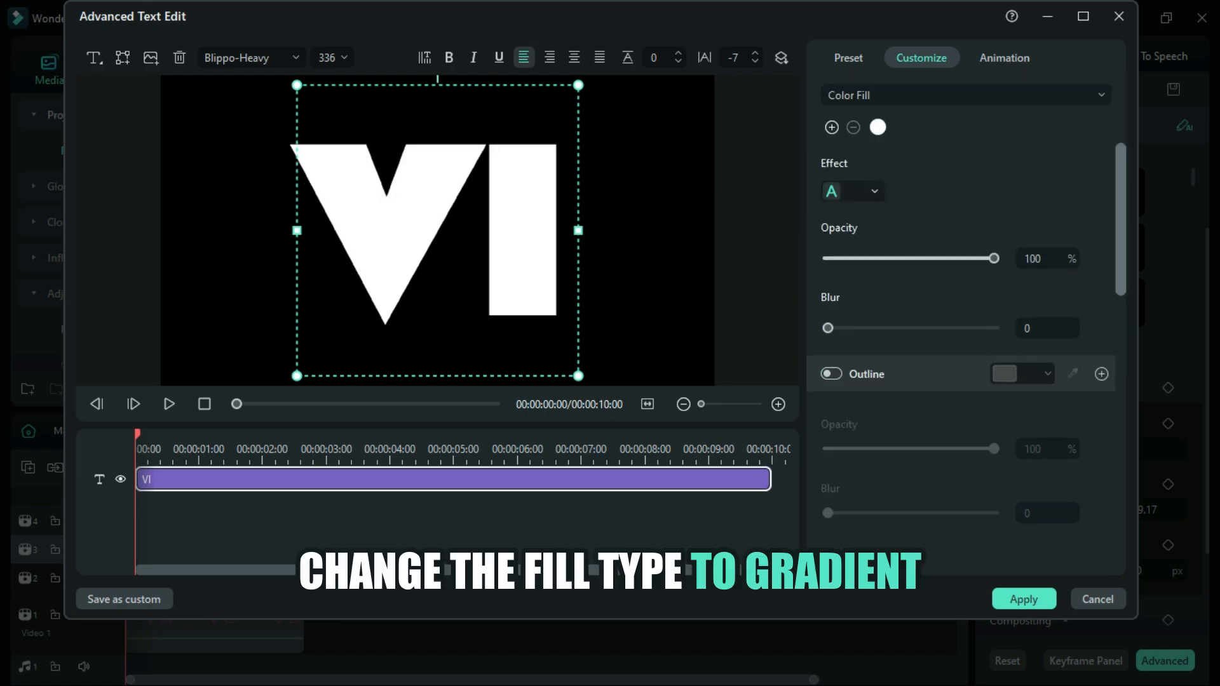
# Step: Change the VI title's fill to a gradient with an orange start stop, a pink middle stop and a blue end stop
pyautogui.scroll(3, 959, 305)
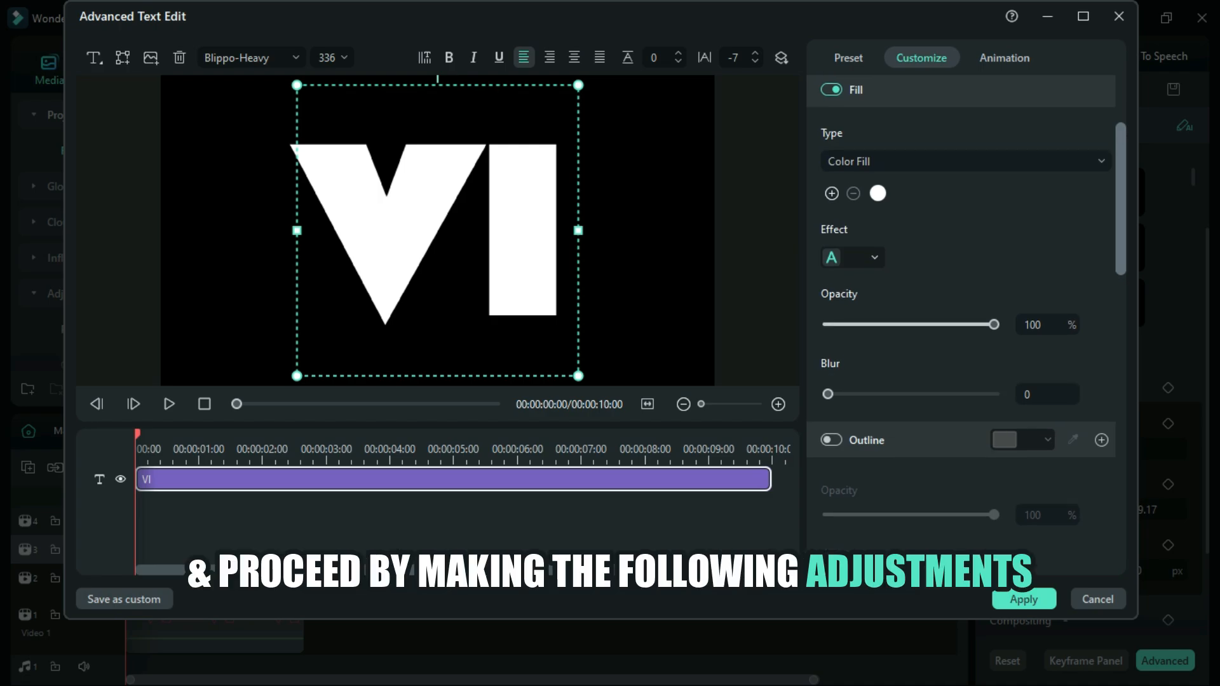
pyautogui.moveTo(1121, 185); pyautogui.dragTo(1122, 182)
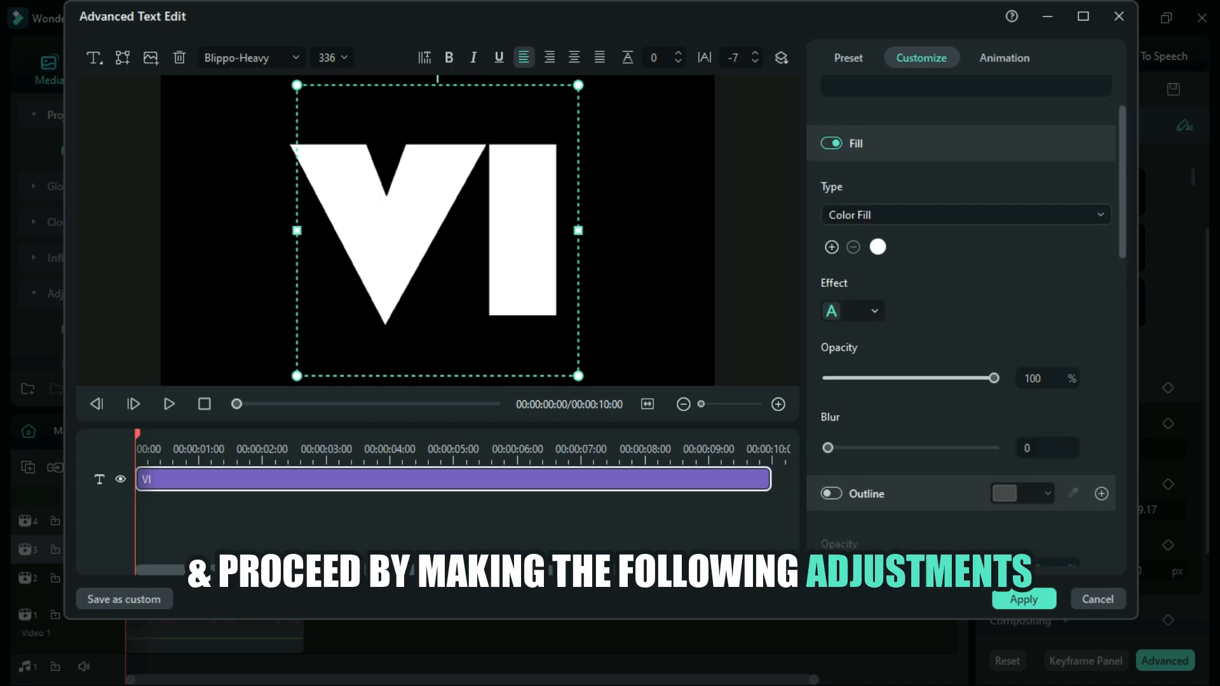
pyautogui.click(965, 214)
pyautogui.click(863, 278)
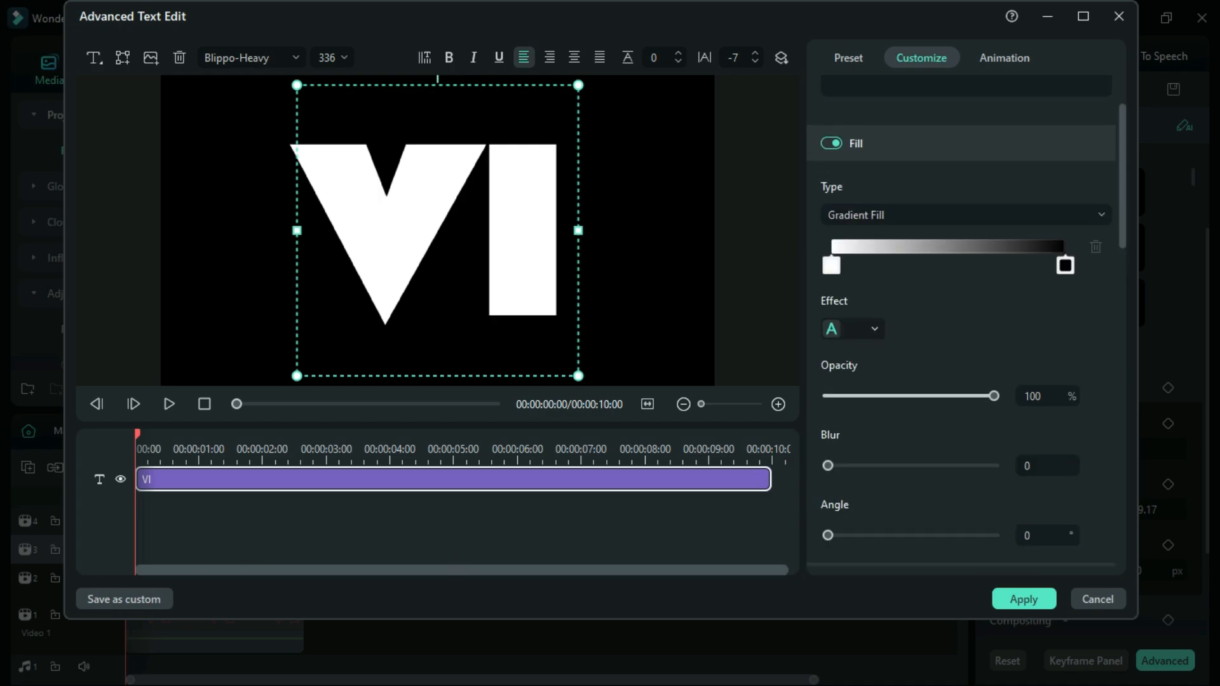
pyautogui.click(830, 265)
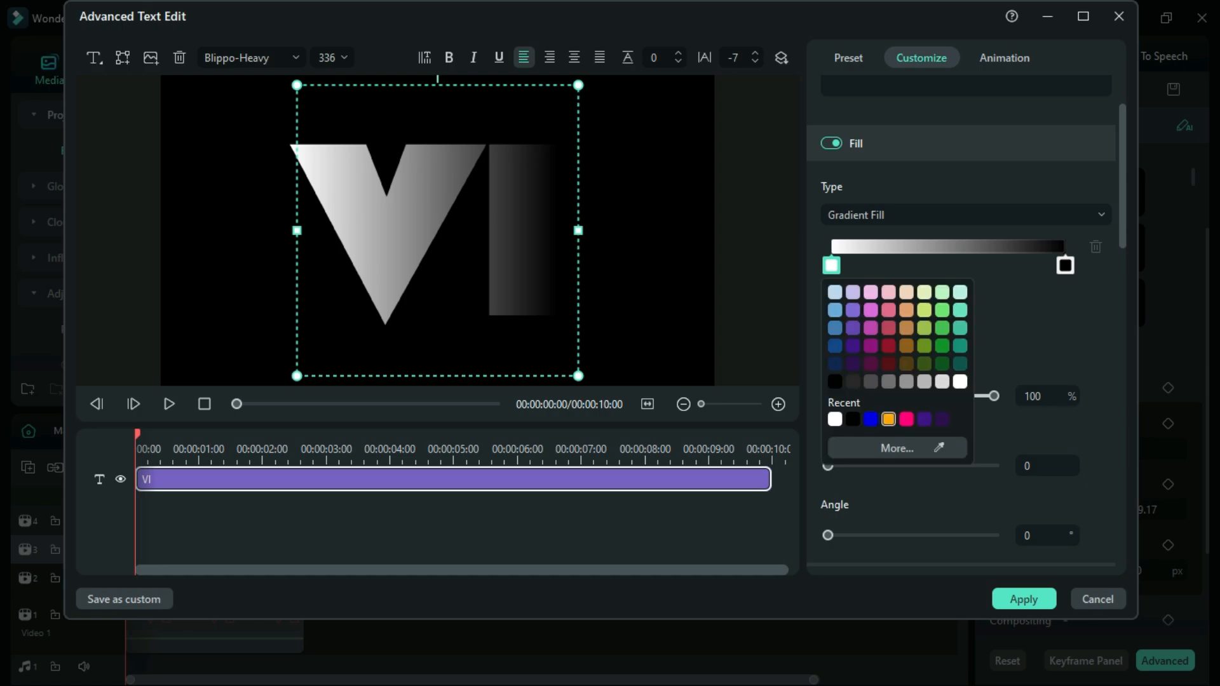
pyautogui.click(888, 419)
pyautogui.click(934, 247)
pyautogui.click(934, 265)
pyautogui.click(1008, 420)
pyautogui.click(1065, 266)
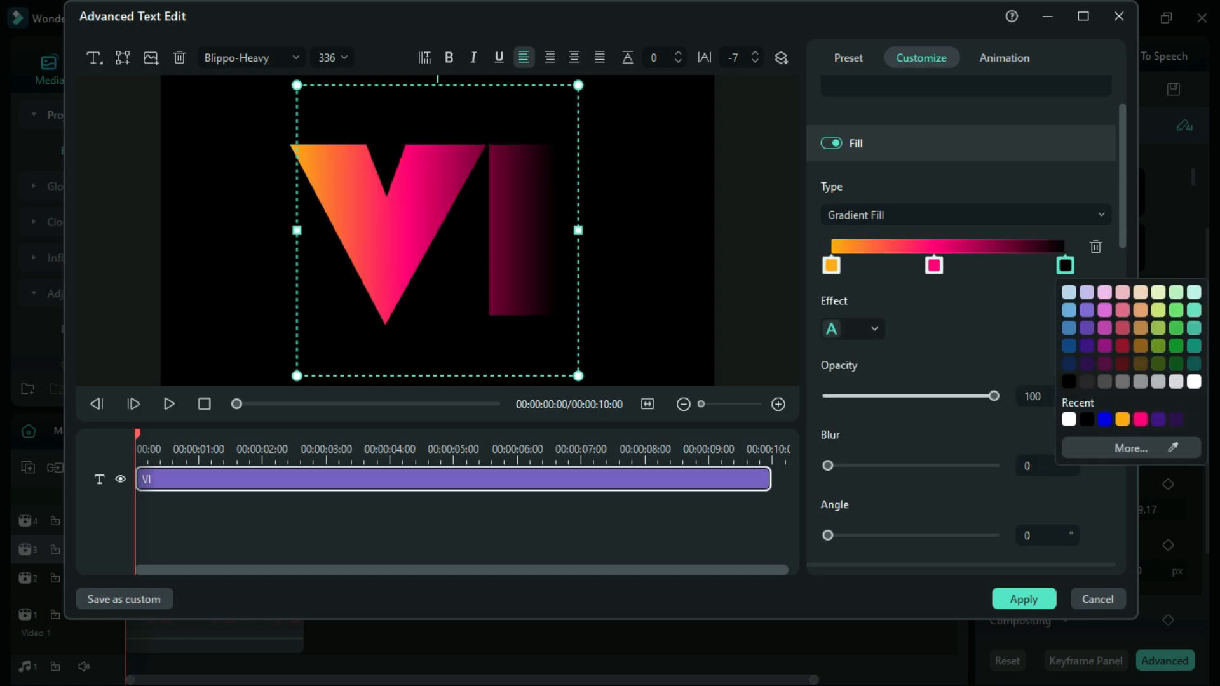
pyautogui.click(1105, 419)
# Step: Set the gradient fill's angle to 90°, move both end color stops slightly inward, and apply the text edits
pyautogui.click(1029, 535)
pyautogui.click(1029, 536)
pyautogui.doubleClick(1029, 535)
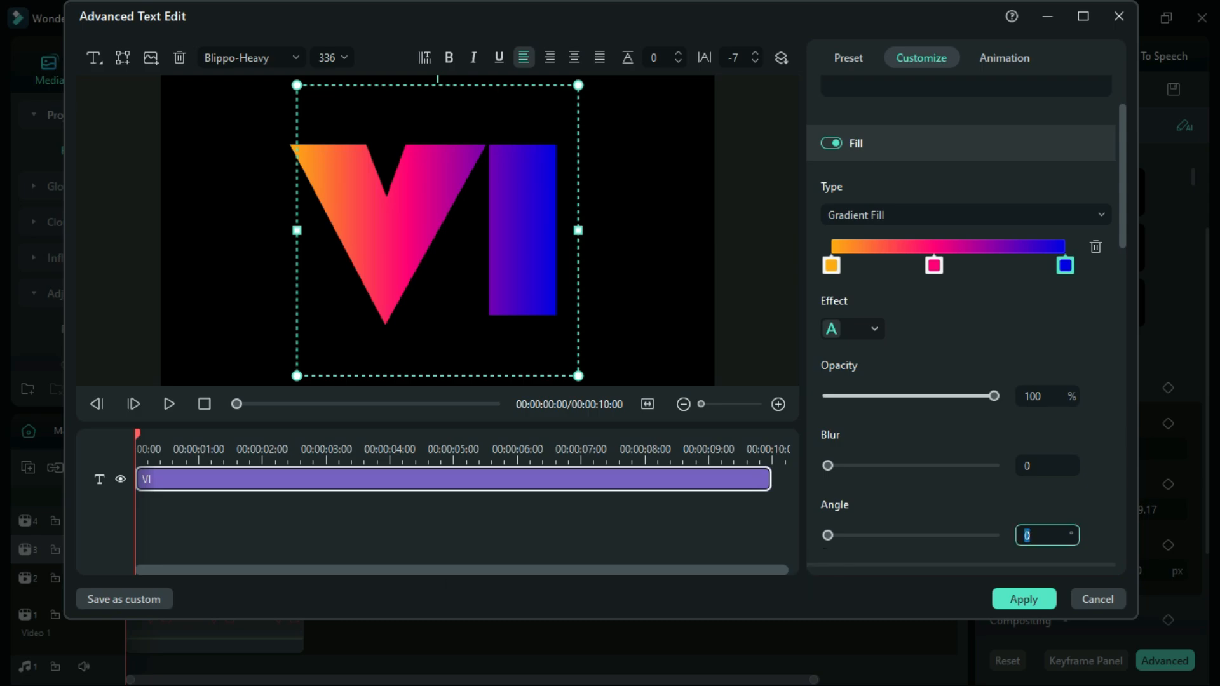
pyautogui.write('90')
pyautogui.press('Return')
pyautogui.moveTo(831, 266); pyautogui.dragTo(868, 266)
pyautogui.moveTo(1066, 265); pyautogui.dragTo(1049, 265)
pyautogui.click(1024, 599)
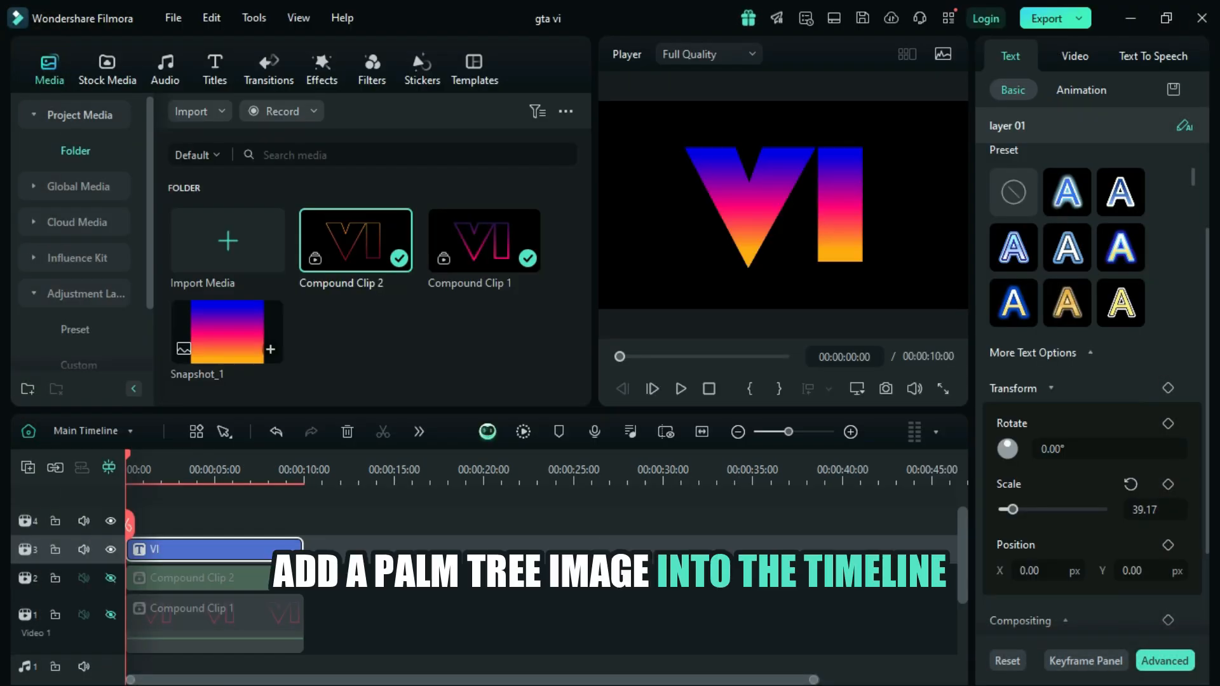
# Step: Import the palm tree image 3936887, place it on the track above the VI title, and extend it to the title's end
pyautogui.click(191, 112)
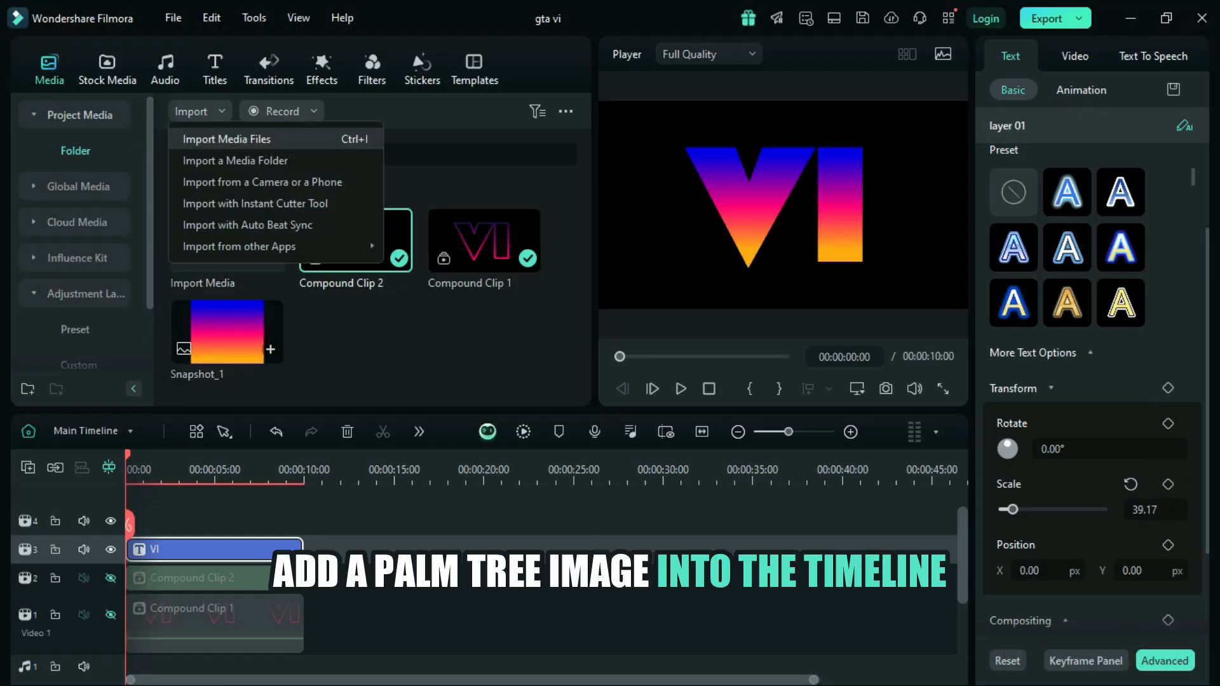
pyautogui.click(227, 139)
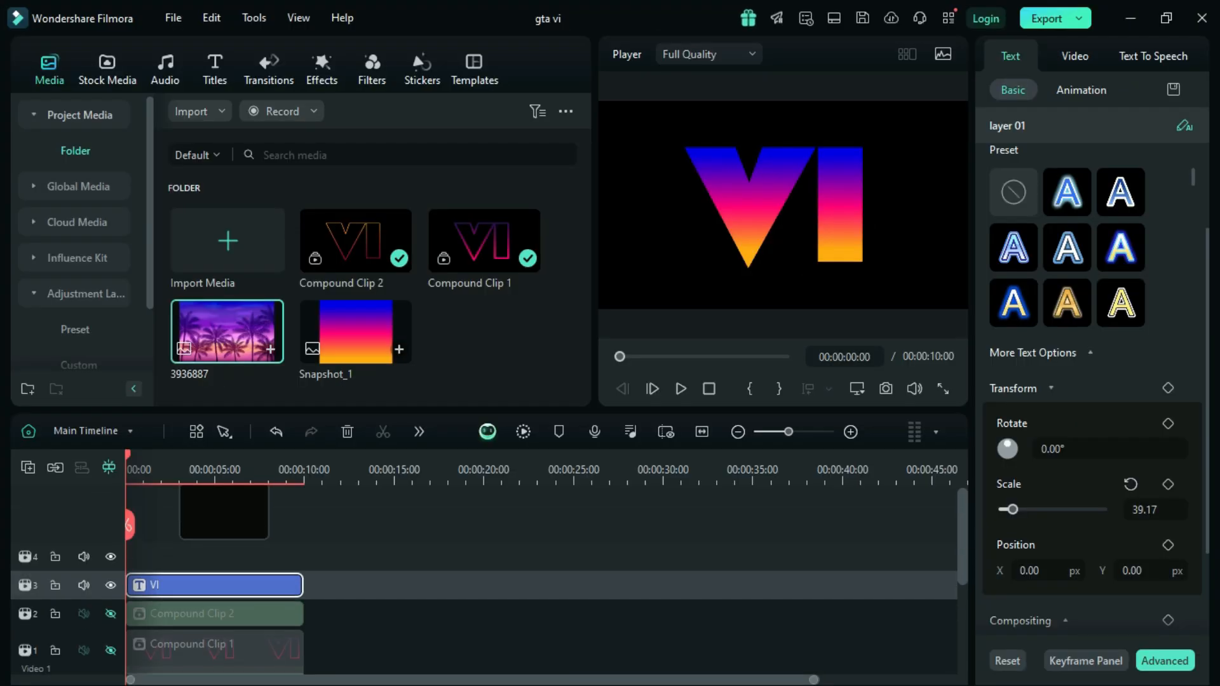
pyautogui.moveTo(213, 557); pyautogui.dragTo(303, 556)
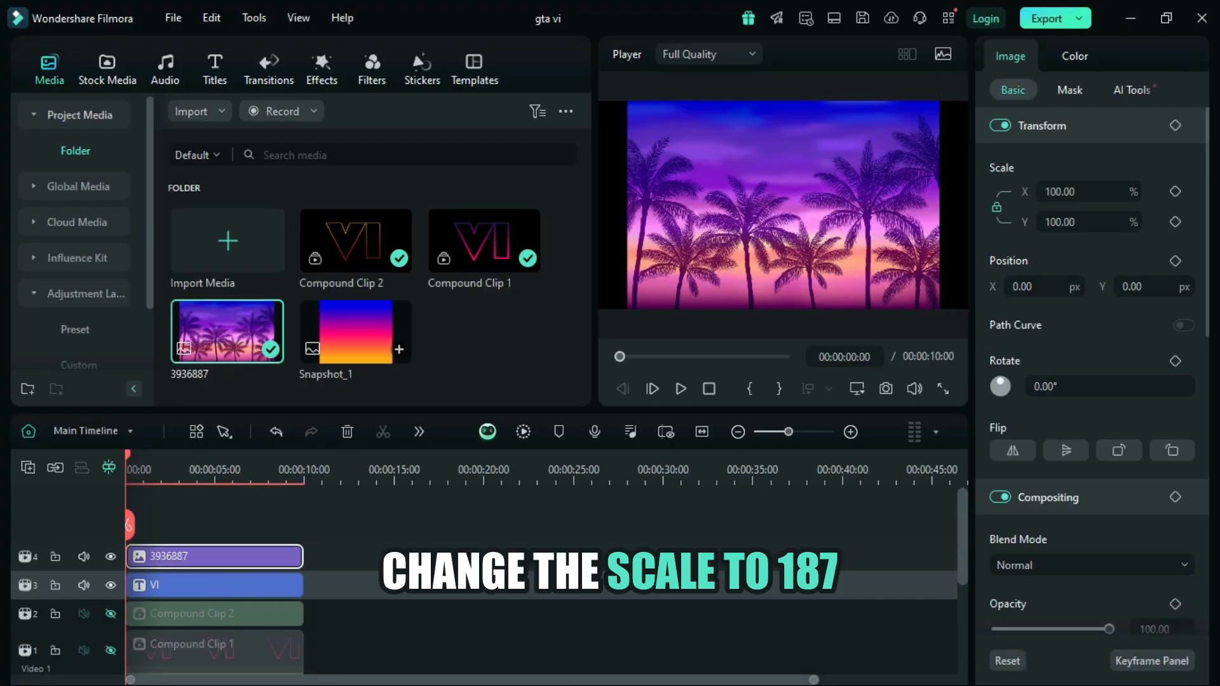
# Step: Set the palm tree image's scale to 187%
pyautogui.click(1062, 192)
pyautogui.press('BackSpace')
pyautogui.press('BackSpace')
pyautogui.write('87')
pyautogui.press('Return')
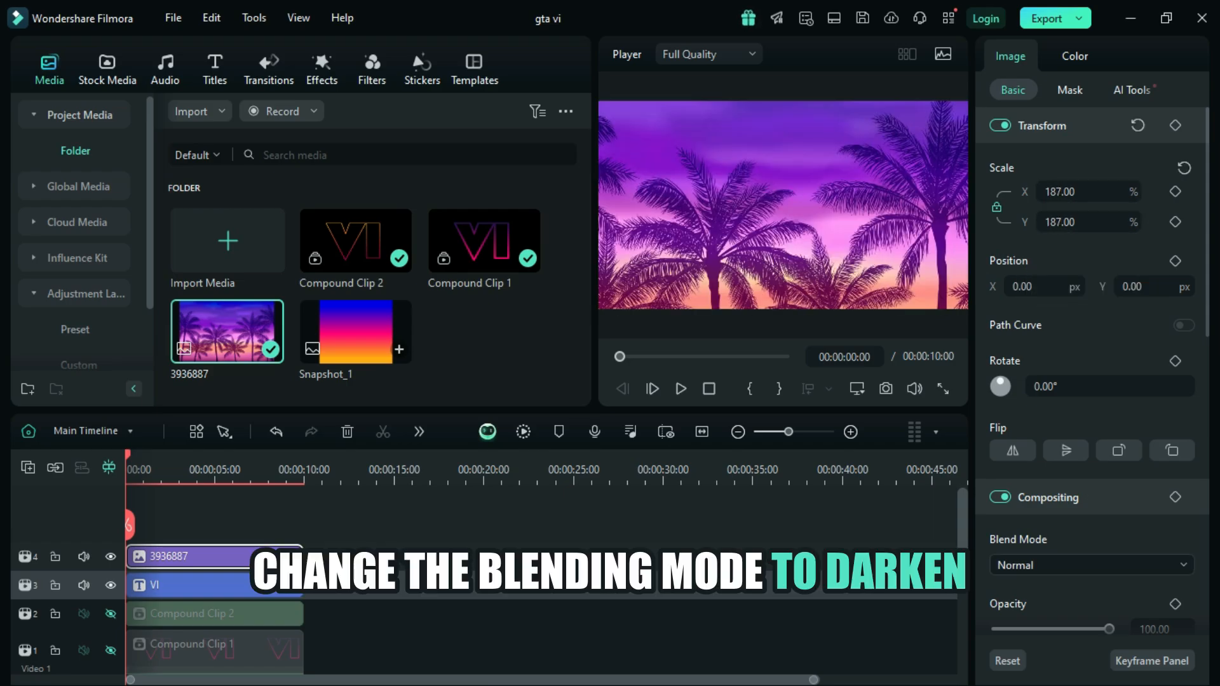
# Step: Set the palm tree image's blend mode to Darken and its opacity to 60
pyautogui.click(1091, 565)
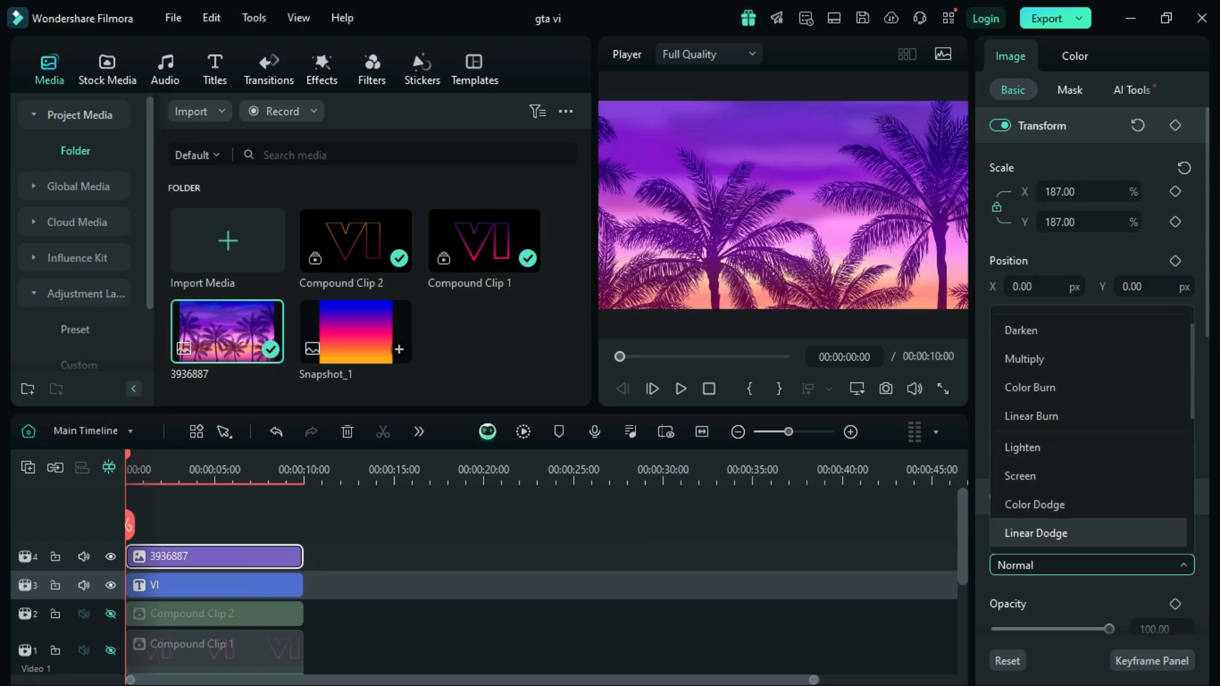
pyautogui.click(1048, 330)
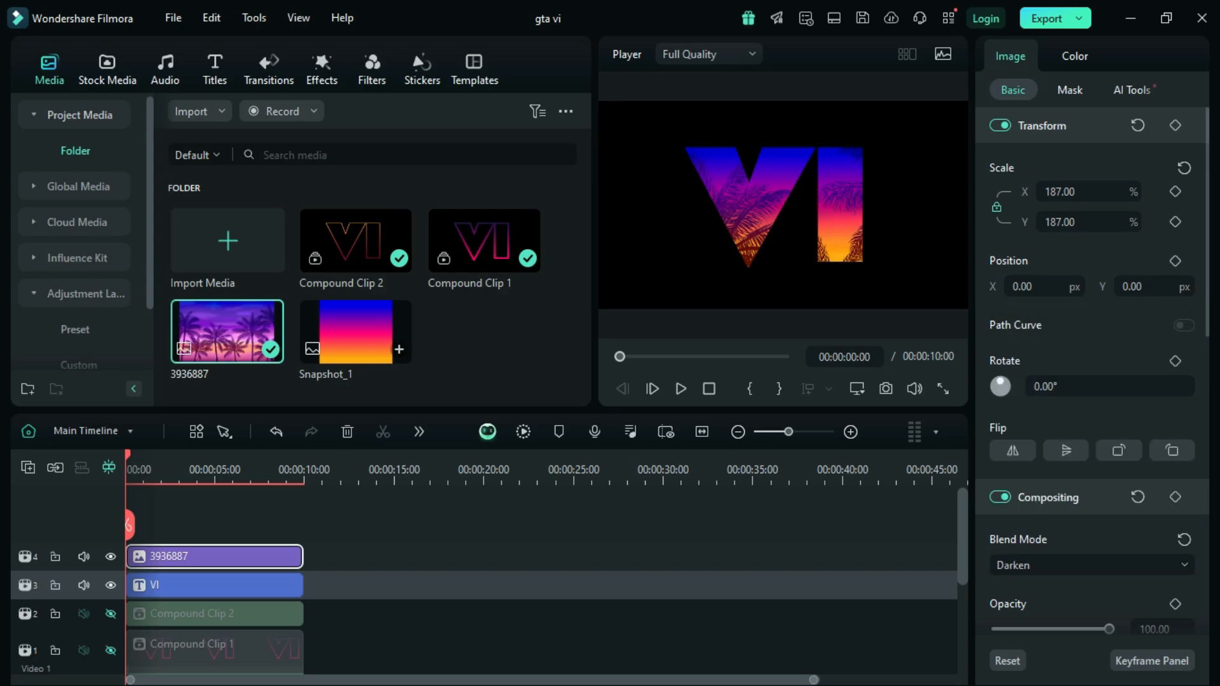
pyautogui.scroll(-2, 1091, 368)
pyautogui.scroll(-1, 1091, 457)
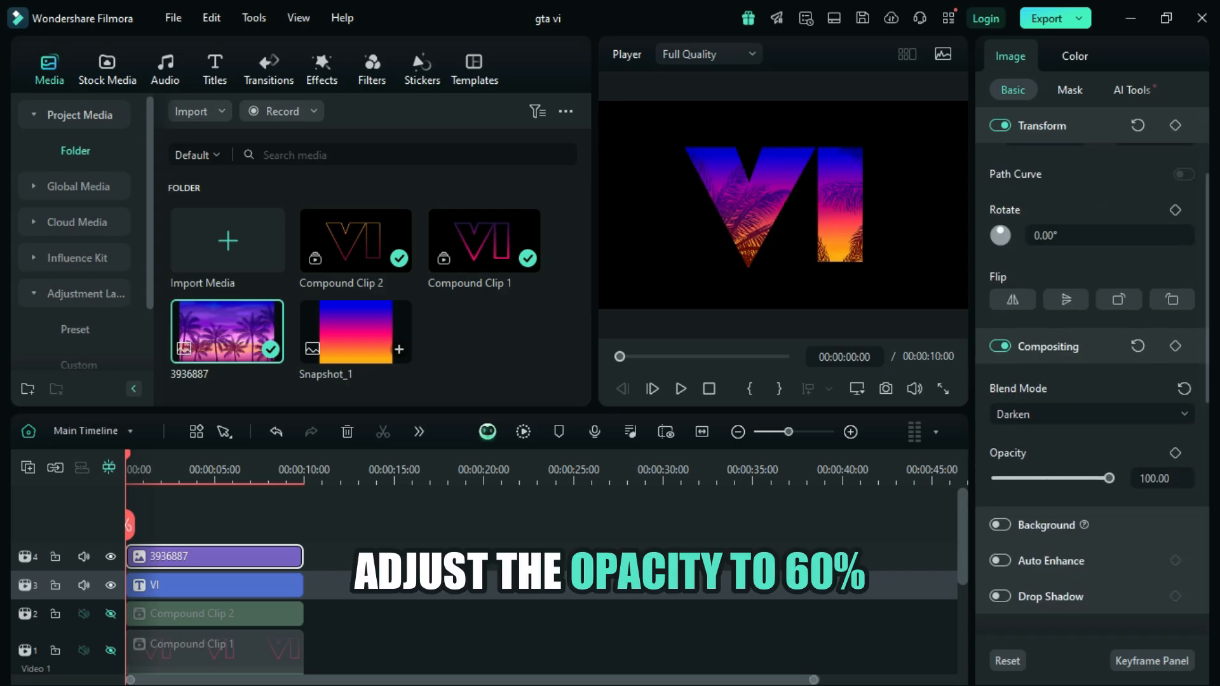
pyautogui.click(1162, 479)
pyautogui.press('BackSpace')
pyautogui.press('BackSpace')
pyautogui.press('BackSpace')
pyautogui.press('BackSpace')
pyautogui.press('BackSpace')
pyautogui.press('BackSpace')
pyautogui.write('60')
pyautogui.press('Return')
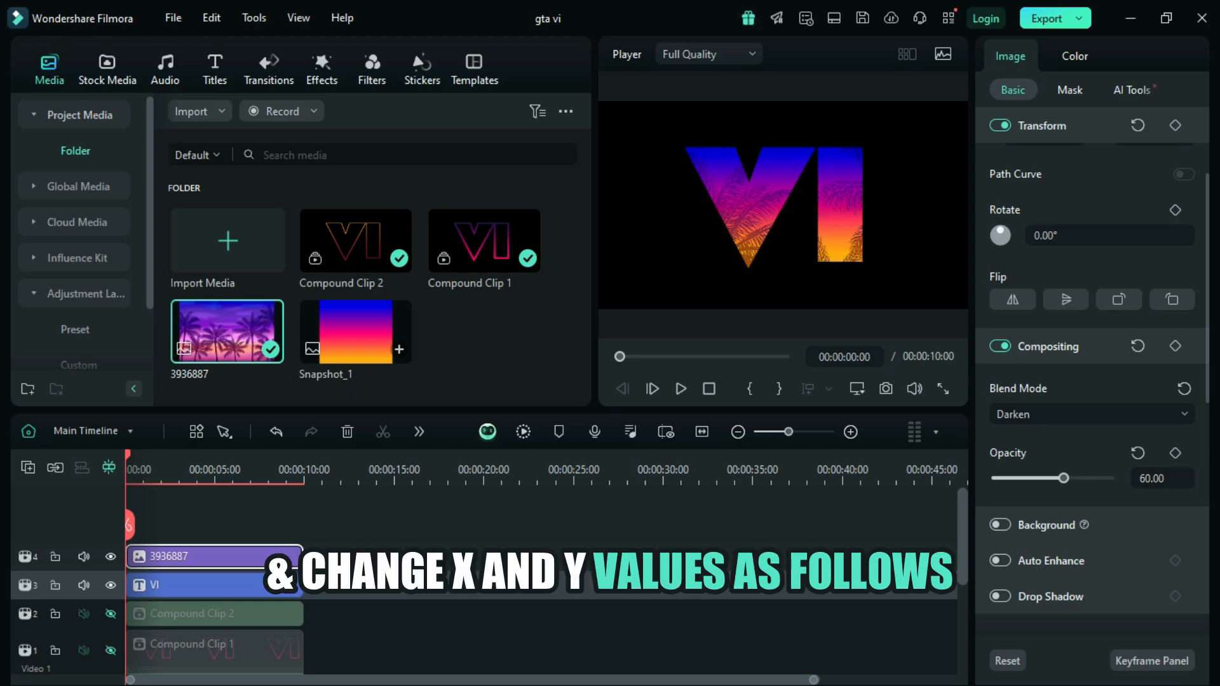
# Step: Reposition the palm tree image to X -883 and Y -397 px so the palms fall within the VI letters
pyautogui.scroll(3, 1092, 381)
pyautogui.click(1041, 287)
pyautogui.write('-100')
pyautogui.press('BackSpace')
pyautogui.write('396')
pyautogui.press('Return')
pyautogui.moveTo(1156, 287); pyautogui.dragTo(1147, 286)
pyautogui.write('-389')
pyautogui.press('Return')
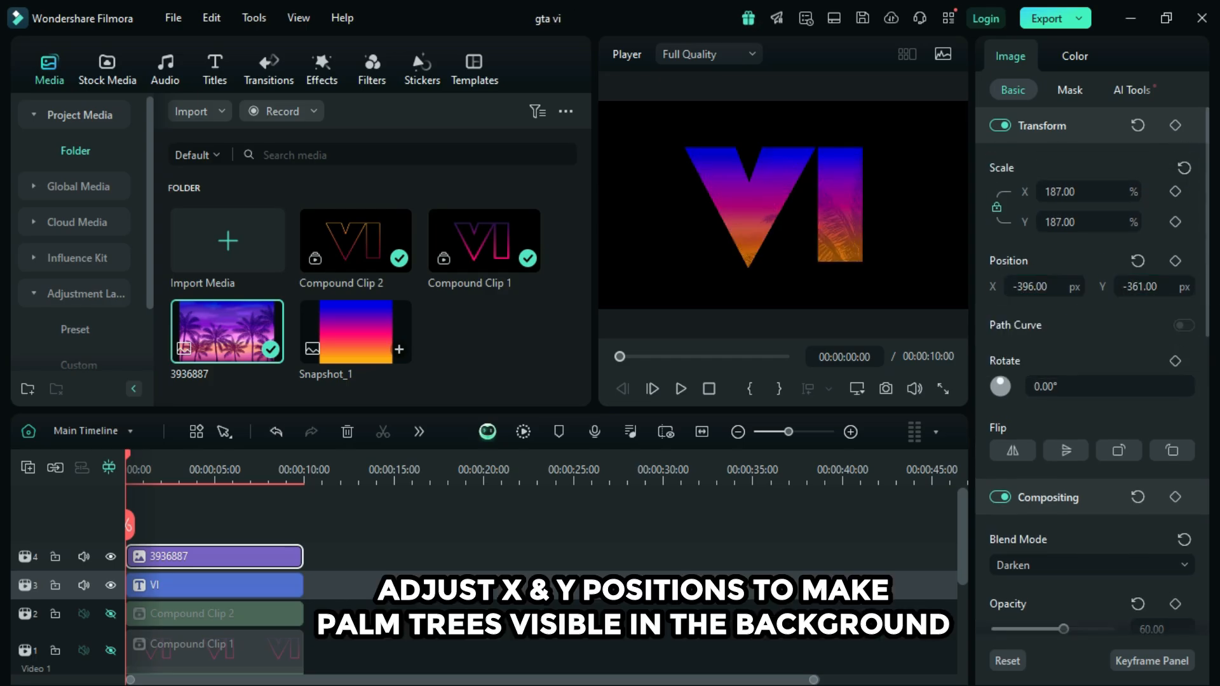
pyautogui.moveTo(1030, 286); pyautogui.dragTo(1047, 286)
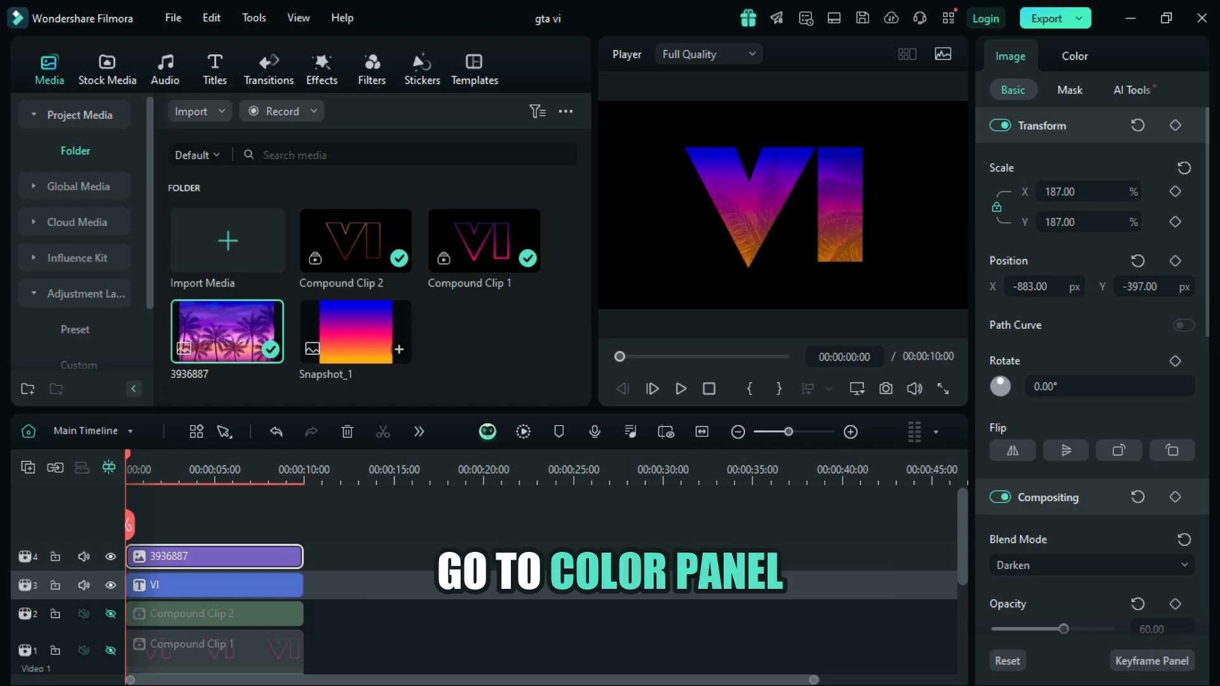
# Step: Lower the palm tree image's vibrance to -100 in its color settings
pyautogui.click(1074, 56)
pyautogui.scroll(-5, 1090, 381)
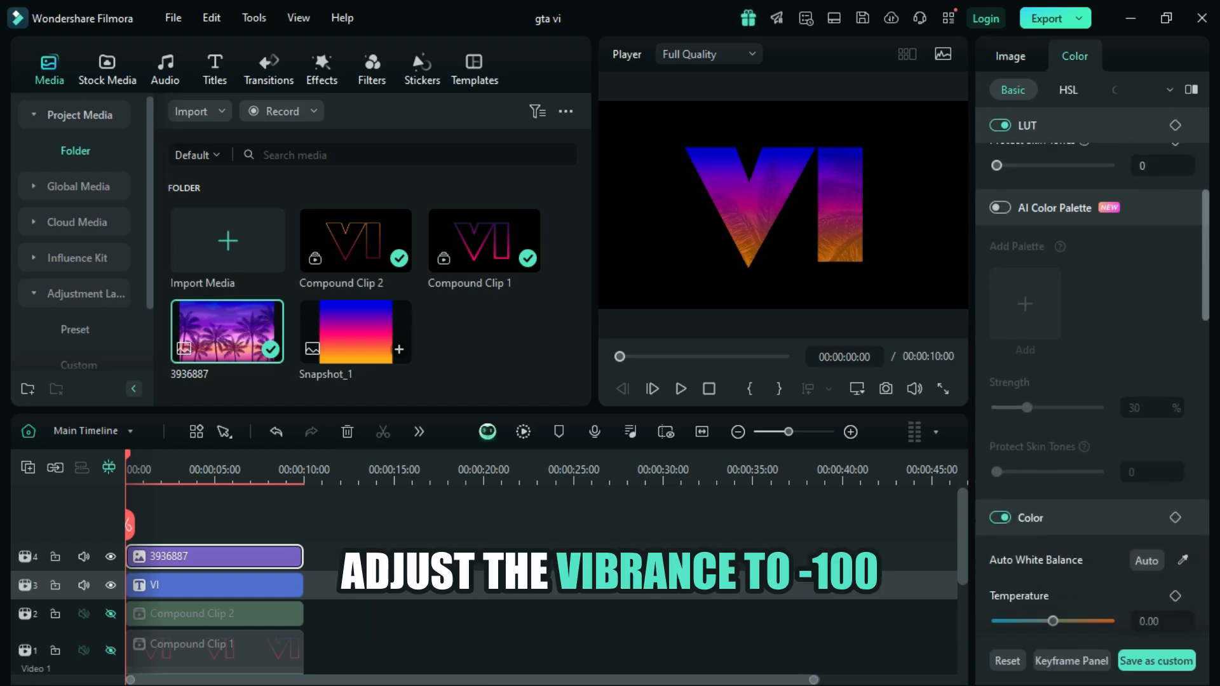
pyautogui.scroll(-6, 1091, 381)
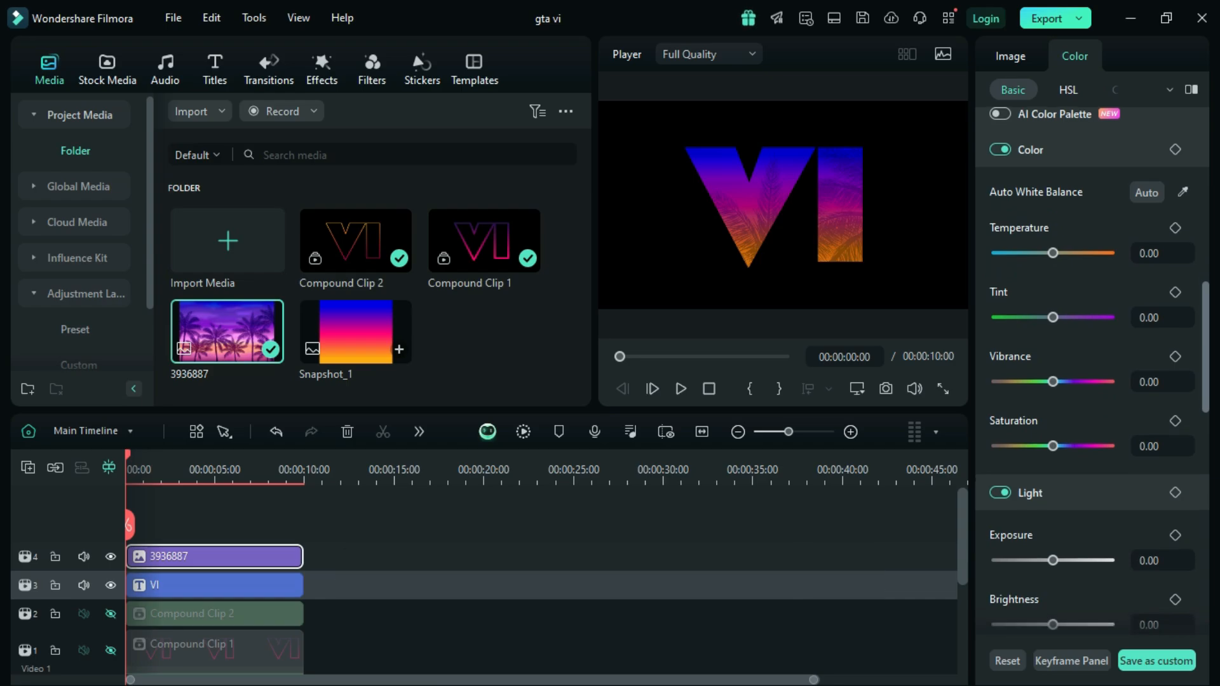
pyautogui.moveTo(1052, 381); pyautogui.dragTo(996, 381)
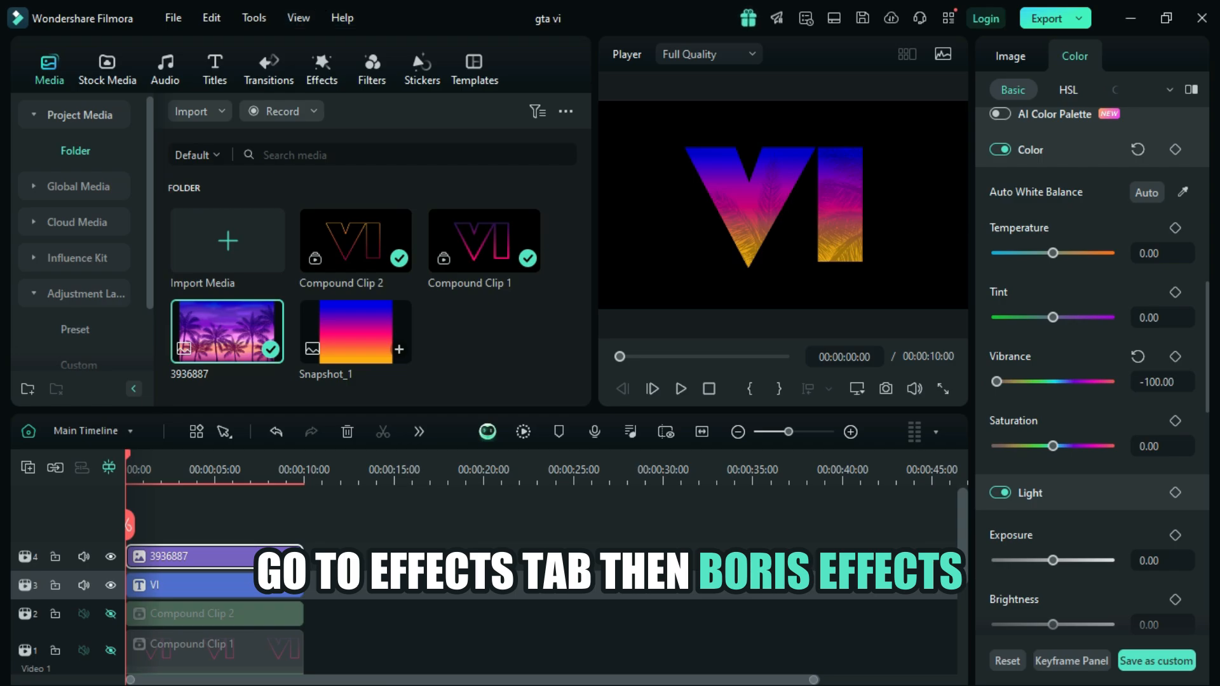
# Step: Apply the BCC Turbulence effect from the Boris FX Warp category to the palm tree image clip
pyautogui.click(321, 68)
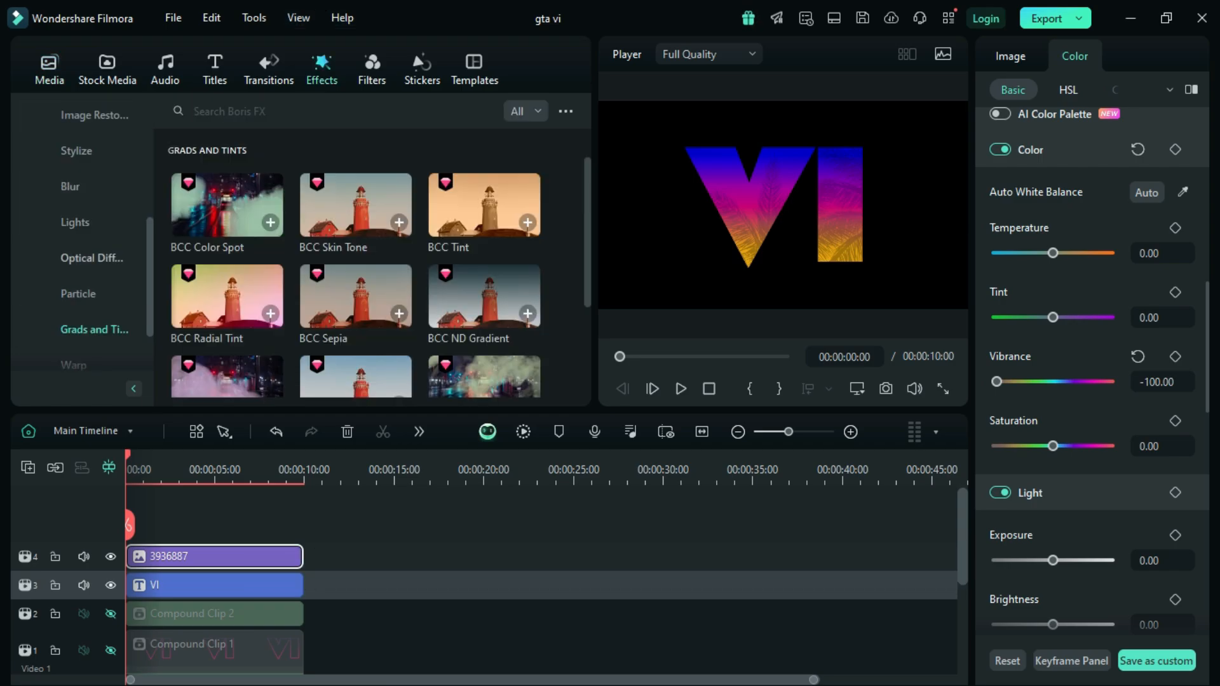
pyautogui.scroll(-2, 89, 254)
pyautogui.click(74, 294)
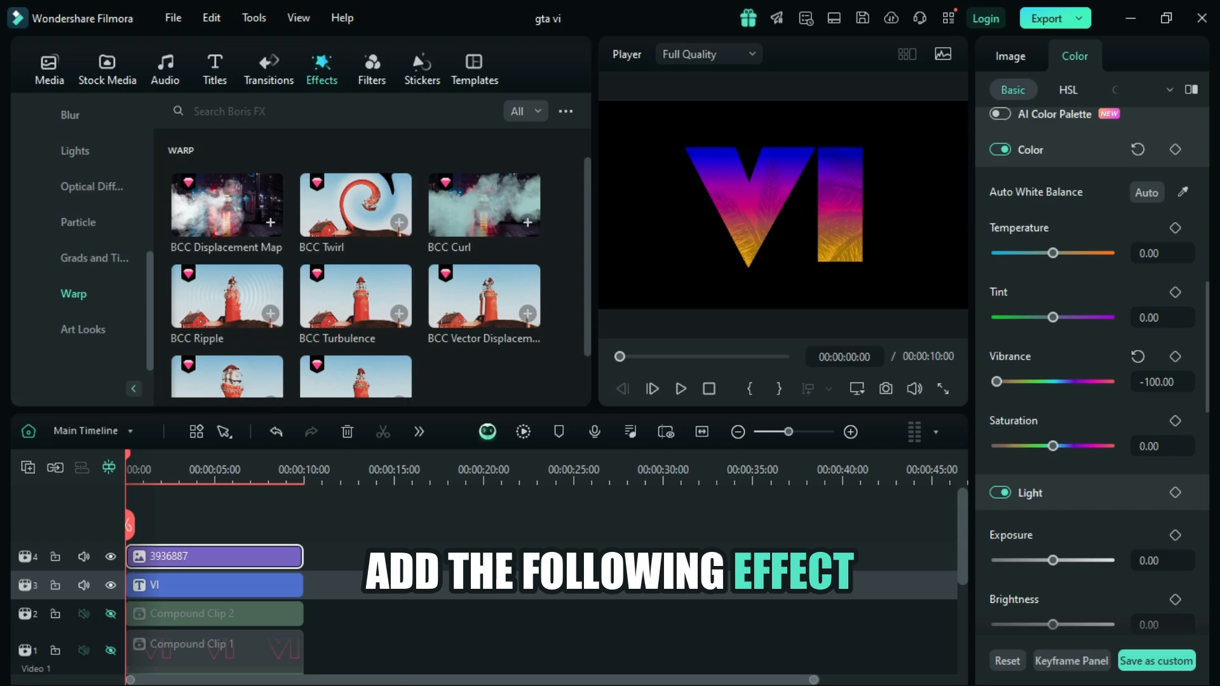
pyautogui.moveTo(369, 307); pyautogui.dragTo(245, 561)
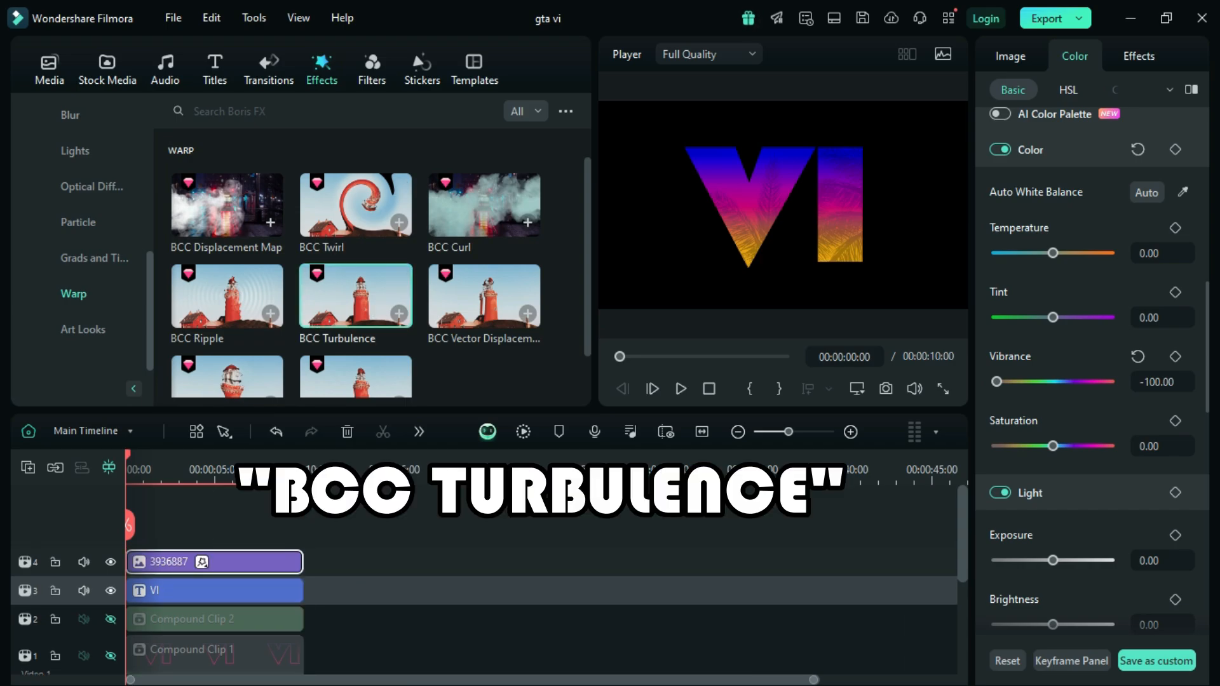
# Step: Set the BCC Turbulence effect's noise type to Smooth and its interpolation to Linear
pyautogui.click(1138, 56)
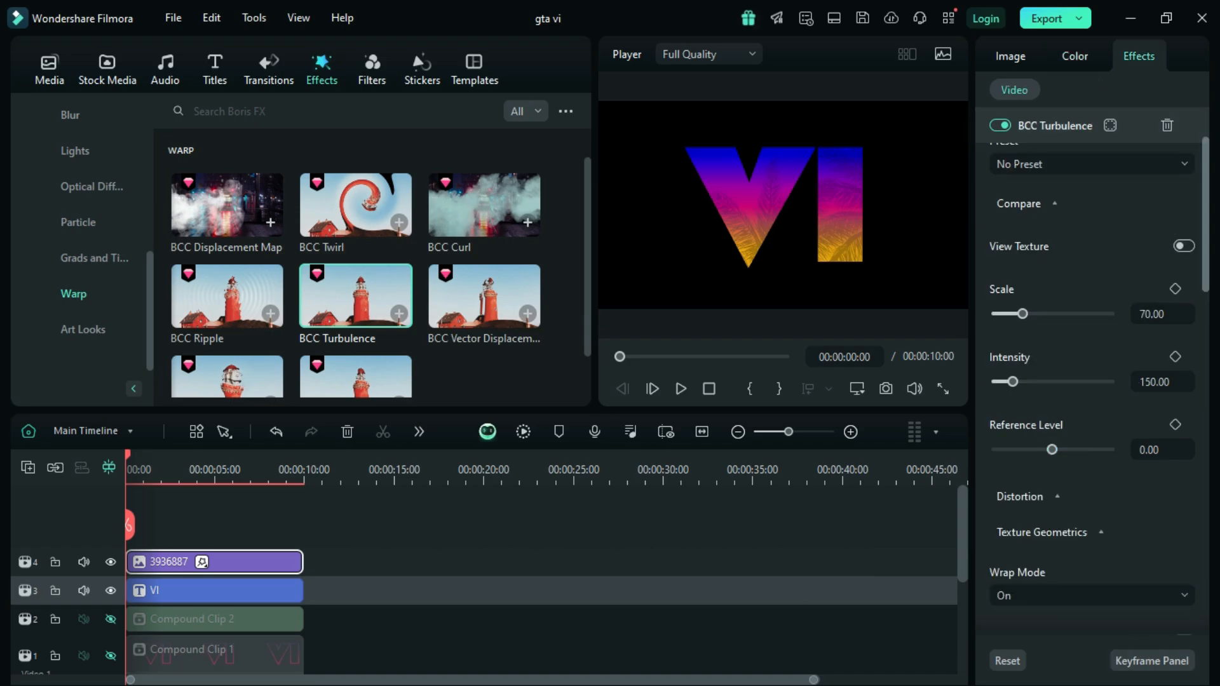
pyautogui.scroll(-5, 1091, 381)
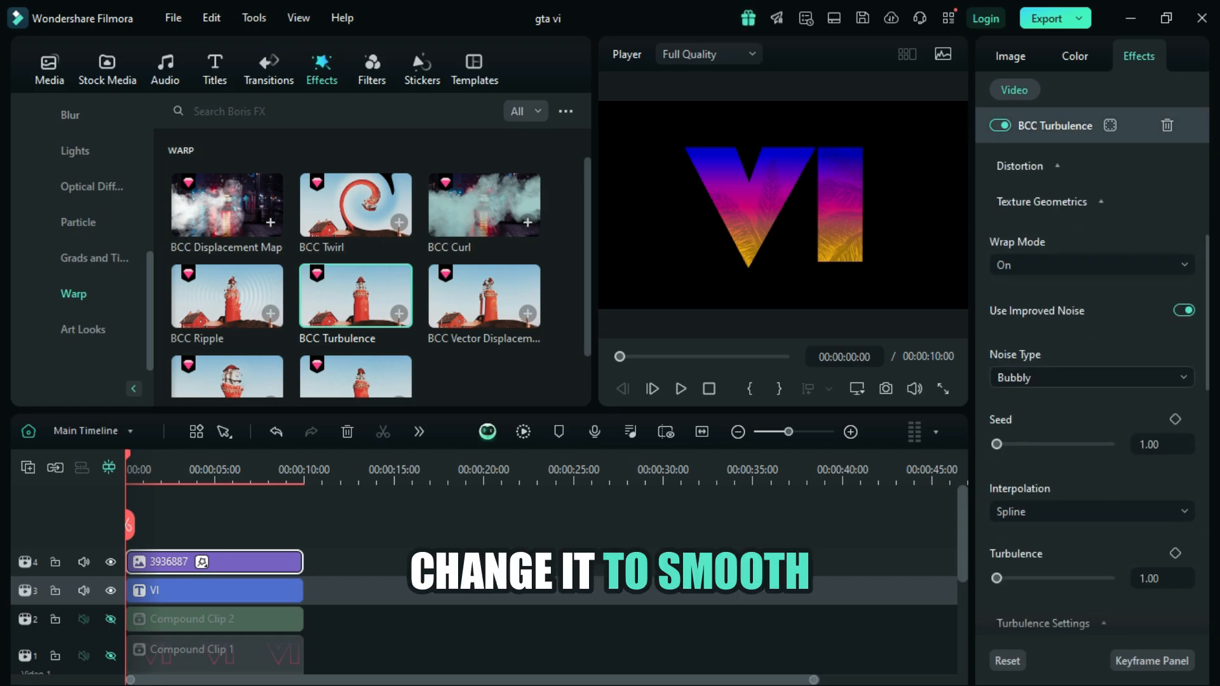
pyautogui.click(1091, 377)
pyautogui.click(1030, 408)
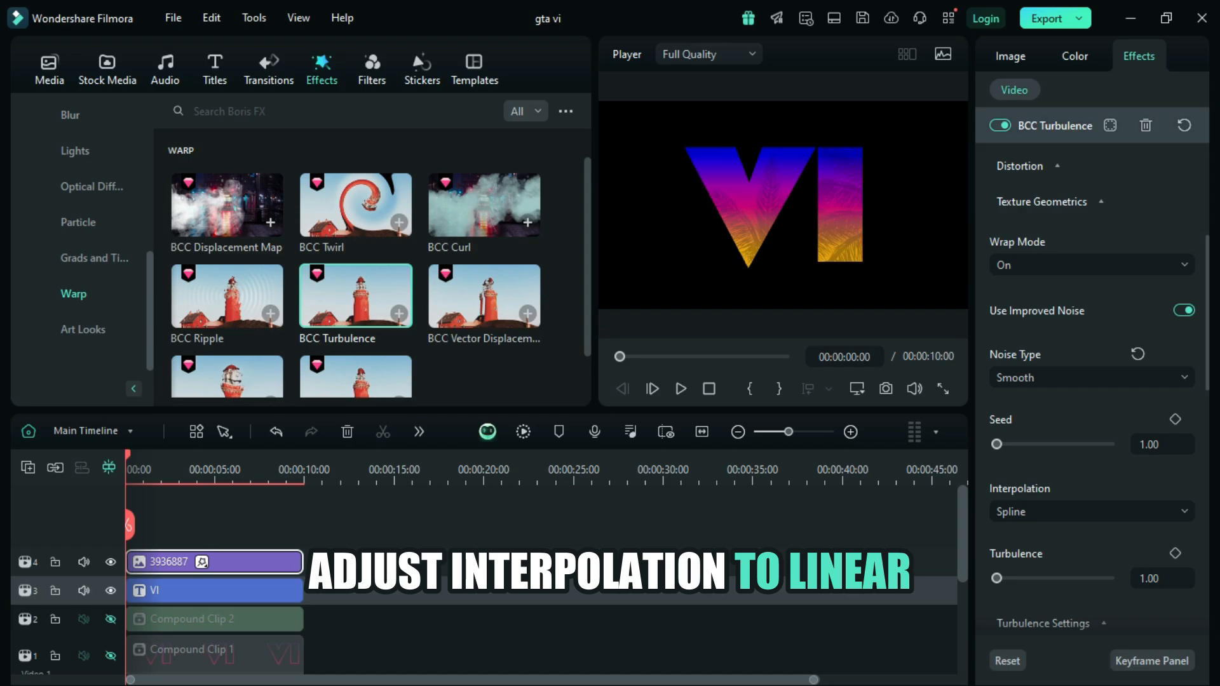
pyautogui.click(1091, 511)
pyautogui.click(1018, 659)
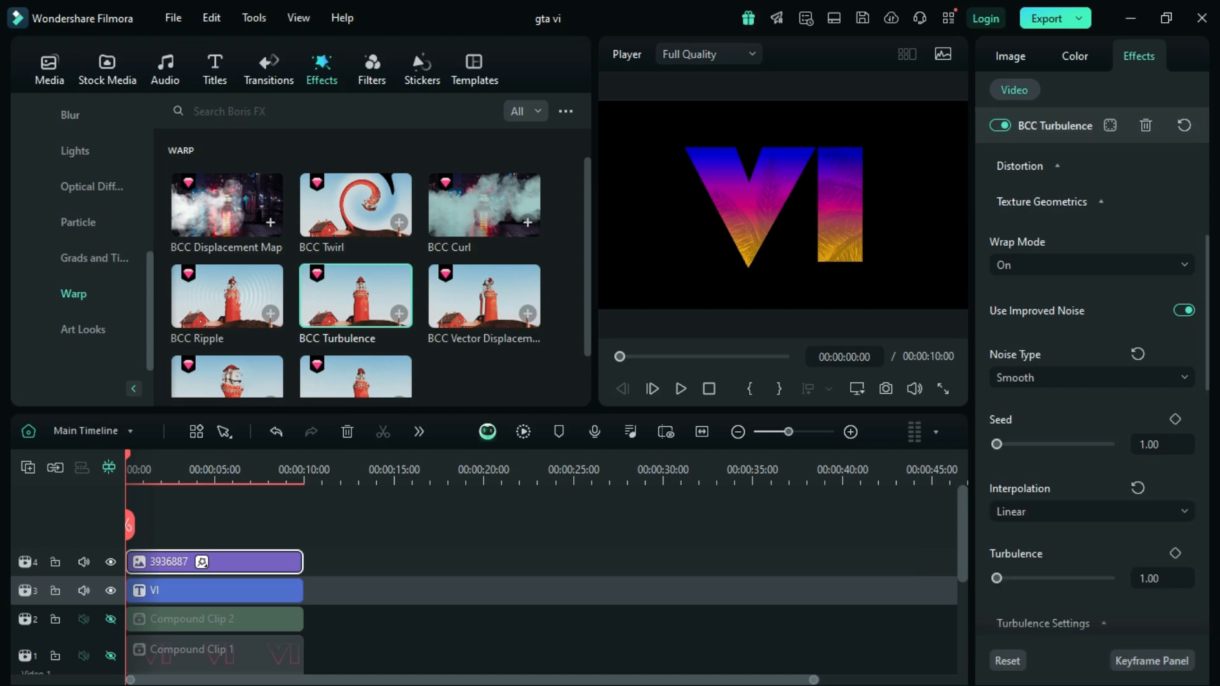
# Step: Set the flow rate in the BCC Turbulence effect's animation settings to 0.50
pyautogui.scroll(-5, 1090, 390)
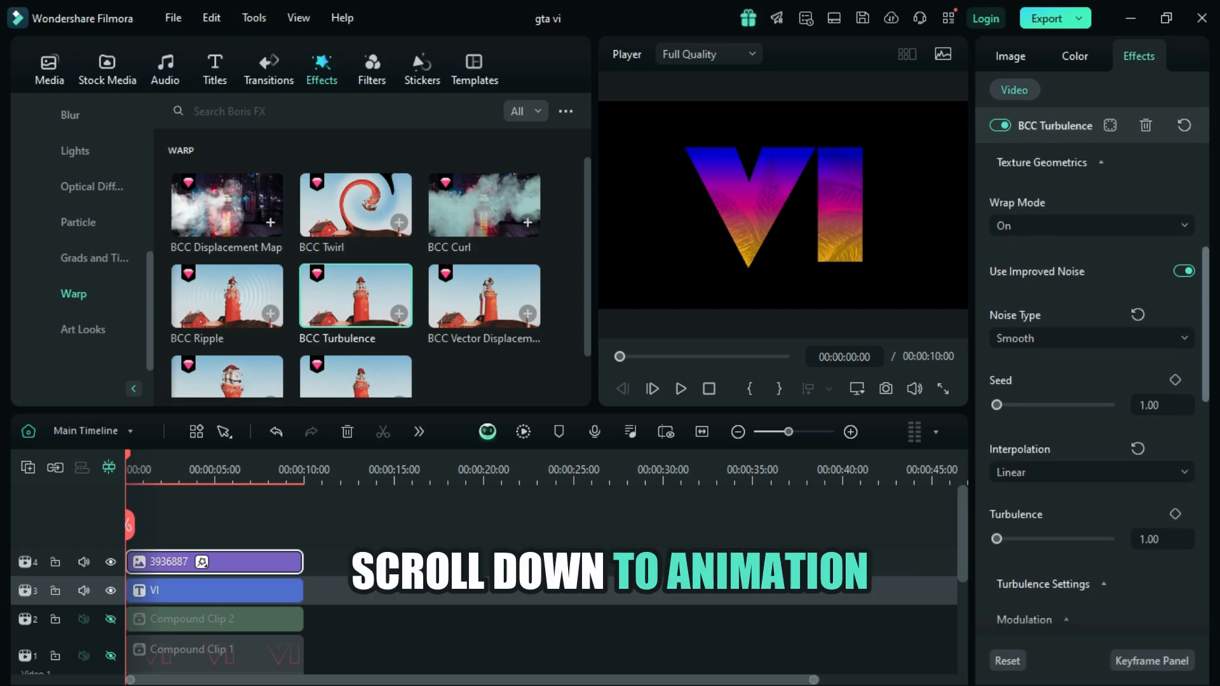
pyautogui.click(1060, 462)
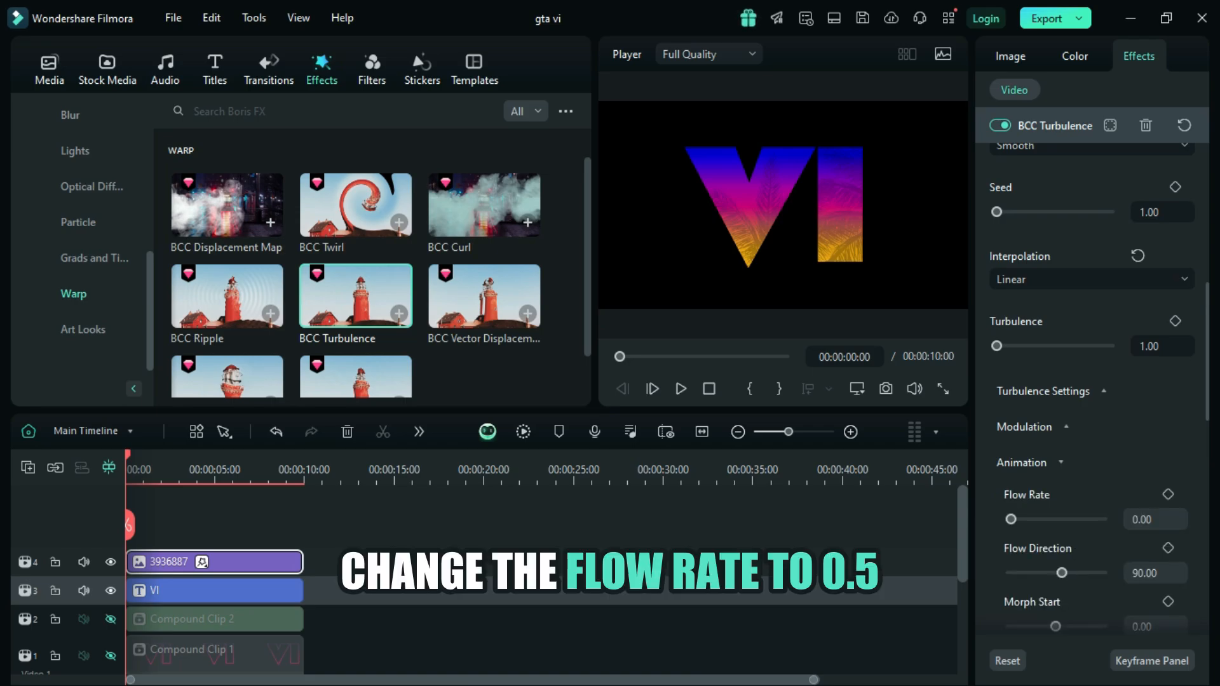
pyautogui.click(1150, 519)
pyautogui.press('BackSpace')
pyautogui.write('5')
pyautogui.press('Return')
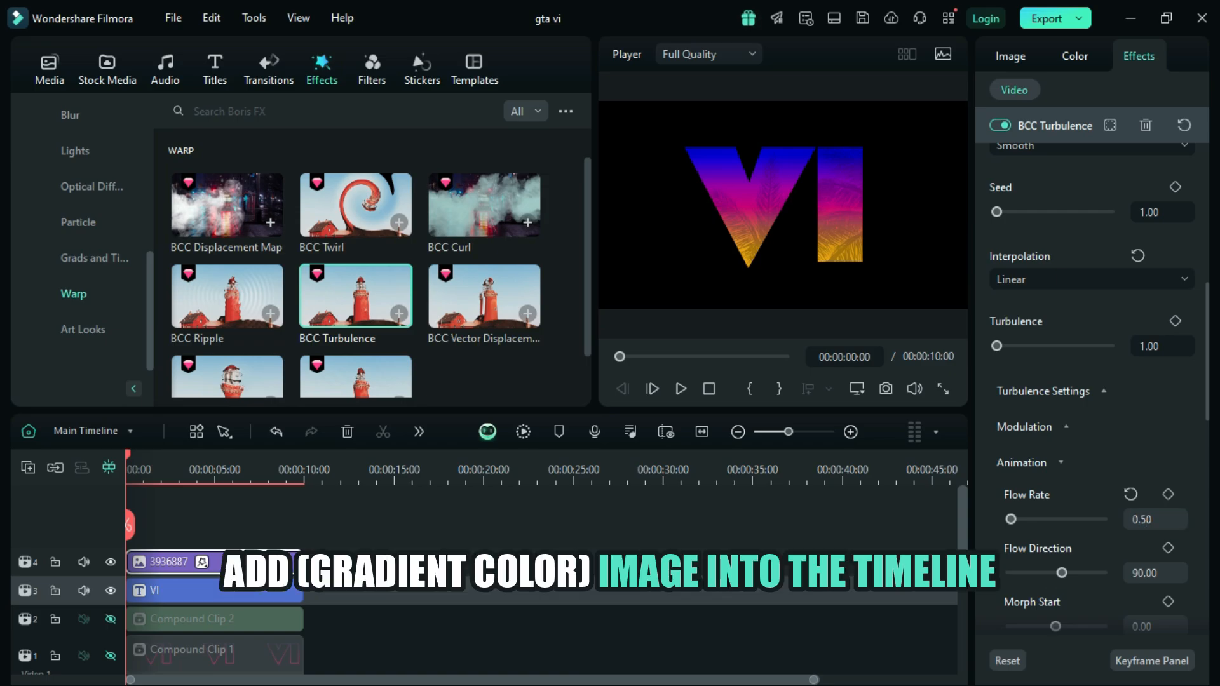
# Step: Place the Snapshot_1 gradient image on a new track above the palm tree image and extend it to the other clips' end
pyautogui.click(49, 69)
pyautogui.moveTo(356, 331); pyautogui.dragTo(170, 520)
pyautogui.moveTo(212, 580); pyautogui.dragTo(303, 580)
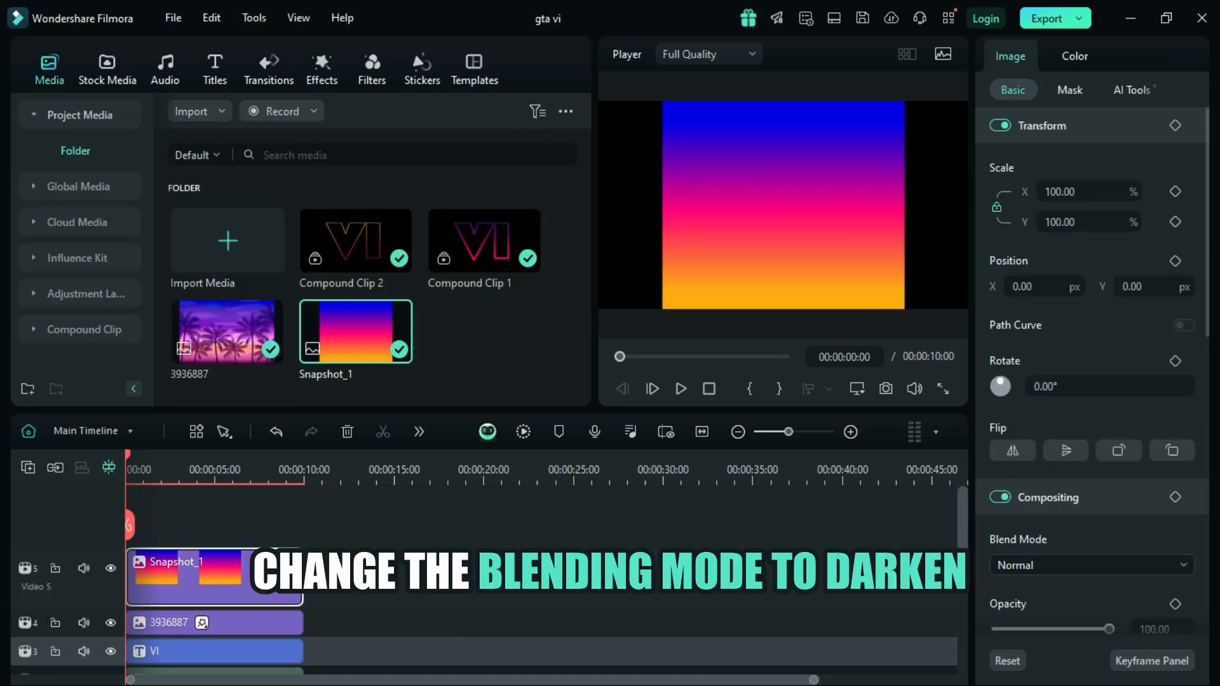
# Step: Set the Snapshot_1 gradient image's blend mode to Darken
pyautogui.click(1091, 565)
pyautogui.scroll(-1, 1091, 429)
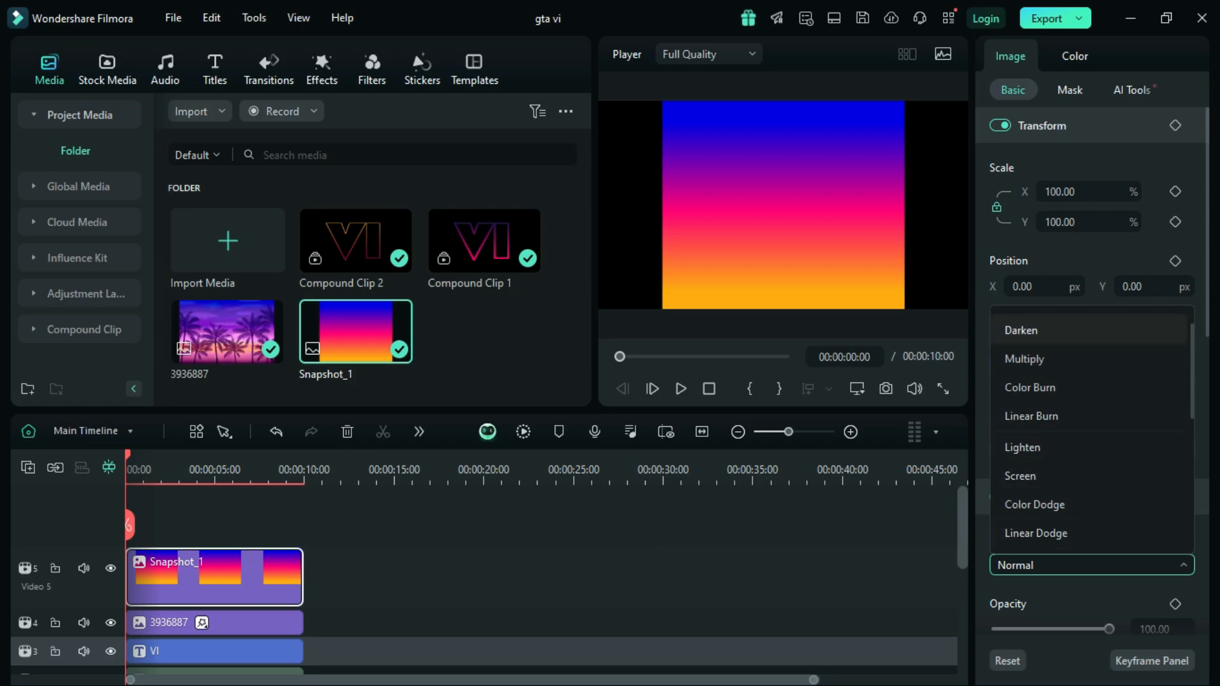
pyautogui.click(1048, 329)
pyautogui.scroll(-1, 540, 571)
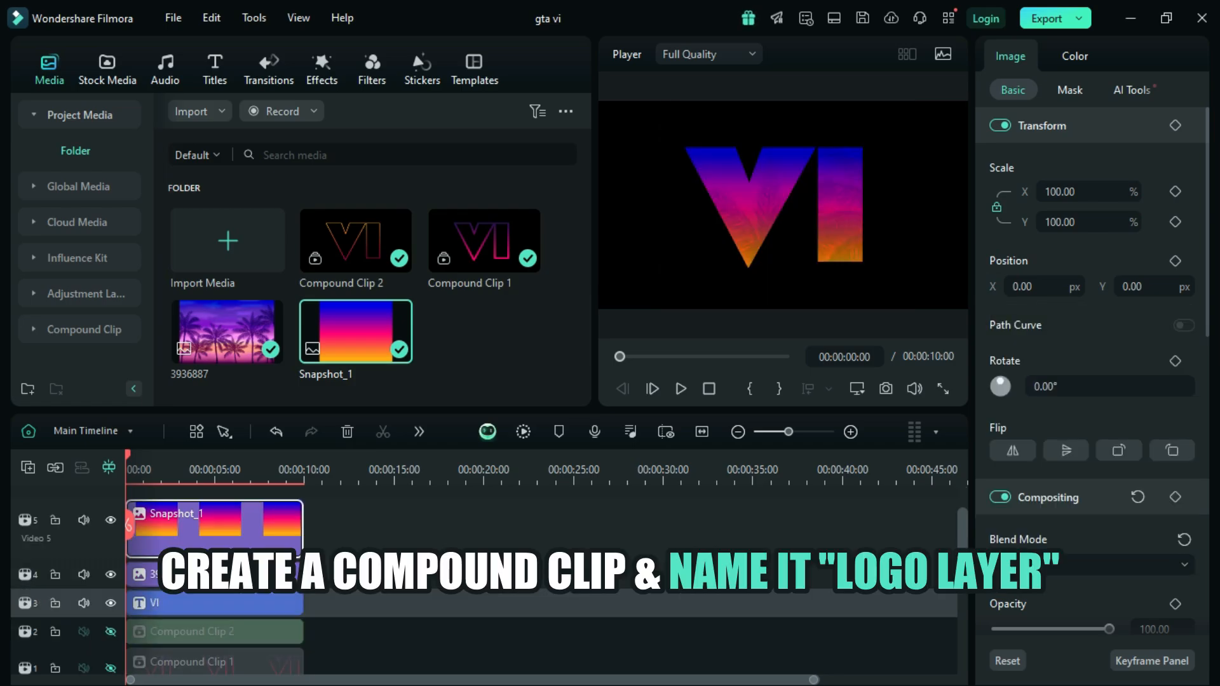
# Step: Combine the Snapshot_1, palm tree and VI title clips into a compound clip named "logo layer"
pyautogui.moveTo(330, 516); pyautogui.dragTo(248, 569)
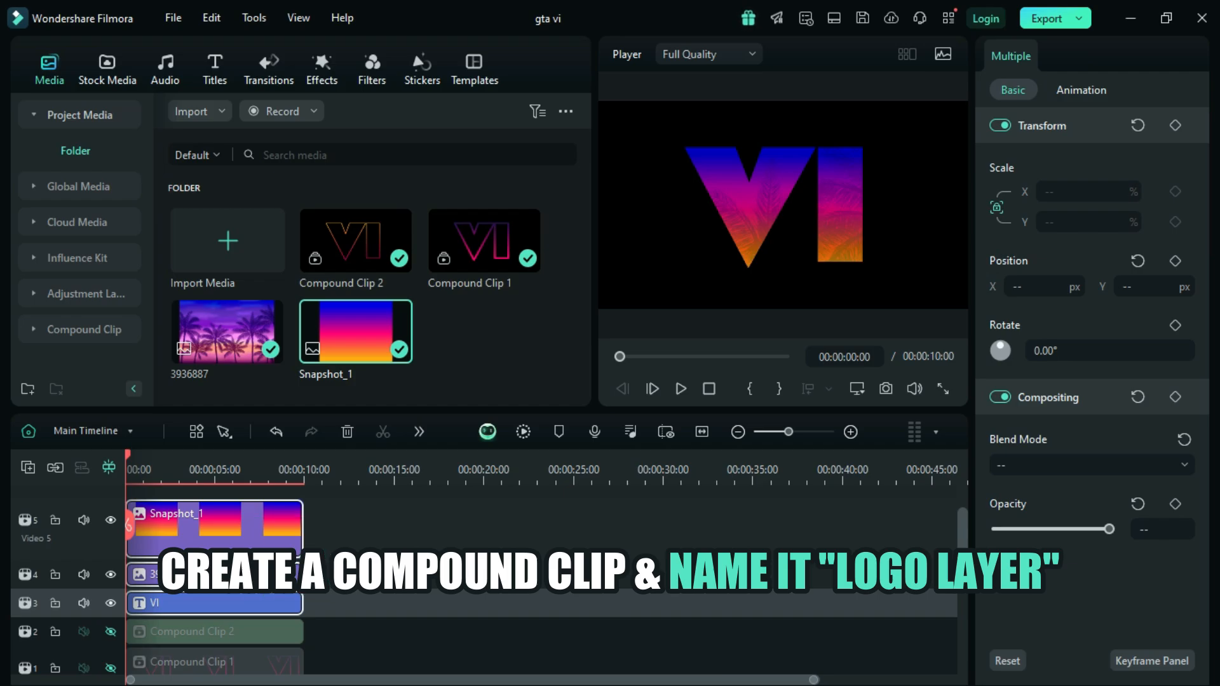
pyautogui.rightClick(248, 568)
pyautogui.click(324, 416)
pyautogui.write('logo layer')
pyautogui.press('Return')
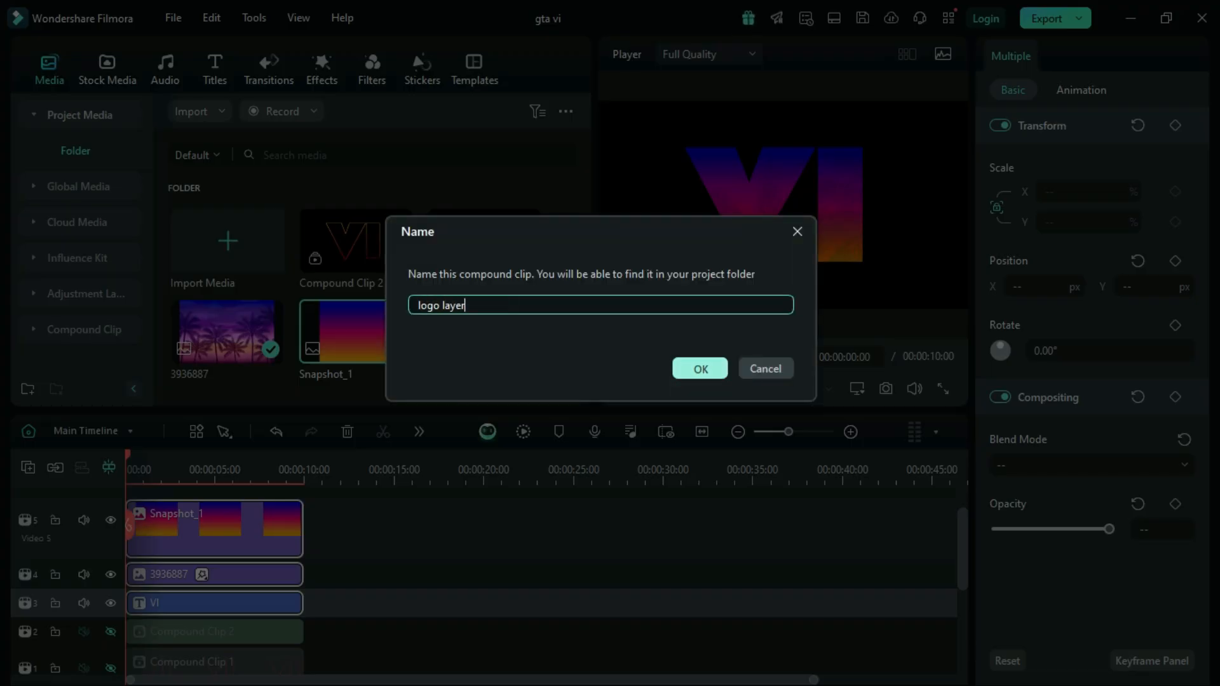
# Step: Unhide the two tracks holding Compound Clip 2 and Compound Clip 1
pyautogui.moveTo(962, 549); pyautogui.dragTo(962, 566)
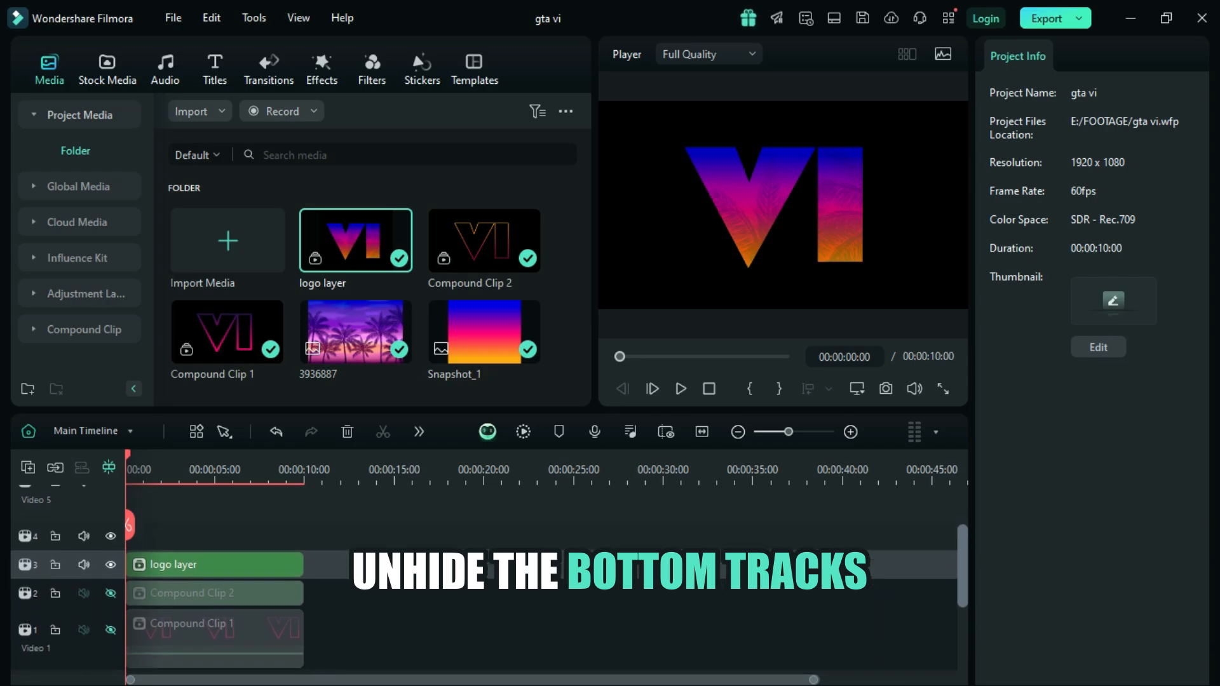
pyautogui.click(111, 592)
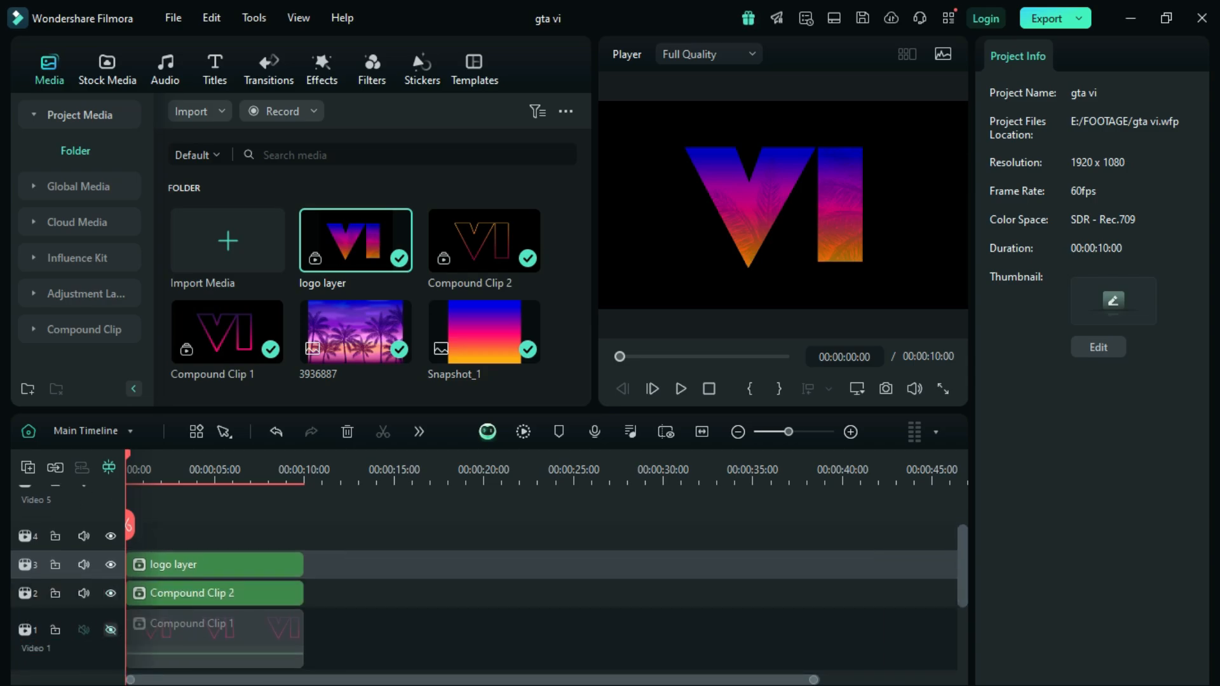
pyautogui.click(110, 630)
# Step: Enable Chroma Key on the logo layer clip and sample the black background as its key color
pyautogui.click(191, 564)
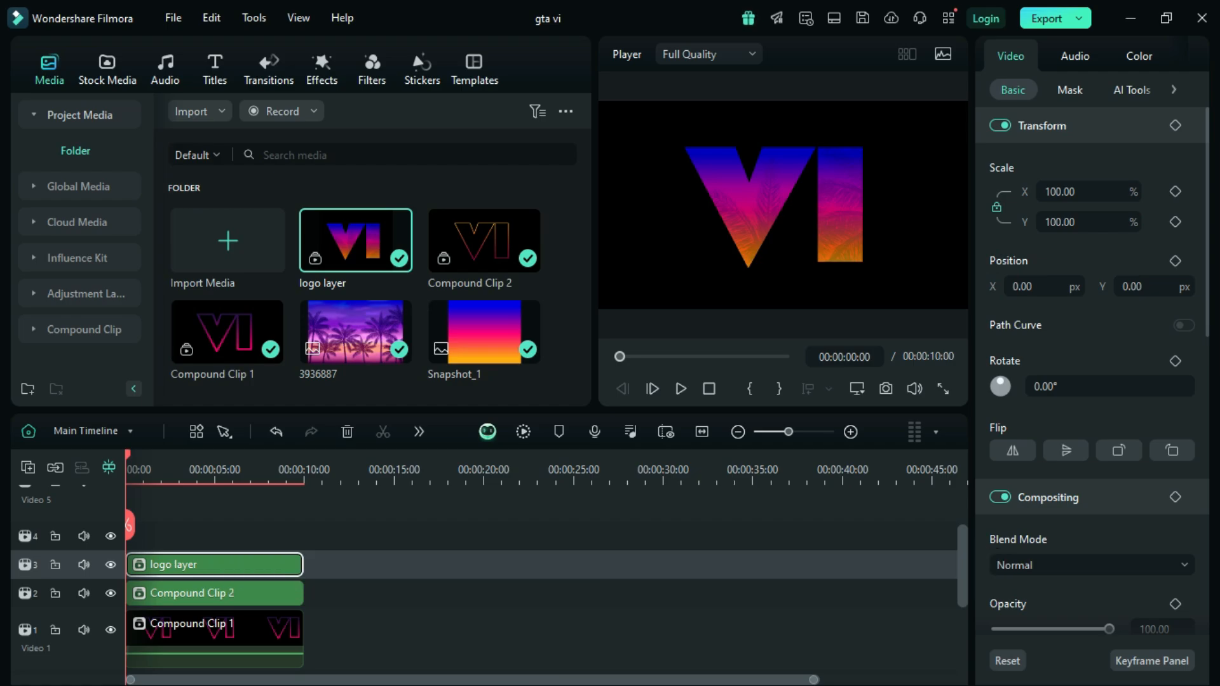
pyautogui.click(1132, 90)
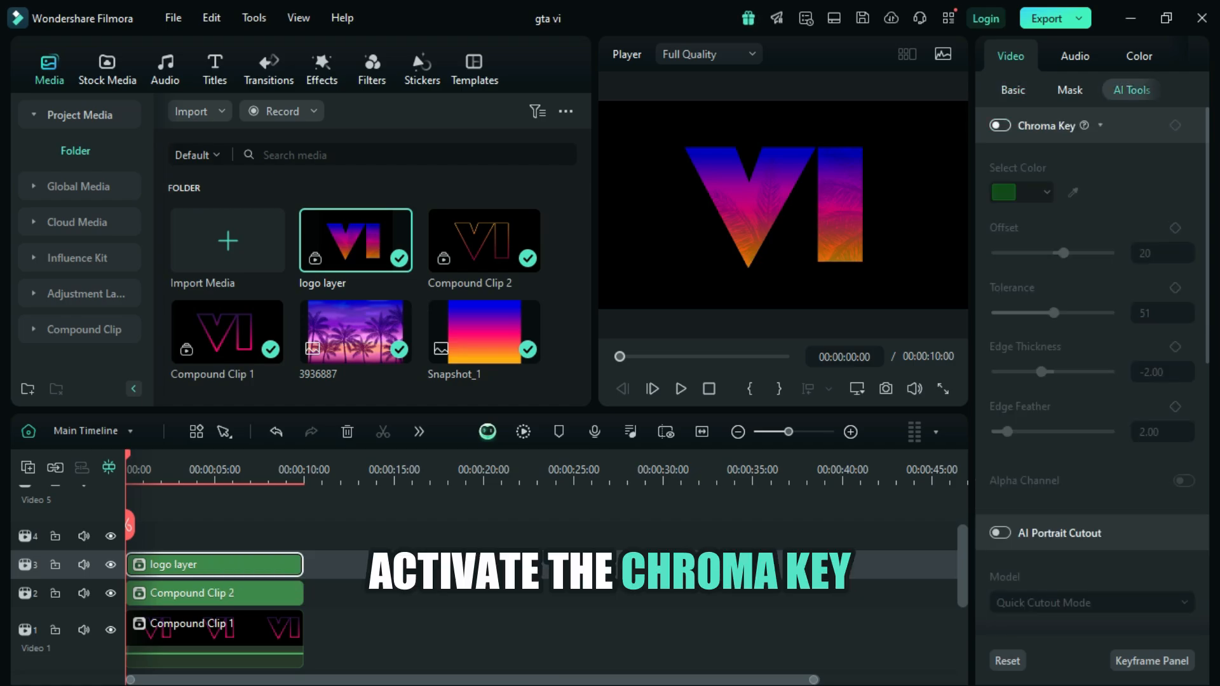
pyautogui.click(1000, 125)
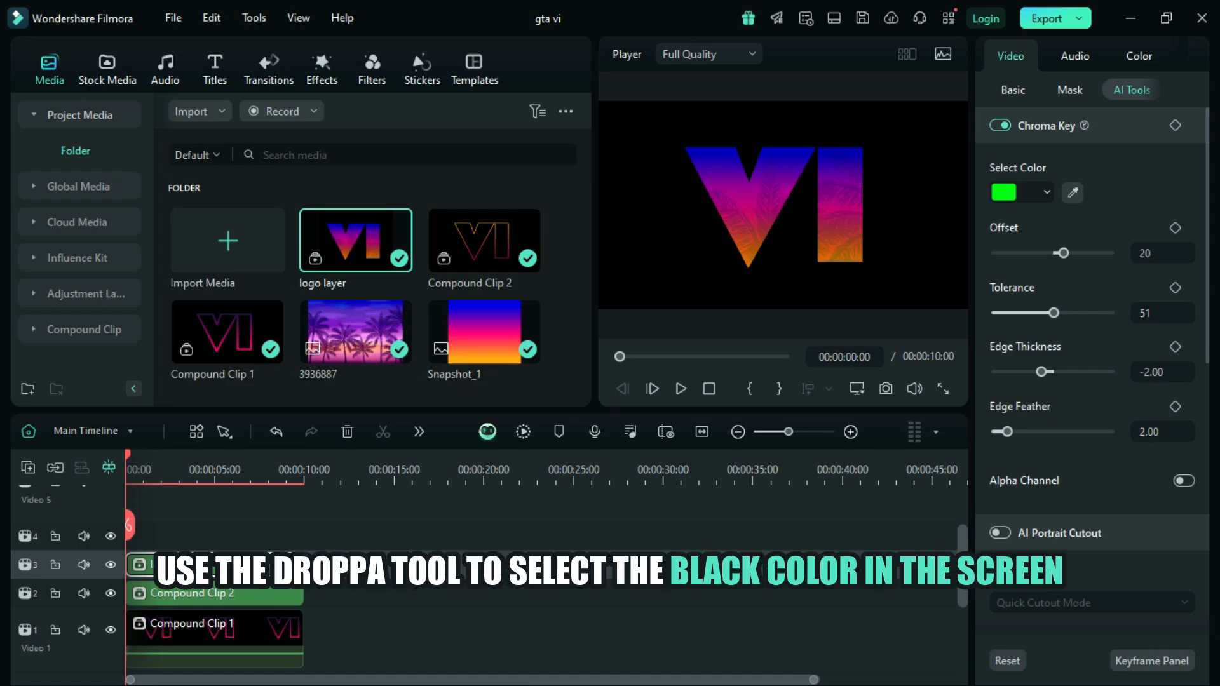
pyautogui.click(1072, 192)
pyautogui.click(880, 270)
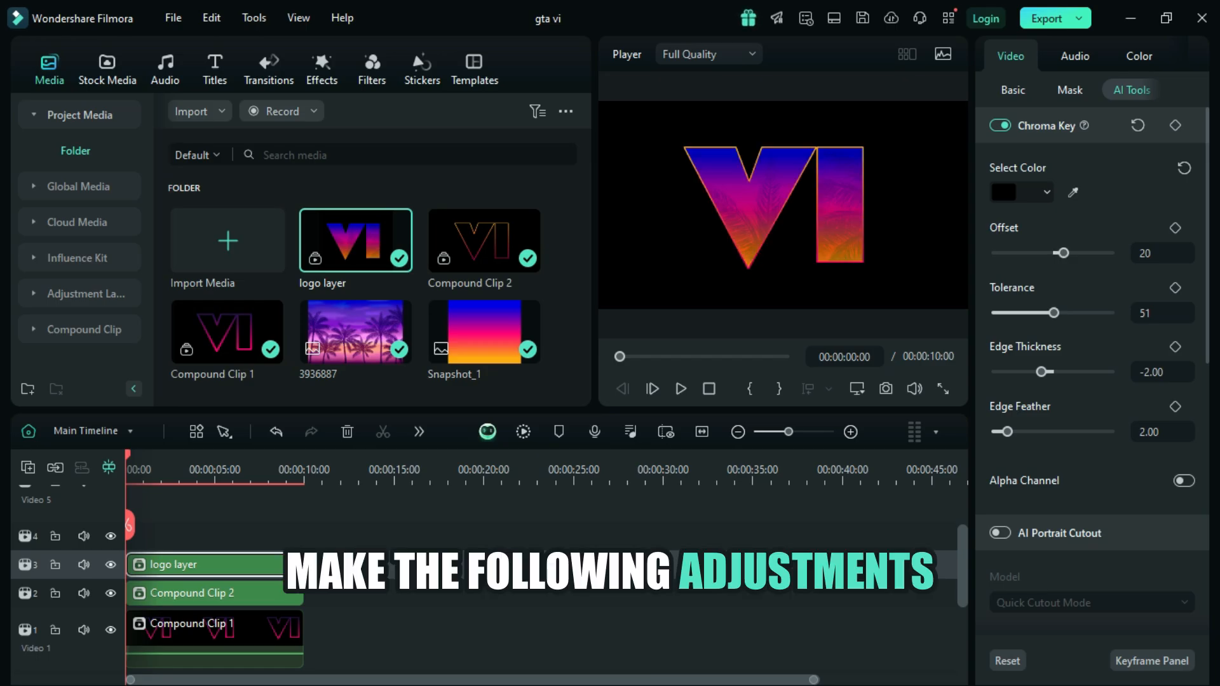
# Step: Set the logo layer's chroma key offset and tolerance to 100, edge thickness to -1.00 and edge feather to 0
pyautogui.moveTo(1063, 253); pyautogui.dragTo(1110, 253)
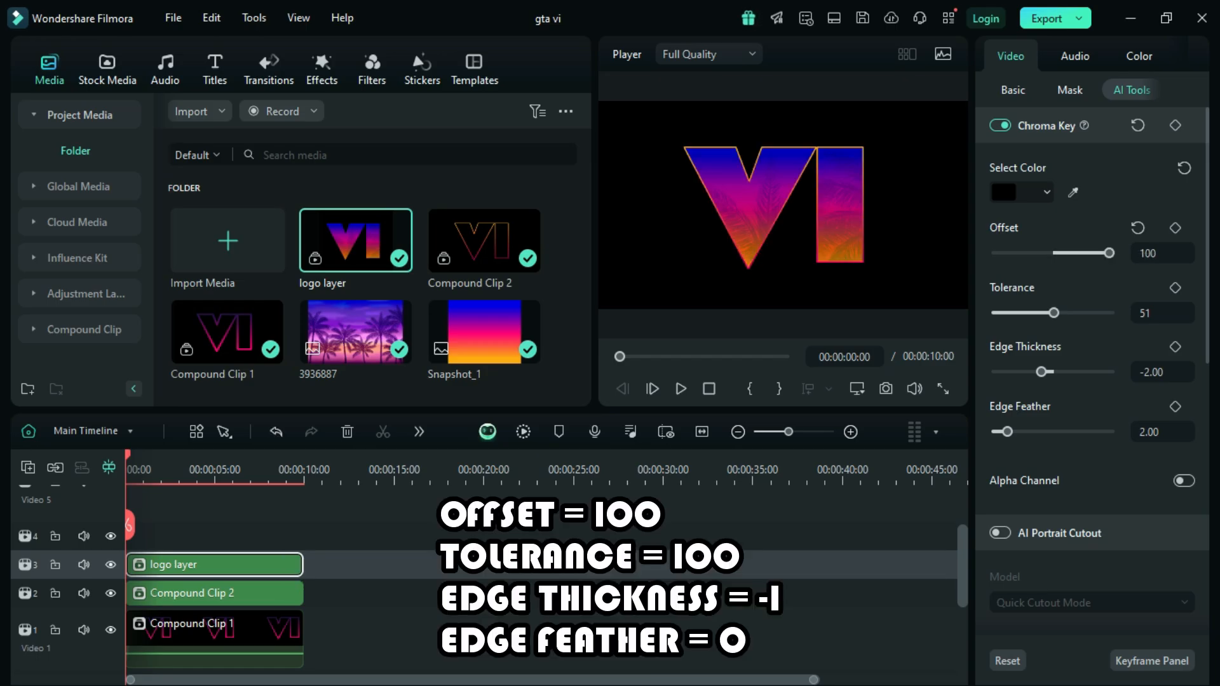
pyautogui.moveTo(1053, 313); pyautogui.dragTo(1111, 312)
pyautogui.click(1149, 372)
pyautogui.click(1149, 372)
pyautogui.press('BackSpace')
pyautogui.write('1')
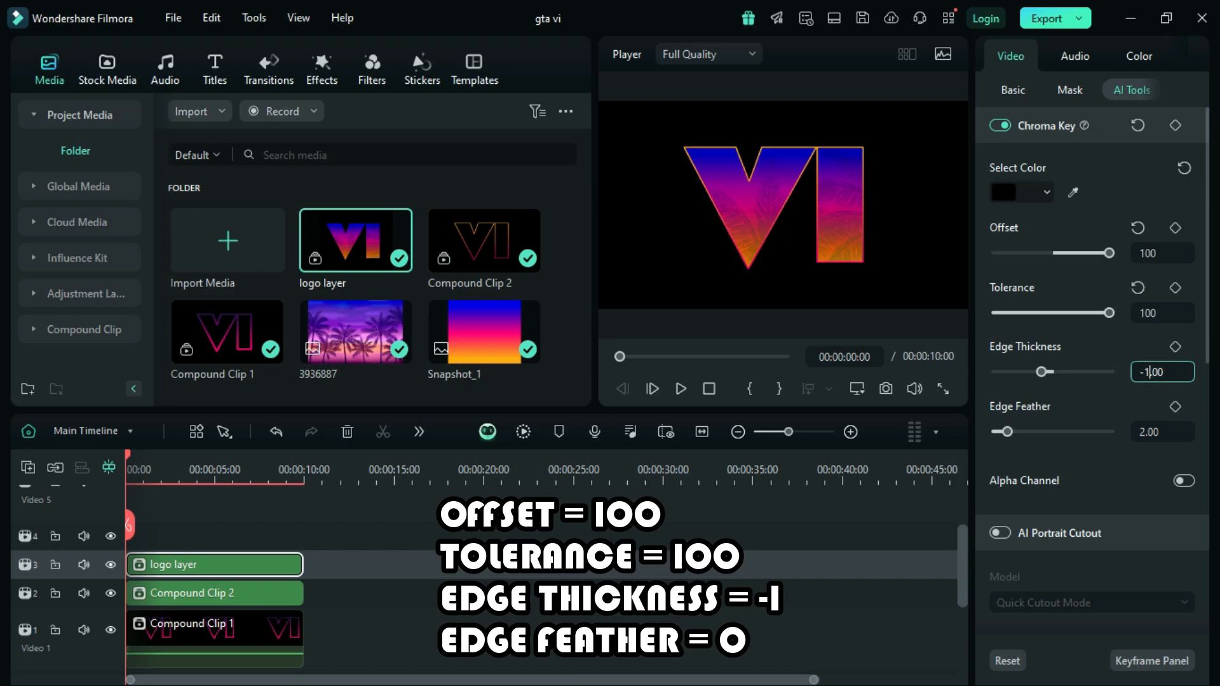
pyautogui.press('Return')
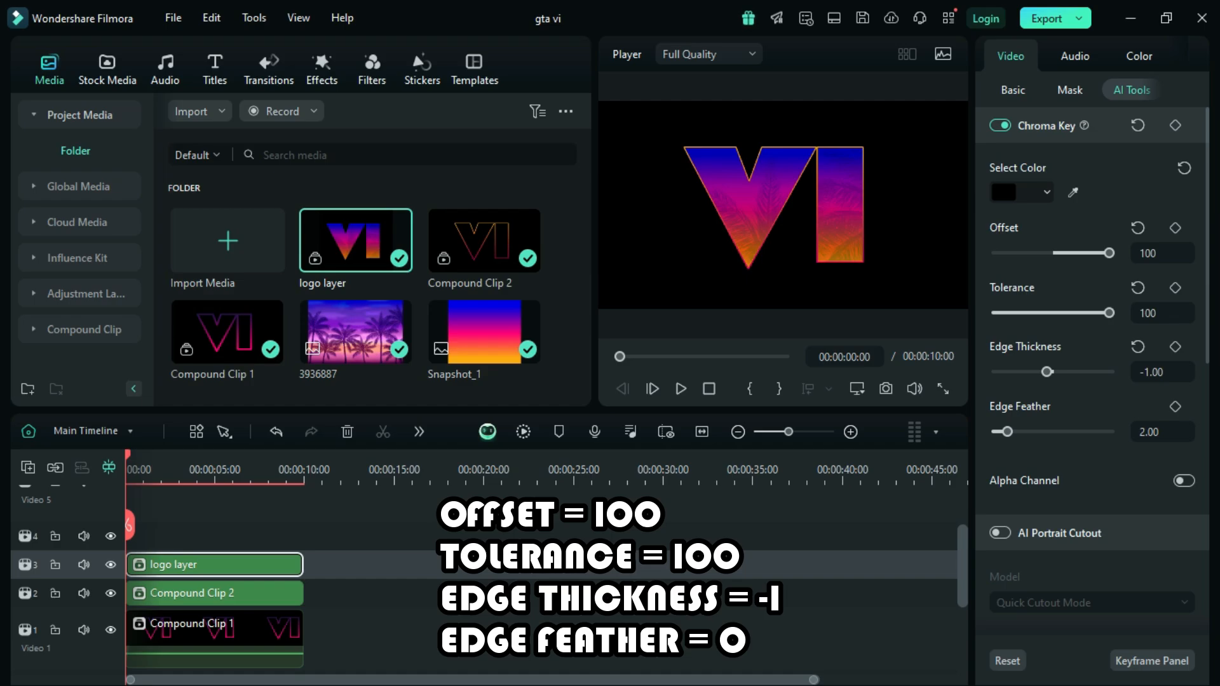
pyautogui.click(1149, 432)
pyautogui.click(1149, 432)
pyautogui.press('BackSpace')
pyautogui.write('0')
pyautogui.press('Return')
# Step: Enable Chroma Key on Compound Clip 2 and sample the black background as its key color
pyautogui.click(214, 594)
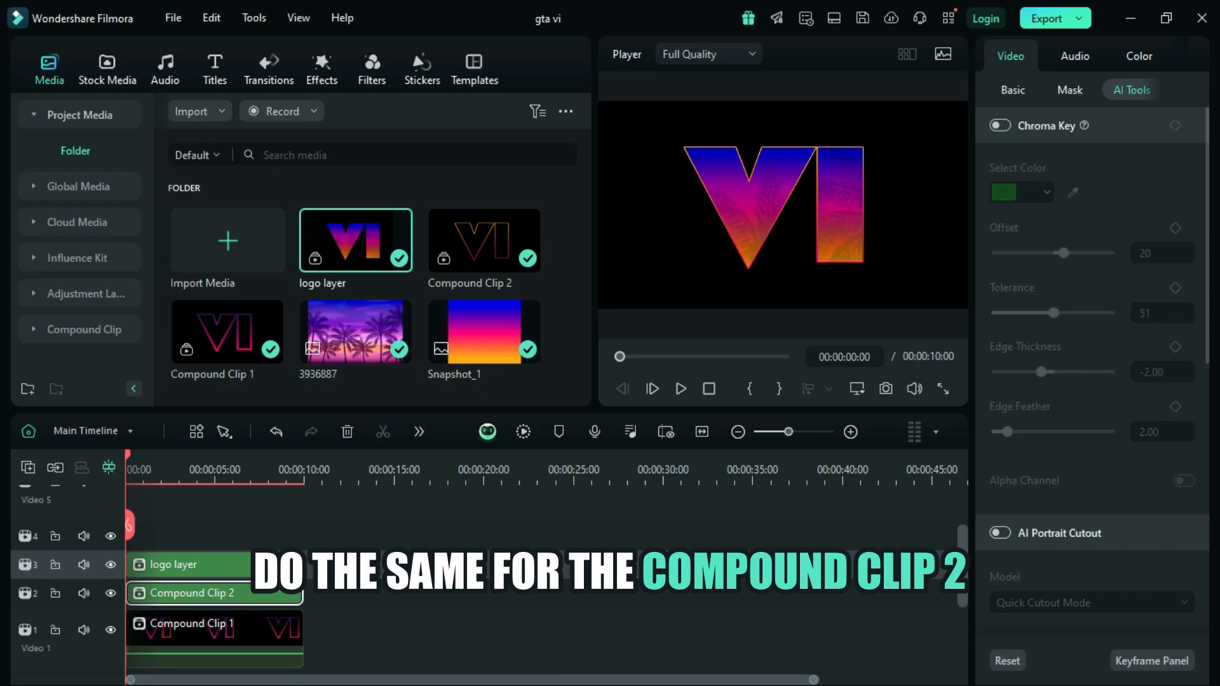
pyautogui.click(1000, 125)
pyautogui.click(1072, 192)
pyautogui.click(877, 235)
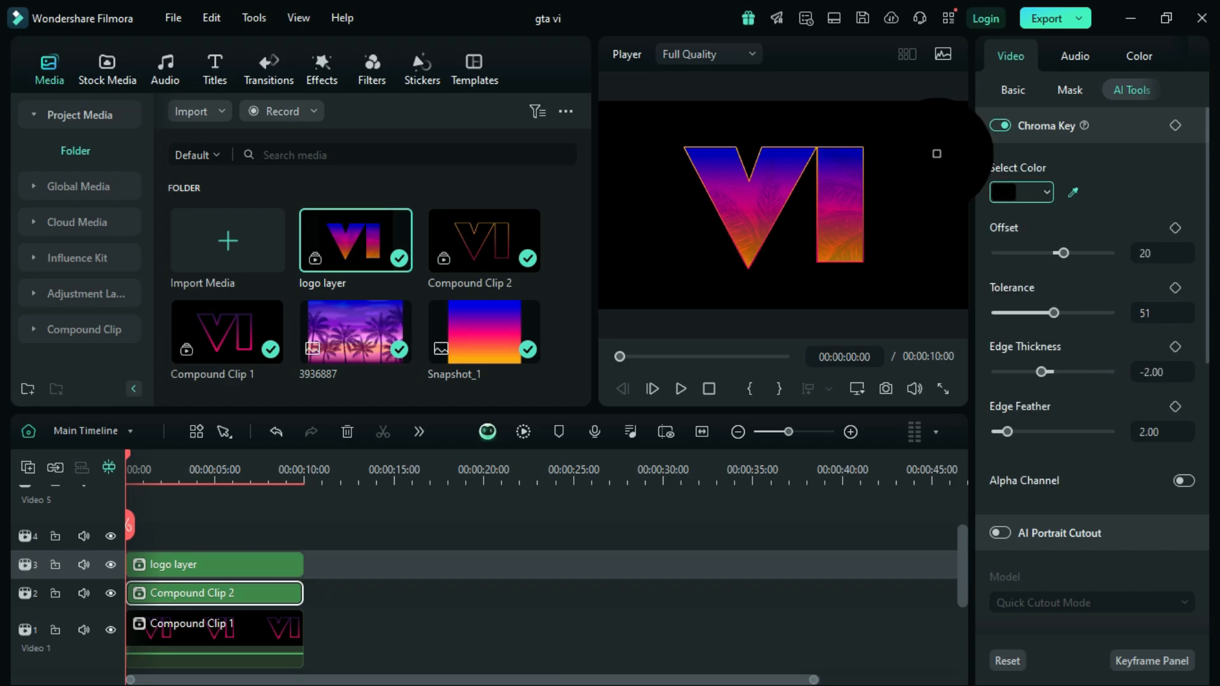
# Step: Set Compound Clip 2's chroma key offset and tolerance to 100, edge thickness to -1.00 and edge feather to 0.00
pyautogui.moveTo(1063, 253); pyautogui.dragTo(1109, 253)
pyautogui.moveTo(1053, 313); pyautogui.dragTo(1109, 313)
pyautogui.click(1150, 371)
pyautogui.press('BackSpace')
pyautogui.write('1')
pyautogui.click(1146, 432)
pyautogui.click(1146, 432)
pyautogui.press('BackSpace')
pyautogui.write('0')
pyautogui.press('Return')
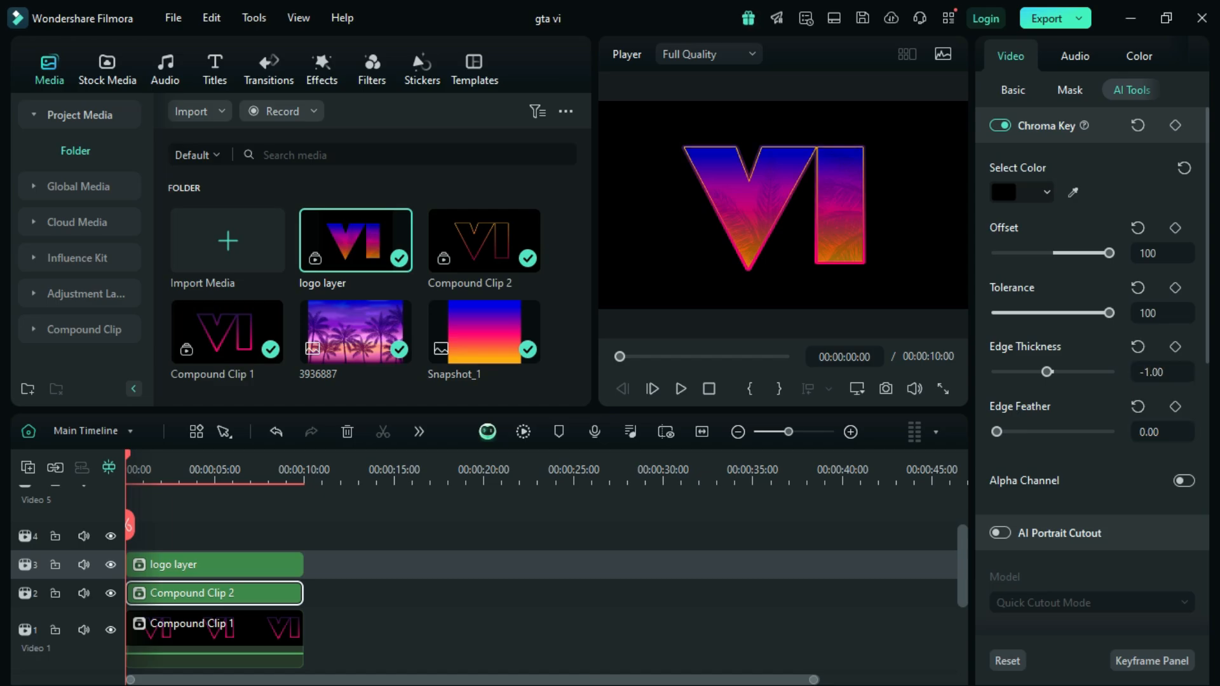
# Step: Move the logo layer up to track 4 and place a preset Adjustment Layer at the start of track 3
pyautogui.click(273, 565)
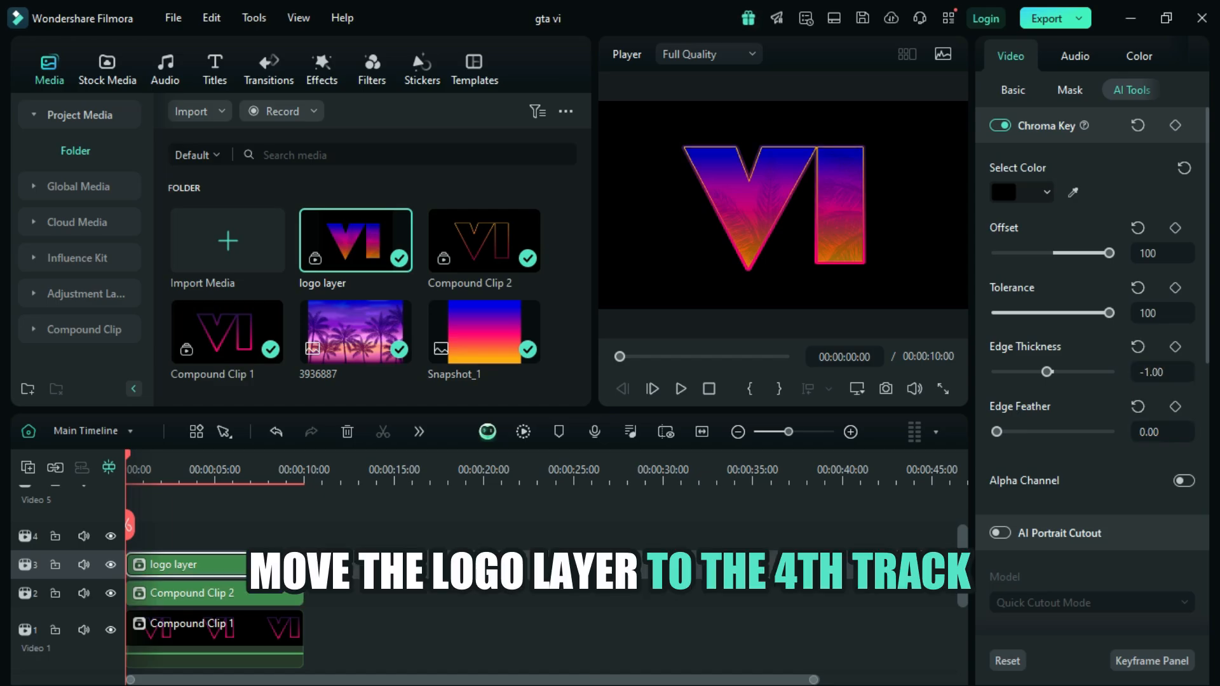
pyautogui.moveTo(273, 565); pyautogui.dragTo(273, 535)
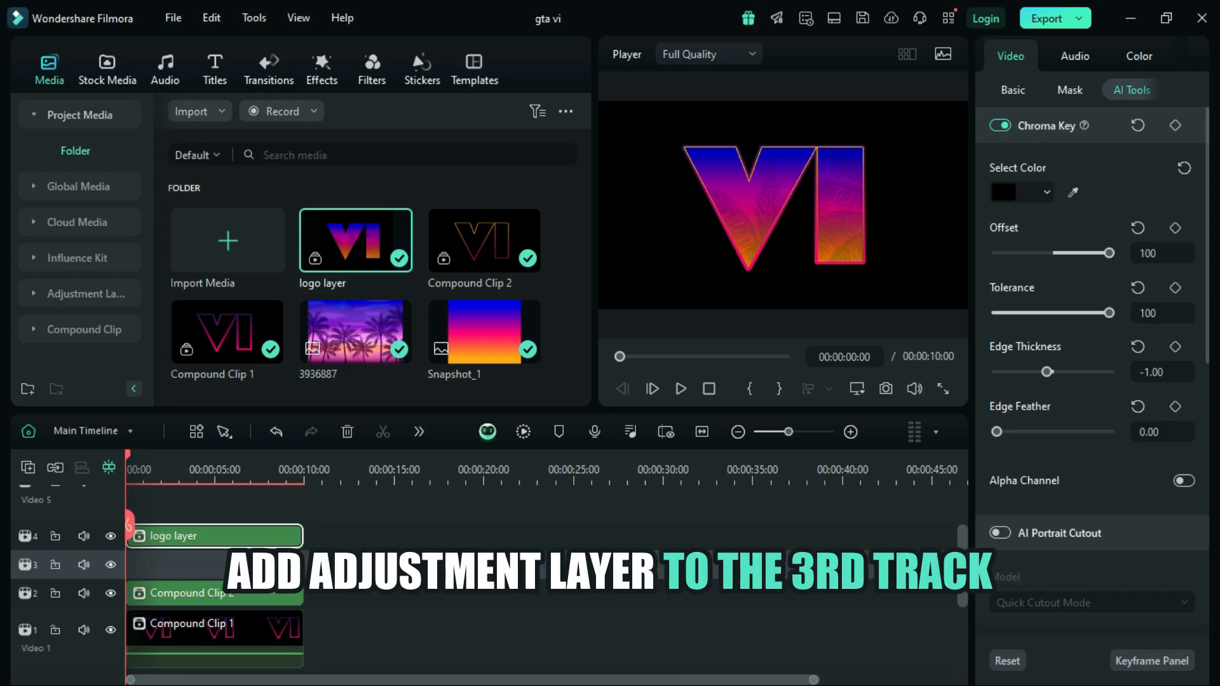
pyautogui.click(86, 293)
pyautogui.moveTo(227, 202); pyautogui.dragTo(135, 564)
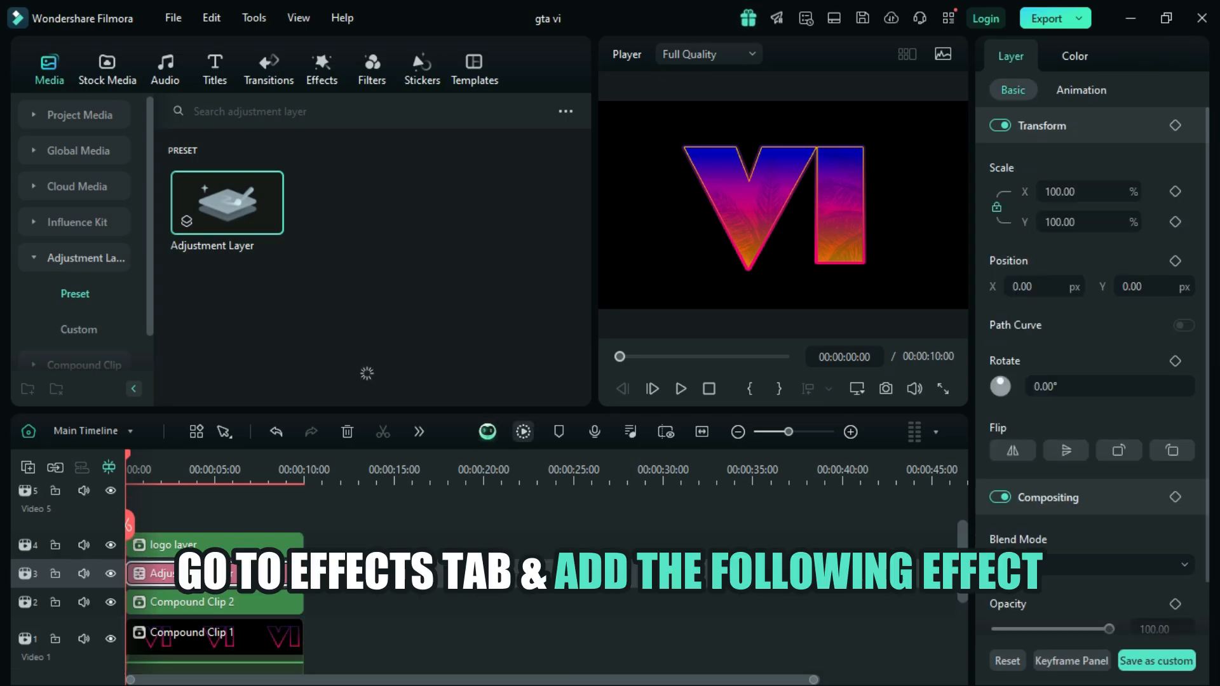
# Step: Apply the BCC Plus Rays effect from the Boris FX Plus Lights category to the Adjustment Layer
pyautogui.click(322, 69)
pyautogui.scroll(2, 79, 254)
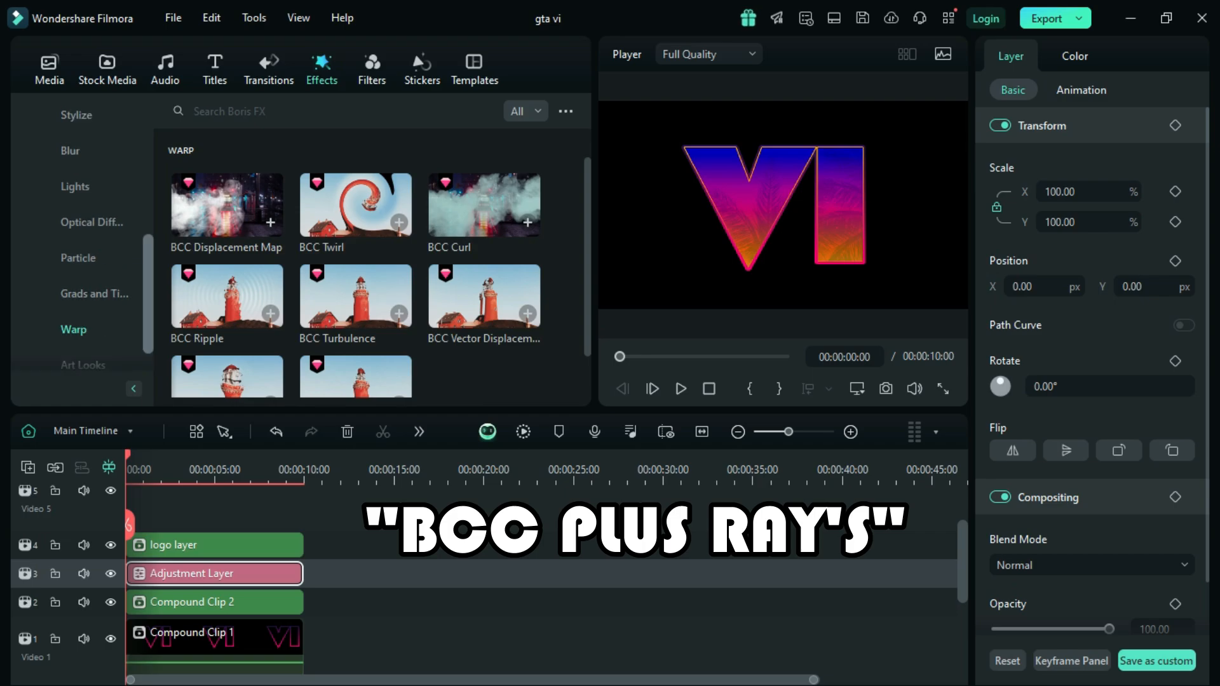
pyautogui.moveTo(148, 277); pyautogui.dragTo(148, 243)
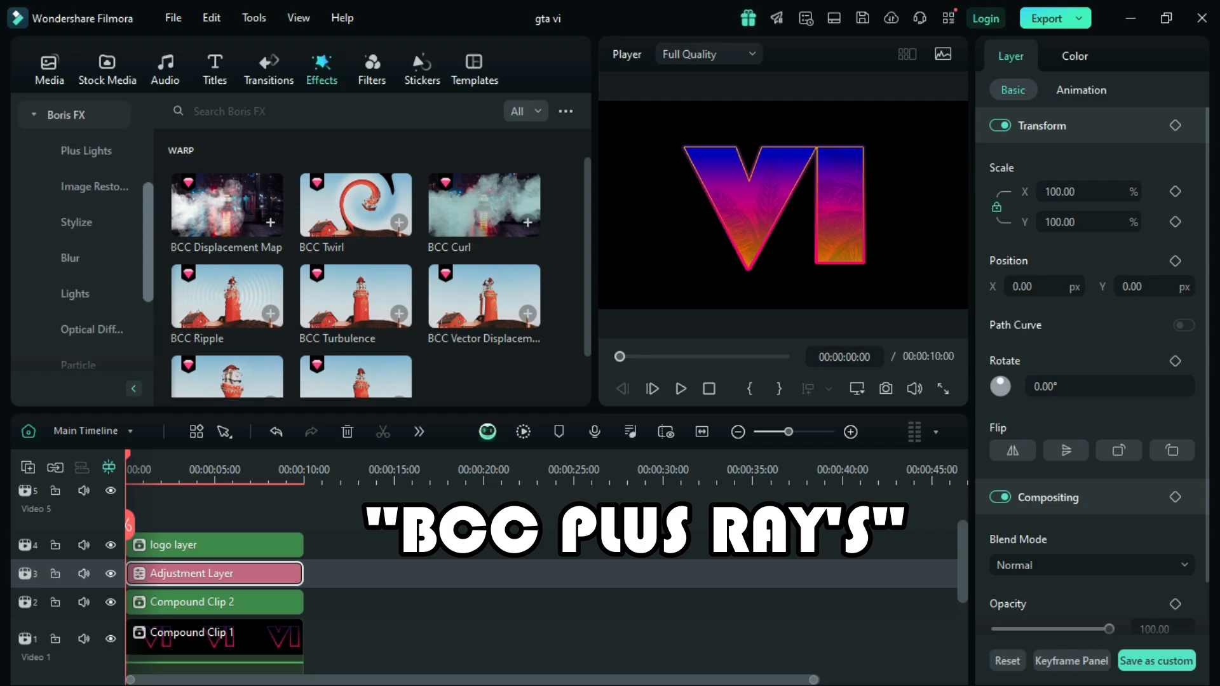
pyautogui.click(86, 151)
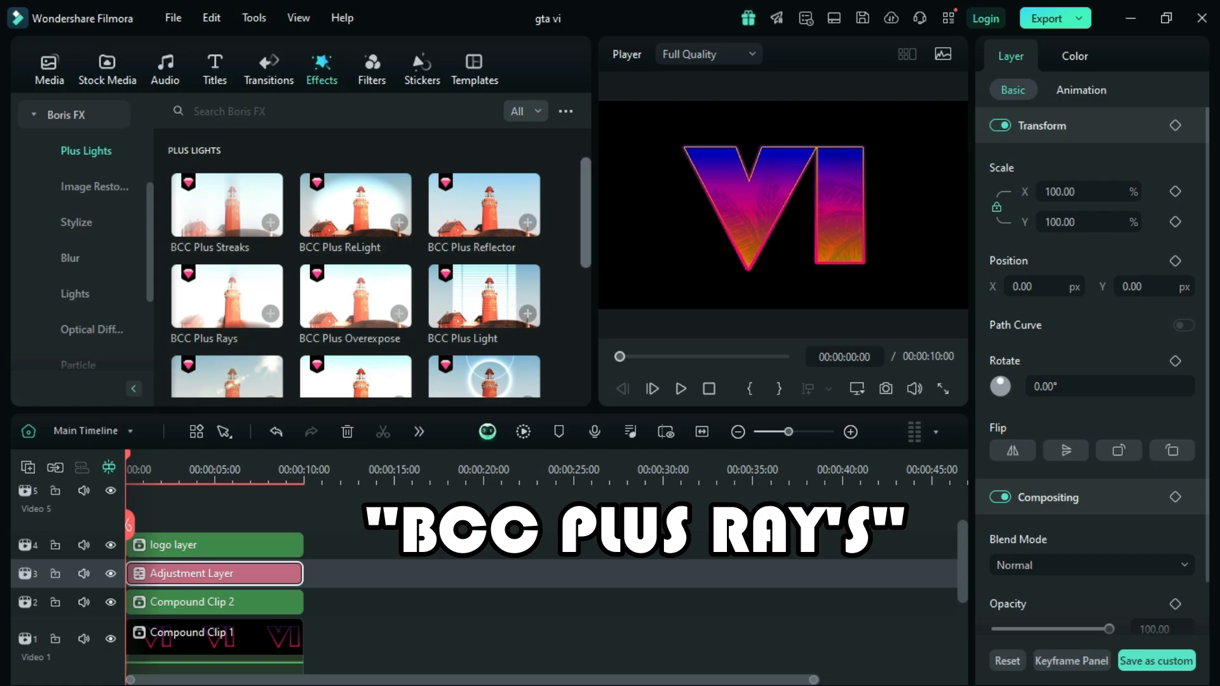
pyautogui.moveTo(245, 308); pyautogui.dragTo(247, 573)
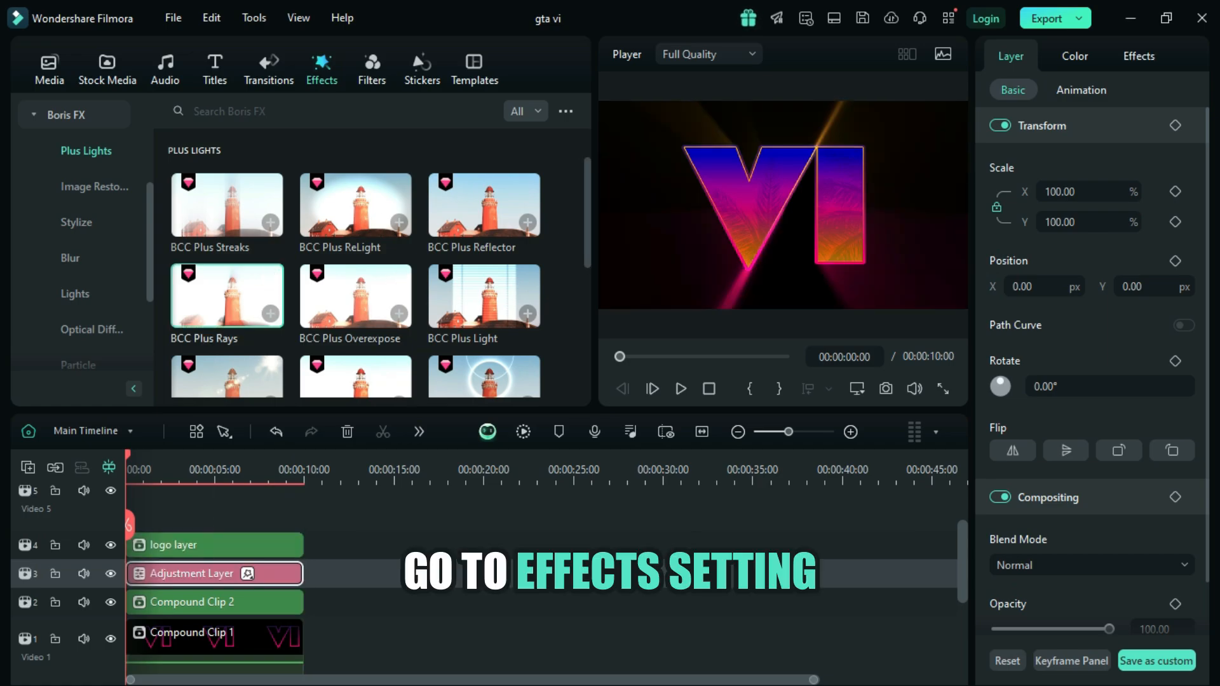
# Step: Set the Rays length of the Adjustment Layer's BCC Plus Rays effect to 35
pyautogui.click(1138, 56)
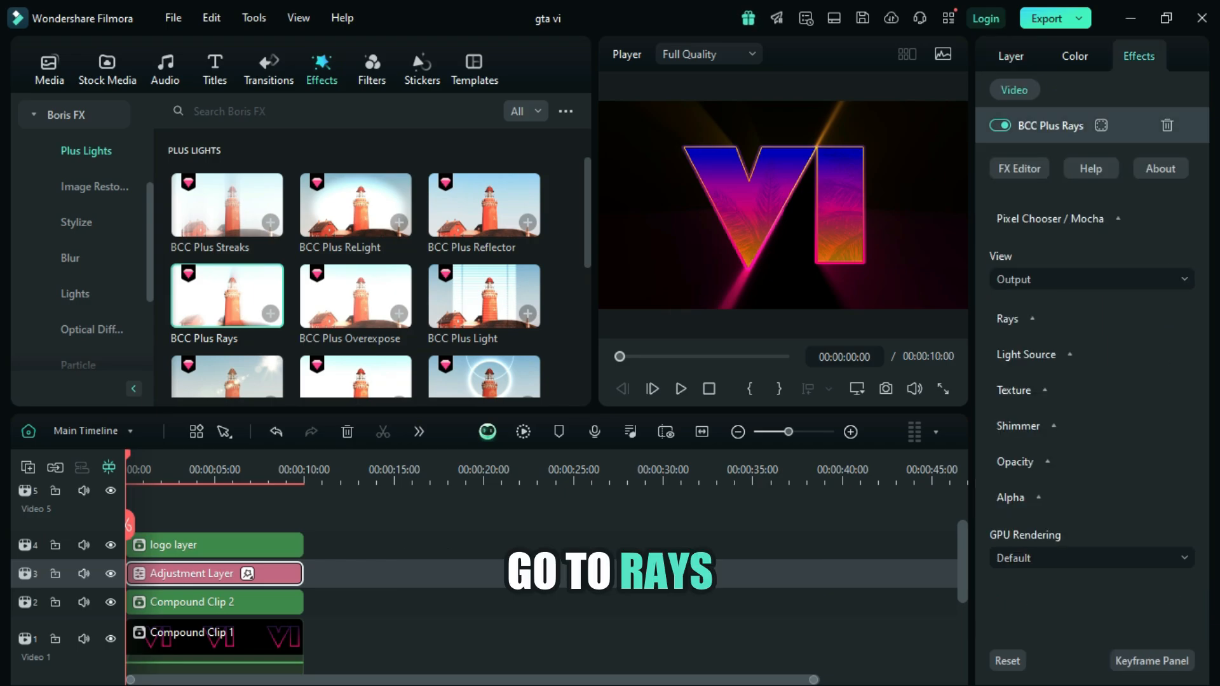
pyautogui.click(1032, 319)
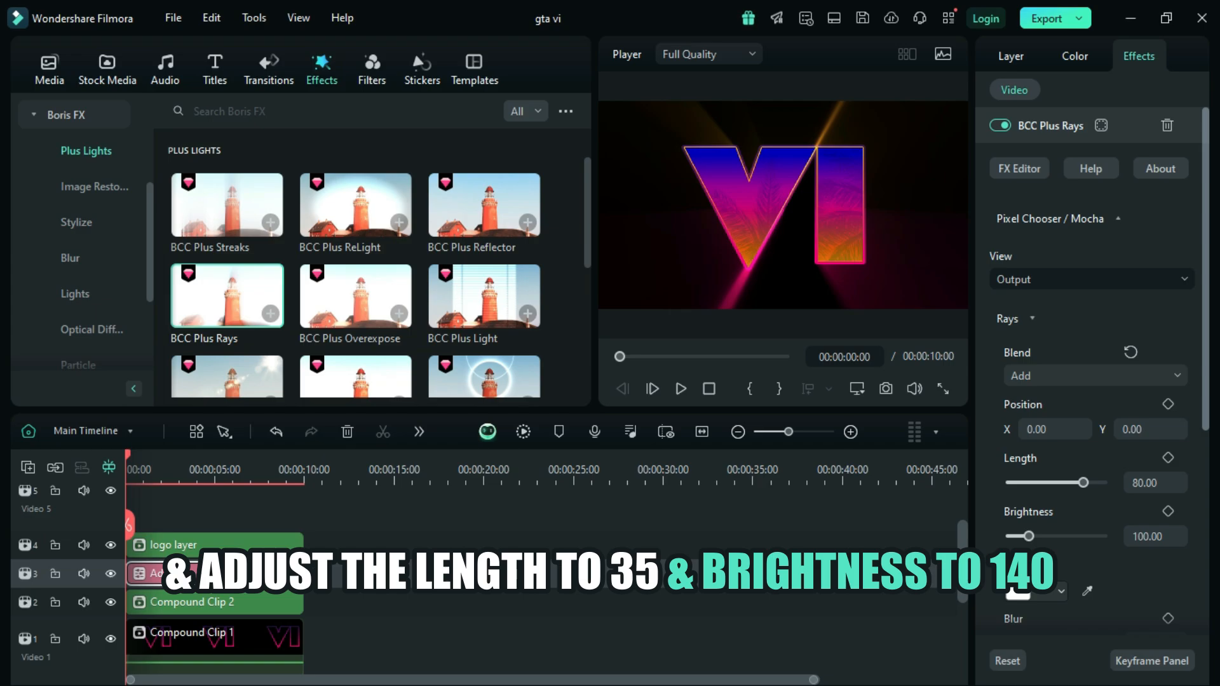
pyautogui.scroll(-2, 1098, 368)
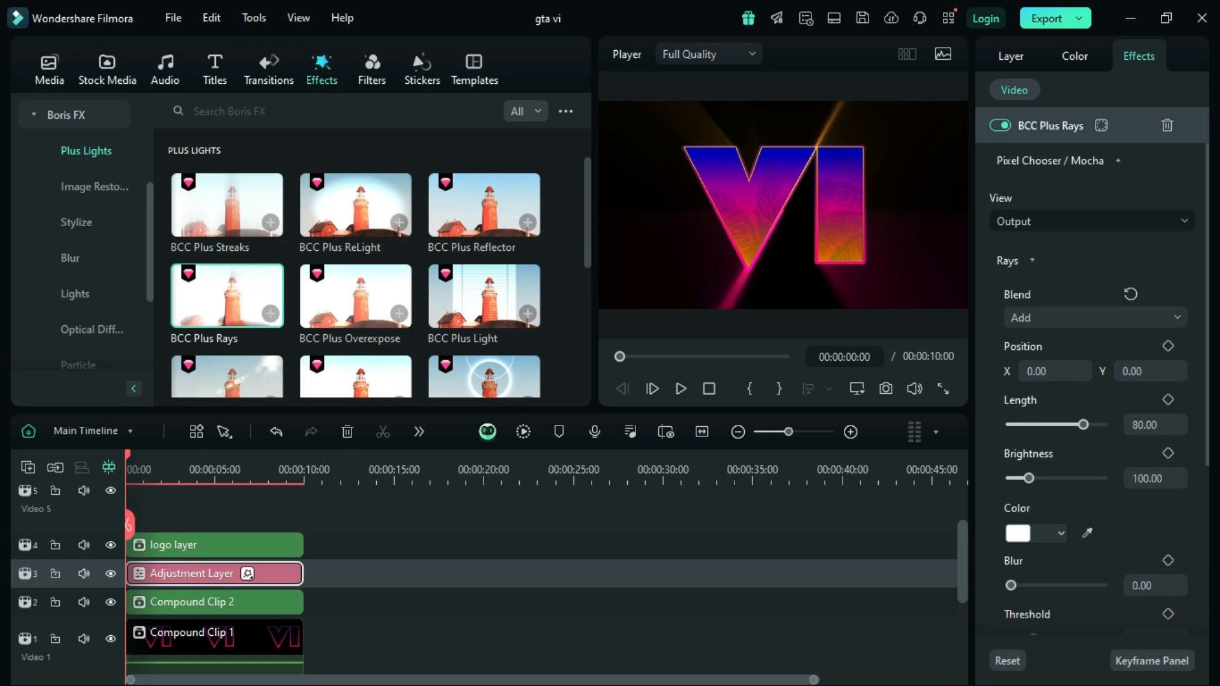
pyautogui.click(1144, 425)
pyautogui.click(1143, 425)
pyautogui.press('BackSpace')
pyautogui.press('BackSpace')
pyautogui.write('35')
pyautogui.press('Return')
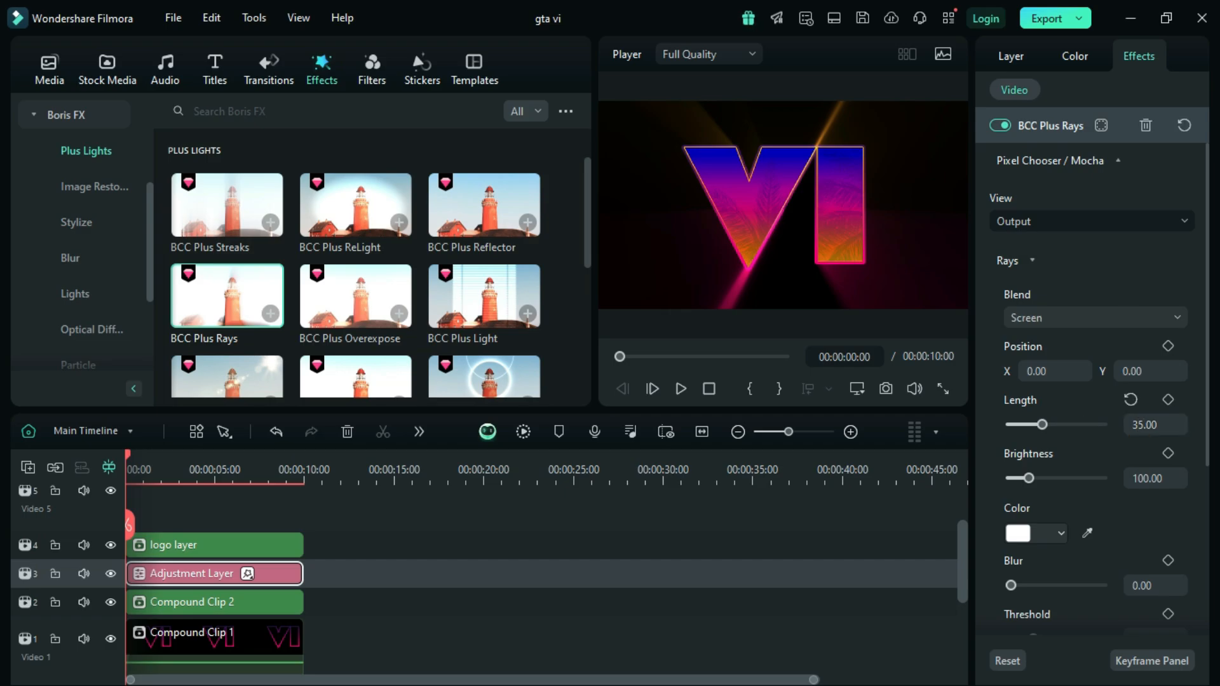
# Step: Set the brightness of the BCC Plus Rays effect to 140
pyautogui.click(1149, 478)
pyautogui.click(1149, 479)
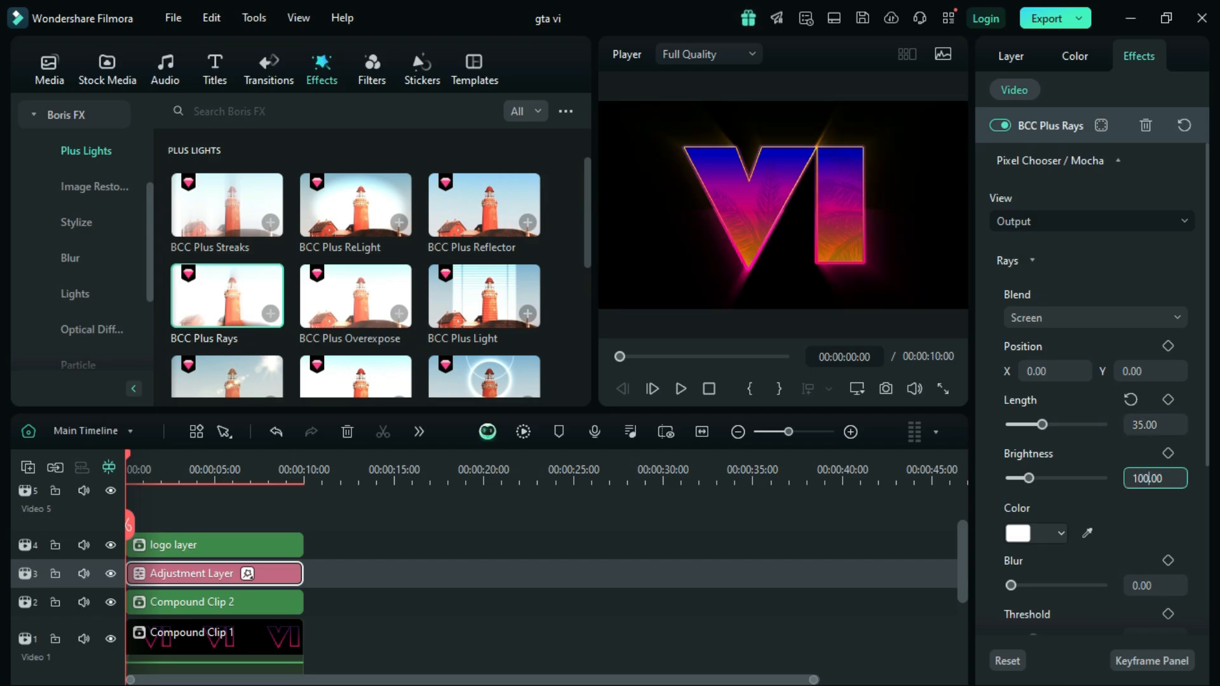
pyautogui.press('BackSpace')
pyautogui.press('BackSpace')
pyautogui.write('40')
pyautogui.press('Return')
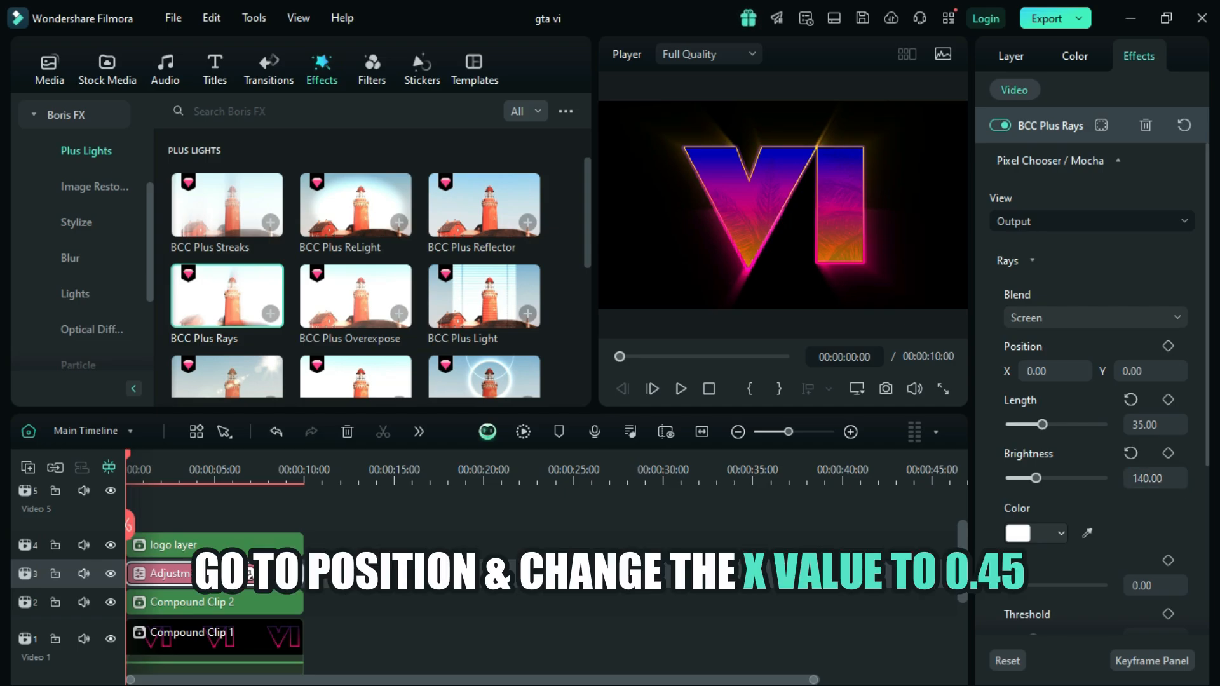
# Step: Set the X position of the BCC Plus Rays effect to 0.45
pyautogui.click(1044, 371)
pyautogui.click(1045, 371)
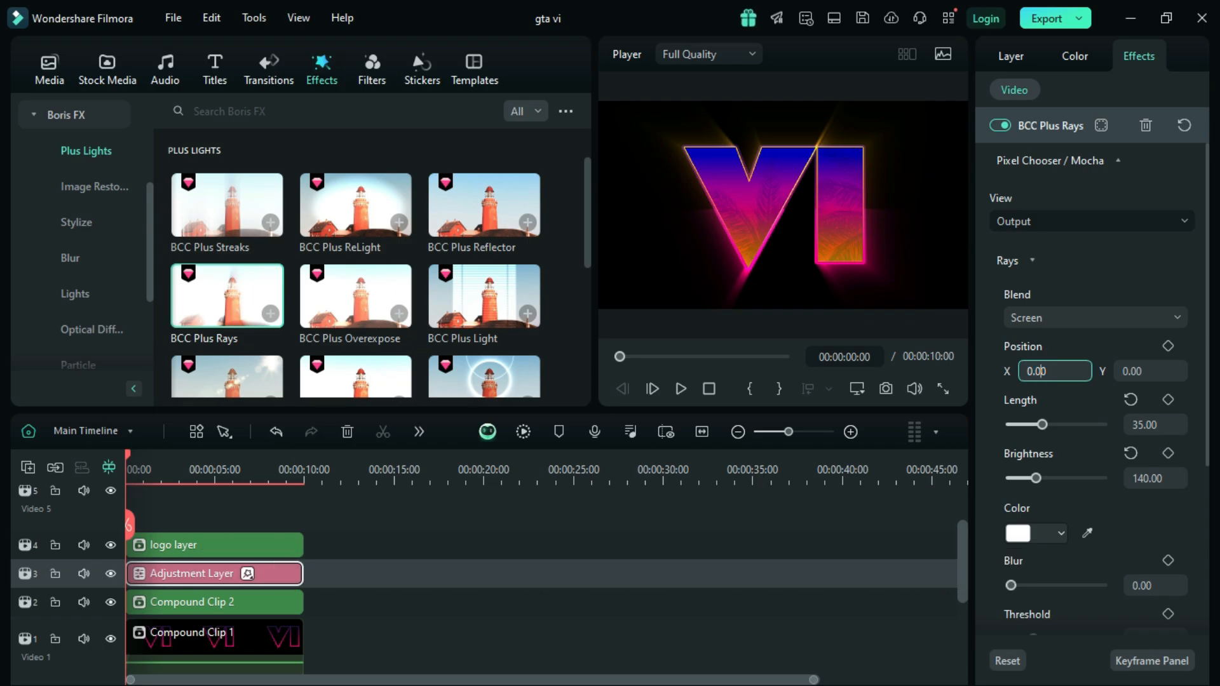
pyautogui.press('BackSpace')
pyautogui.press('BackSpace')
pyautogui.write('45')
pyautogui.press('Return')
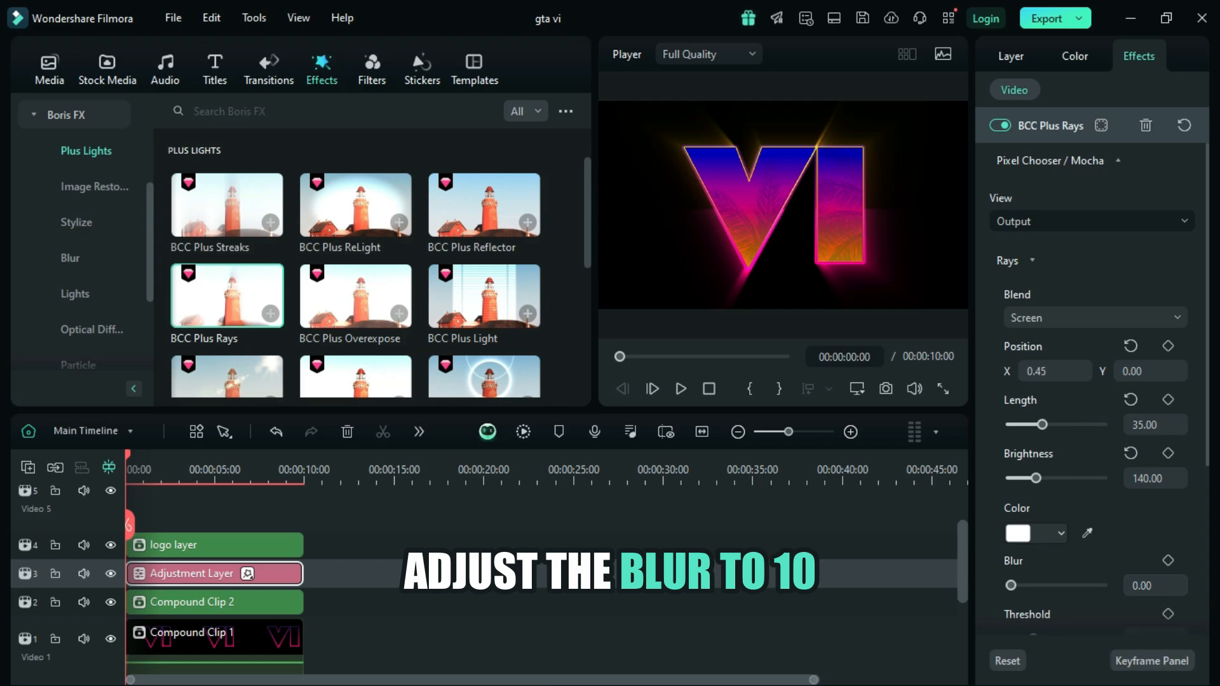
# Step: Set the blur of the BCC Plus Rays effect to 10
pyautogui.click(1157, 585)
pyautogui.click(1134, 585)
pyautogui.write('1')
pyautogui.press('Return')
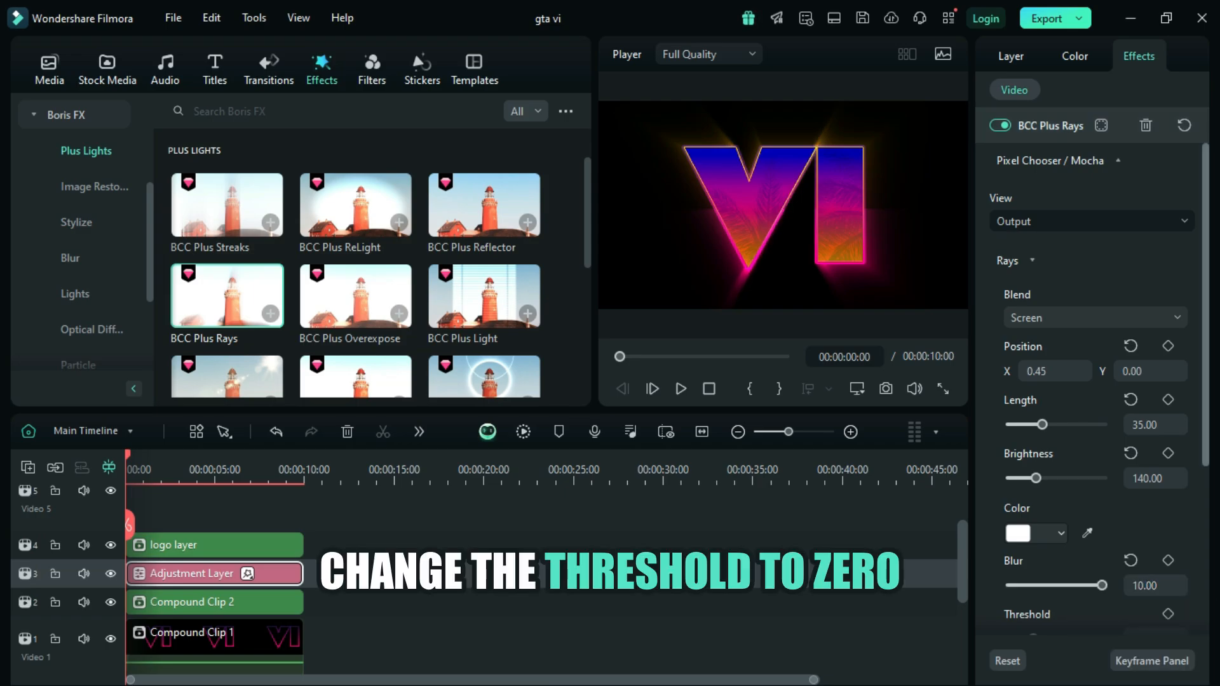
# Step: Set the threshold of the BCC Plus Rays effect to 0
pyautogui.scroll(-2, 1093, 381)
pyautogui.click(1155, 565)
pyautogui.click(1143, 565)
pyautogui.press('BackSpace')
pyautogui.press('BackSpace')
pyautogui.write('0')
pyautogui.press('Return')
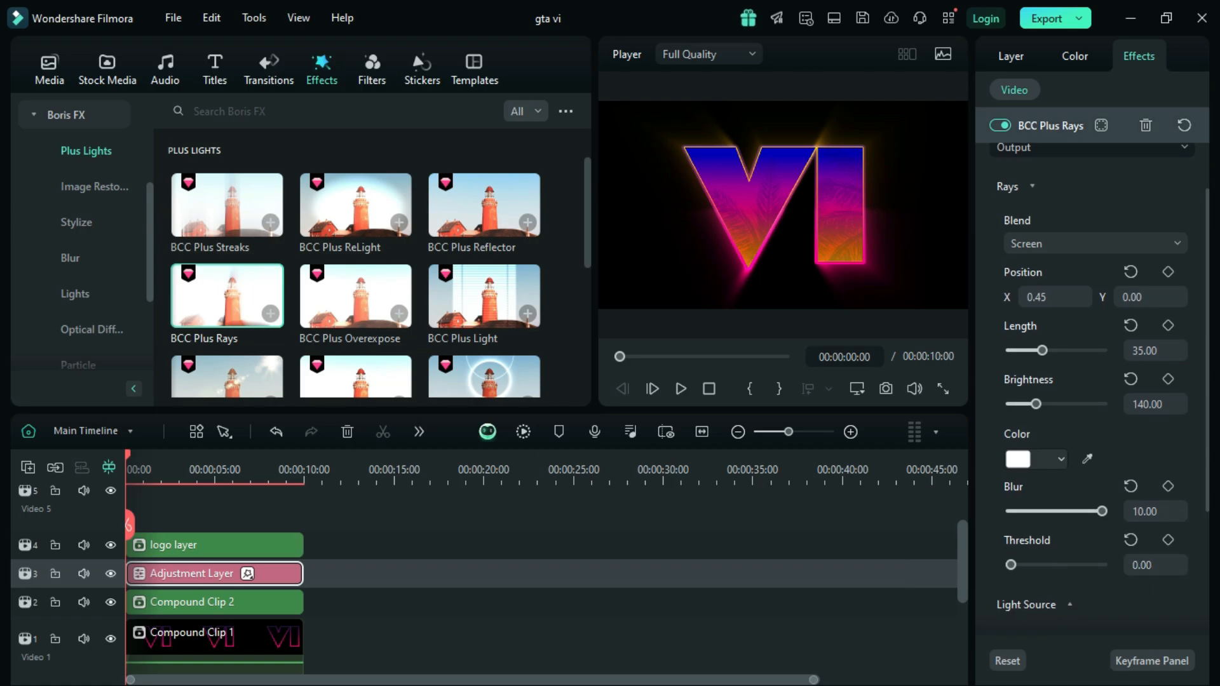
# Step: Set the Shimmer amount of the BCC Plus Rays effect to 20
pyautogui.scroll(-4, 1093, 381)
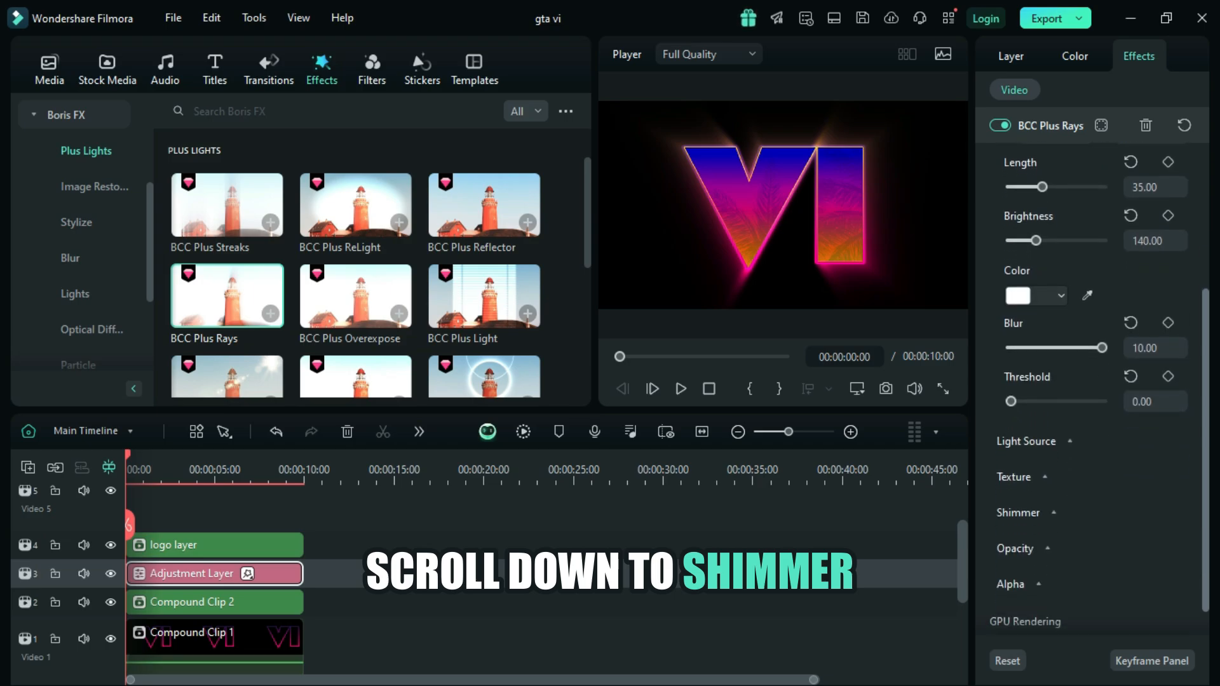
pyautogui.click(1053, 513)
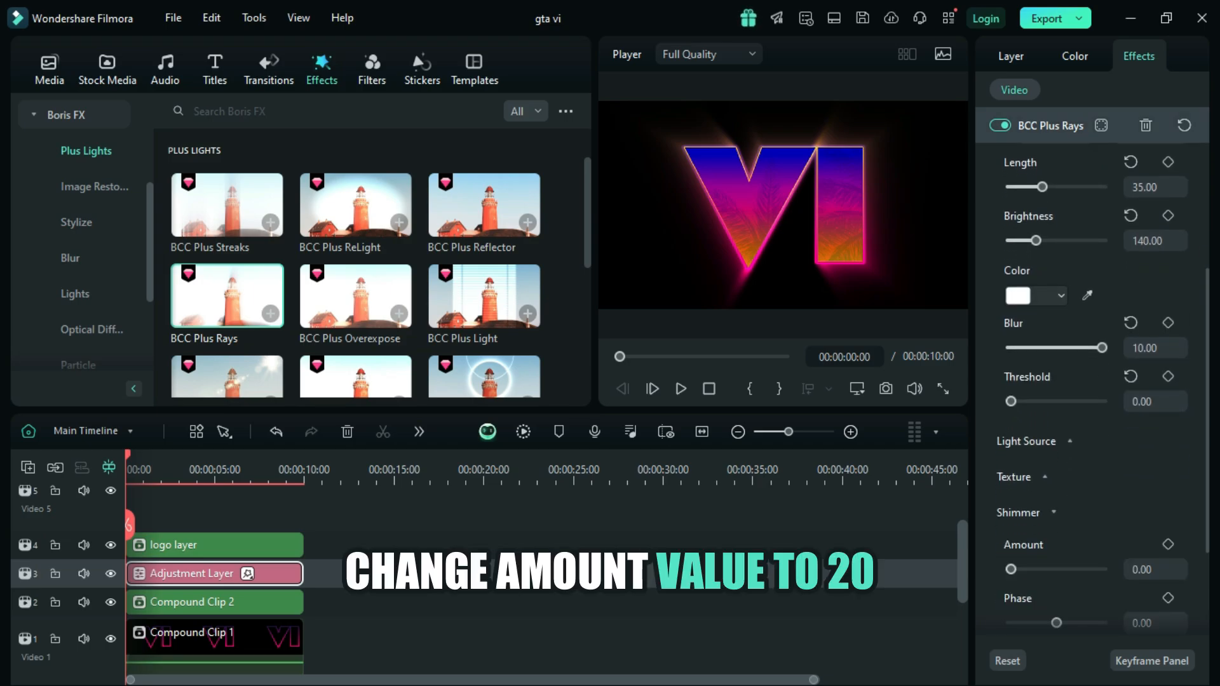
pyautogui.moveTo(1206, 406); pyautogui.dragTo(1205, 447)
pyautogui.click(1155, 495)
pyautogui.click(1155, 495)
pyautogui.write('2')
pyautogui.press('Return')
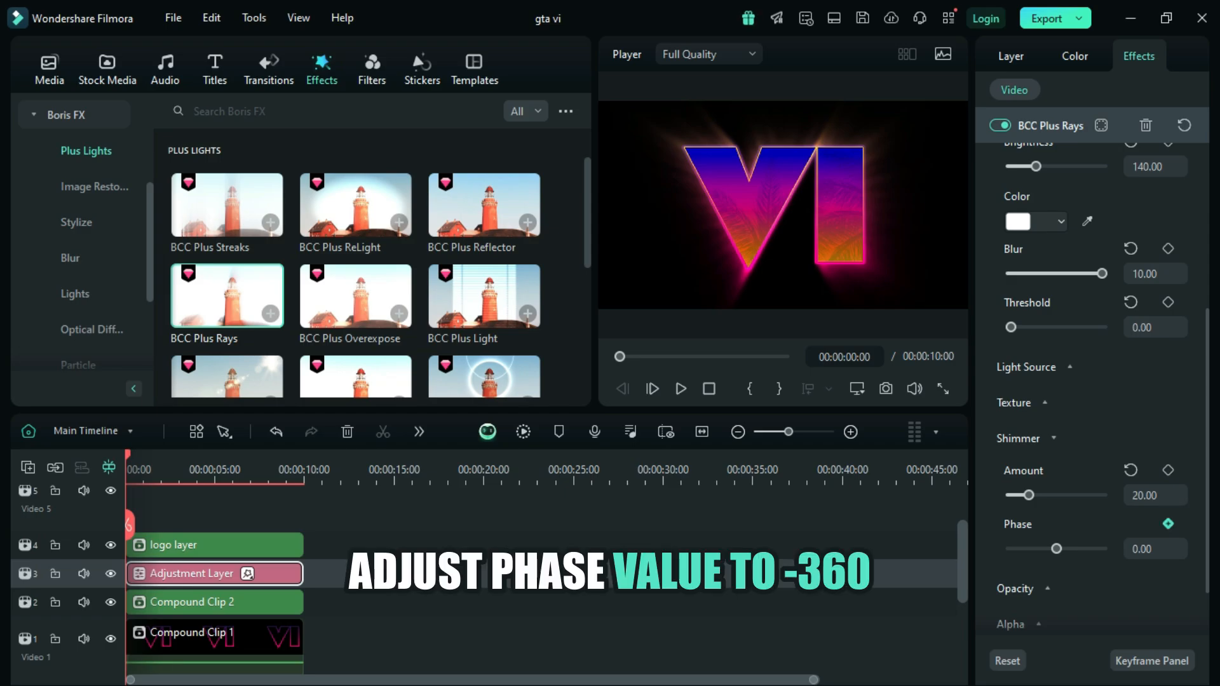
# Step: Add a Shimmer Phase keyframe at the start of the Adjustment Layer with a value of -360
pyautogui.click(1168, 524)
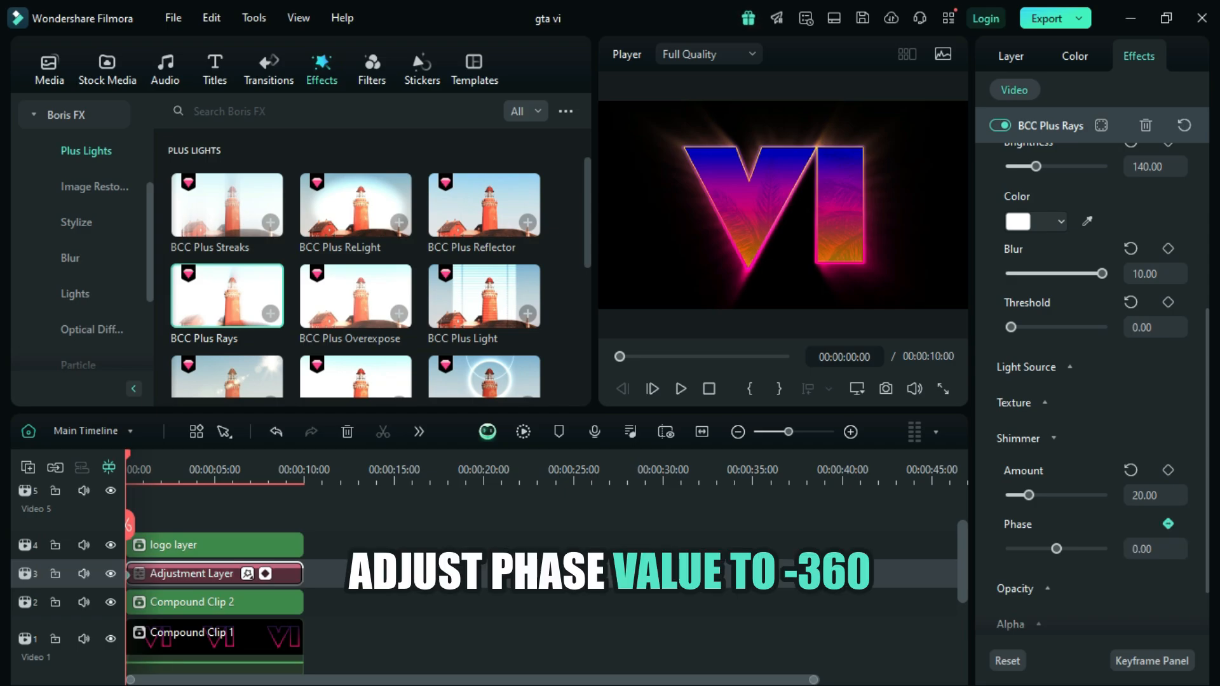
pyautogui.moveTo(1158, 548); pyautogui.dragTo(1148, 549)
pyautogui.click(1148, 548)
pyautogui.press('BackSpace')
pyautogui.press('BackSpace')
pyautogui.write('360')
pyautogui.press('Return')
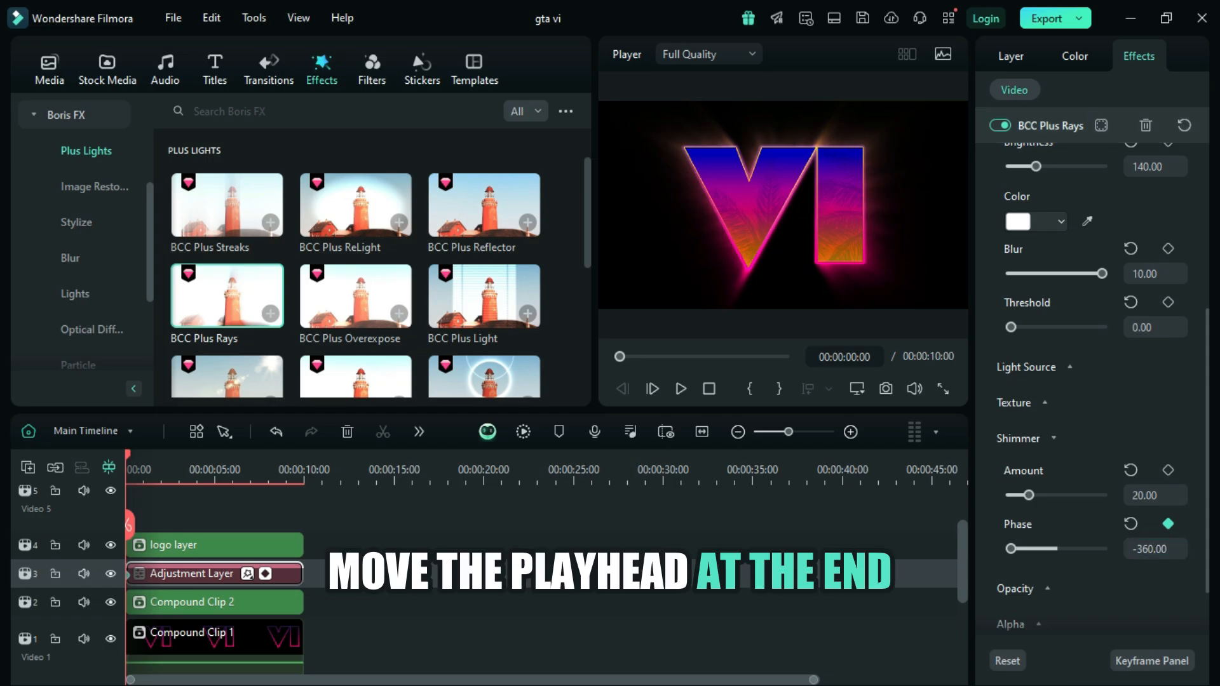
# Step: Add a second Shimmer Phase keyframe near the end of the Adjustment Layer, at 00:00:09:46, with a value of 0
pyautogui.moveTo(129, 525); pyautogui.dragTo(300, 525)
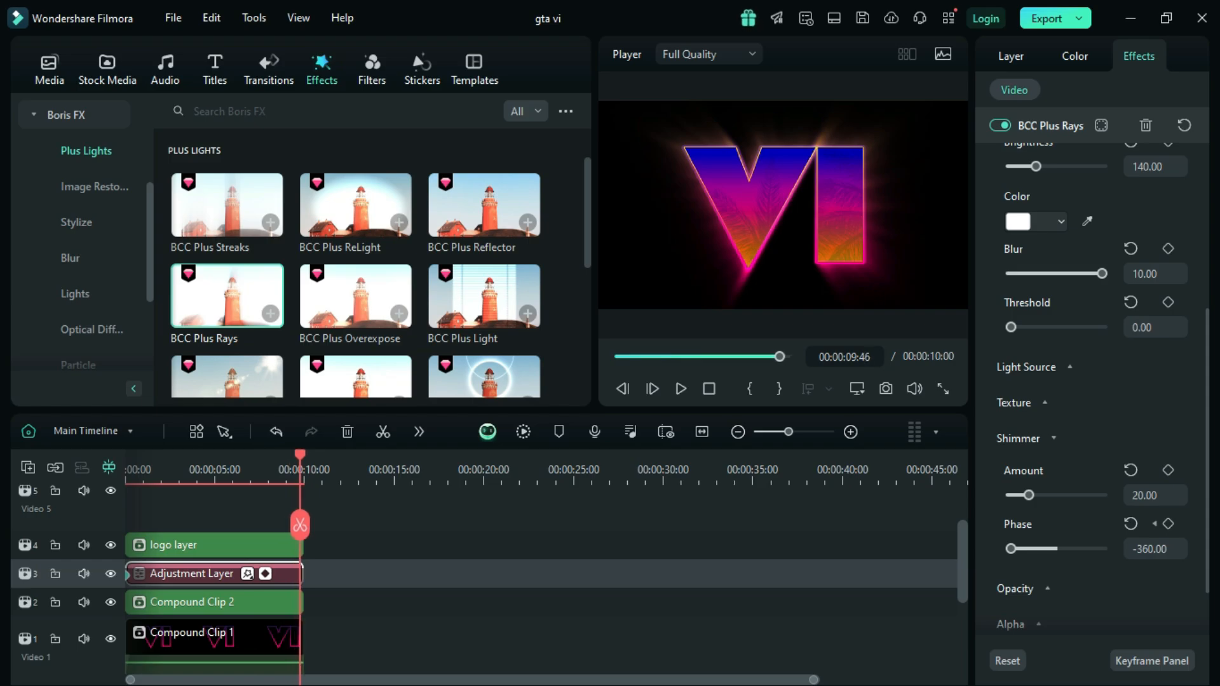
pyautogui.click(1168, 524)
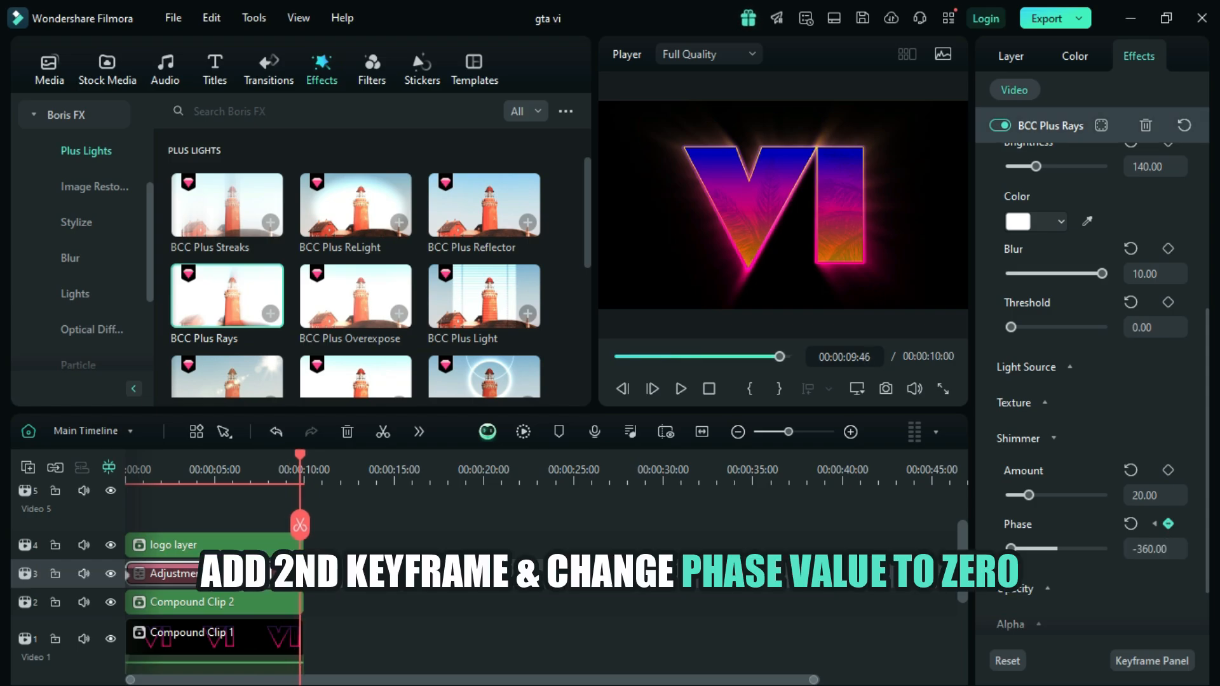
pyautogui.click(1130, 524)
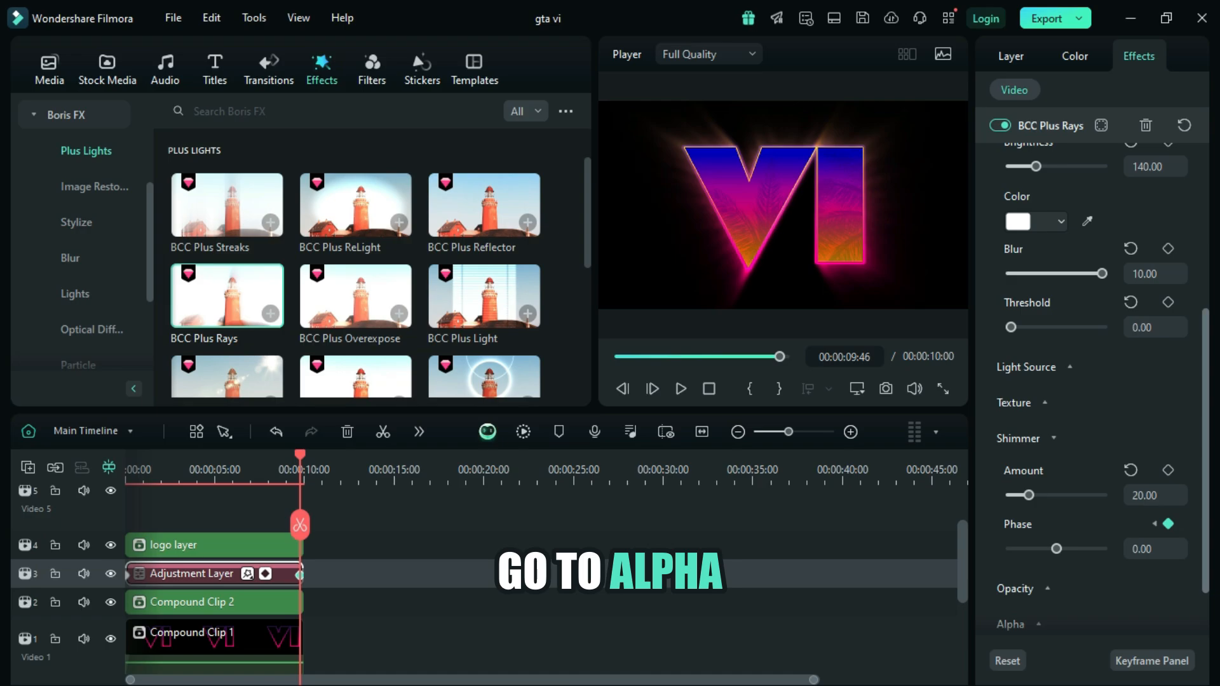
# Step: Set Rays from Alpha to 15 in the Alpha settings of the BCC Plus Rays effect
pyautogui.moveTo(1205, 445); pyautogui.dragTo(1205, 487)
pyautogui.click(1038, 546)
pyautogui.moveTo(1206, 530); pyautogui.dragTo(1207, 590)
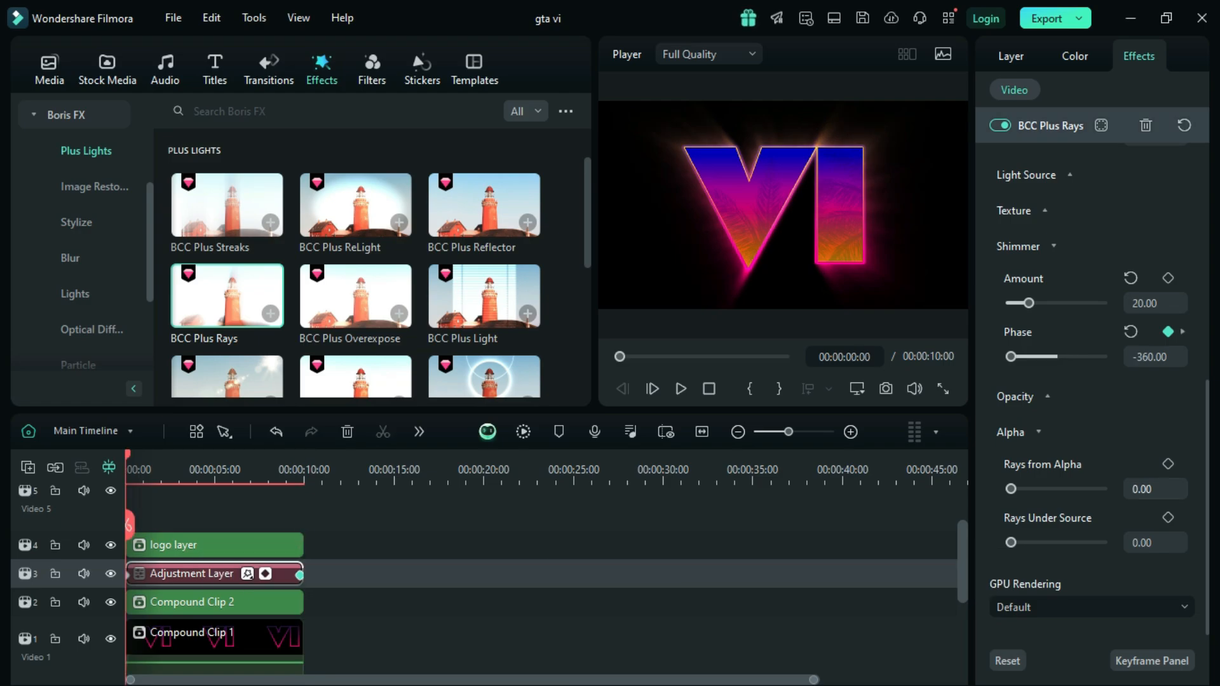
pyautogui.click(1155, 489)
pyautogui.press('BackSpace')
pyautogui.write('15')
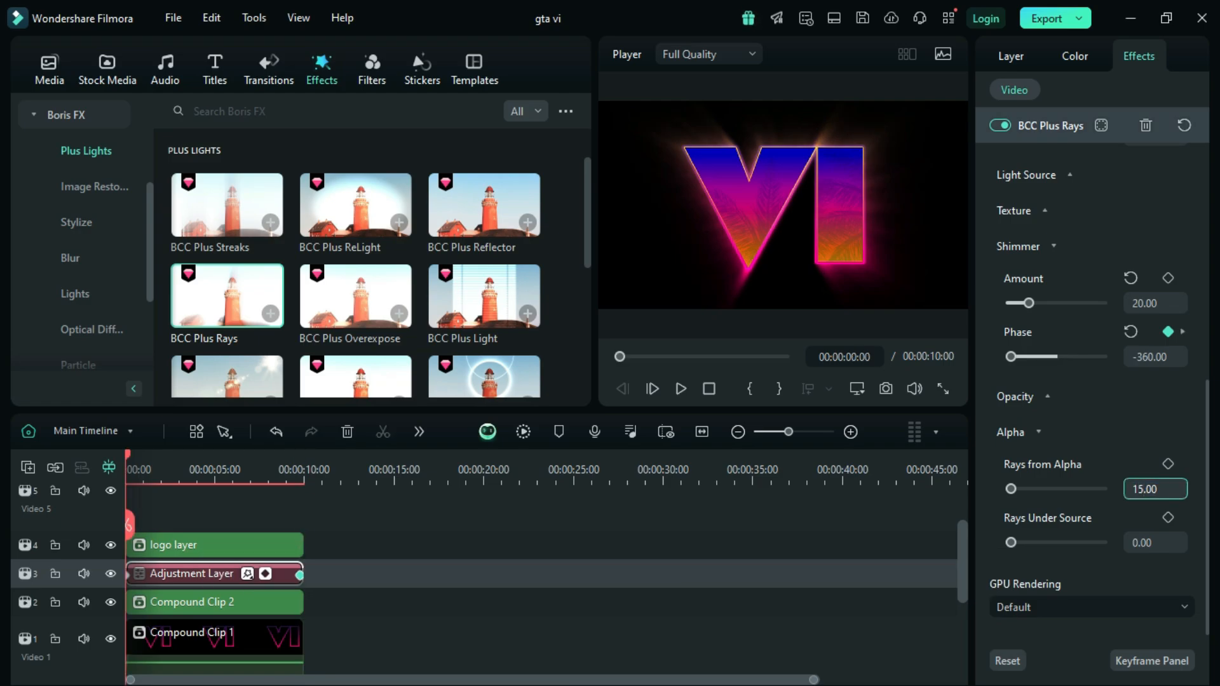
pyautogui.press('Return')
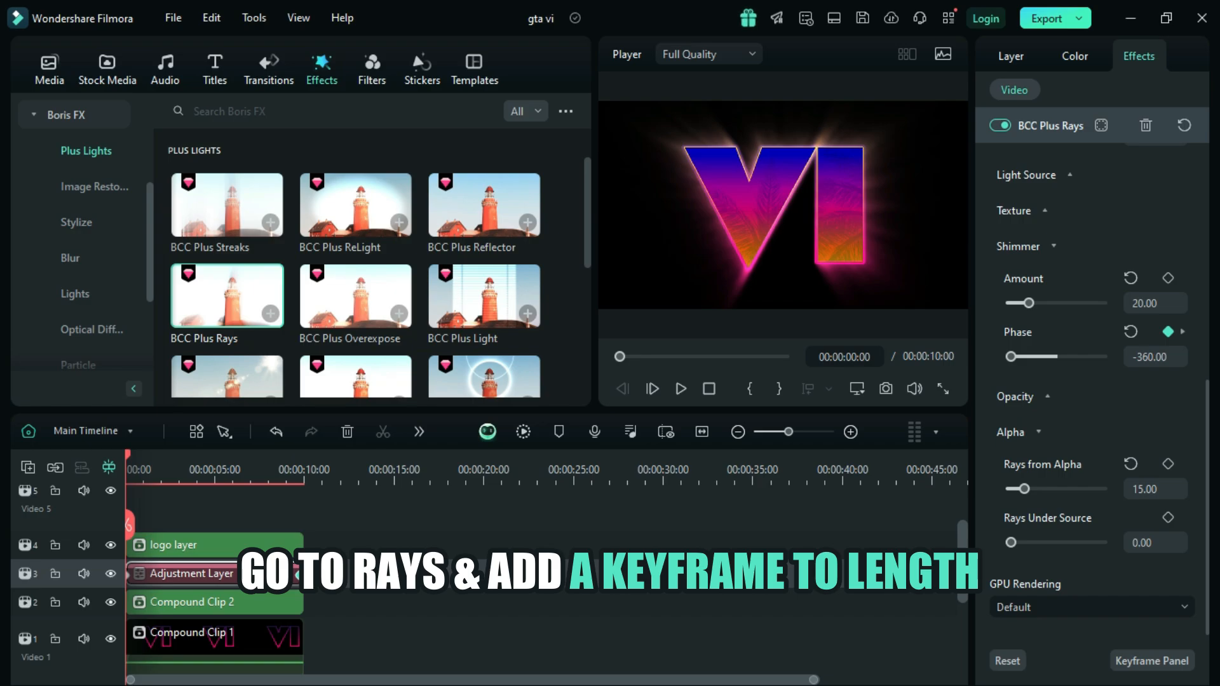
# Step: Add a keyframe for the BCC Plus Rays length at the start of the Adjustment Layer with a value of 0
pyautogui.scroll(6, 1092, 391)
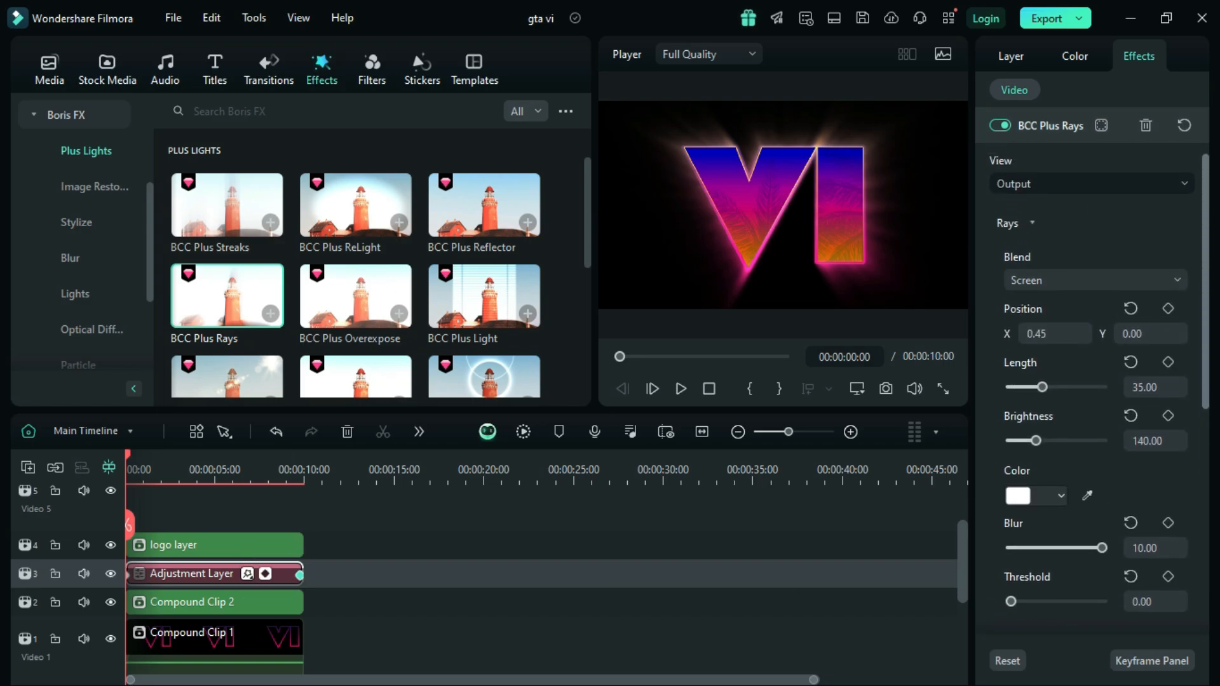
pyautogui.click(1167, 362)
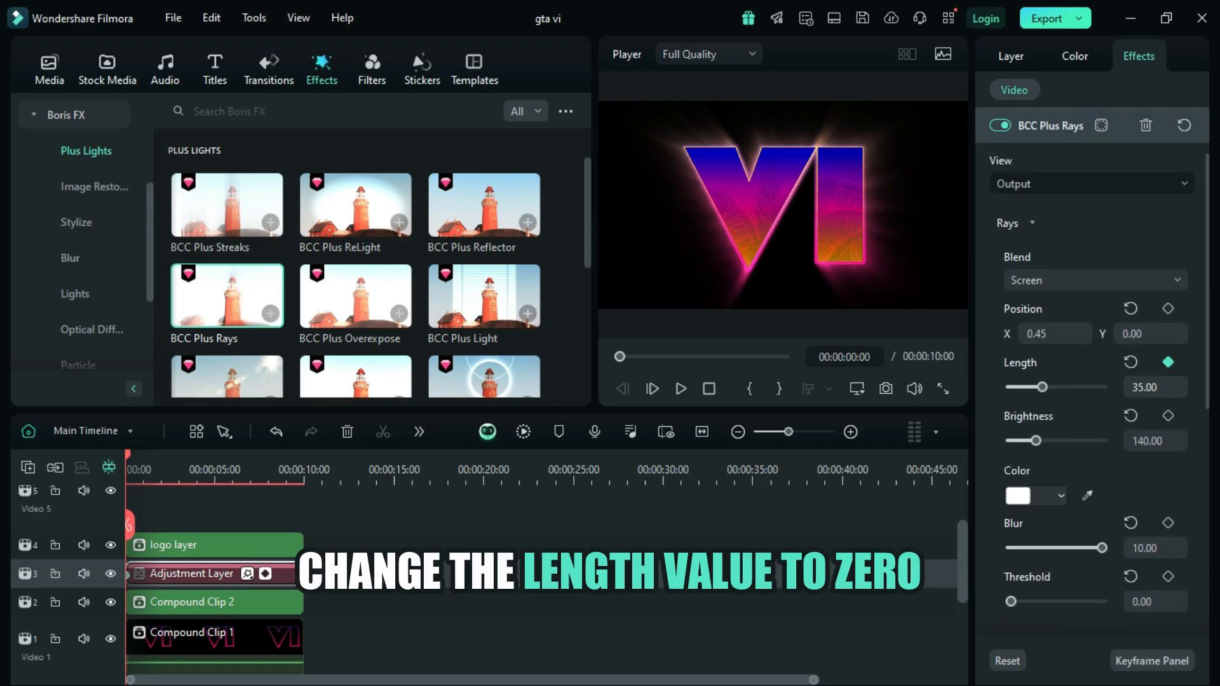
pyautogui.click(1144, 387)
pyautogui.click(1139, 387)
pyautogui.press('Return')
pyautogui.click(1144, 387)
pyautogui.click(1144, 387)
pyautogui.press('BackSpace')
pyautogui.press('BackSpace')
pyautogui.write('0')
# Step: Add a second length keyframe to the BCC Plus Rays effect at 00:00:01:24 with a value of 35
pyautogui.moveTo(127, 454); pyautogui.dragTo(149, 454)
pyautogui.click(850, 432)
pyautogui.click(1167, 362)
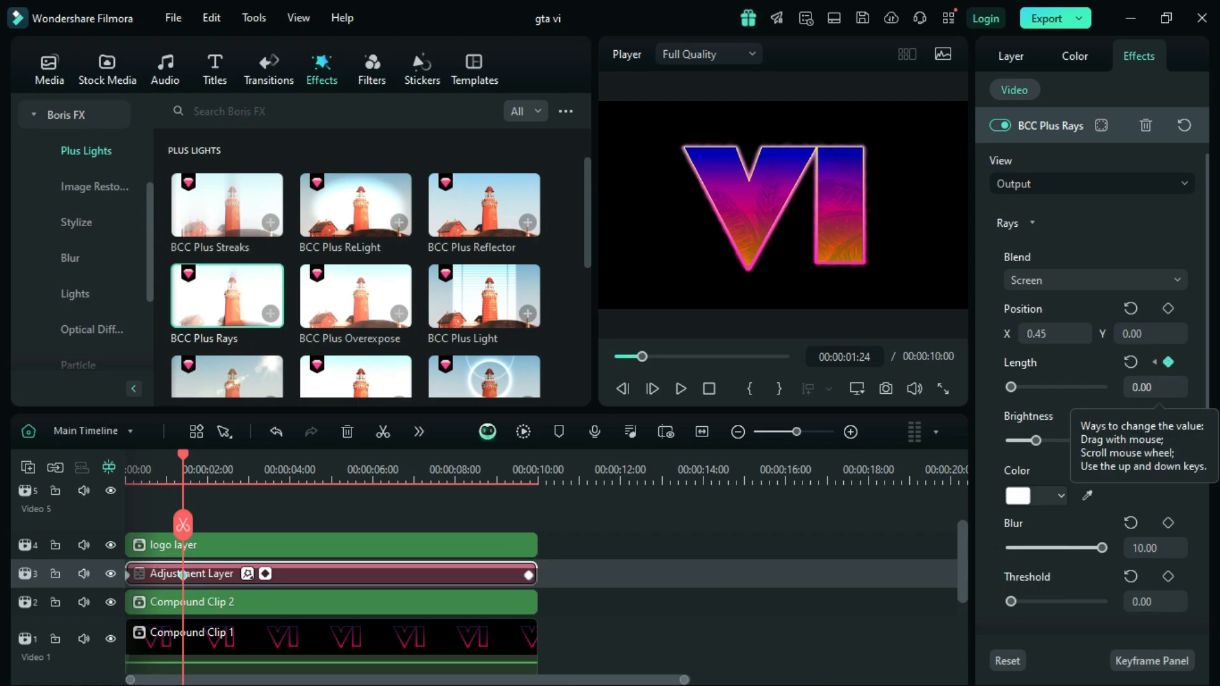
pyautogui.click(1158, 387)
pyautogui.click(1137, 388)
pyautogui.press('BackSpace')
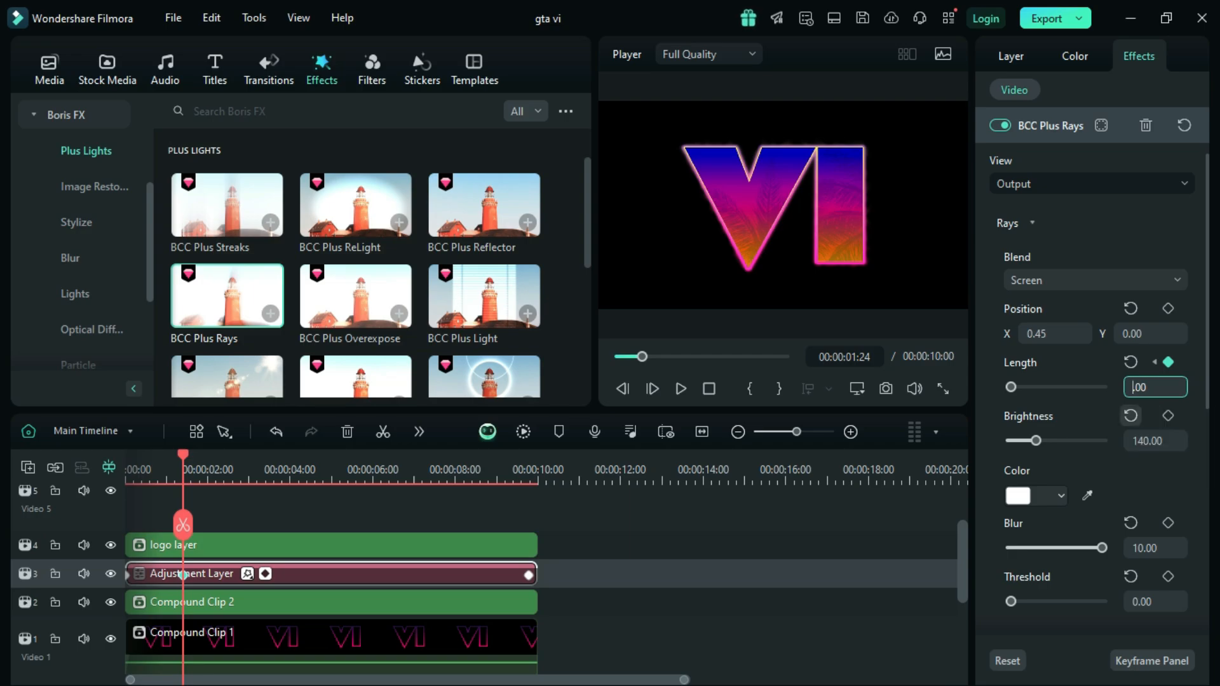
pyautogui.write('35.')
pyautogui.press('Return')
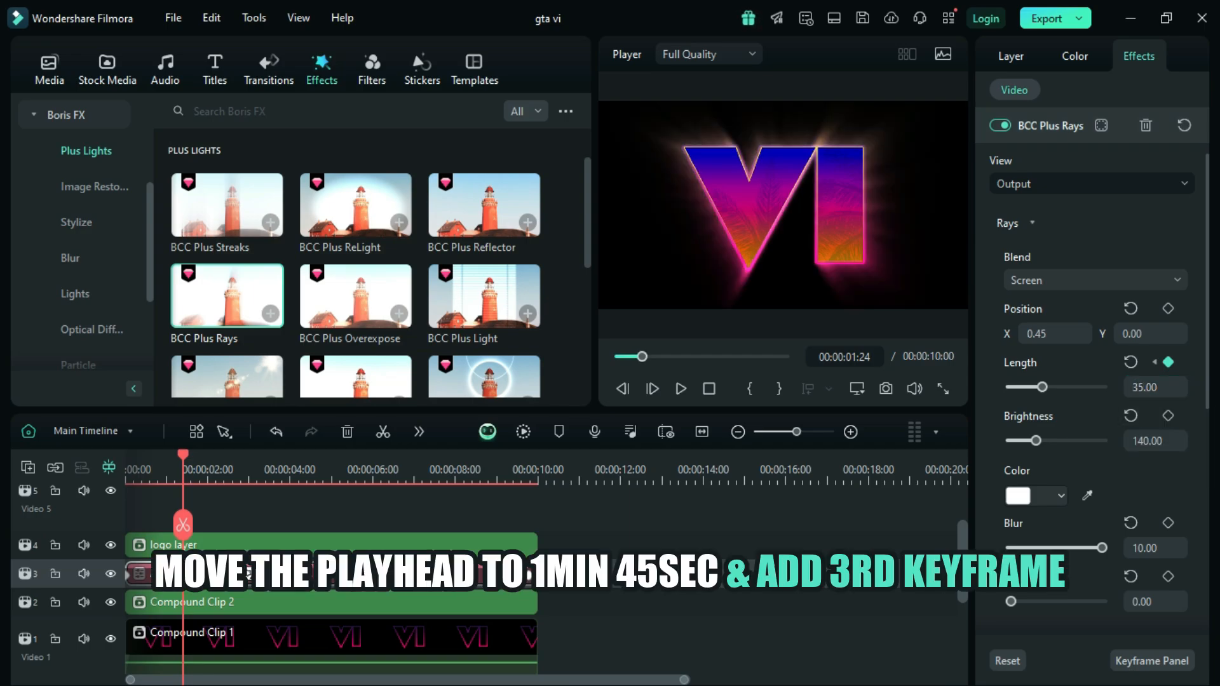
# Step: Add a third length keyframe to the BCC Plus Rays effect at 00:00:01:45 with a value of 0
pyautogui.moveTo(182, 454); pyautogui.dragTo(197, 454)
pyautogui.click(1167, 361)
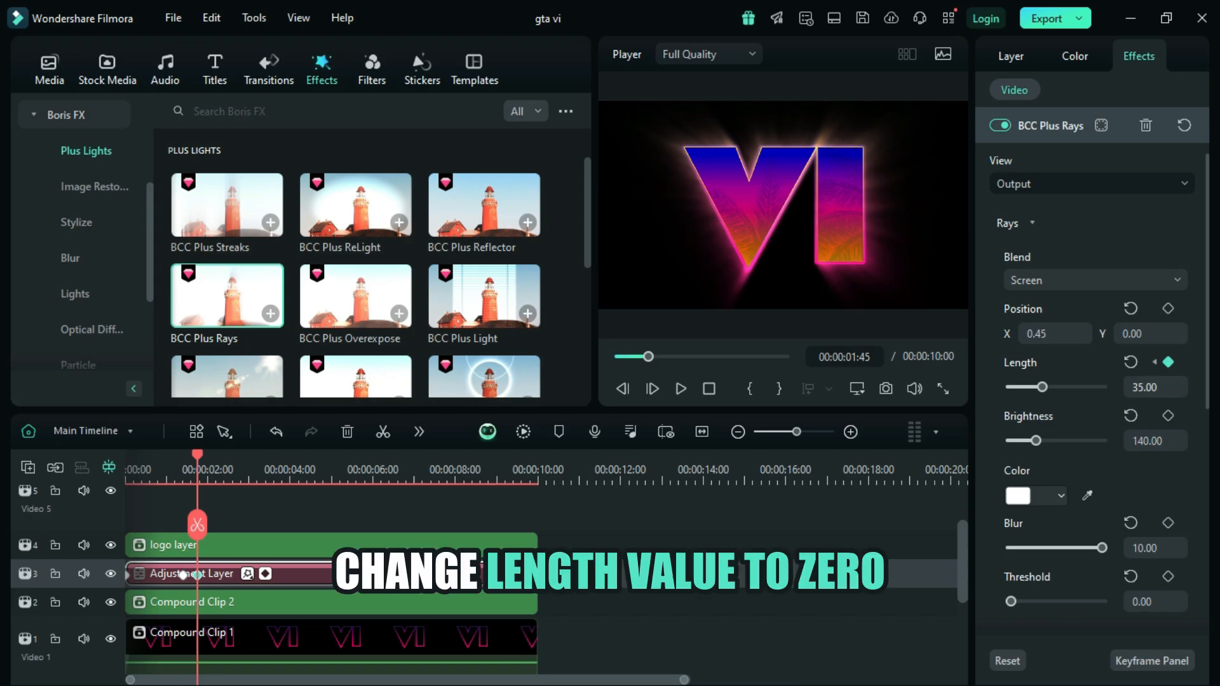
pyautogui.click(1145, 387)
pyautogui.click(1143, 387)
pyautogui.press('BackSpace')
pyautogui.press('BackSpace')
pyautogui.write('0')
pyautogui.press('Return')
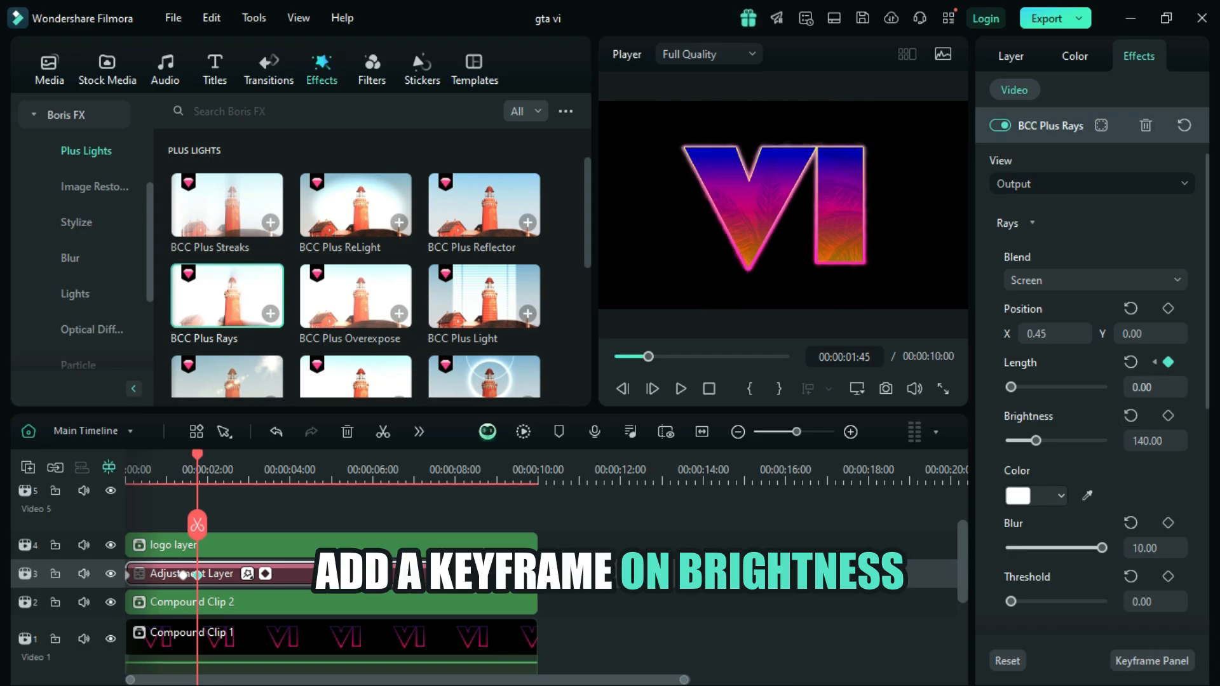
# Step: Keyframe the BCC Plus Rays brightness at 00:00:01:45 at its current value and at 00:00:04:00 with a value of 0
pyautogui.click(1167, 416)
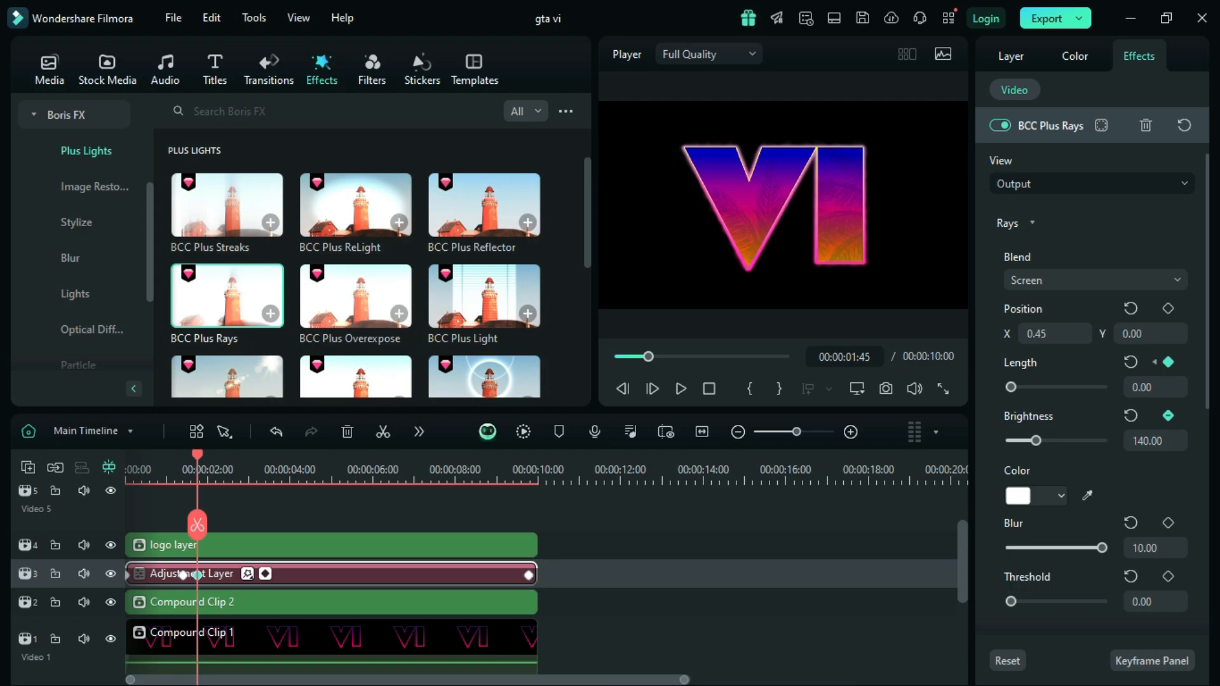
pyautogui.moveTo(197, 454); pyautogui.dragTo(290, 454)
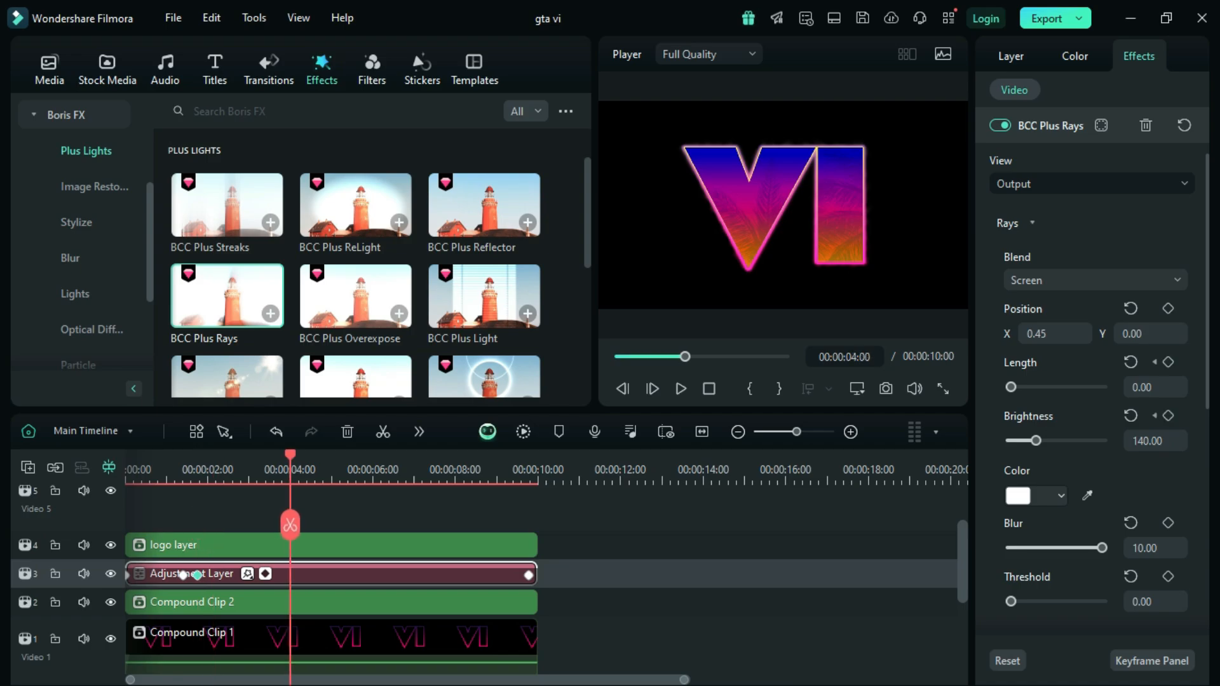
pyautogui.click(1167, 416)
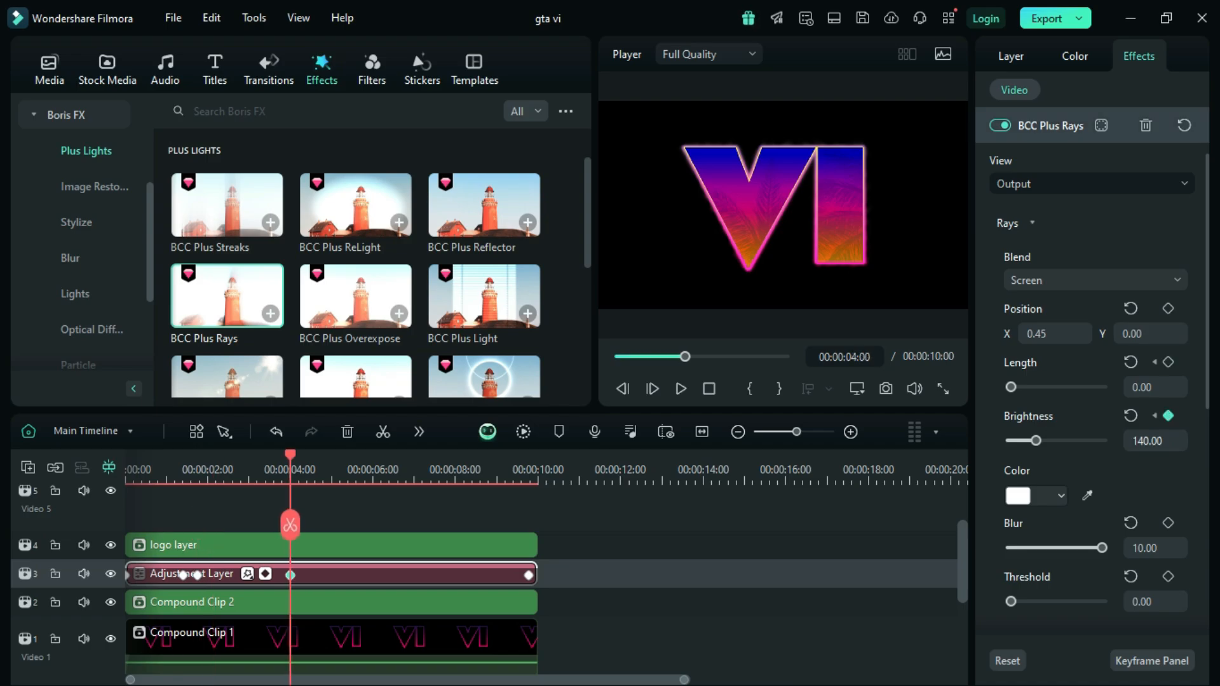
pyautogui.click(1159, 441)
pyautogui.click(1163, 441)
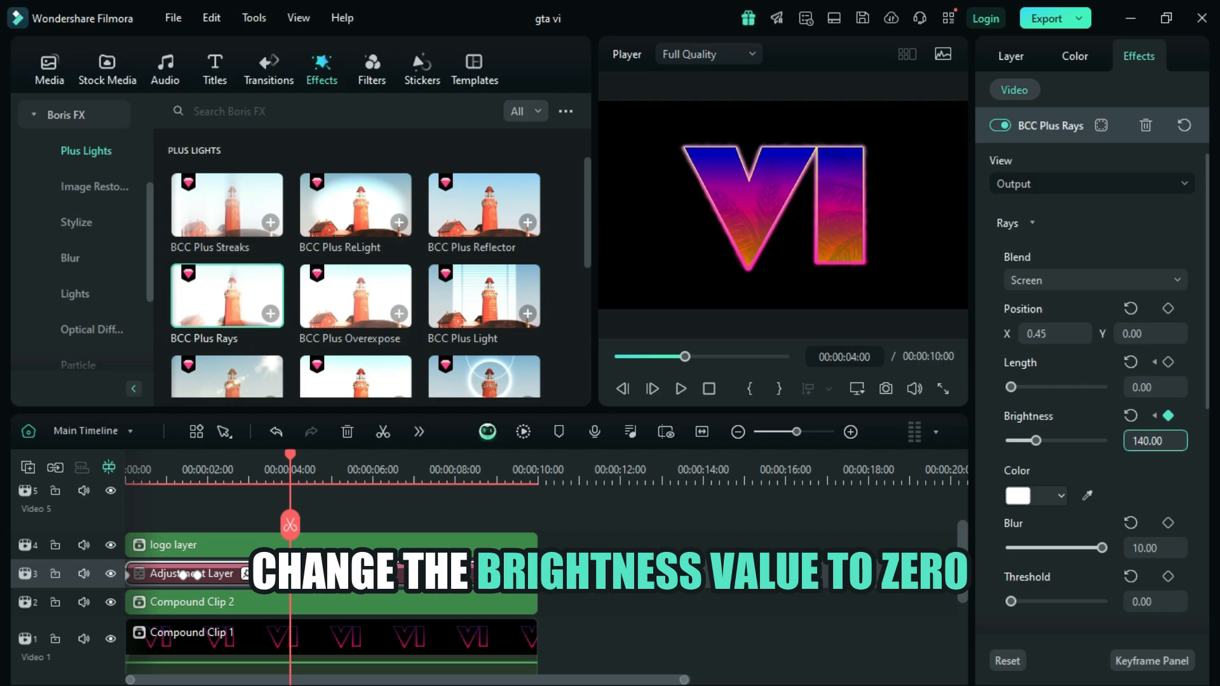
pyautogui.press('BackSpace')
pyautogui.press('BackSpace')
pyautogui.press('Return')
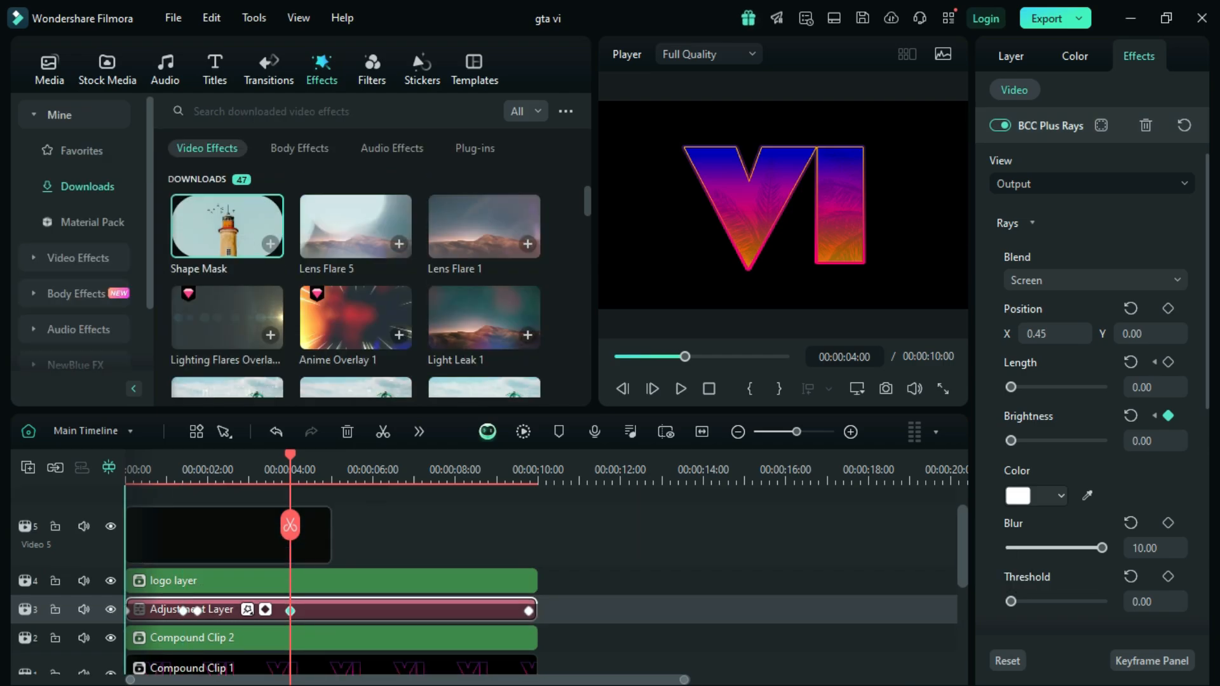
# Step: Place the Shape Mask effect on track 5 at the timeline start and add a Y keyframe of -1 at its beginning
pyautogui.moveTo(227, 226); pyautogui.dragTo(137, 535)
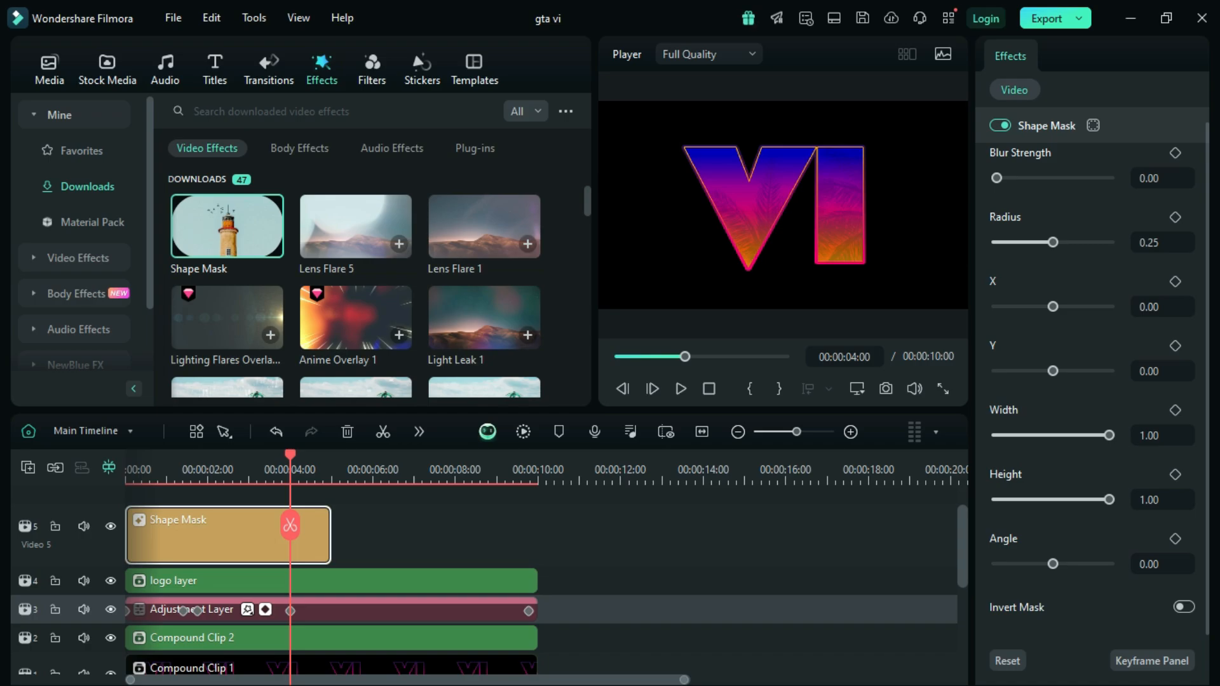
pyautogui.moveTo(290, 455); pyautogui.dragTo(127, 455)
pyautogui.click(1175, 346)
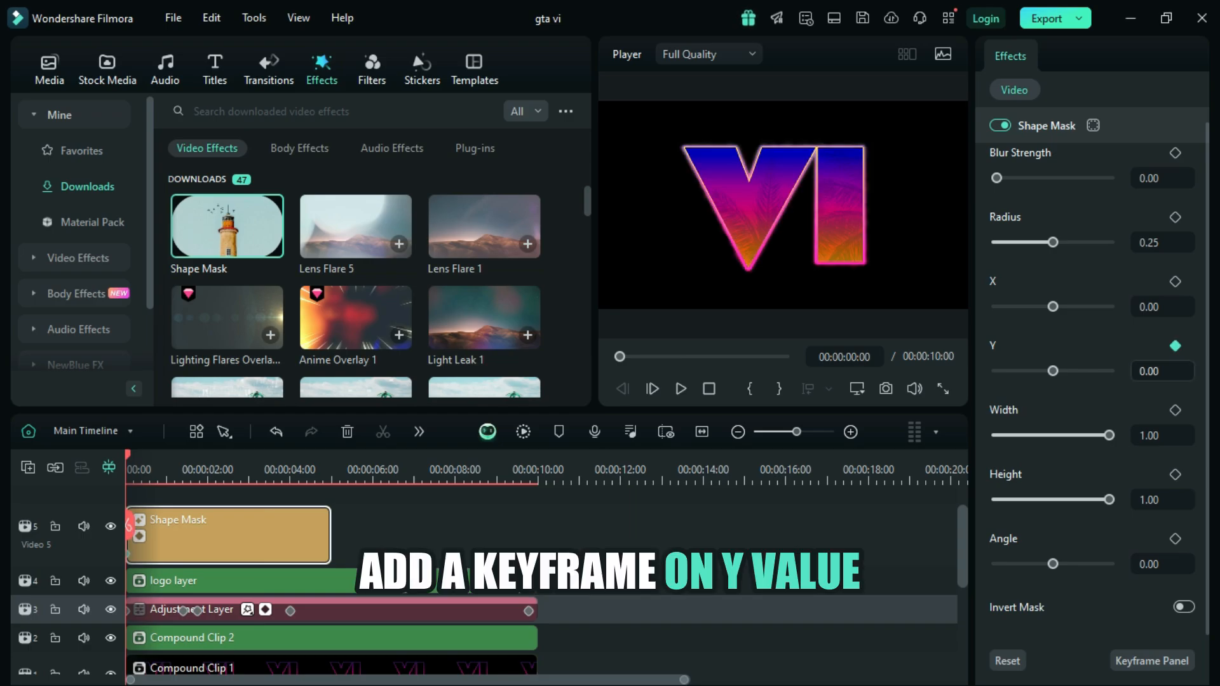
pyautogui.moveTo(1157, 371); pyautogui.dragTo(1150, 371)
pyautogui.click(1151, 371)
pyautogui.write('-1')
pyautogui.press('Return')
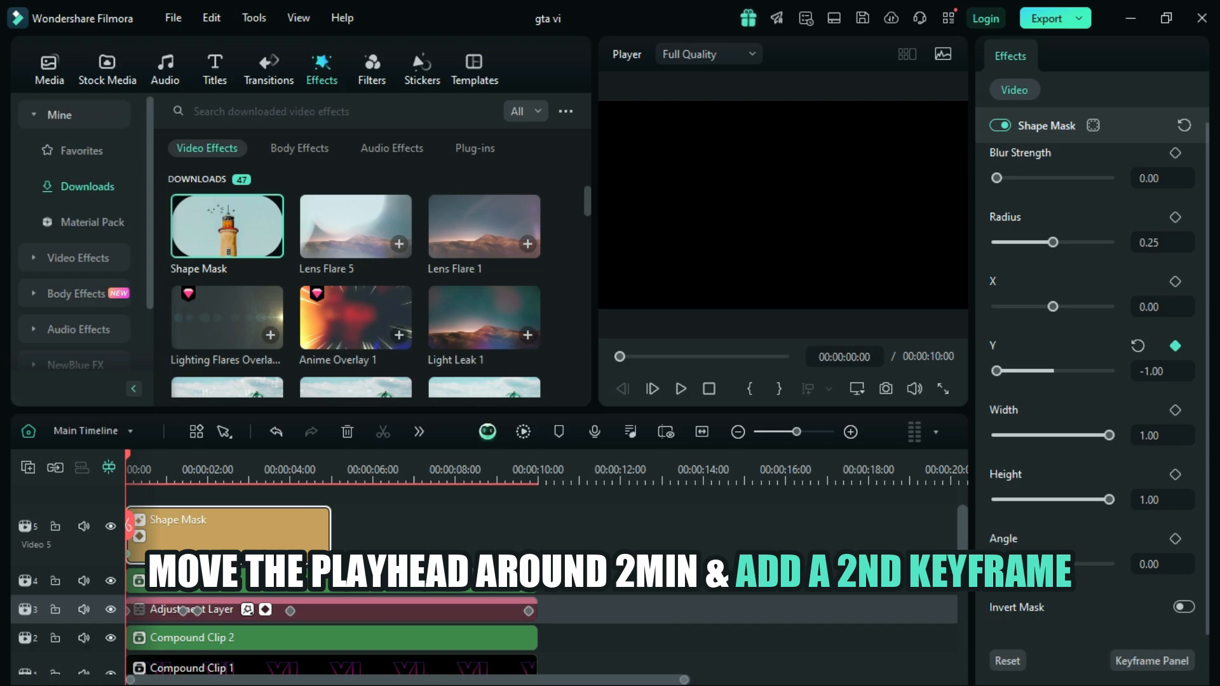
# Step: Add a second Y keyframe to the Shape Mask at 00:00:02:12 with a value of 0
pyautogui.moveTo(127, 455); pyautogui.dragTo(216, 454)
pyautogui.click(1175, 346)
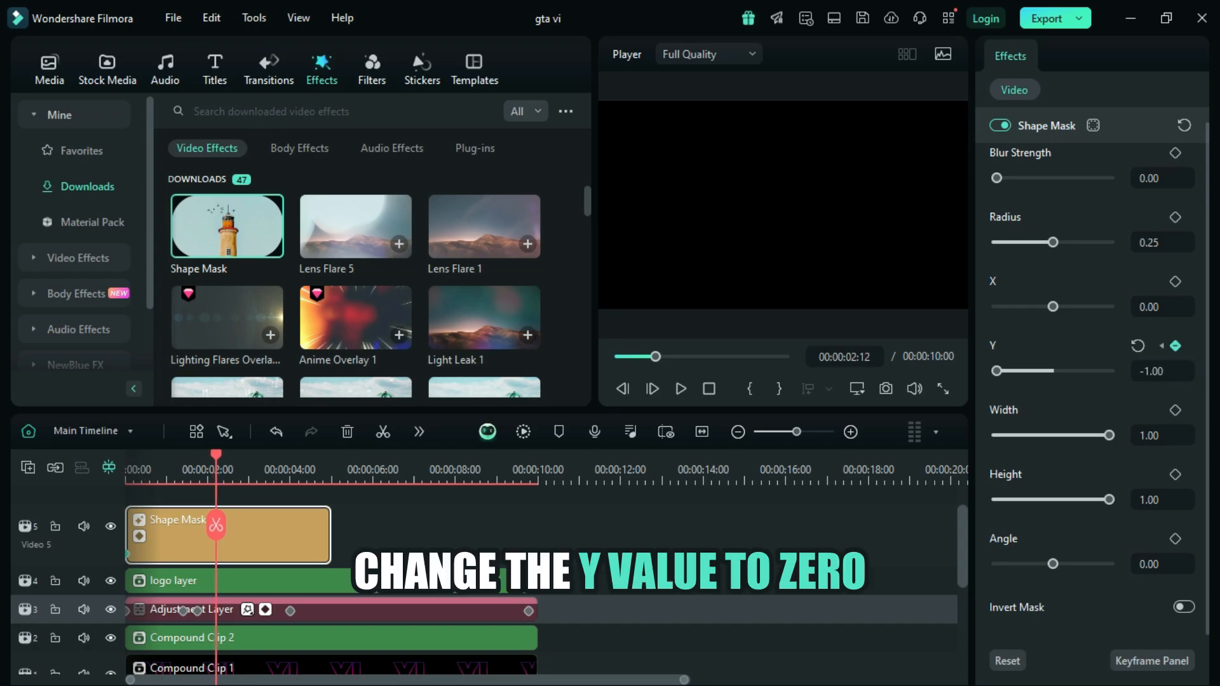
pyautogui.click(1137, 345)
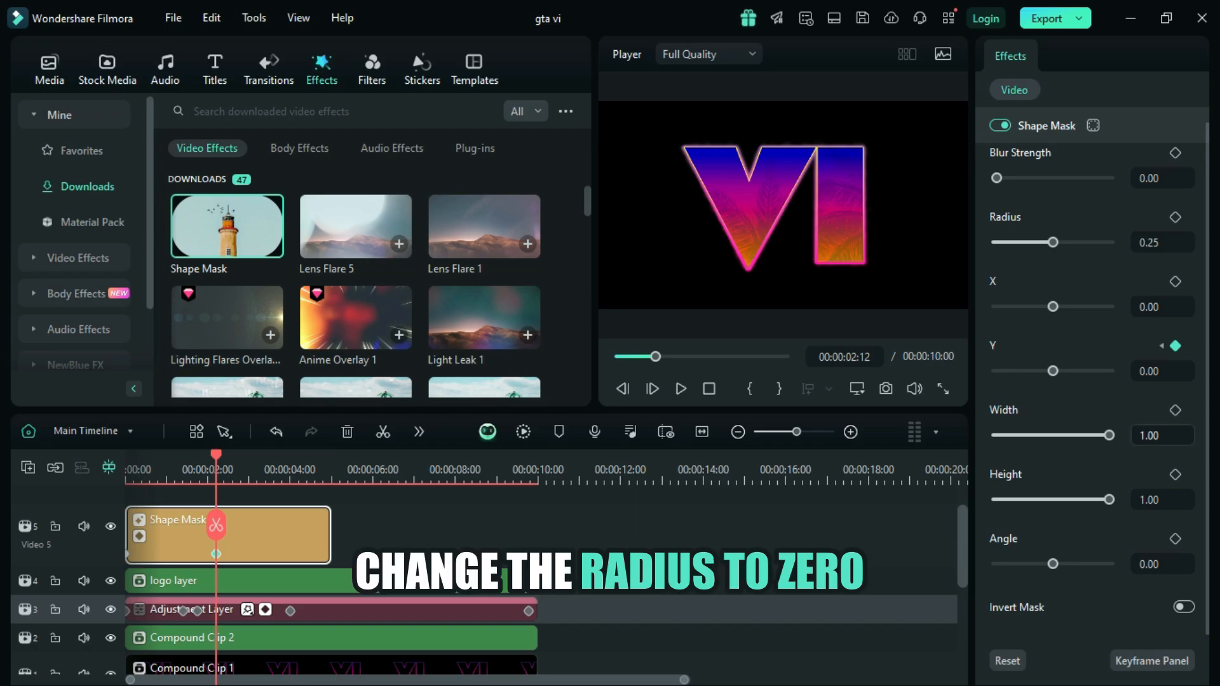
# Step: Set the Shape Mask's radius to 0 and its blur strength to 60
pyautogui.click(1164, 243)
pyautogui.click(1163, 242)
pyautogui.press('BackSpace')
pyautogui.press('BackSpace')
pyautogui.press('BackSpace')
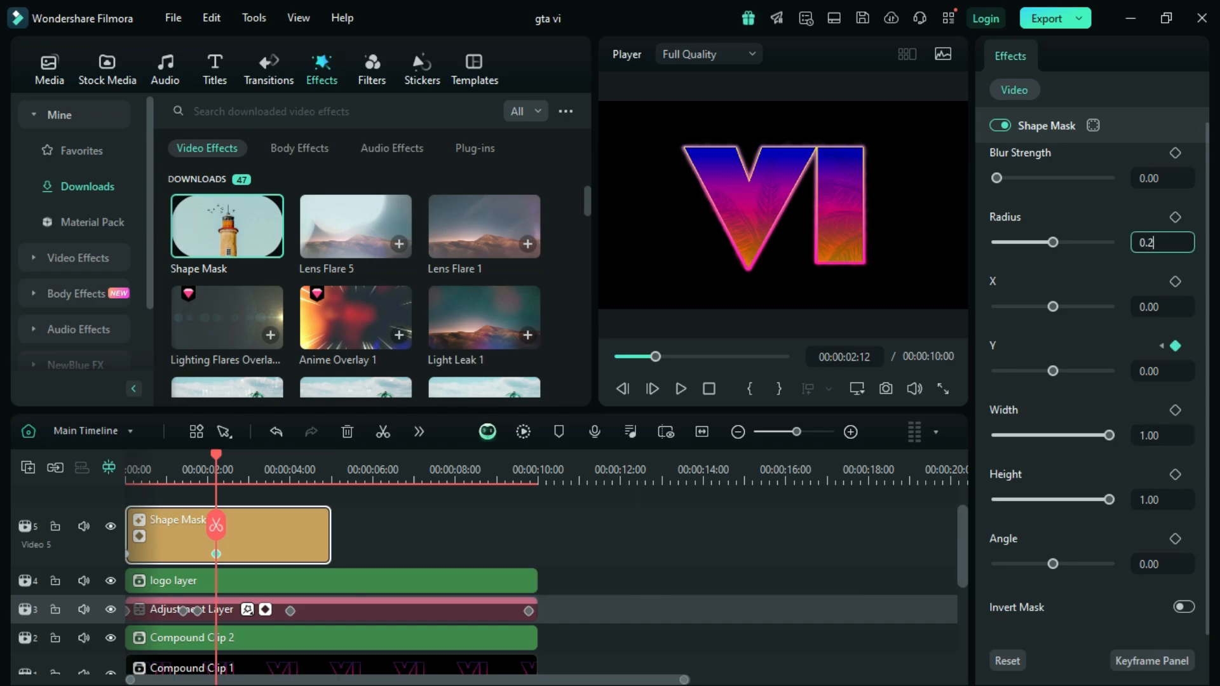
pyautogui.write('.00')
pyautogui.press('Return')
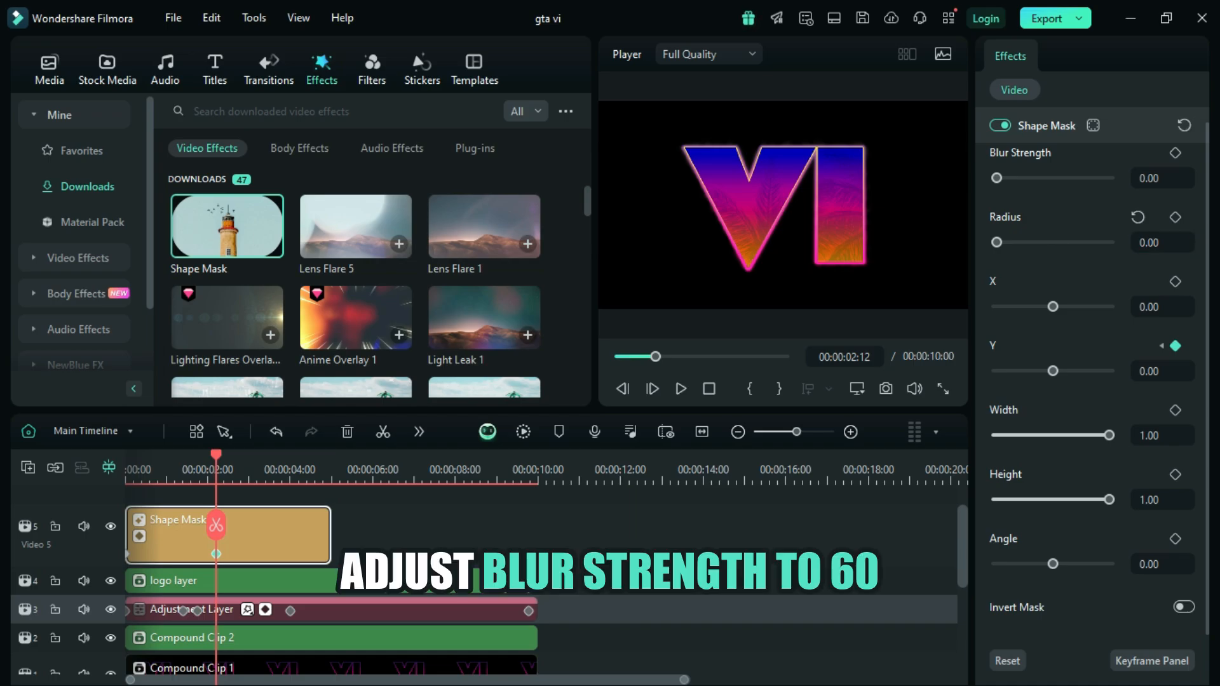
pyautogui.click(1161, 179)
pyautogui.click(1162, 178)
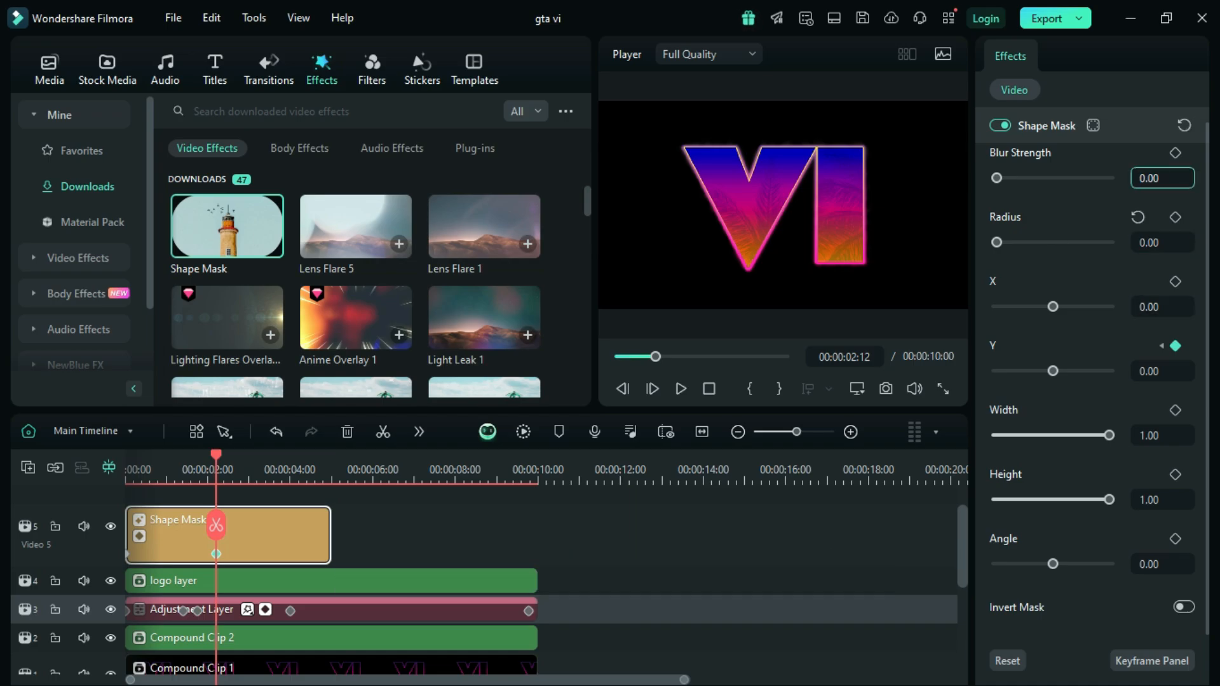
pyautogui.write('6')
pyautogui.press('Return')
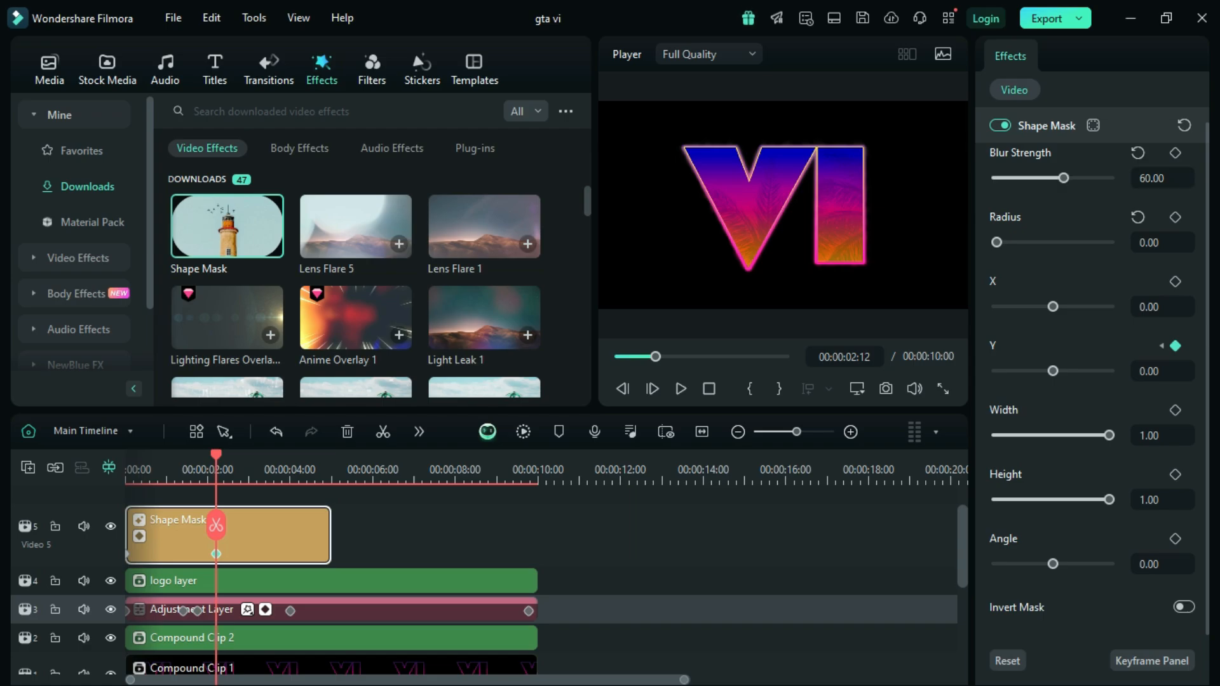
# Step: Split the Shape Mask clip at 00:00:02:36 and delete the part after the cut
pyautogui.moveTo(216, 524); pyautogui.dragTo(232, 525)
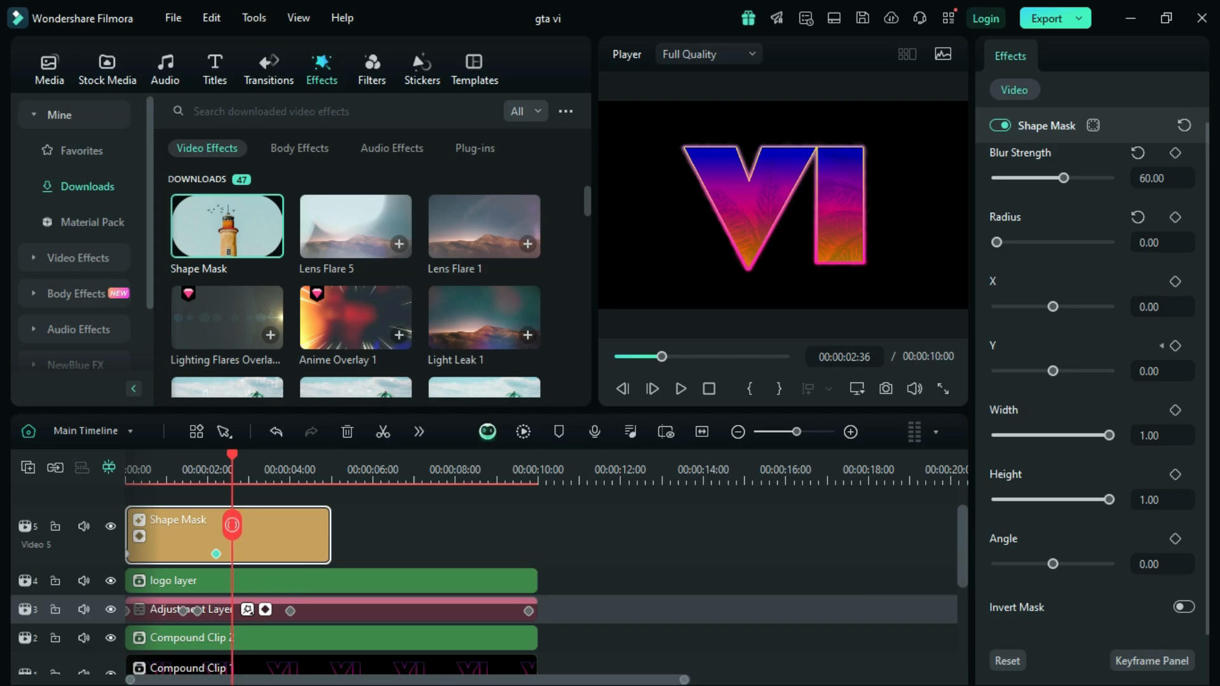
pyautogui.click(232, 525)
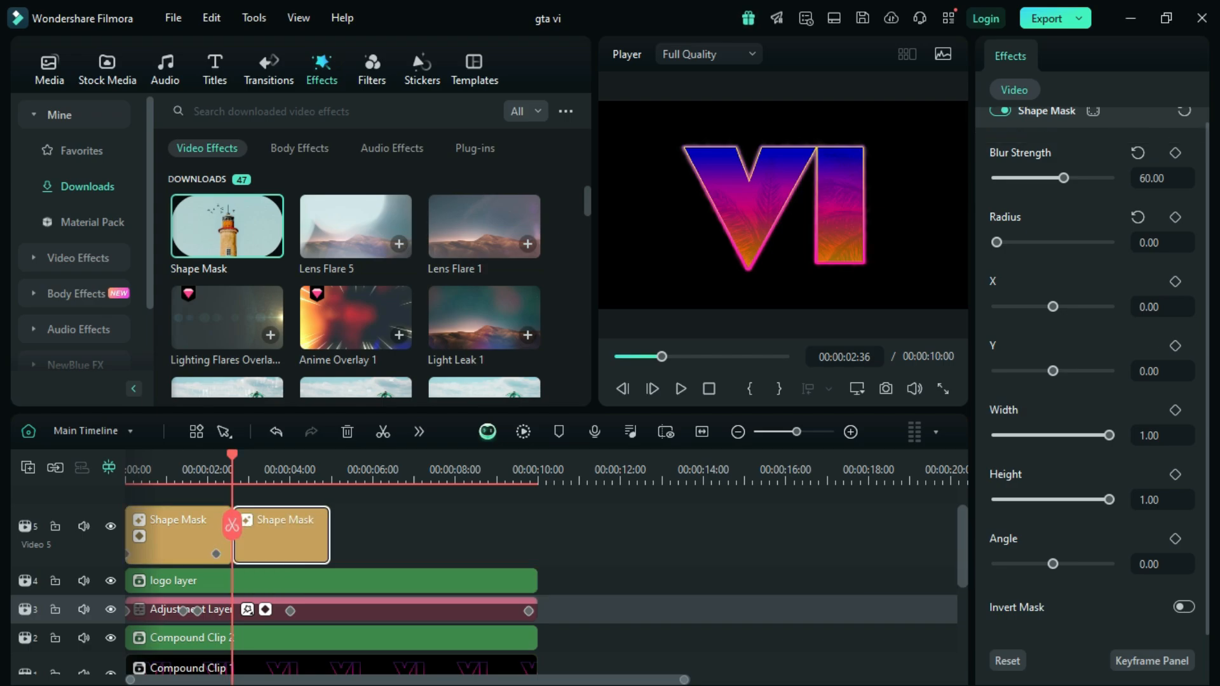
pyautogui.press('Delete')
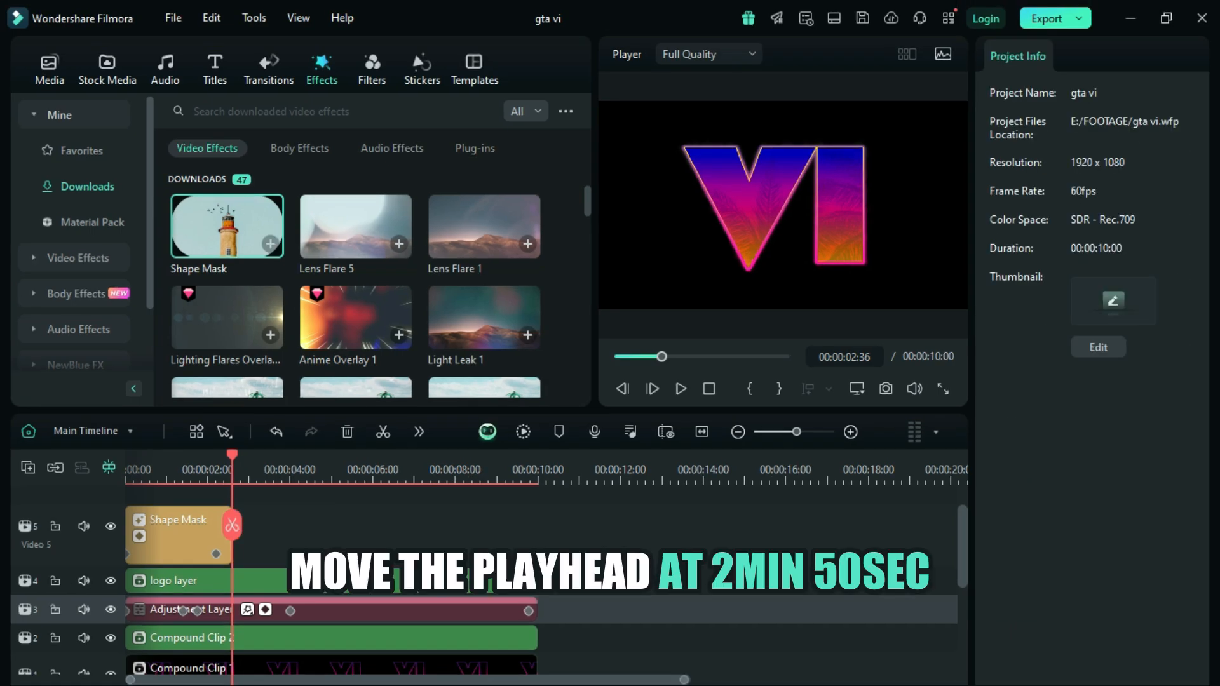
# Step: Add an opacity keyframe to the logo layer clip at 00:00:02:59 with a value of 0
pyautogui.moveTo(232, 525); pyautogui.dragTo(248, 525)
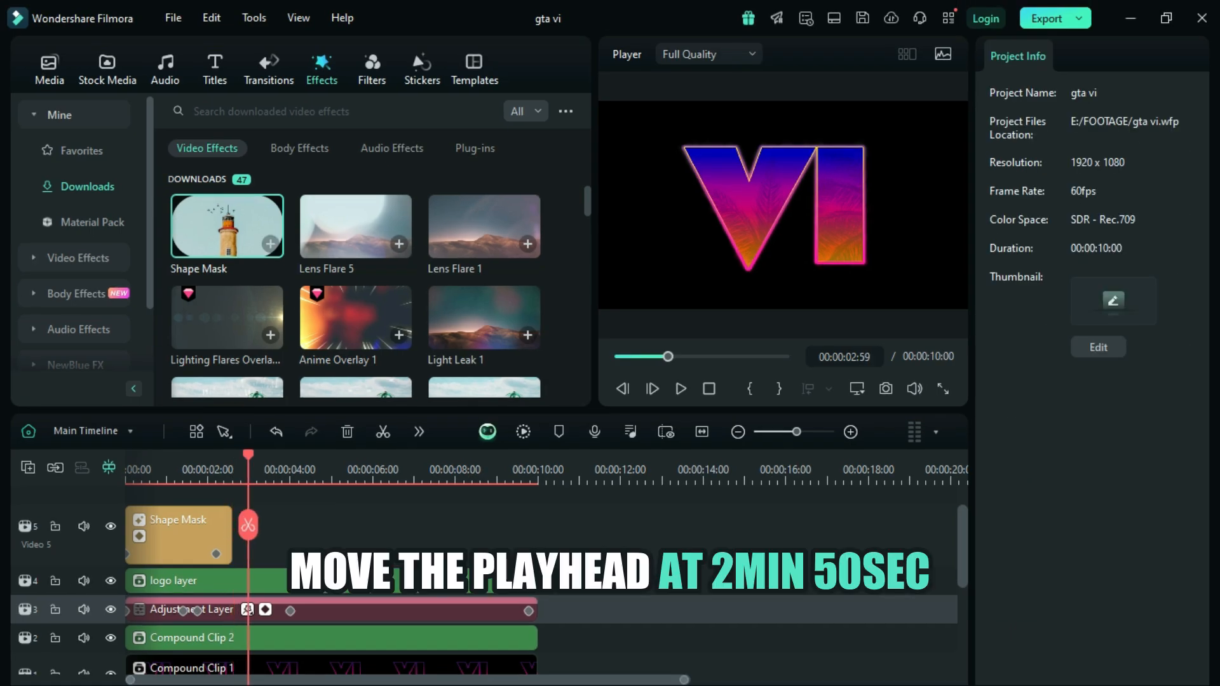
pyautogui.click(331, 581)
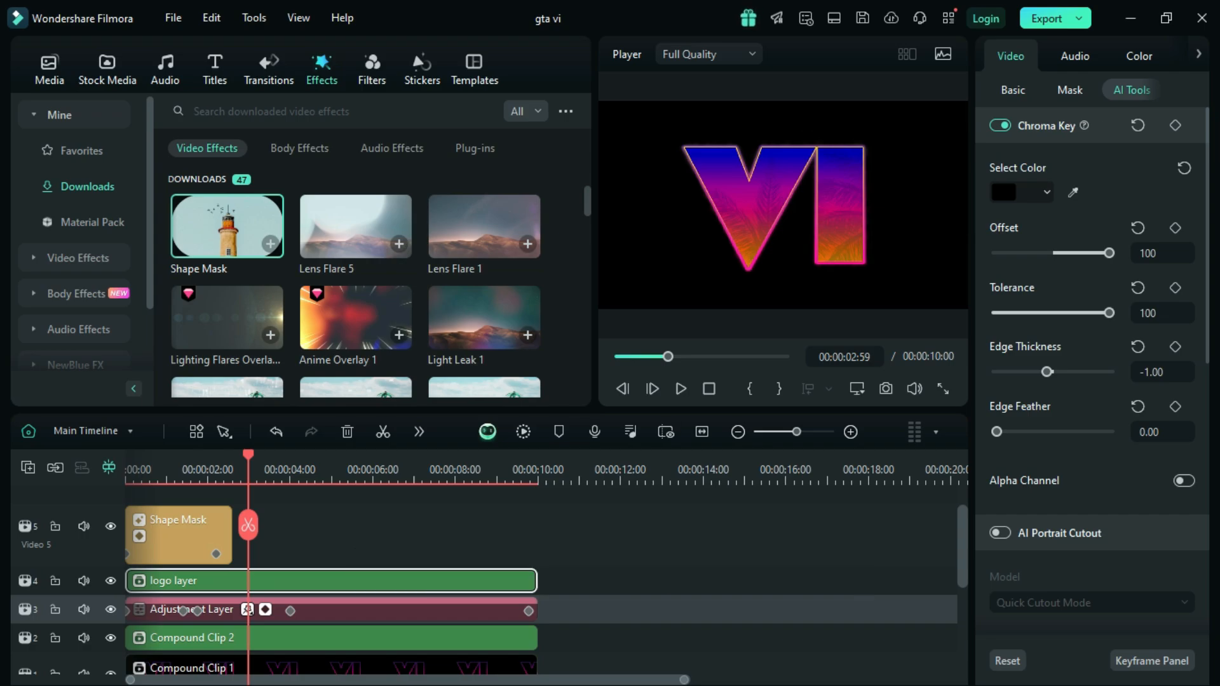
pyautogui.click(1013, 90)
pyautogui.moveTo(1205, 222); pyautogui.dragTo(1205, 293)
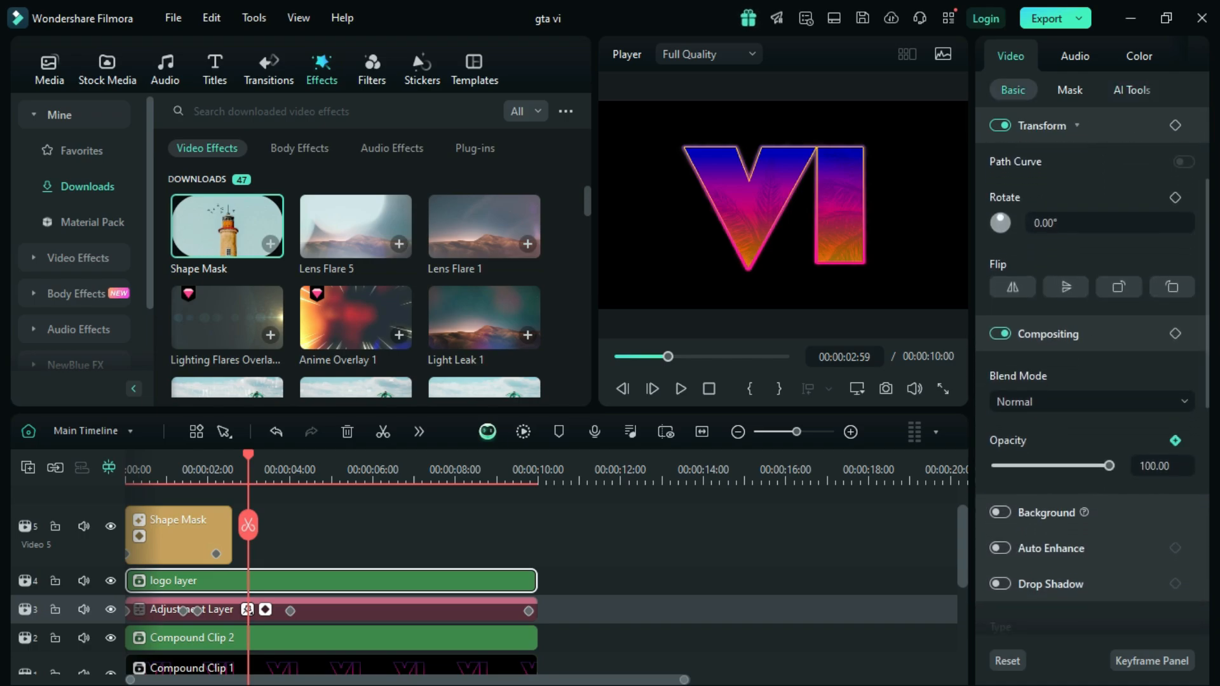
pyautogui.click(1174, 440)
pyautogui.click(1154, 466)
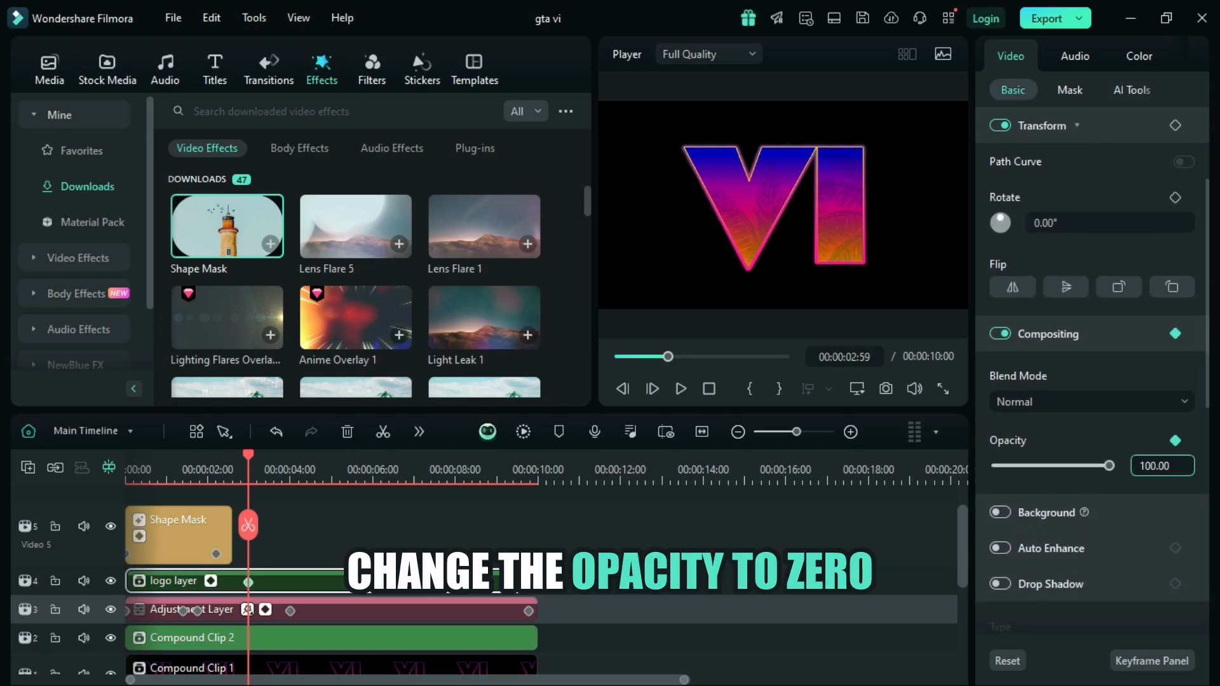
pyautogui.press('BackSpace')
pyautogui.press('BackSpace')
pyautogui.press('BackSpace')
pyautogui.write('0')
pyautogui.press('Return')
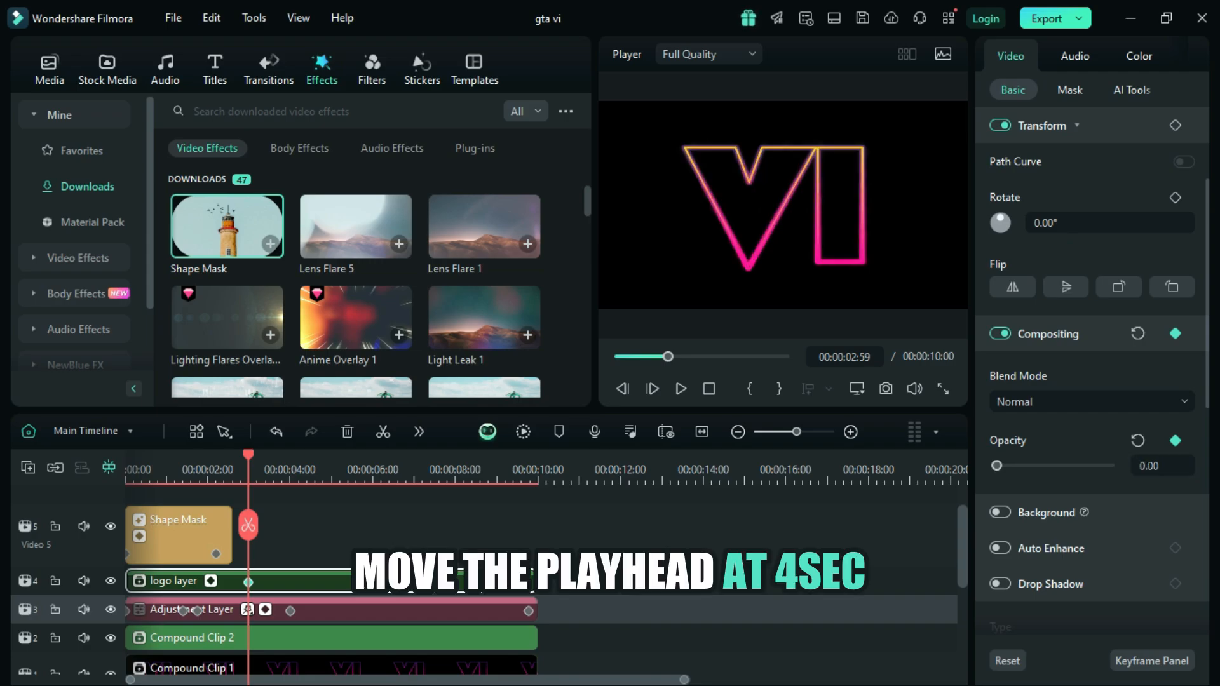
# Step: Add a second opacity keyframe to the logo layer clip at 00:00:04:56 with a value of 100
pyautogui.moveTo(247, 455); pyautogui.dragTo(328, 455)
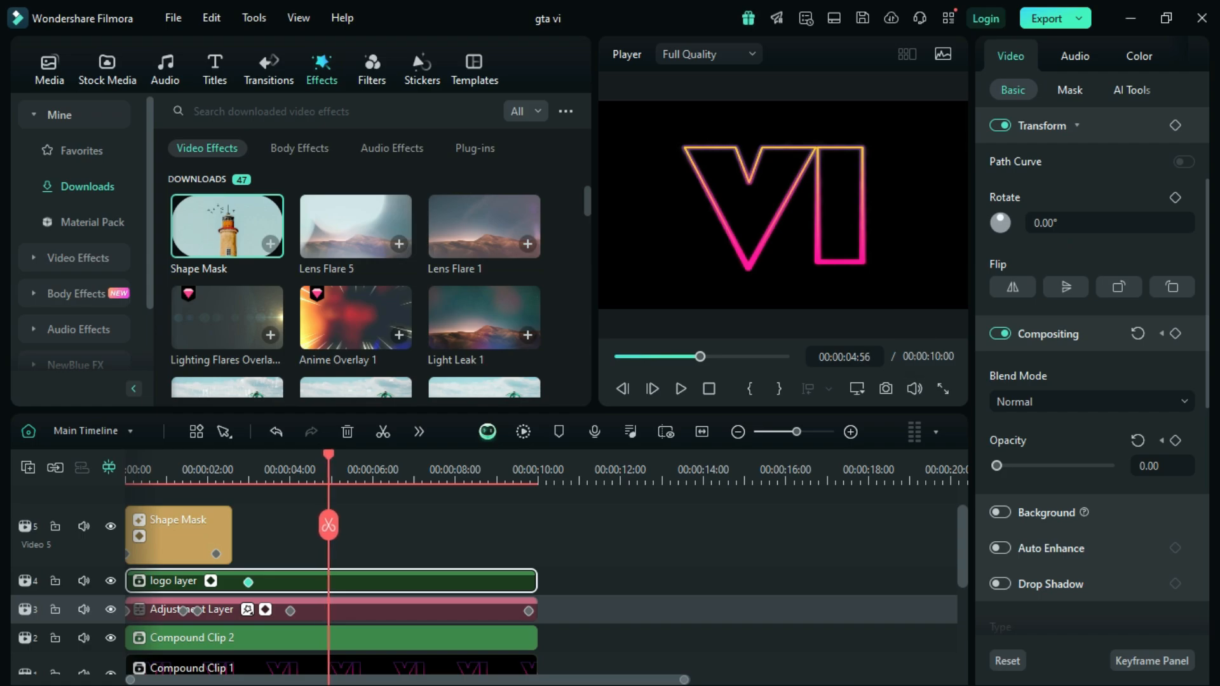
pyautogui.click(1175, 440)
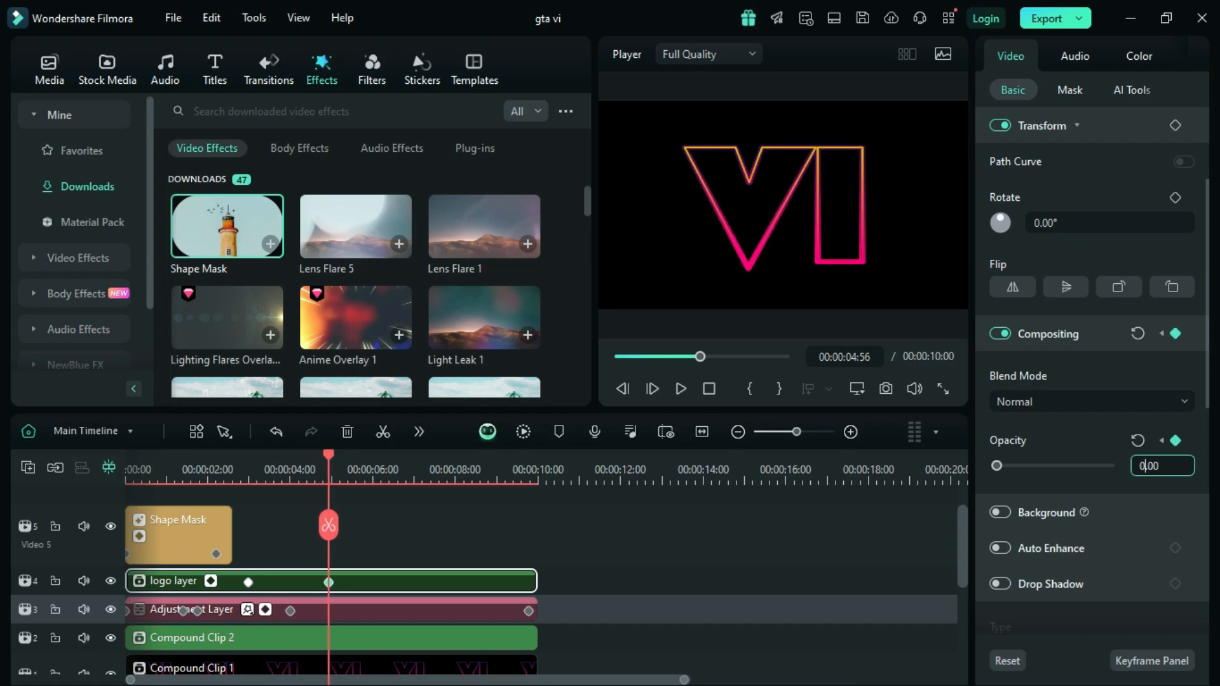
pyautogui.write('100.00')
pyautogui.press('Return')
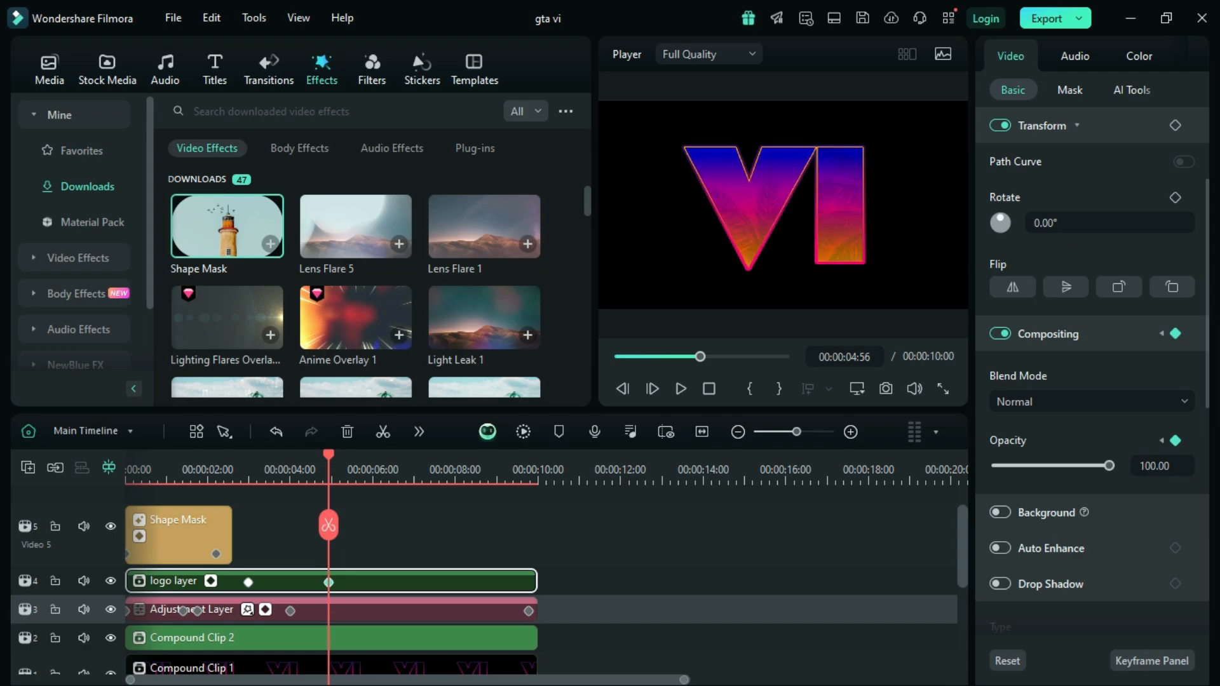
# Step: Add a Default Title to the logo layer's track in the empty space after the existing clips and preview it at 00:00:13:26
pyautogui.click(215, 68)
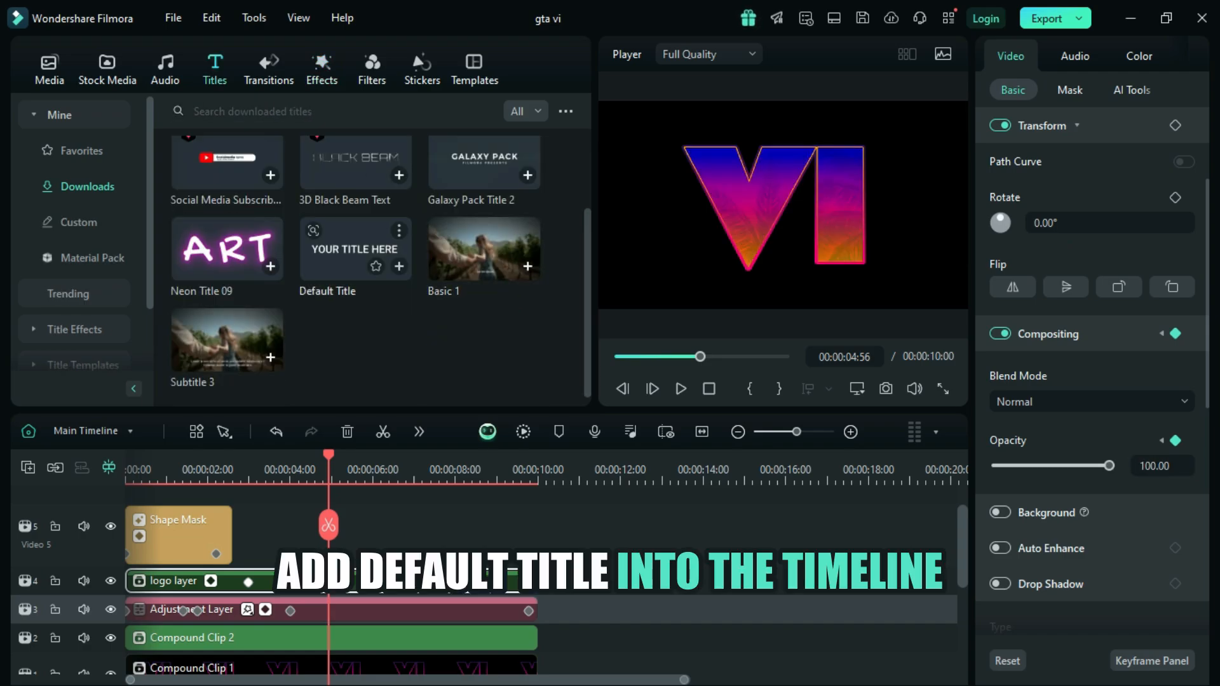
pyautogui.moveTo(356, 249); pyautogui.dragTo(629, 580)
pyautogui.moveTo(329, 456); pyautogui.dragTo(679, 457)
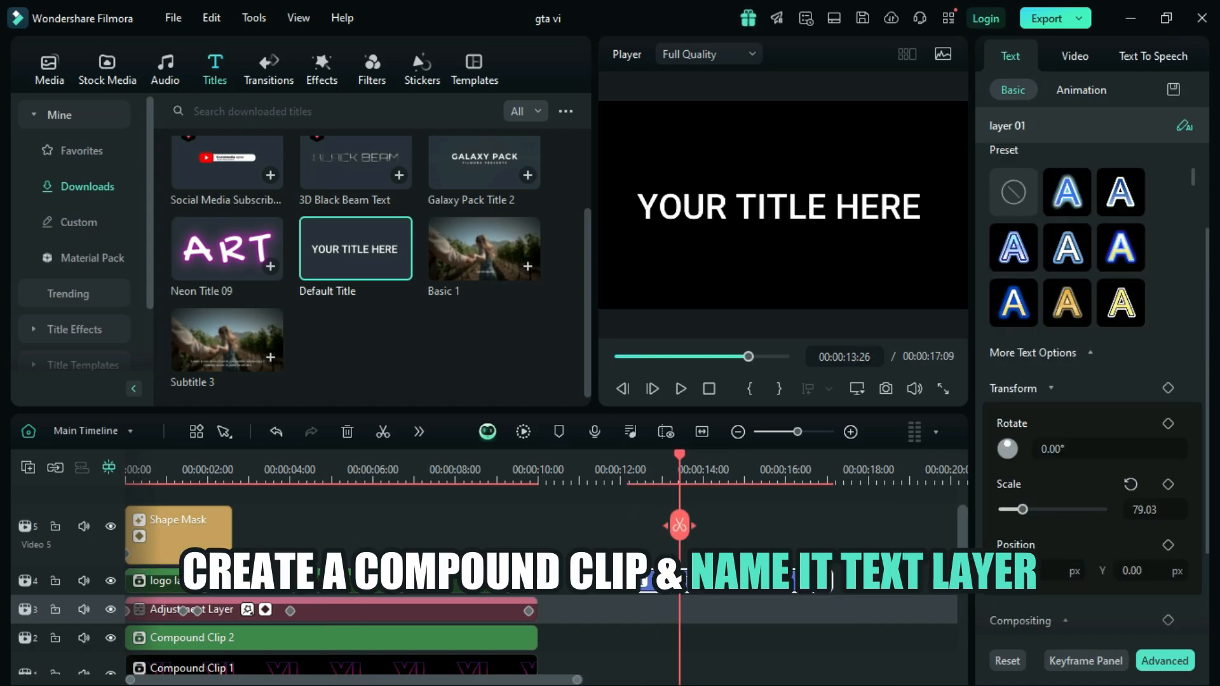
# Step: Create a compound clip from the new title and name it "text layer"
pyautogui.rightClick(719, 581)
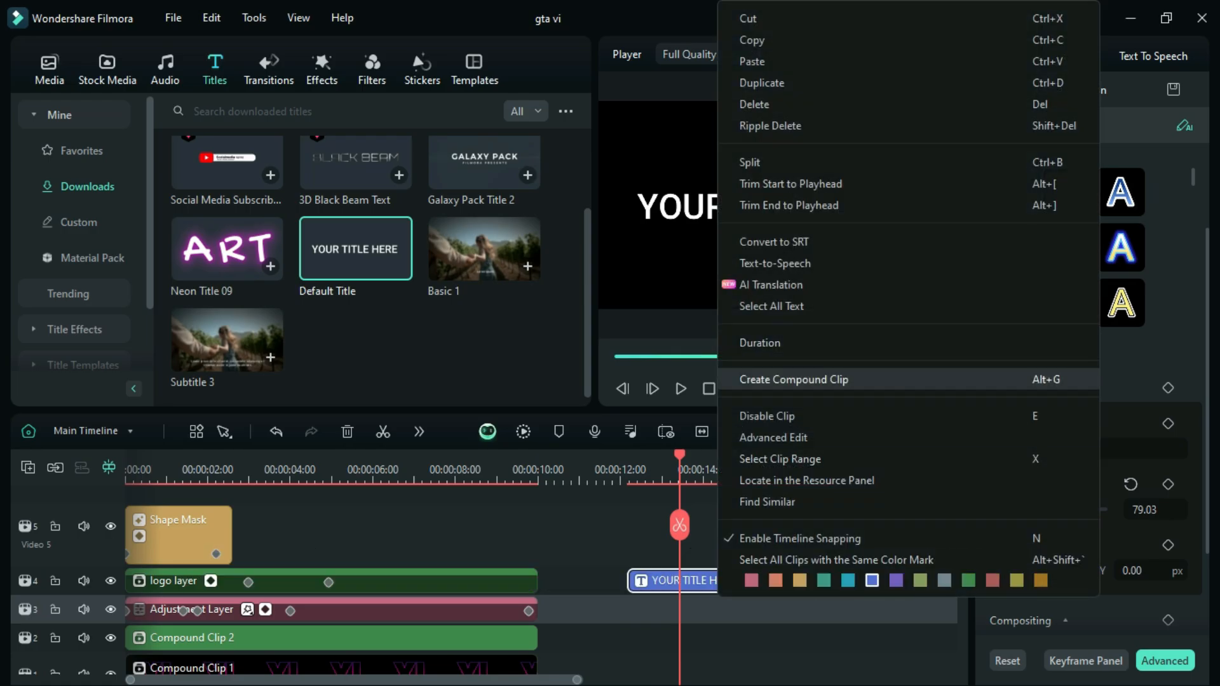
pyautogui.click(756, 380)
pyautogui.write('tex')
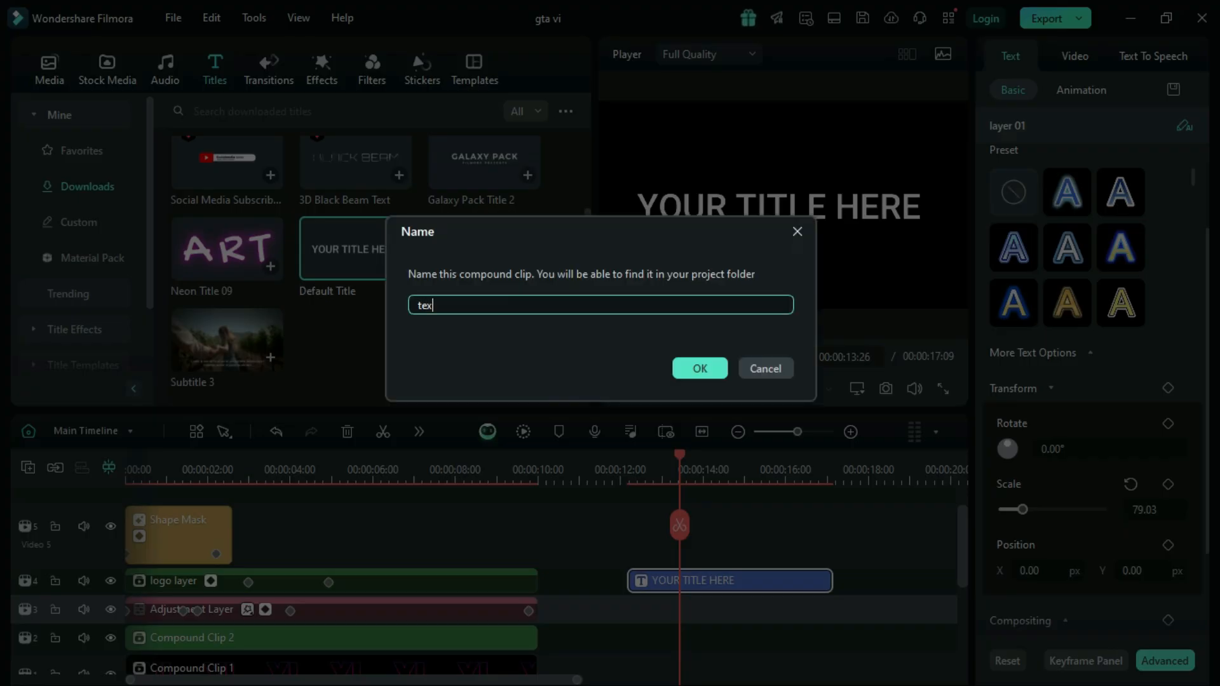
pyautogui.write('t layer')
pyautogui.click(699, 369)
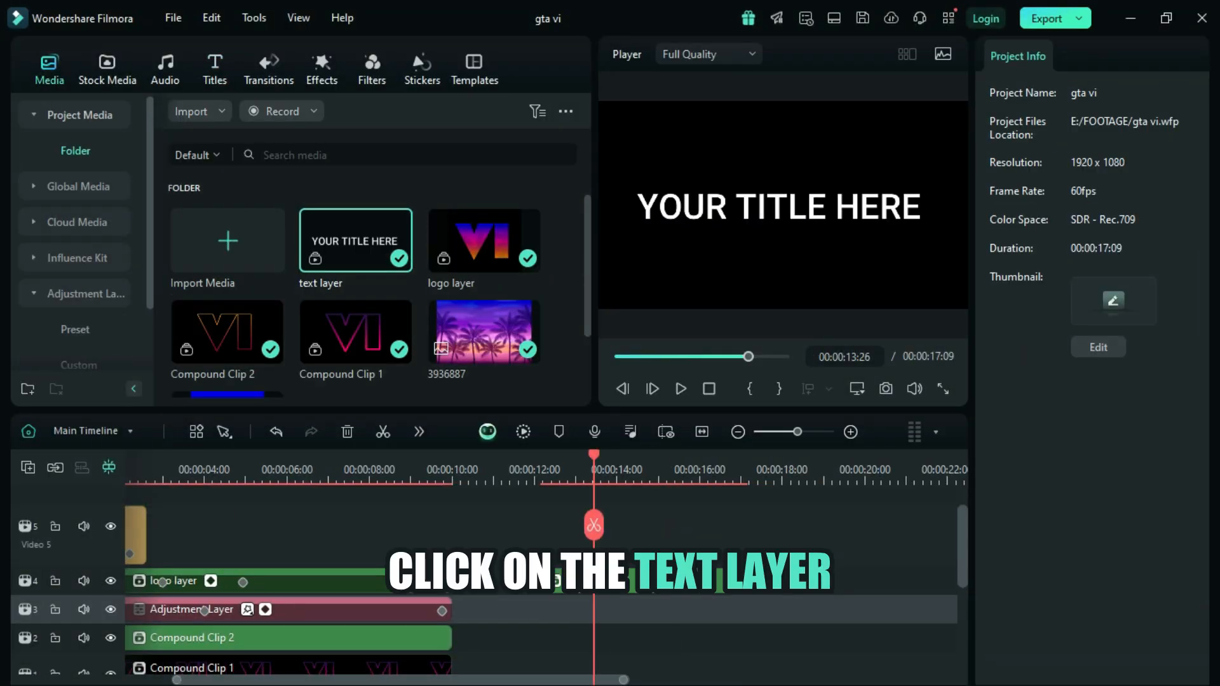
# Step: Open the text layer compound clip's own timeline and select the title clip inside it
pyautogui.doubleClick(643, 581)
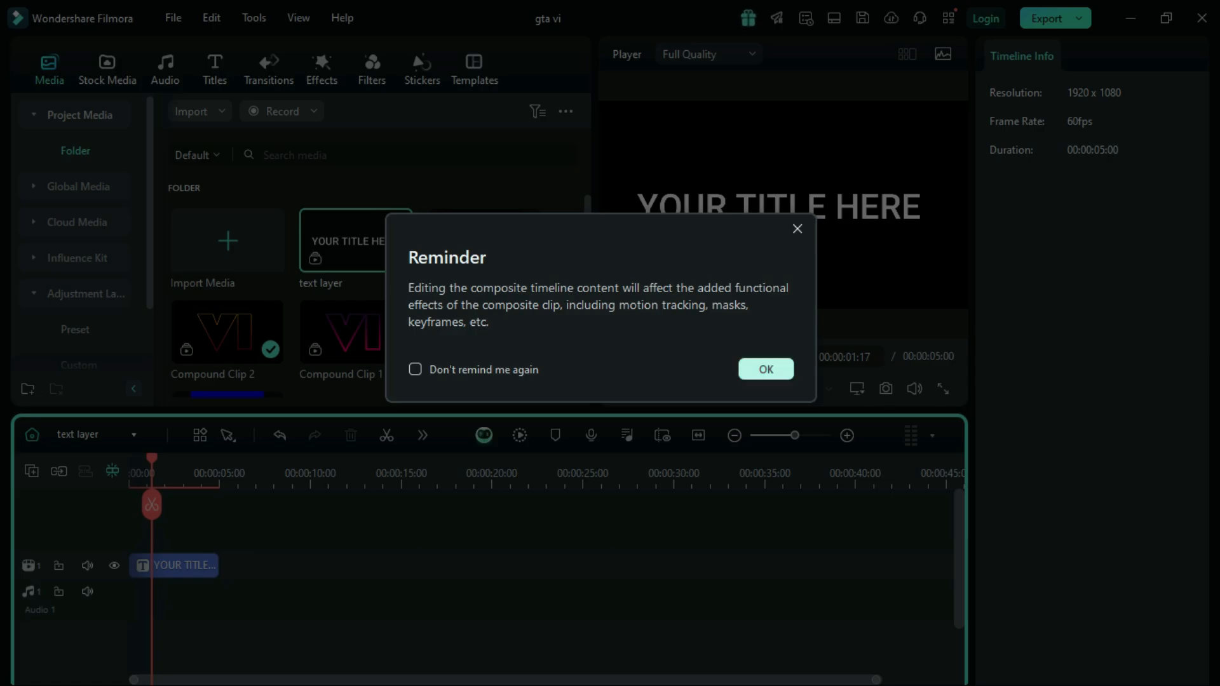
pyautogui.click(766, 369)
pyautogui.click(190, 565)
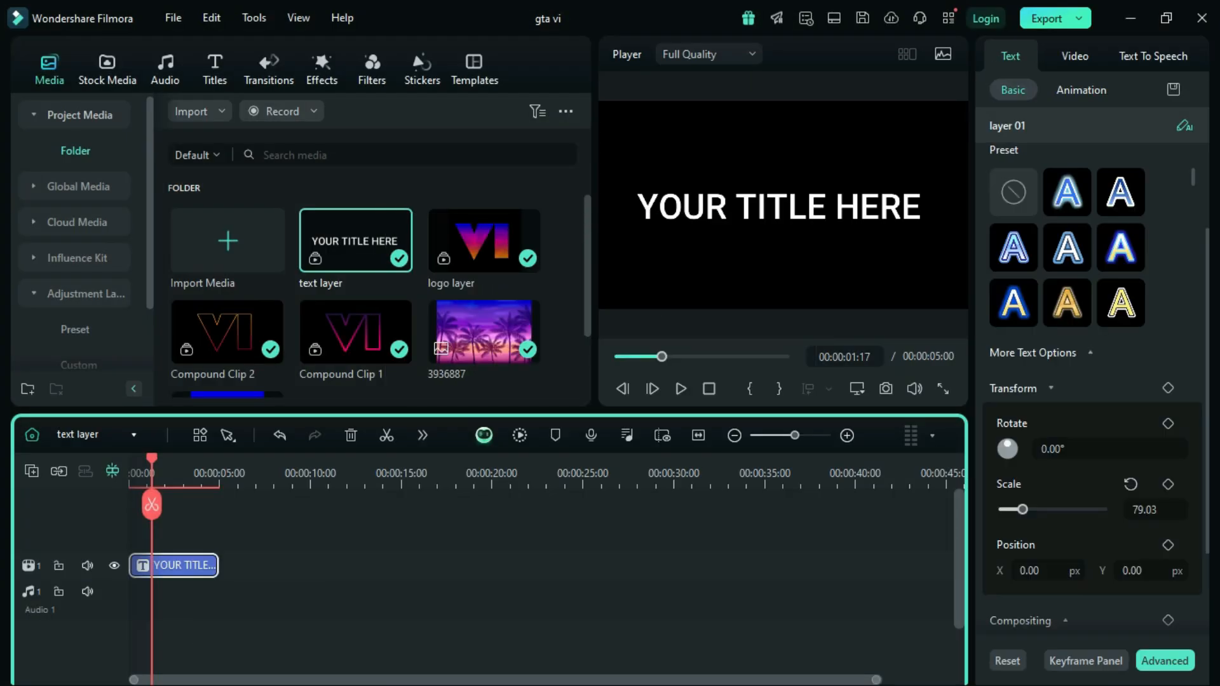
# Step: Replace the title's placeholder text with GRAND, THEFT and AUTO on three separate lines
pyautogui.moveTo(1207, 381); pyautogui.dragTo(1207, 261)
pyautogui.click(1091, 191)
pyautogui.hotkey('ctrl', 'a')
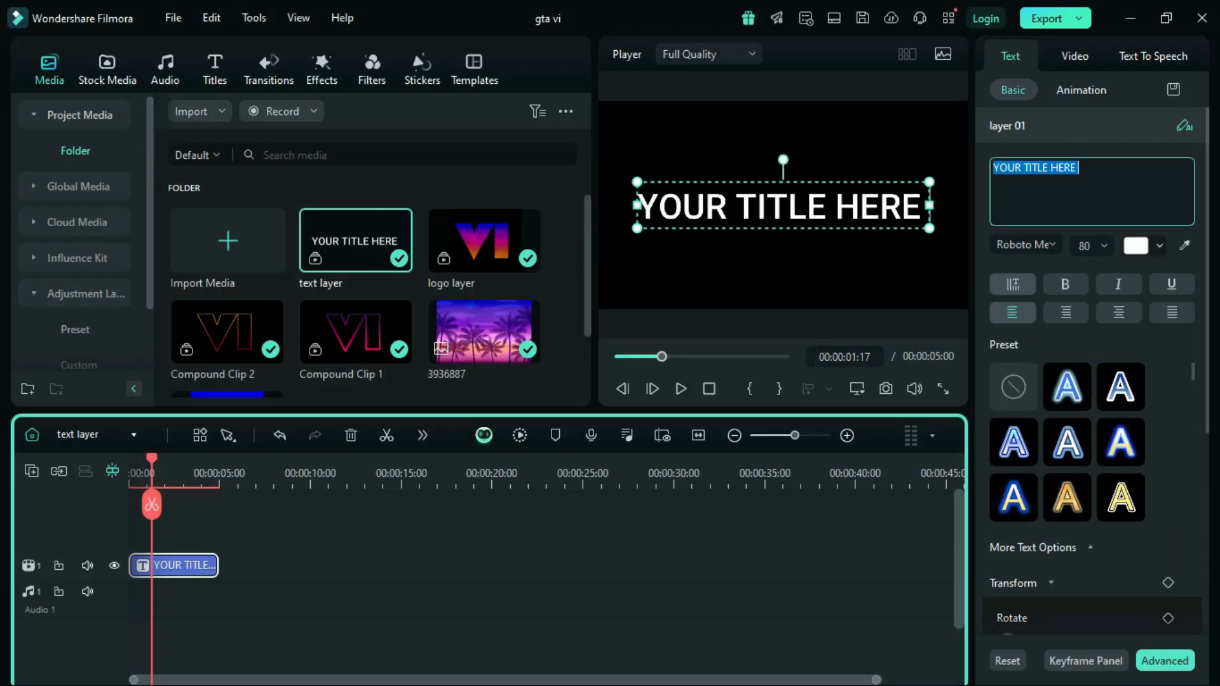
pyautogui.press('BackSpace')
pyautogui.write('GRAND')
pyautogui.press('Return')
pyautogui.write('THEFT')
pyautogui.press('Return')
pyautogui.write('AUTO')
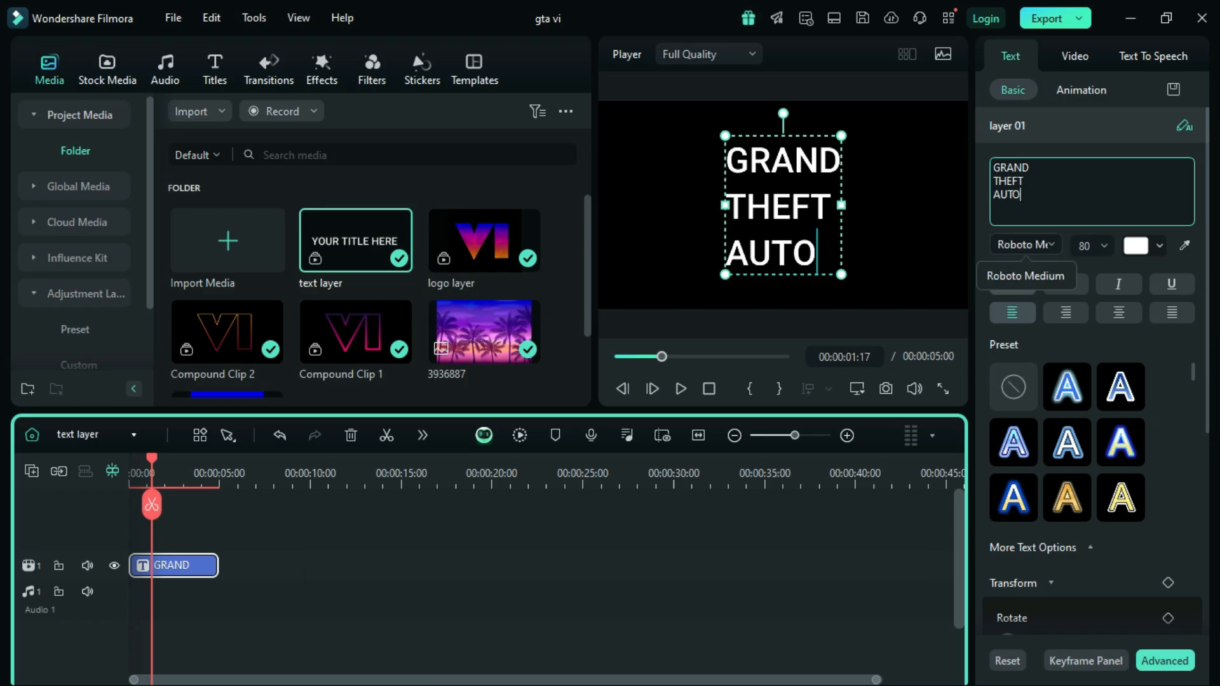
# Step: Change the title's font to PricedownBl-Regular
pyautogui.click(1025, 244)
pyautogui.scroll(10, 991, 369)
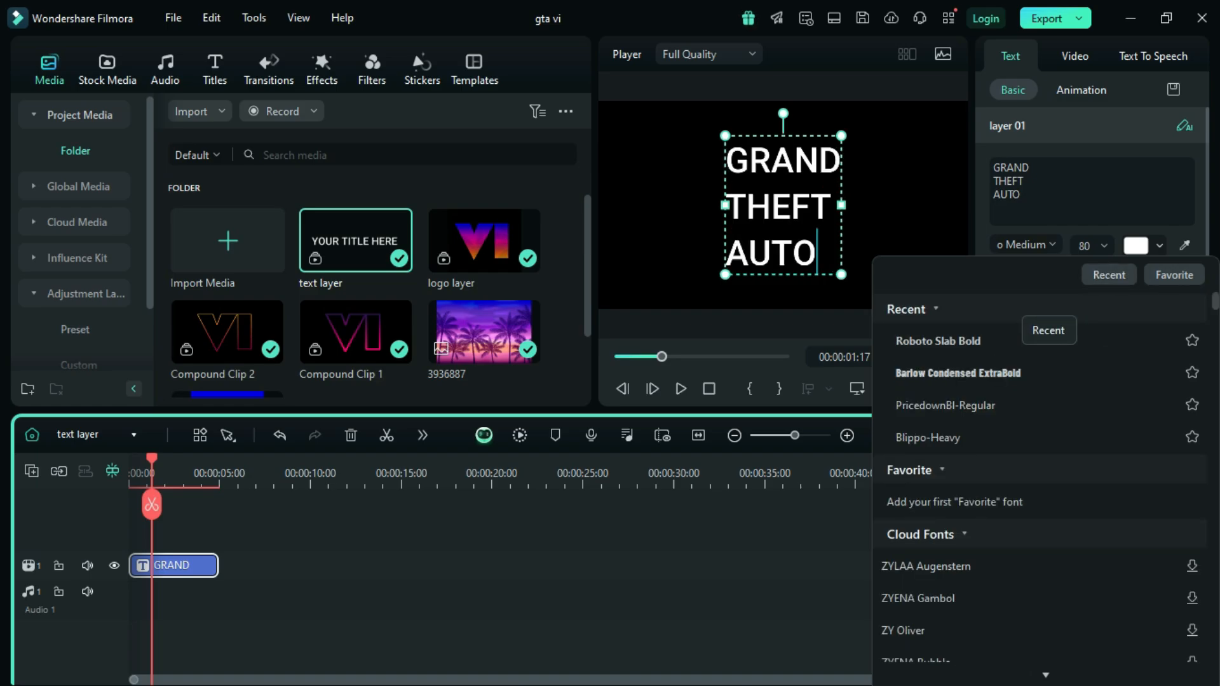
pyautogui.click(921, 401)
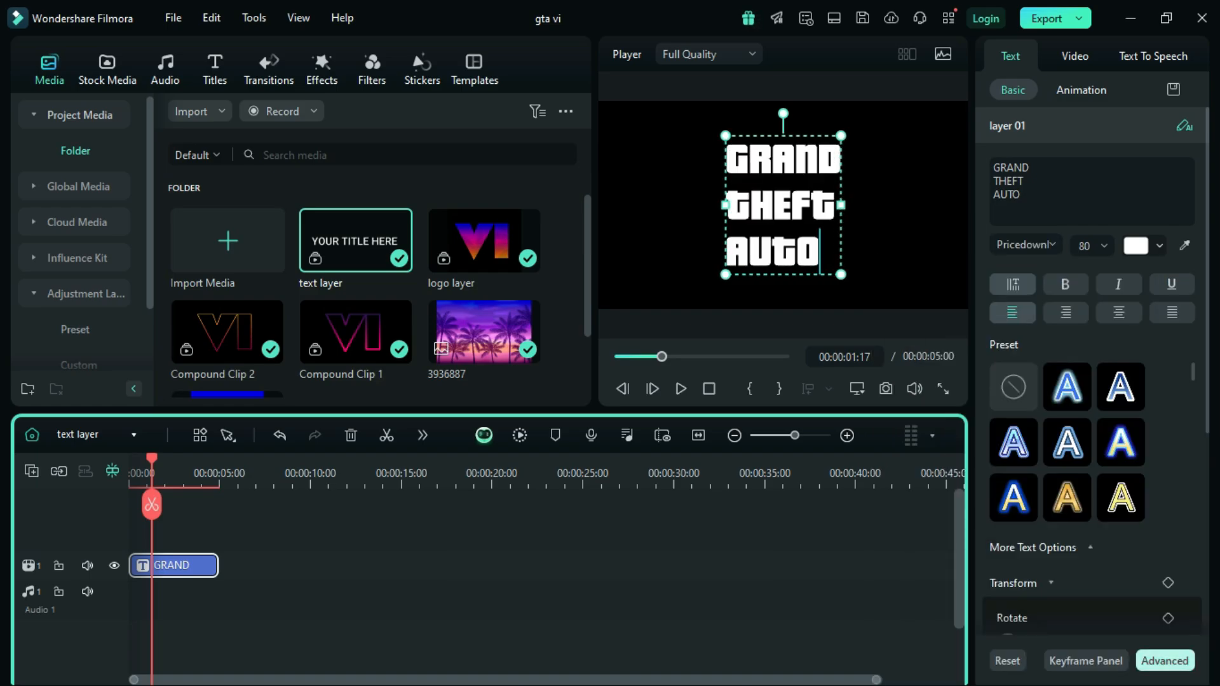
# Step: In the advanced text editor, set the line spacing to -32 and indent THEFT by three spaces and AUTO by two
pyautogui.click(1164, 661)
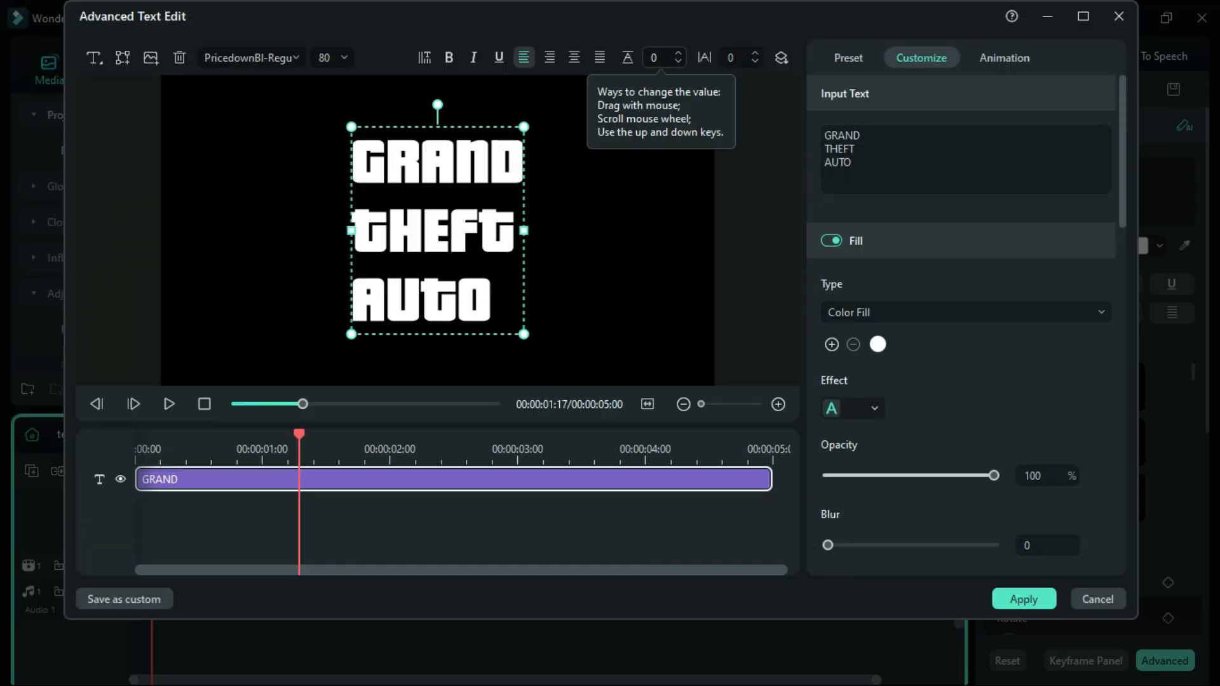
pyautogui.scroll(-11, 661, 58)
pyautogui.click(661, 58)
pyautogui.click(666, 58)
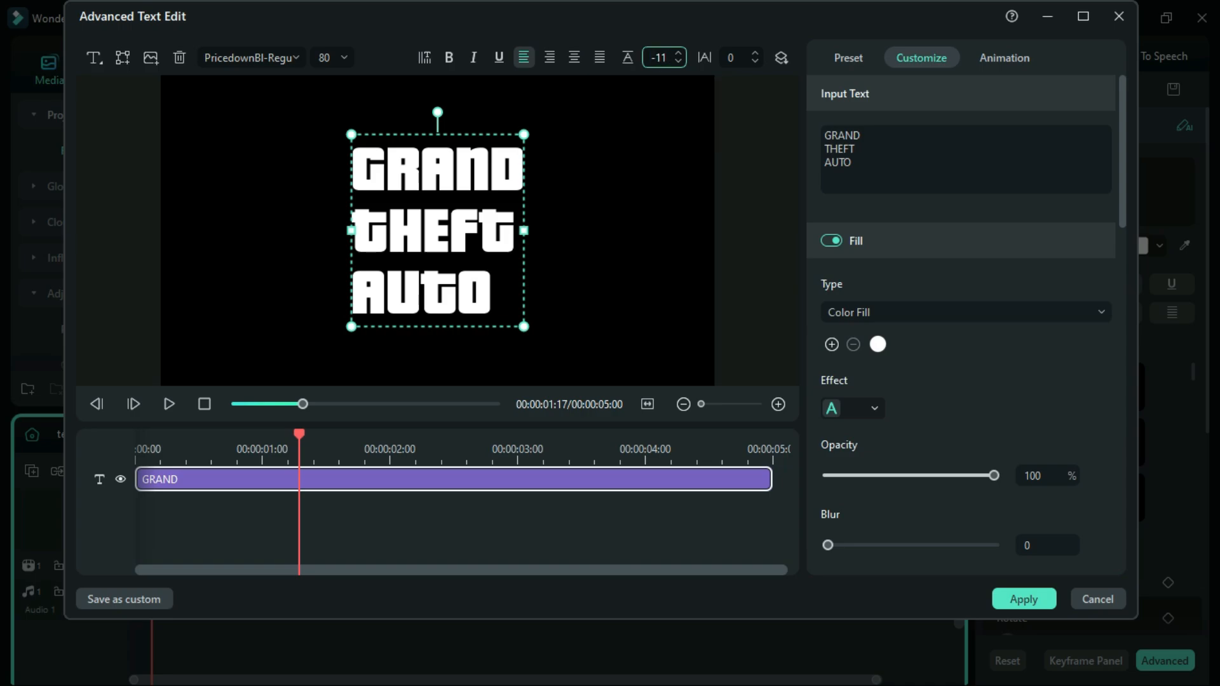
pyautogui.press('BackSpace')
pyautogui.press('BackSpace')
pyautogui.write('32')
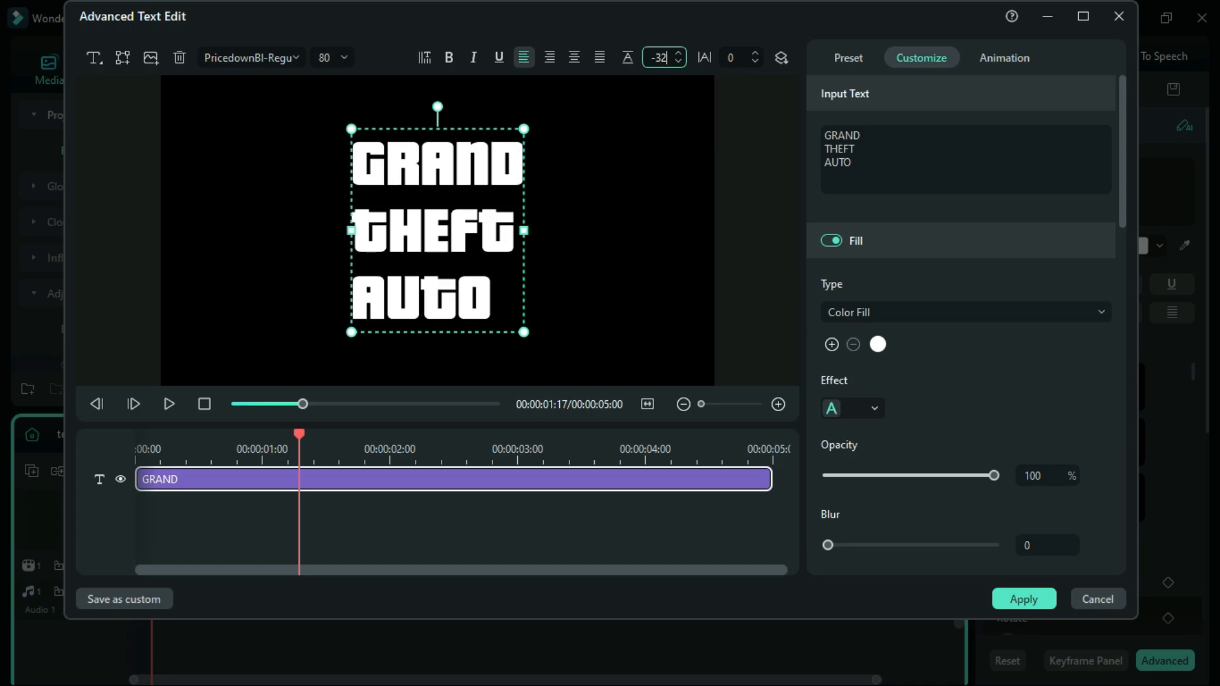
pyautogui.press('Return')
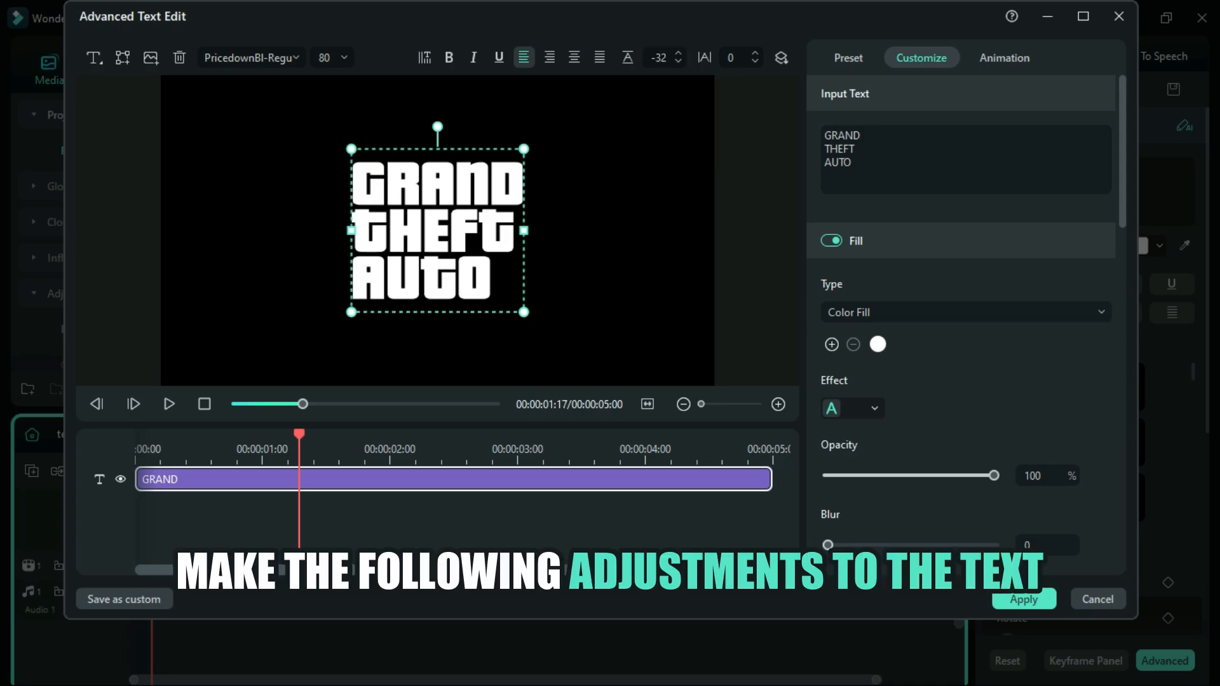
pyautogui.click(824, 149)
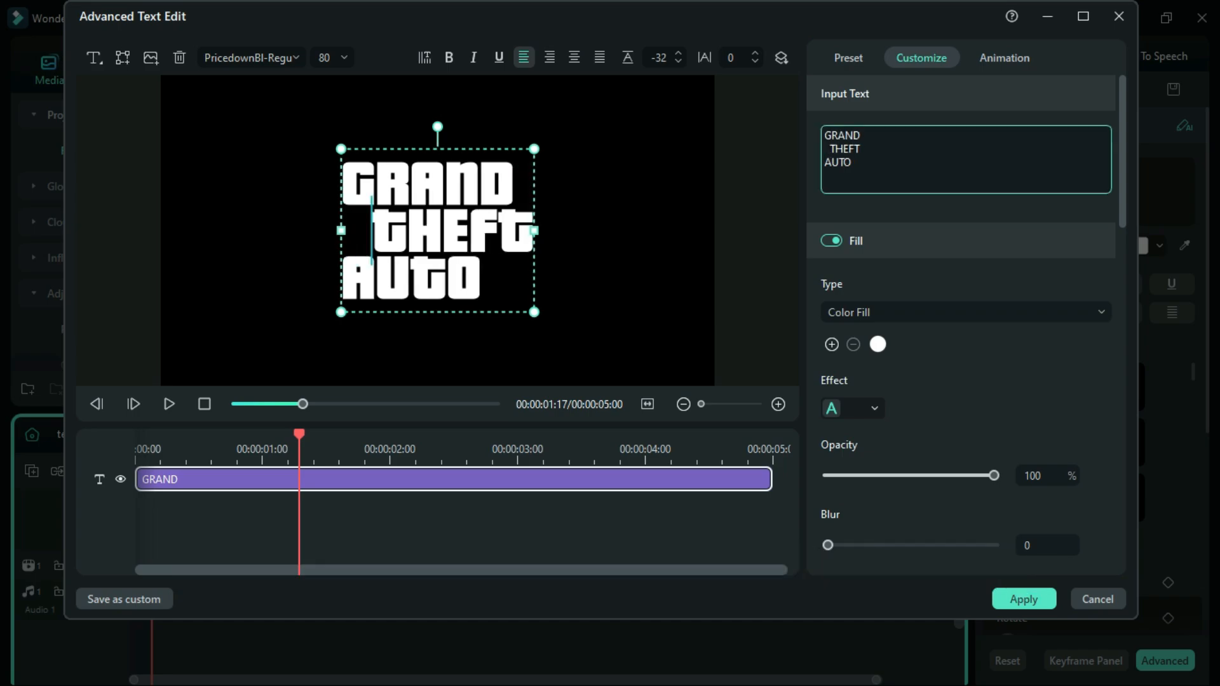
pyautogui.click(825, 163)
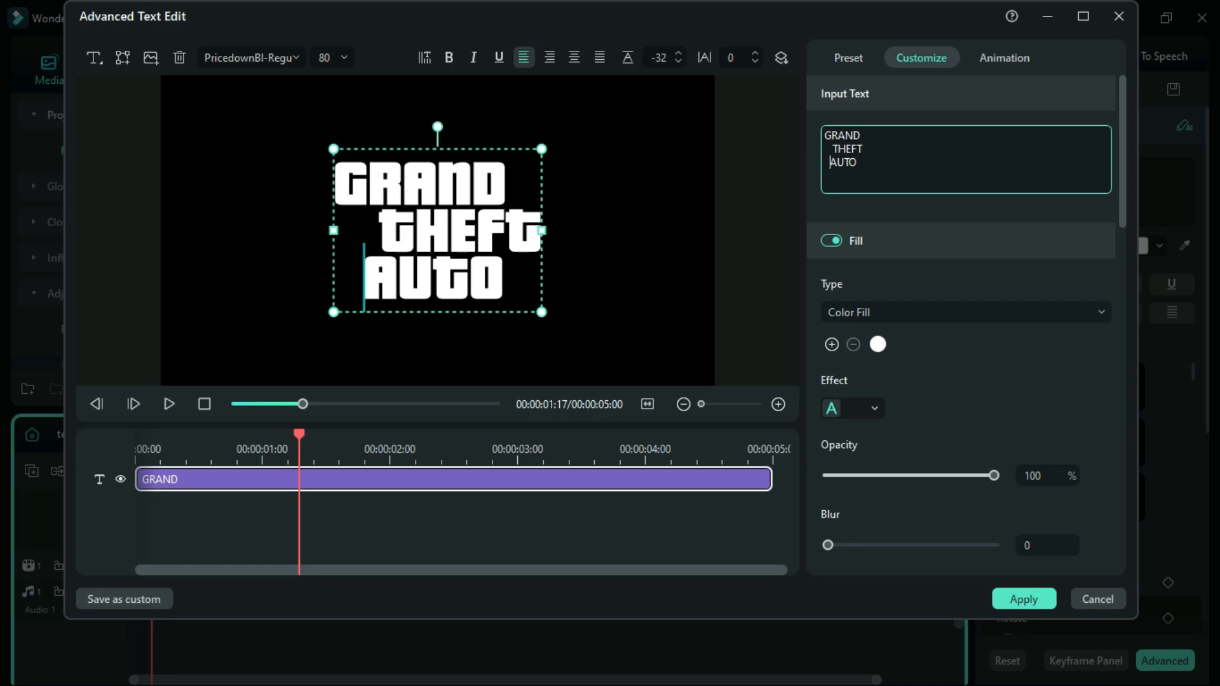
# Step: Disable the title's text fill and enable a white outline
pyautogui.scroll(-1, 831, 182)
pyautogui.click(831, 183)
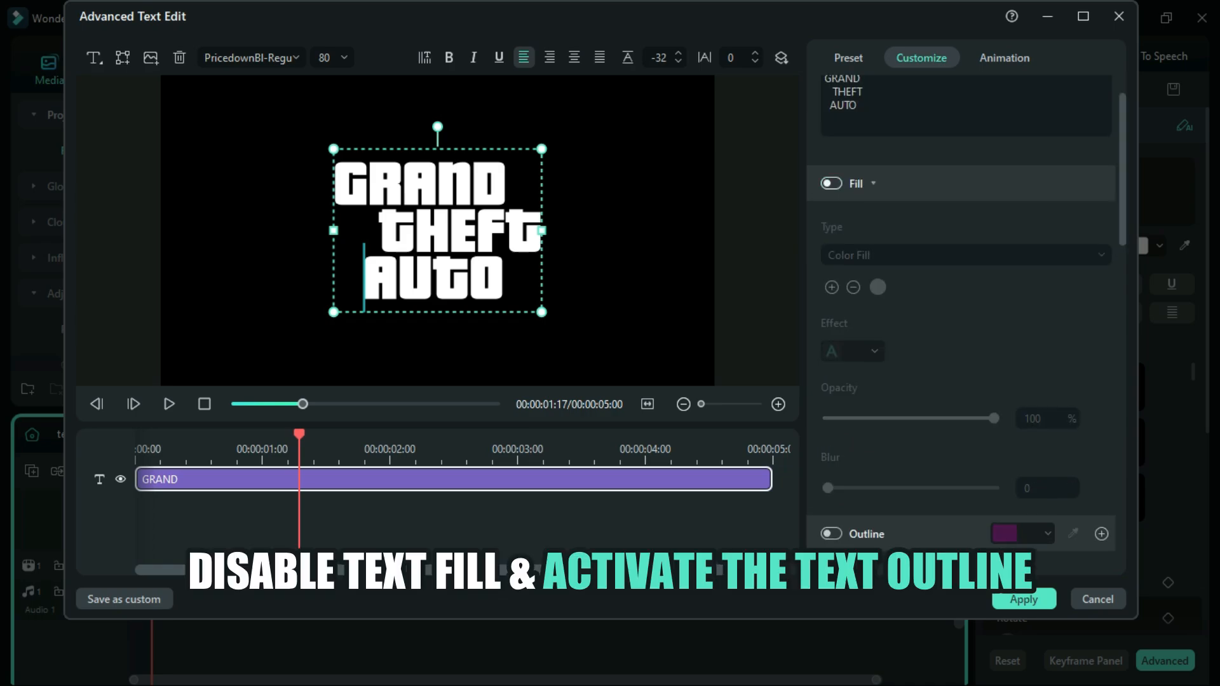
pyautogui.click(831, 533)
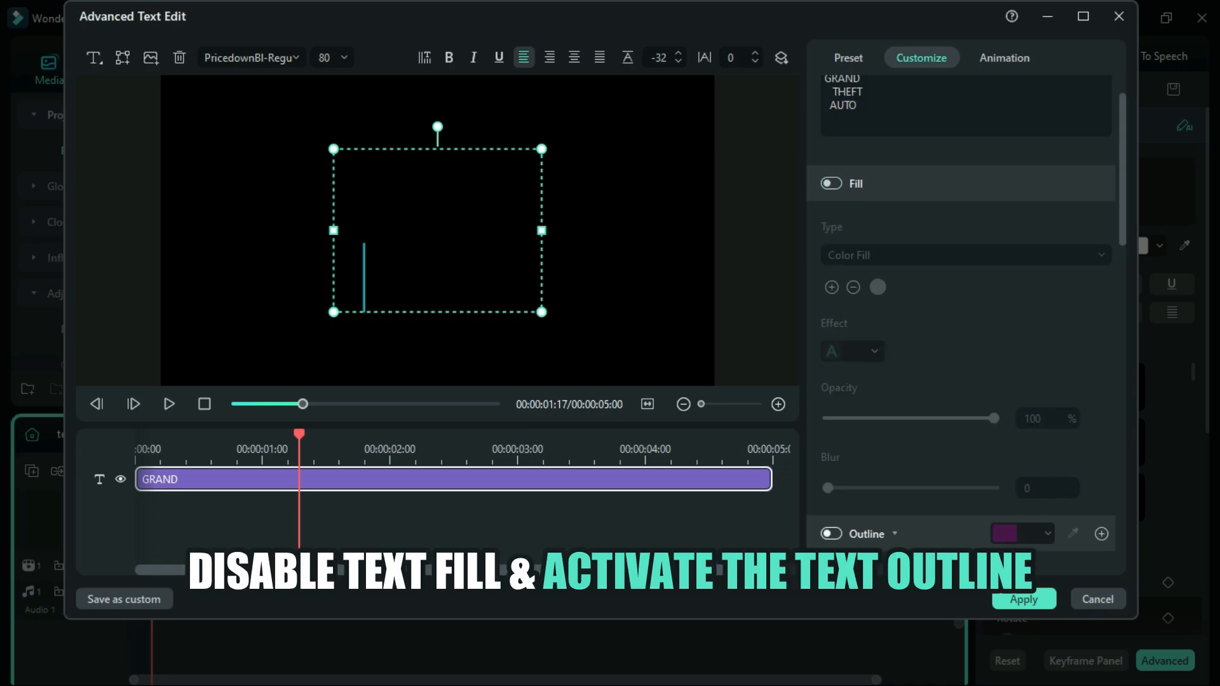
pyautogui.scroll(-2, 960, 318)
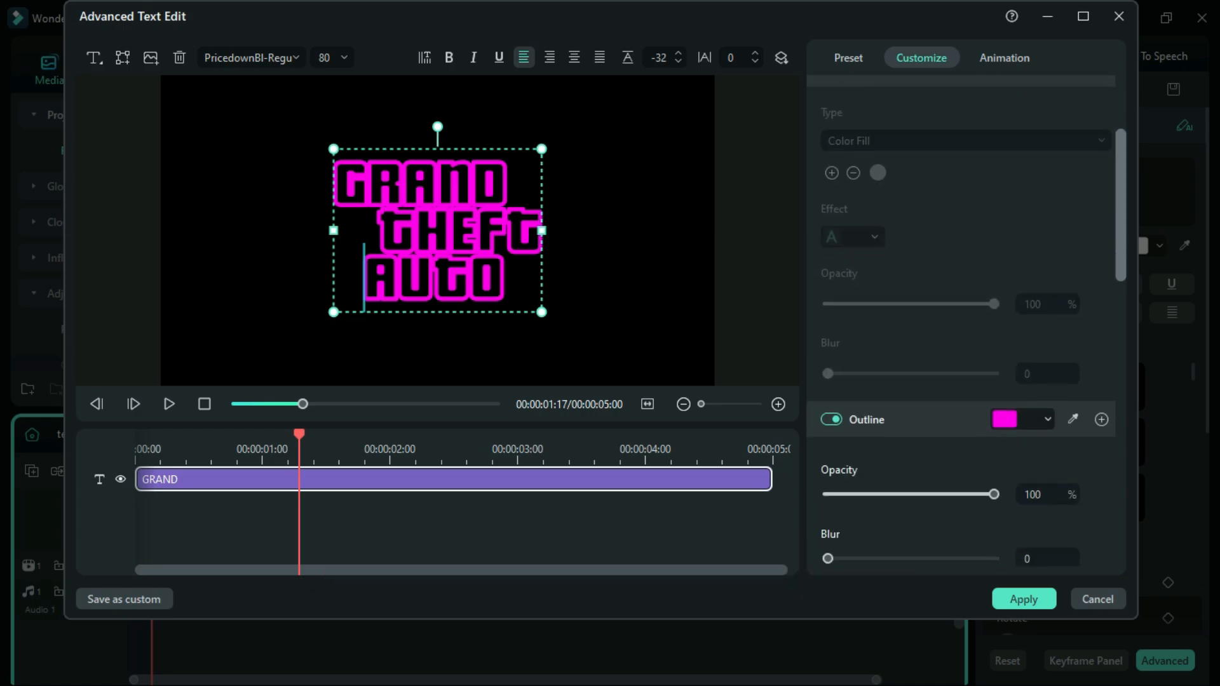
pyautogui.click(1022, 419)
pyautogui.click(1130, 535)
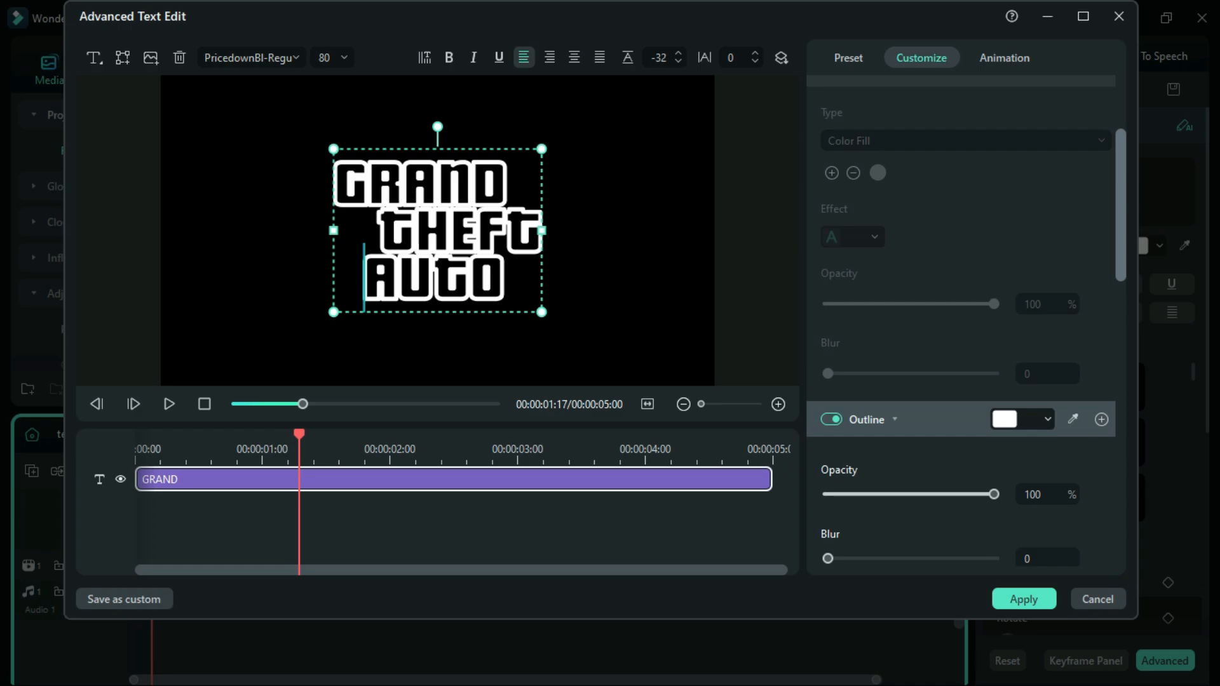
# Step: Set the text outline's thickness to 13 and apply the advanced text edits
pyautogui.scroll(-5, 966, 318)
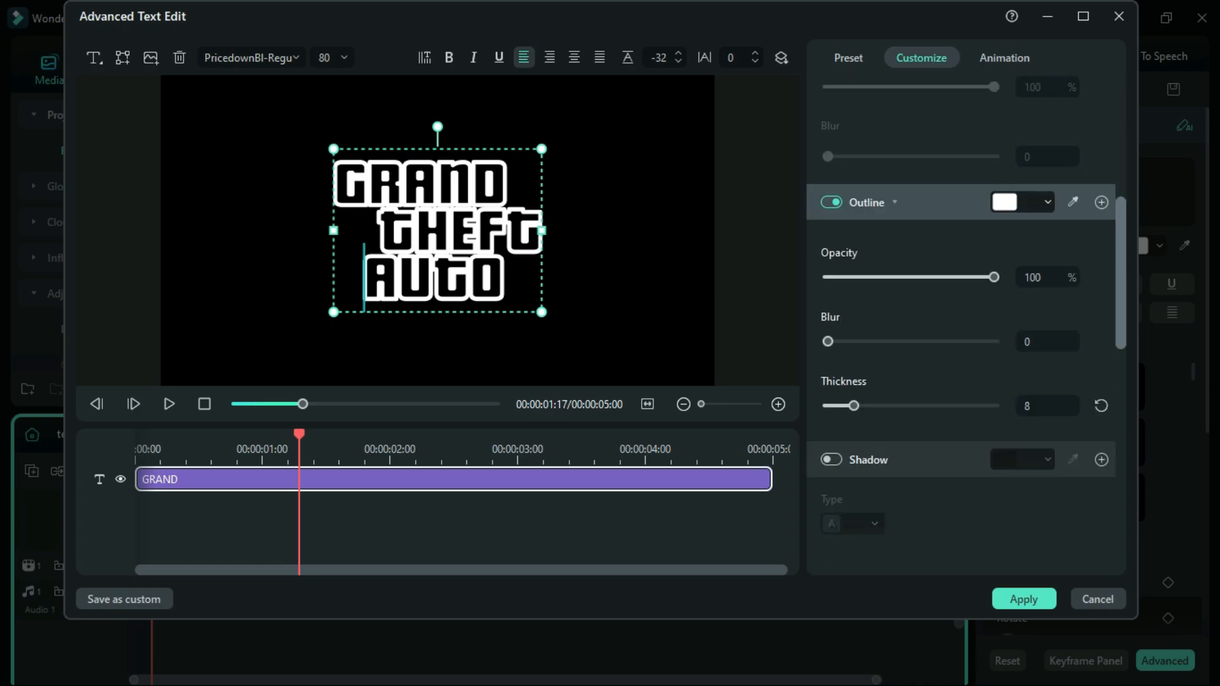
pyautogui.click(1045, 398)
pyautogui.write('13')
pyautogui.press('Return')
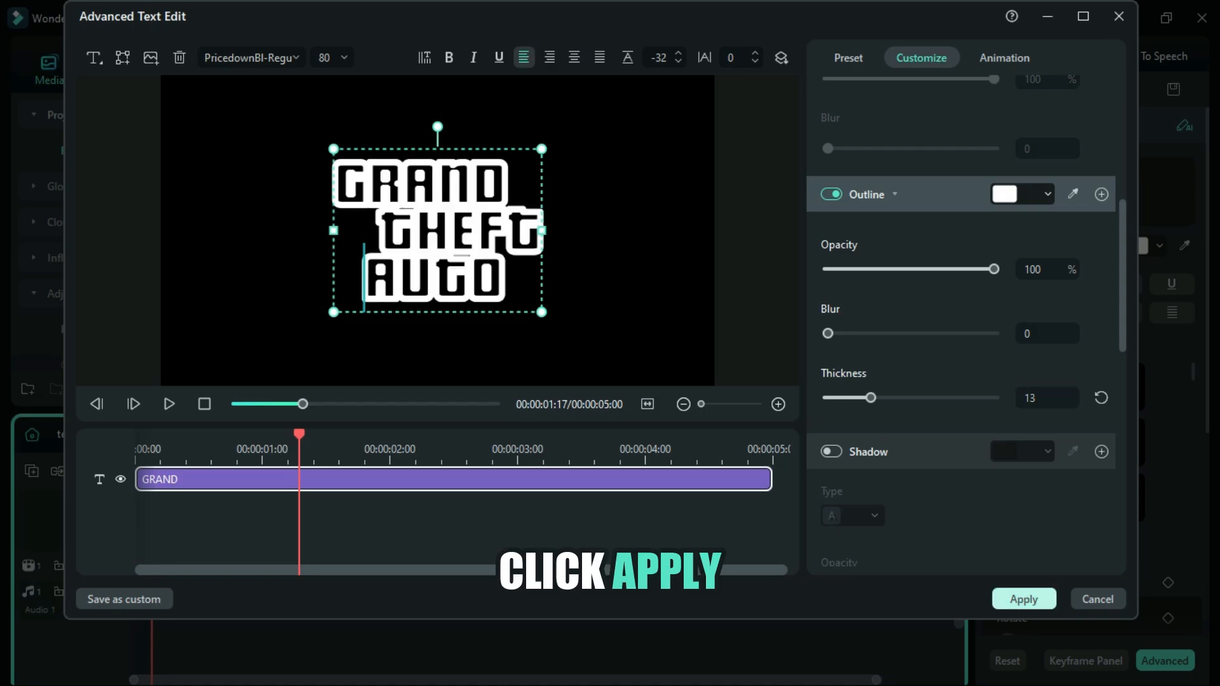
pyautogui.click(1024, 599)
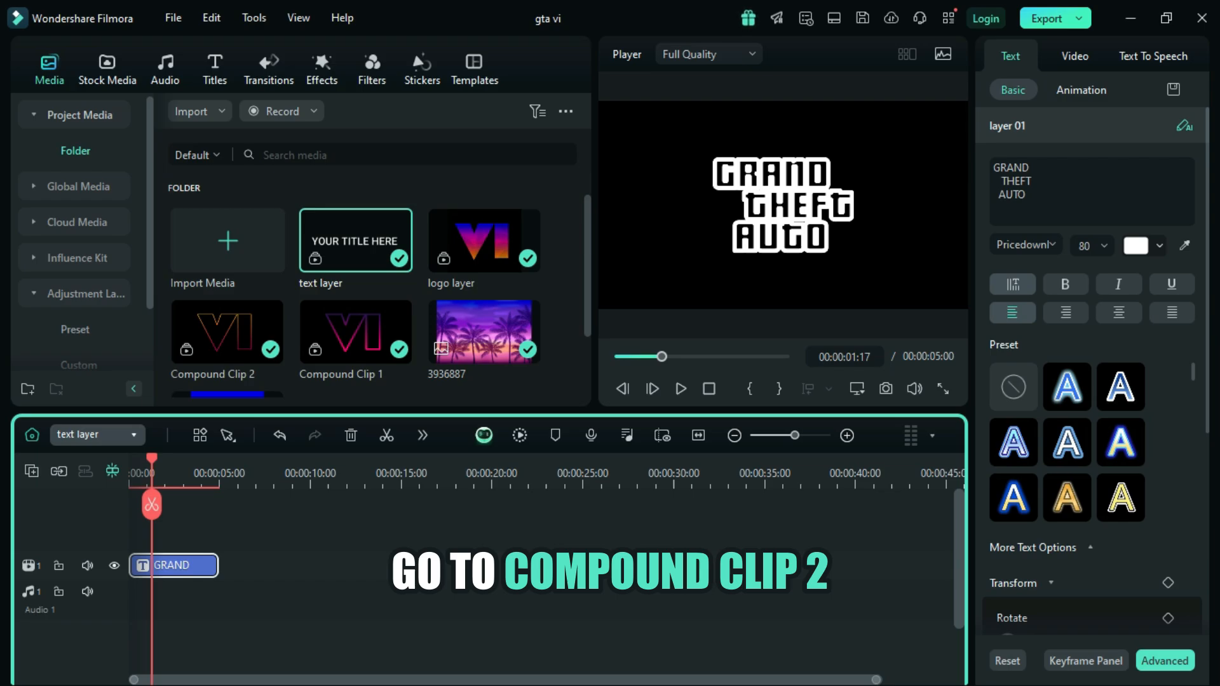
# Step: Switch to the Compound Clip 2 timeline and copy its adjustment layer with the BCC Radial Tint effect
pyautogui.click(97, 434)
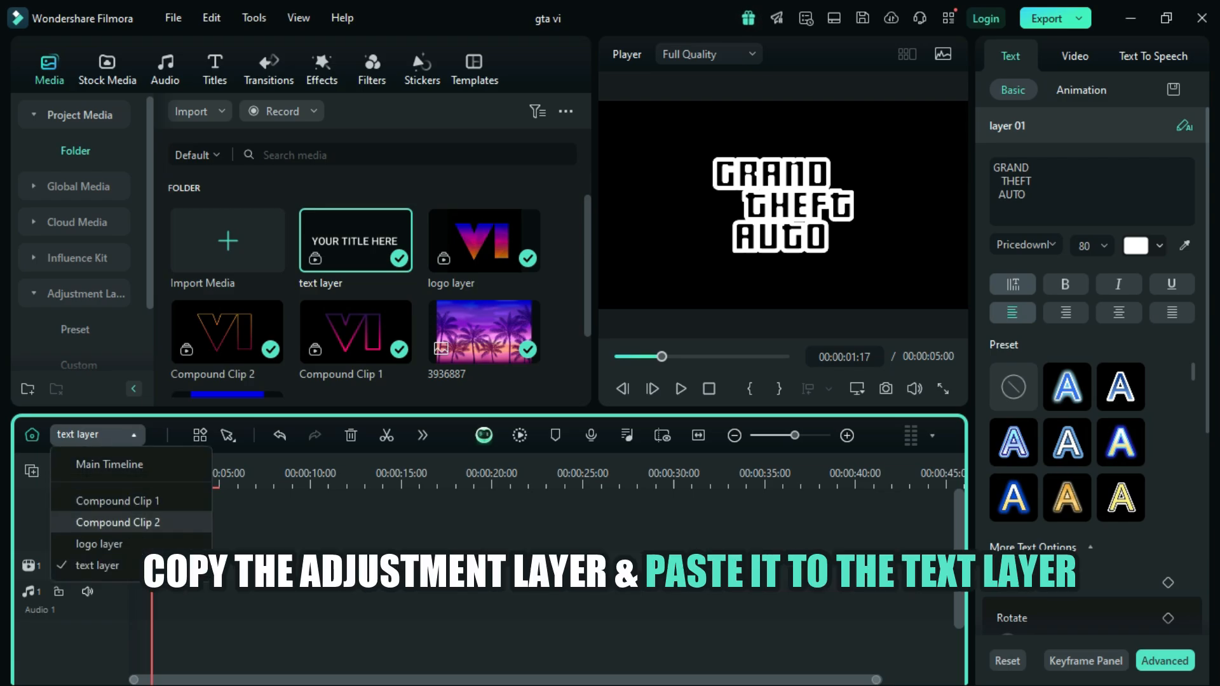
pyautogui.click(118, 522)
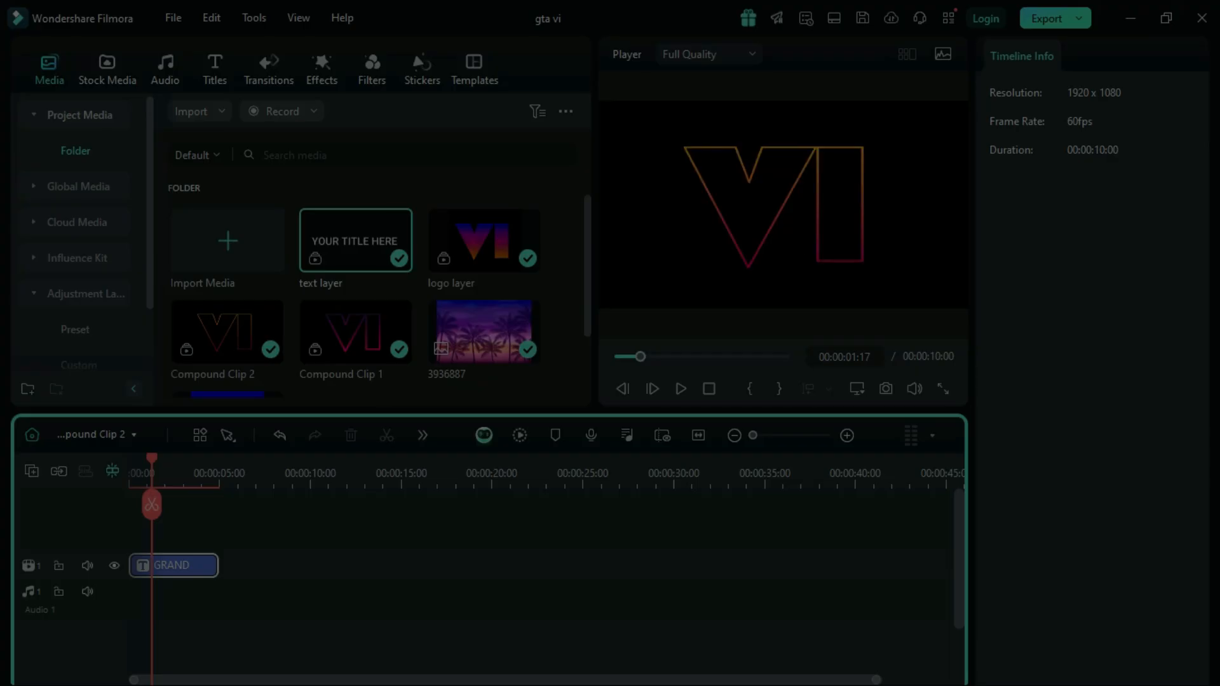
pyautogui.press('Return')
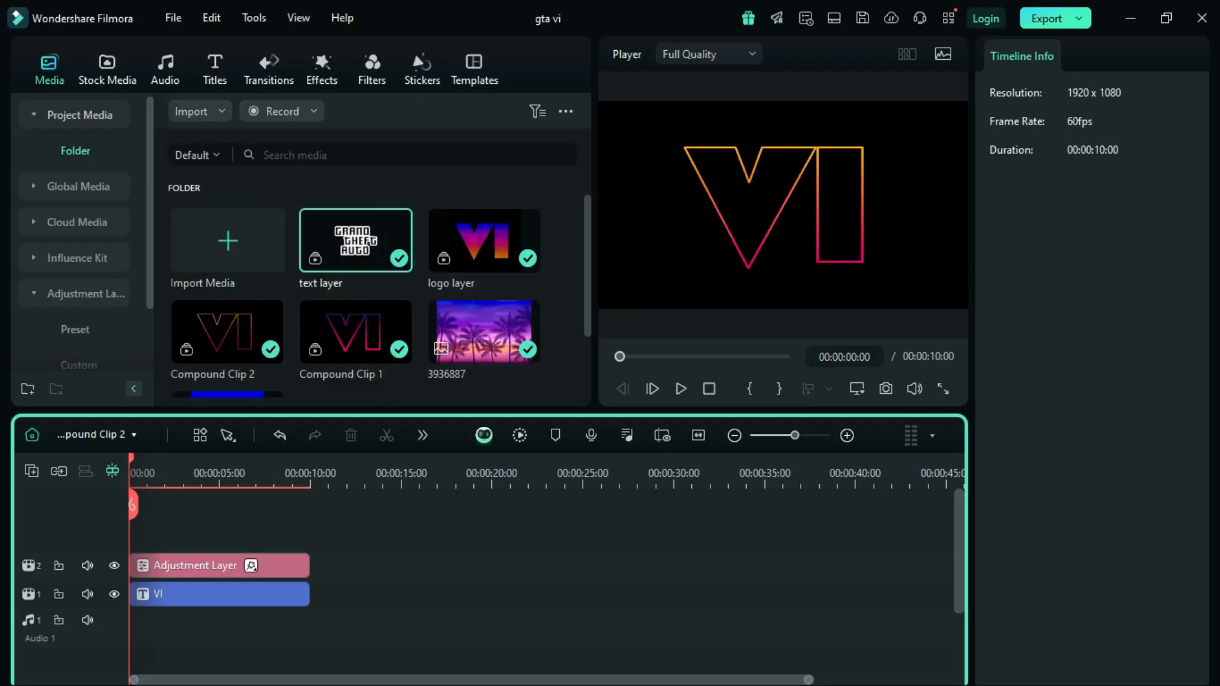
pyautogui.click(220, 565)
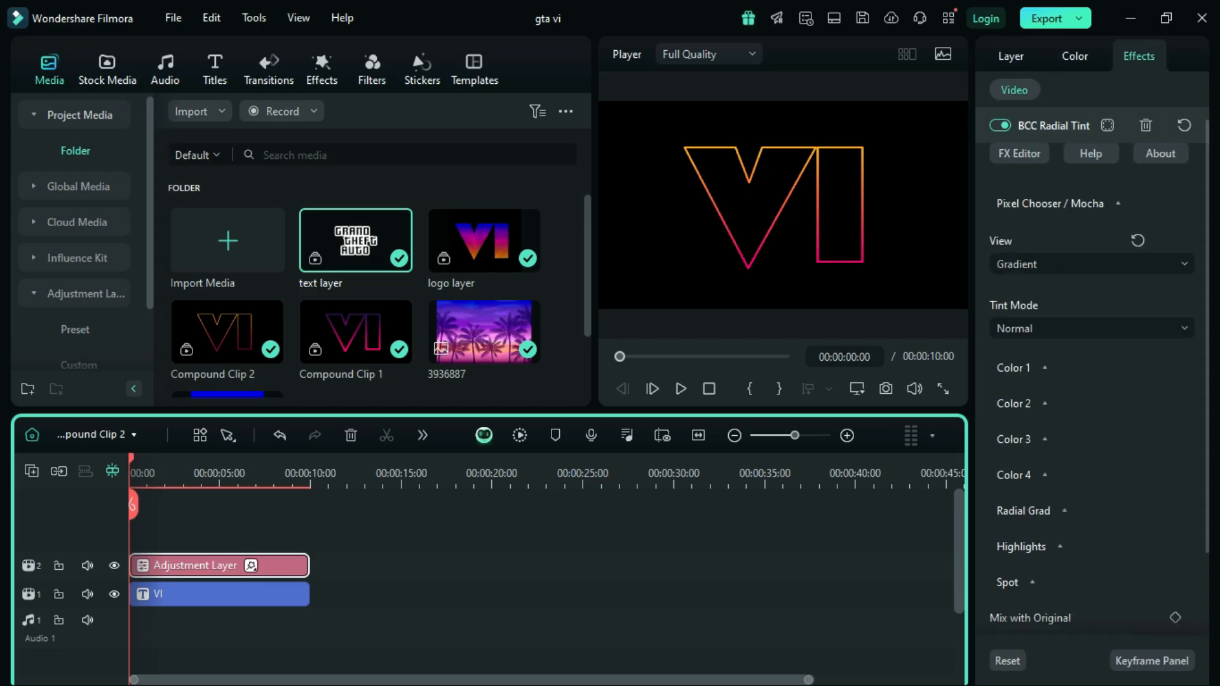
pyautogui.rightClick(208, 565)
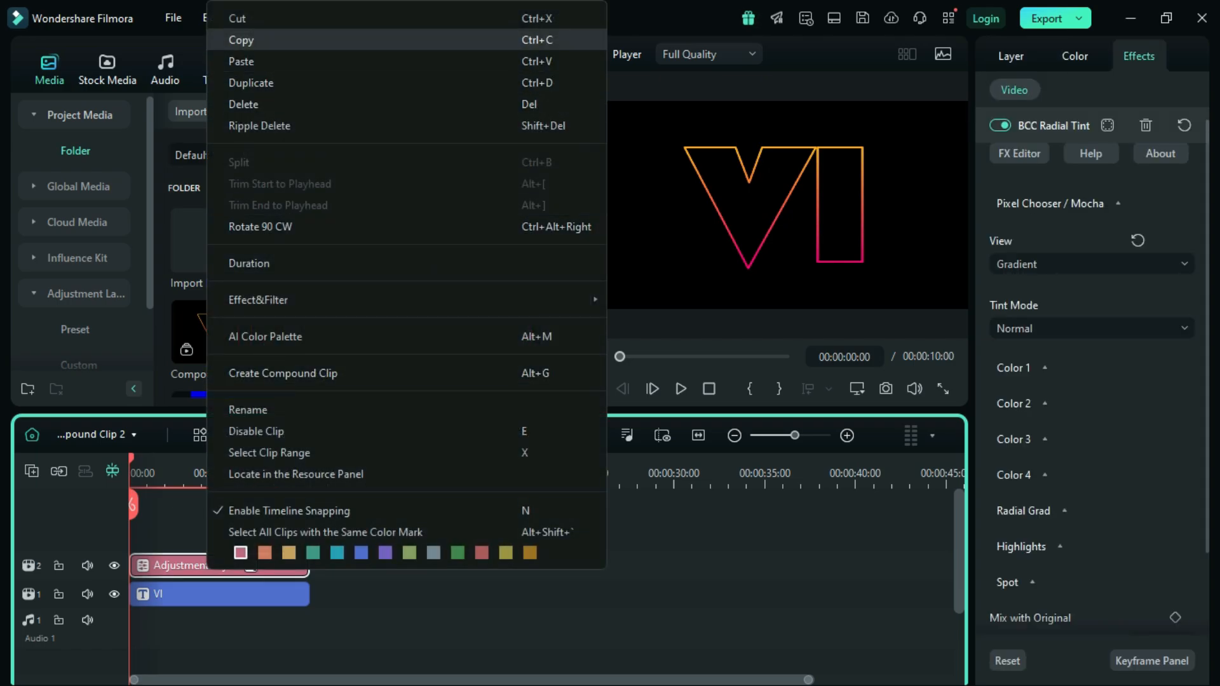
pyautogui.click(254, 40)
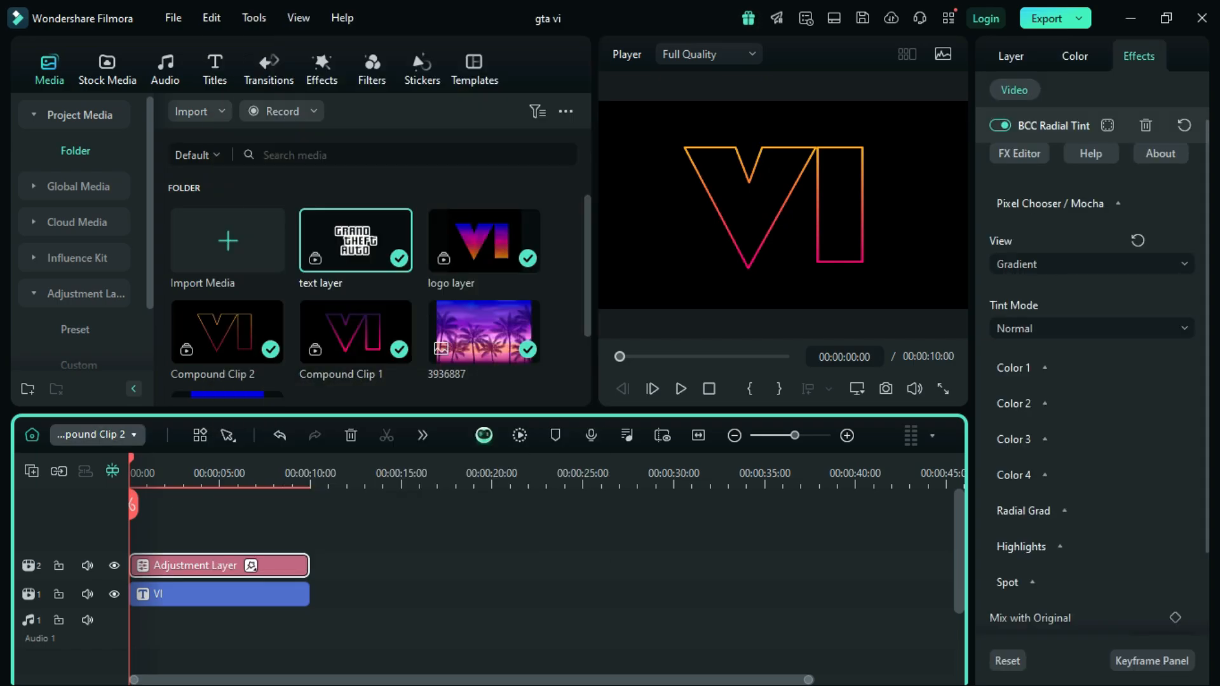
# Step: Paste the copied BCC Radial Tint adjustment layer at the start of the text layer timeline, above the GRAND title
pyautogui.click(95, 435)
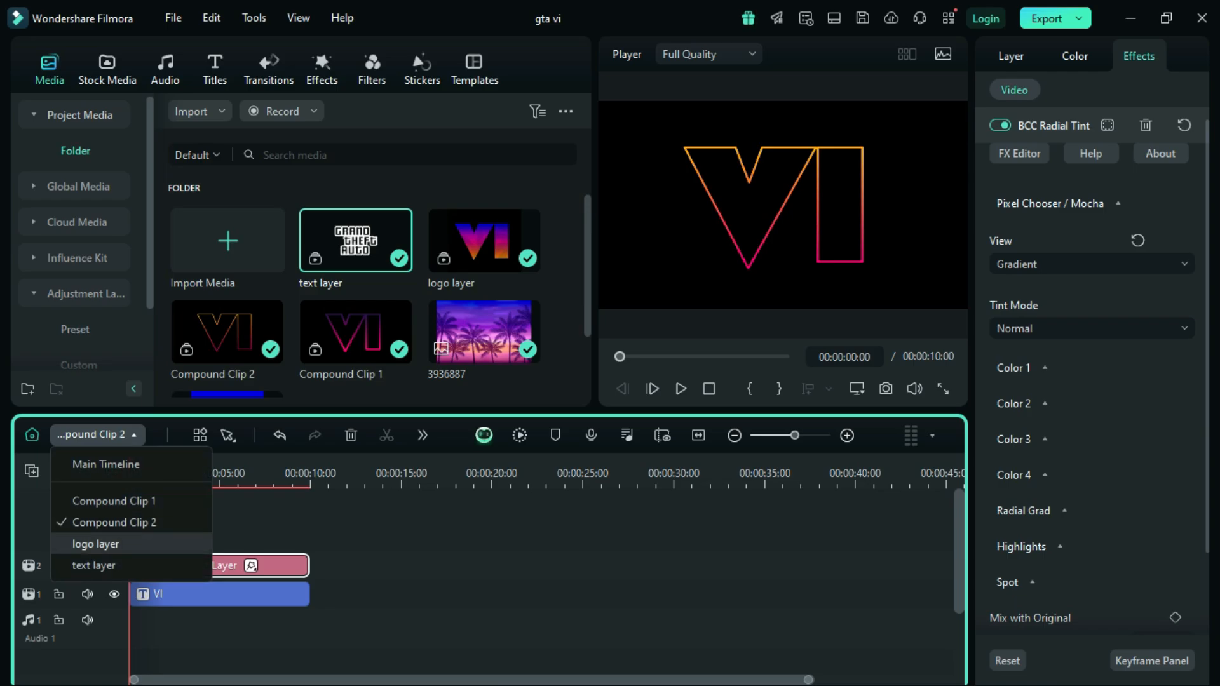
pyautogui.click(94, 565)
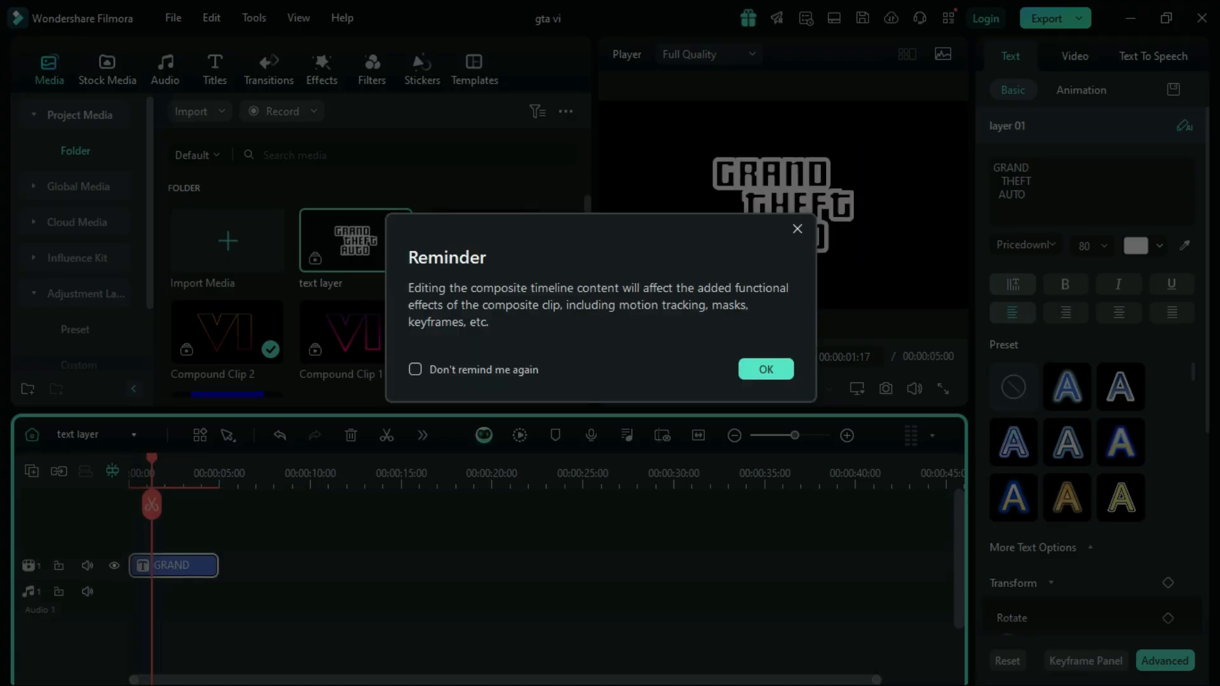
pyautogui.click(765, 369)
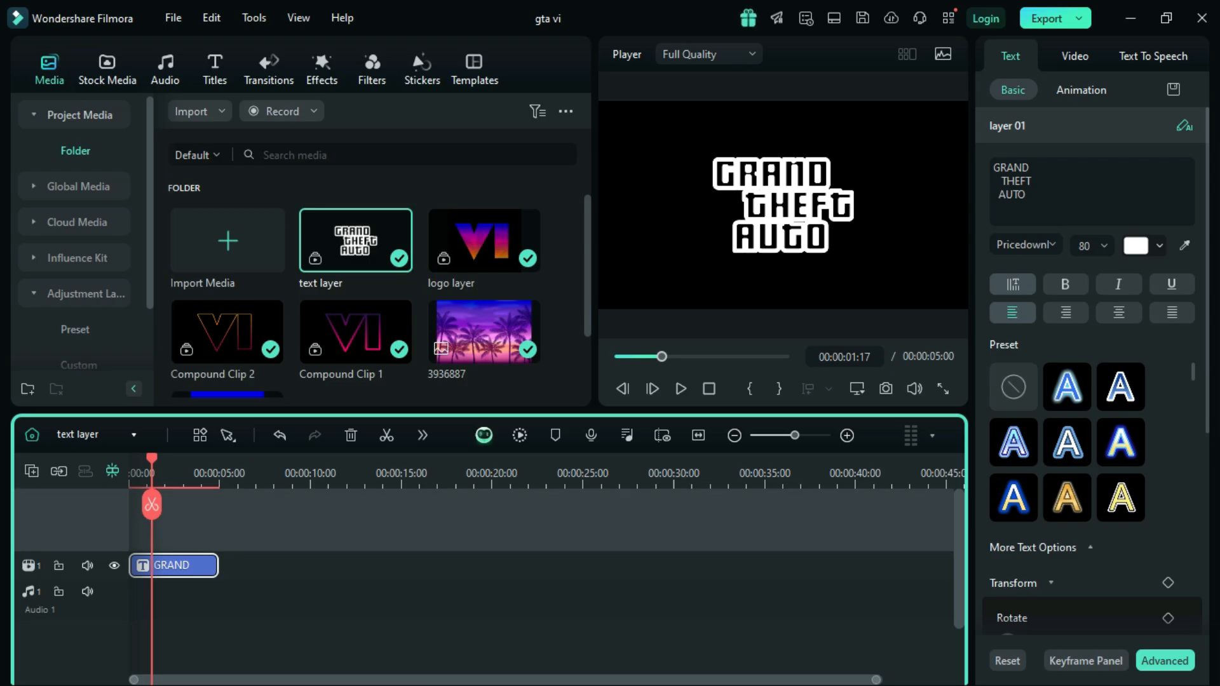
pyautogui.press('Home')
pyautogui.hotkey('ctrl', 'v')
# Step: Extend the GRAND title to 10 seconds to match the adjustment layer and check the tinted text
pyautogui.click(198, 592)
pyautogui.moveTo(217, 593); pyautogui.dragTo(307, 593)
pyautogui.moveTo(307, 474); pyautogui.dragTo(225, 474)
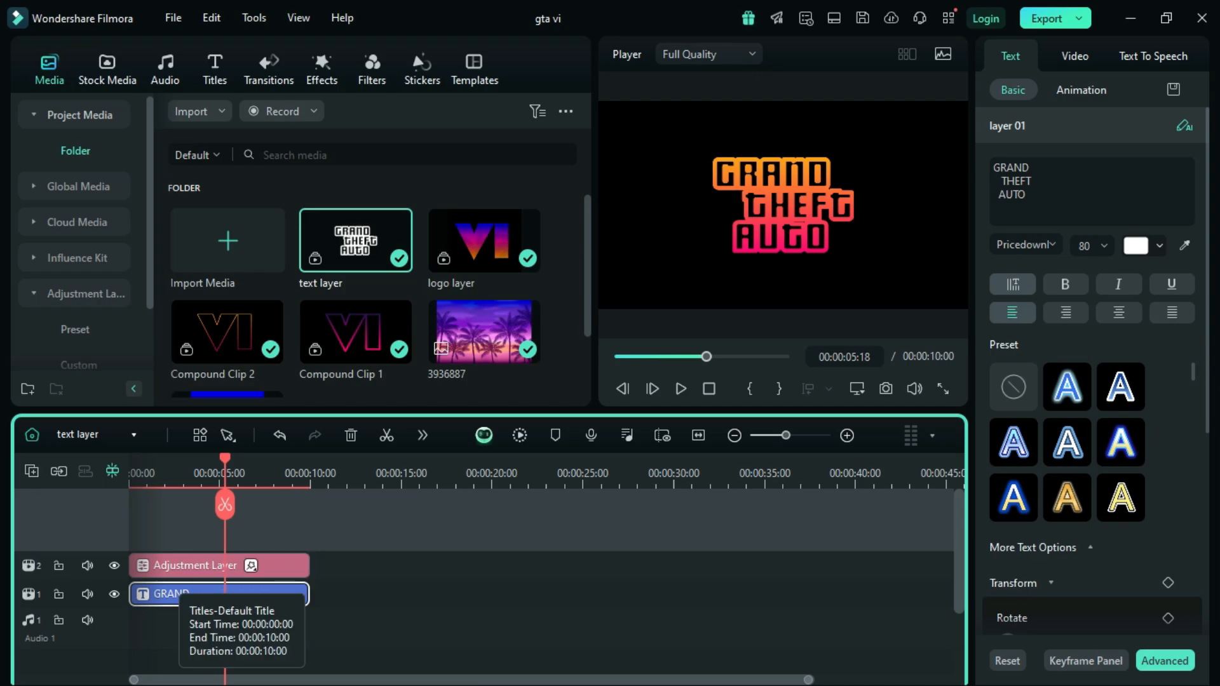
# Step: Duplicate the GRAND title onto a track above the adjustment layer
pyautogui.rightClick(179, 595)
pyautogui.click(223, 39)
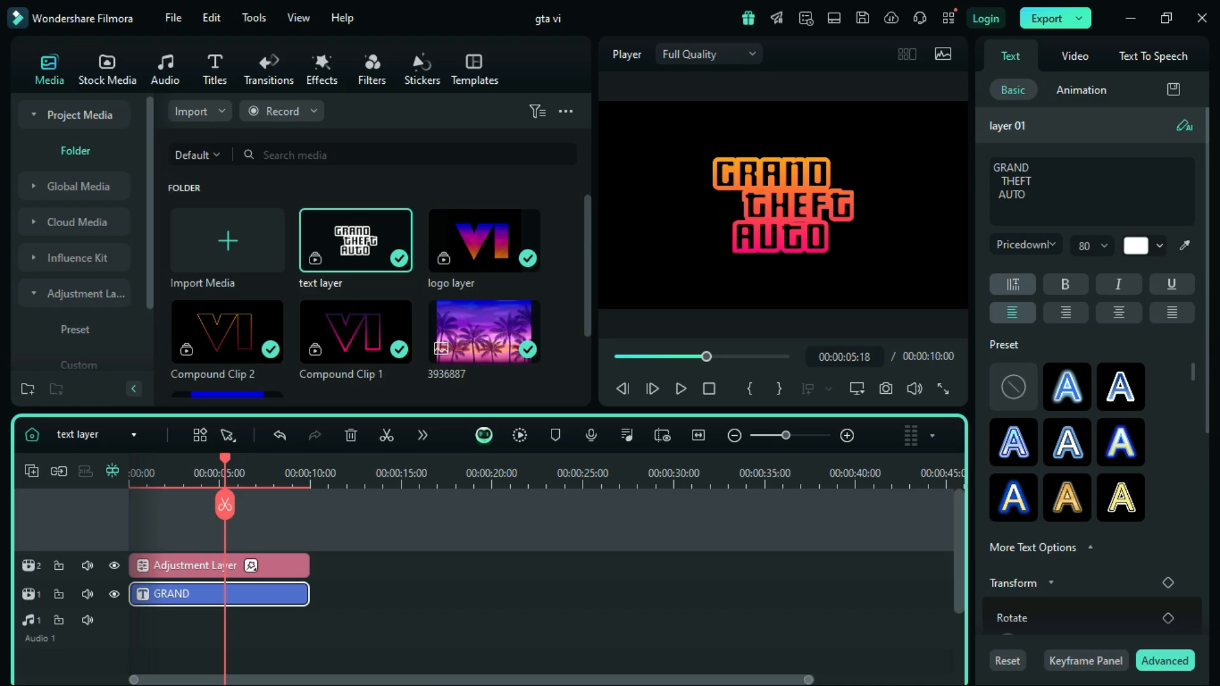
pyautogui.hotkey('ctrl', 'v')
pyautogui.moveTo(289, 565); pyautogui.dragTo(195, 565)
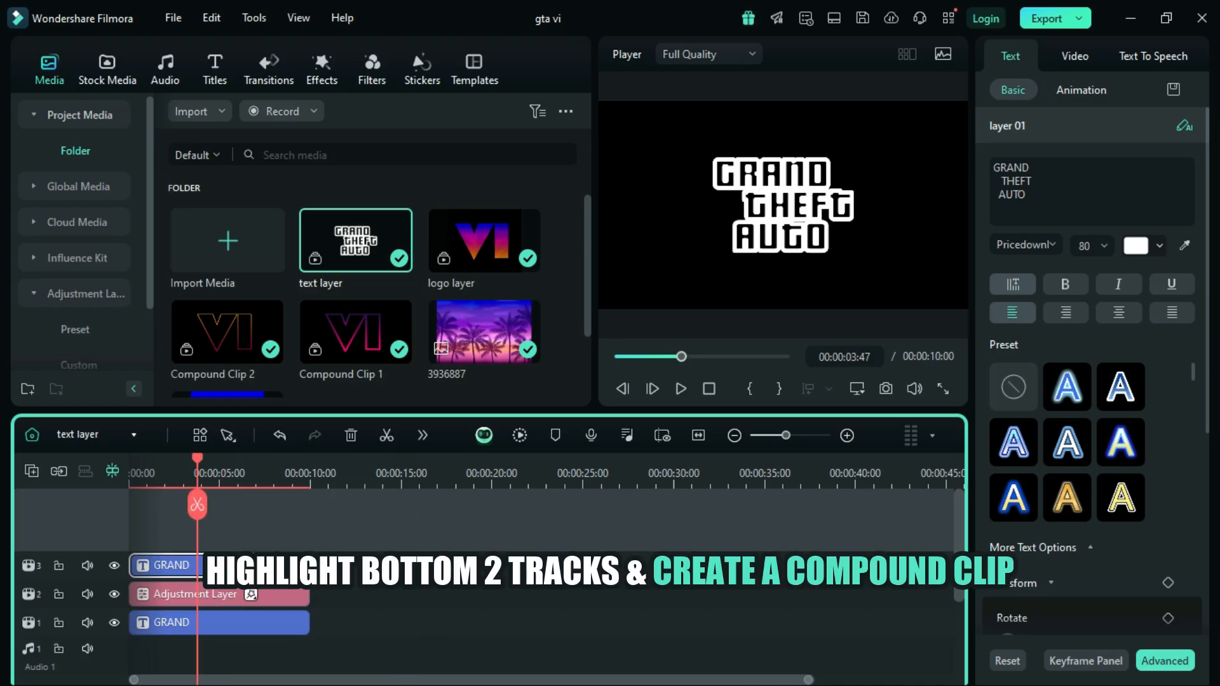
# Step: Combine the adjustment layer and the GRAND title beneath it into a compound clip named "stroke text"
pyautogui.click(337, 592)
pyautogui.moveTo(337, 592); pyautogui.dragTo(259, 619)
pyautogui.rightClick(258, 619)
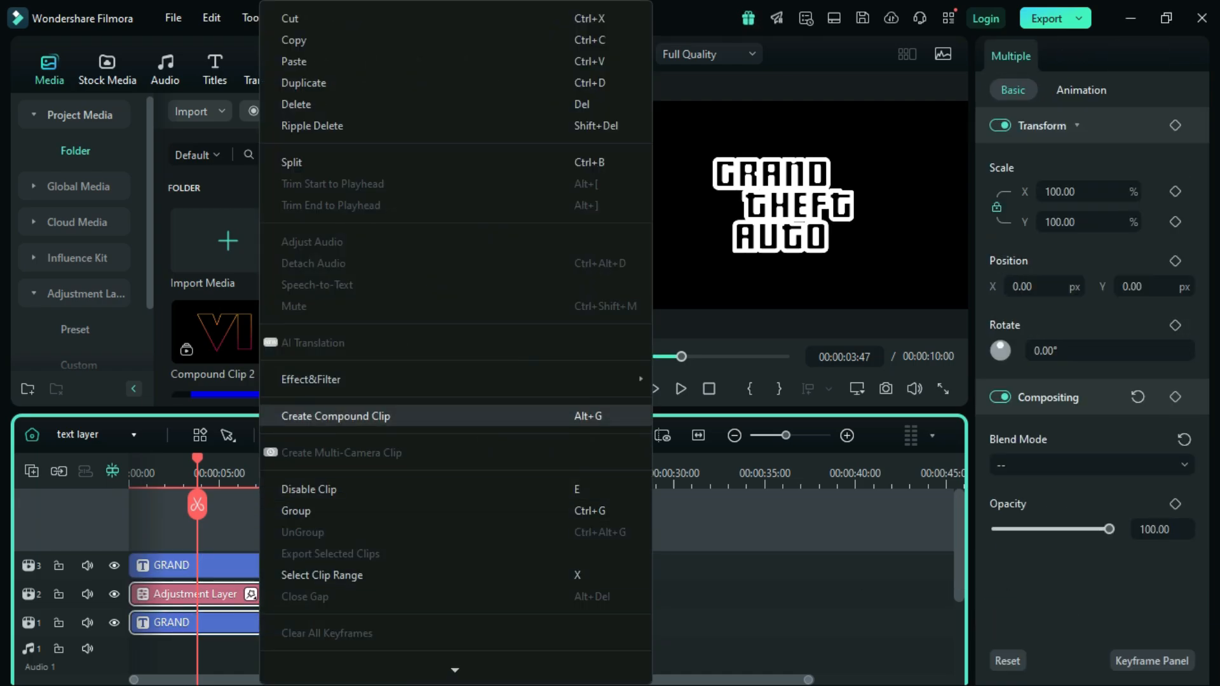
pyautogui.click(336, 416)
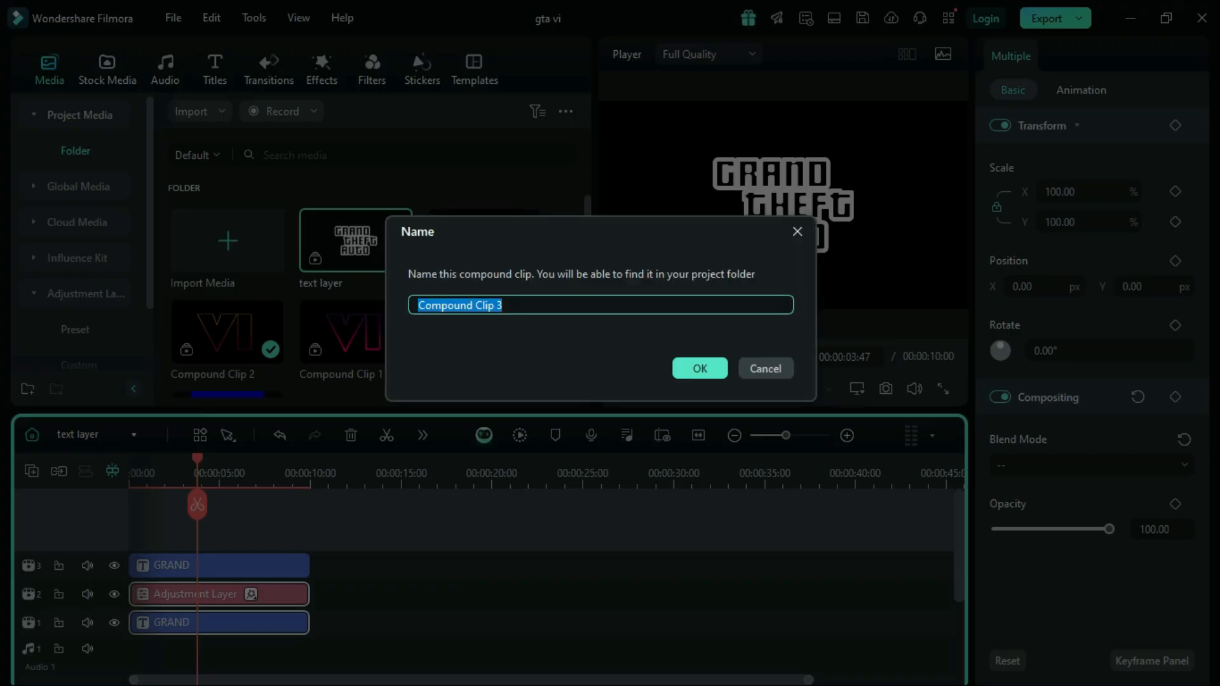
pyautogui.write('stroke t')
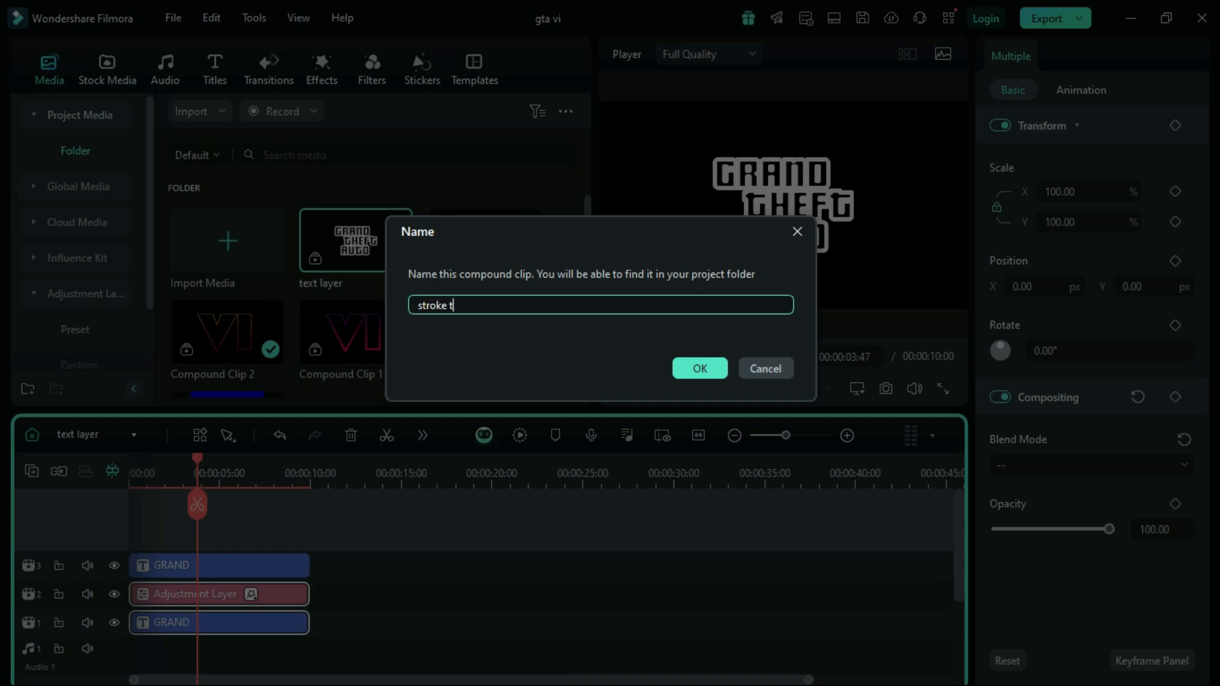
pyautogui.write('ext')
pyautogui.click(700, 368)
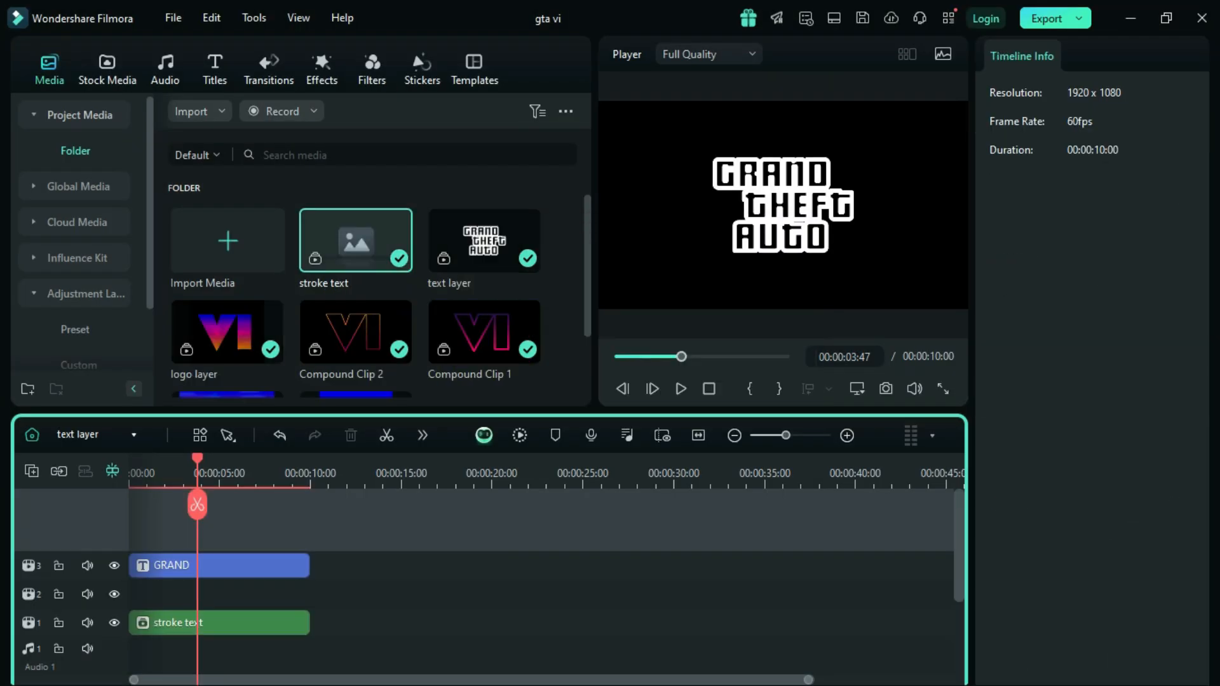
# Step: Move the remaining GRAND title down to track 2 and enable its fill in the advanced text editor
pyautogui.moveTo(212, 565); pyautogui.dragTo(212, 593)
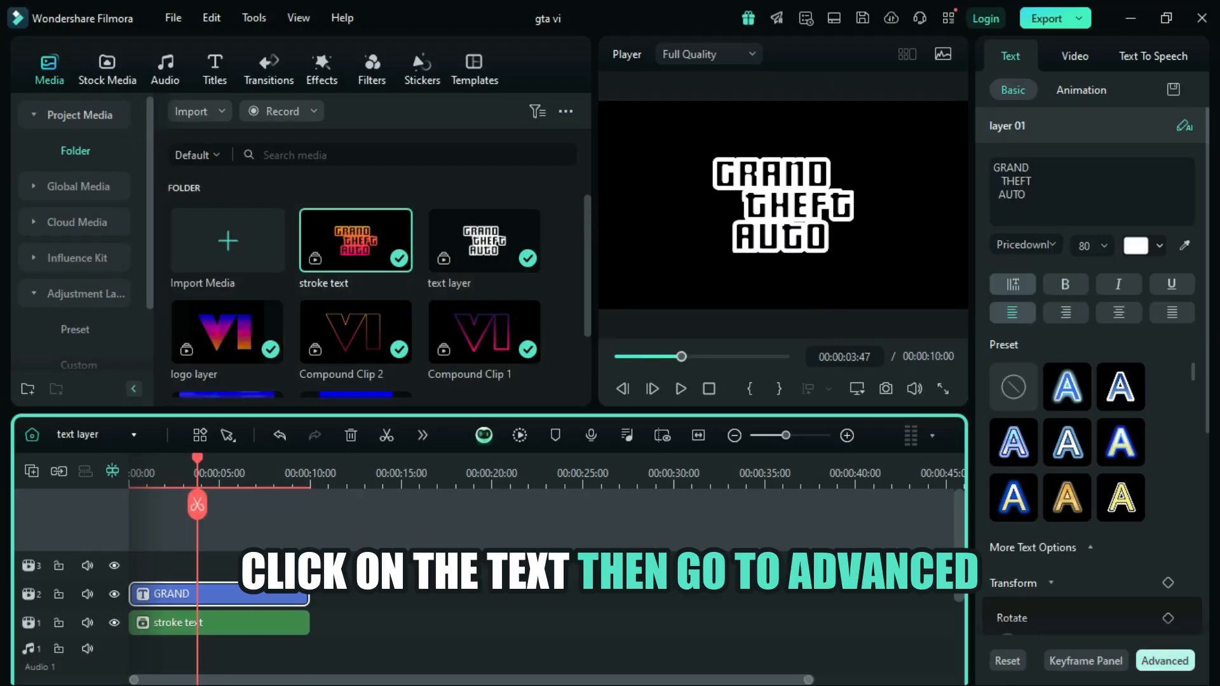
pyautogui.click(1164, 660)
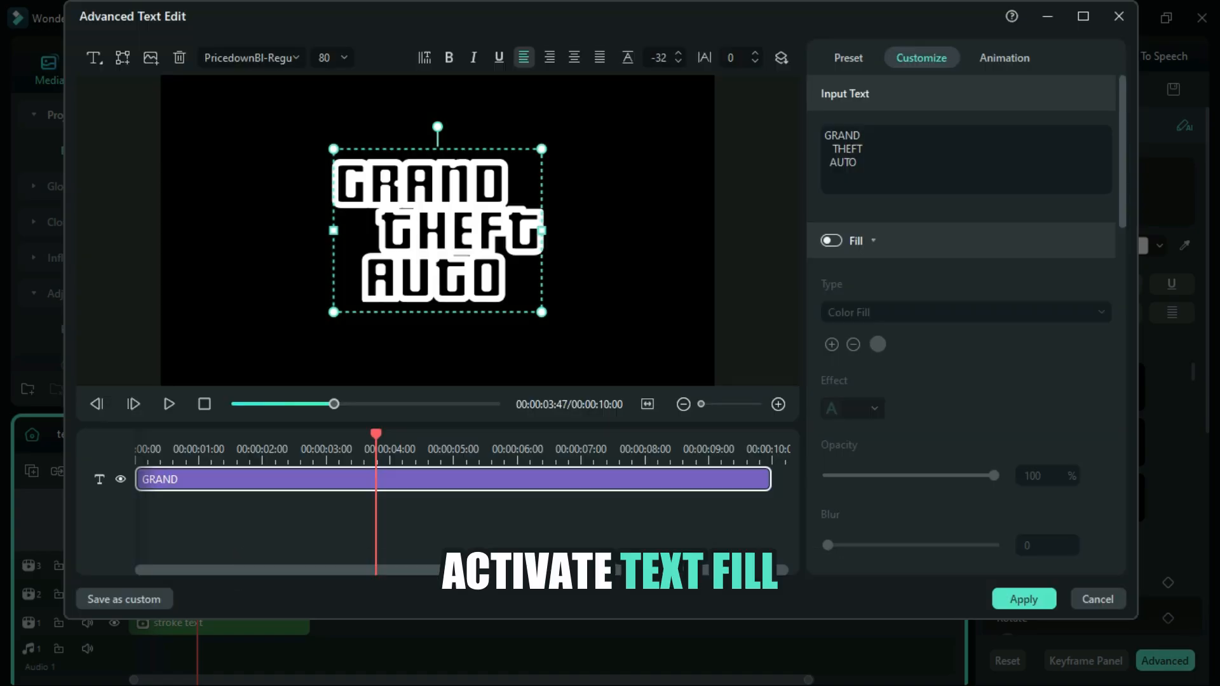
pyautogui.click(831, 240)
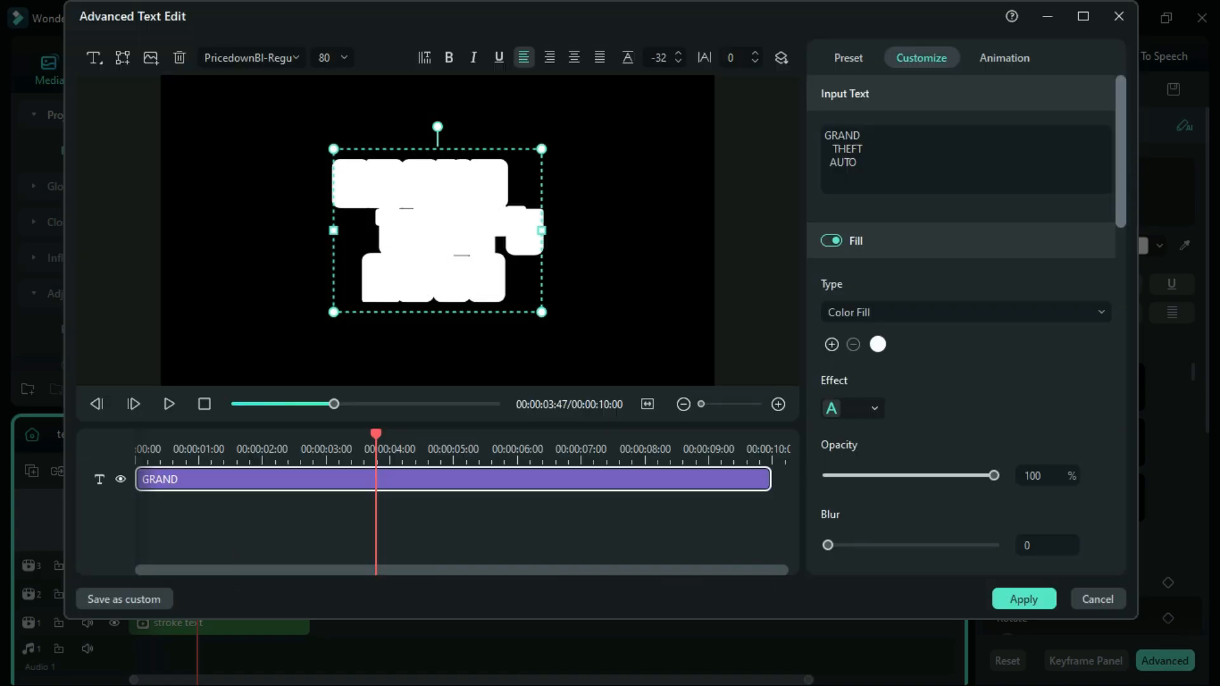
# Step: Set the title's outline colour to black and its thickness to 5, and apply the advanced text edits
pyautogui.scroll(-3, 966, 318)
pyautogui.scroll(-3, 965, 318)
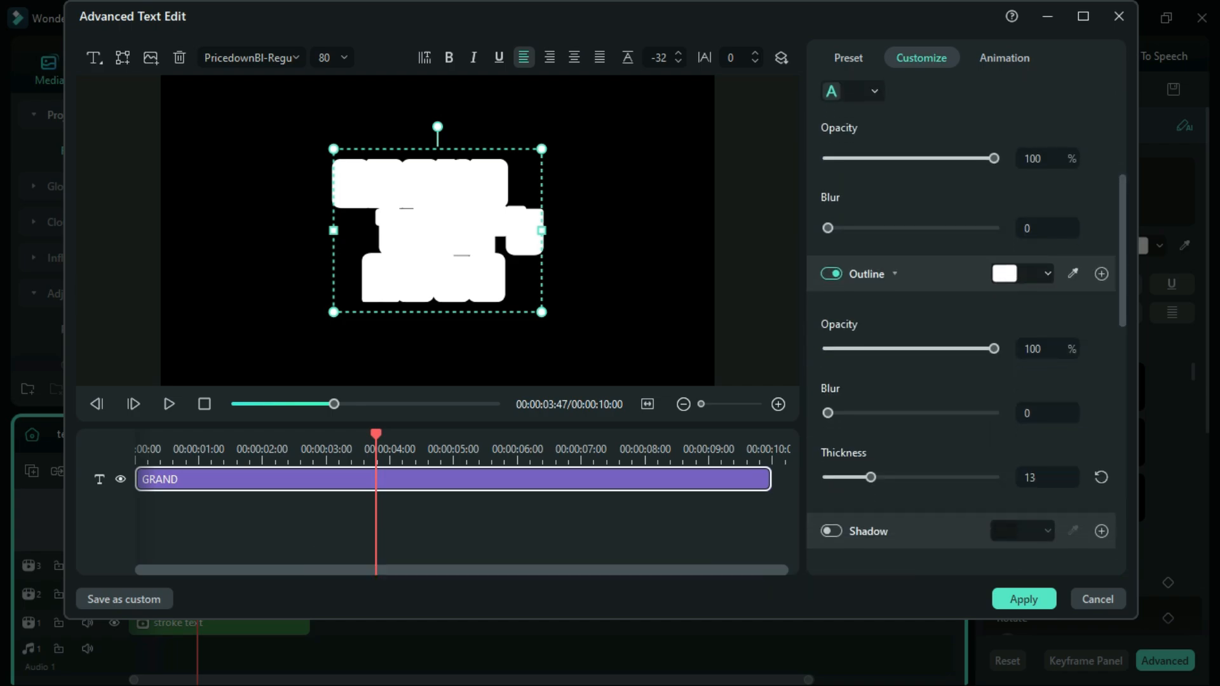
pyautogui.click(1022, 273)
pyautogui.click(1005, 389)
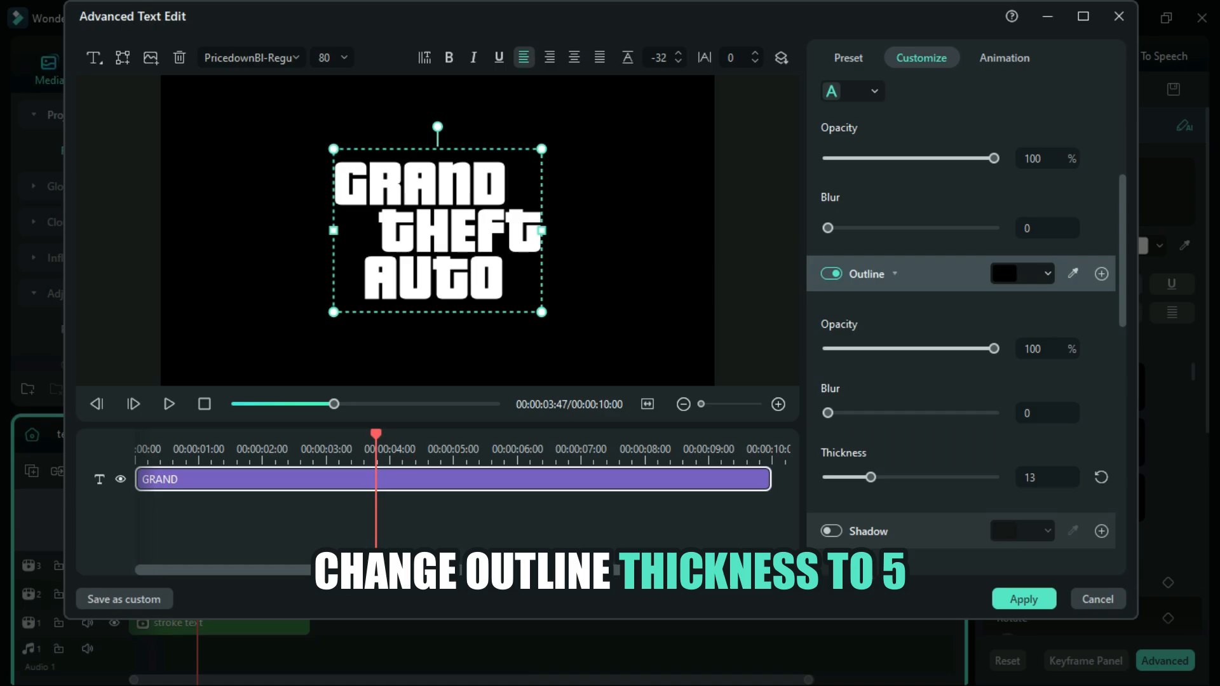
pyautogui.doubleClick(1029, 477)
pyautogui.write('5')
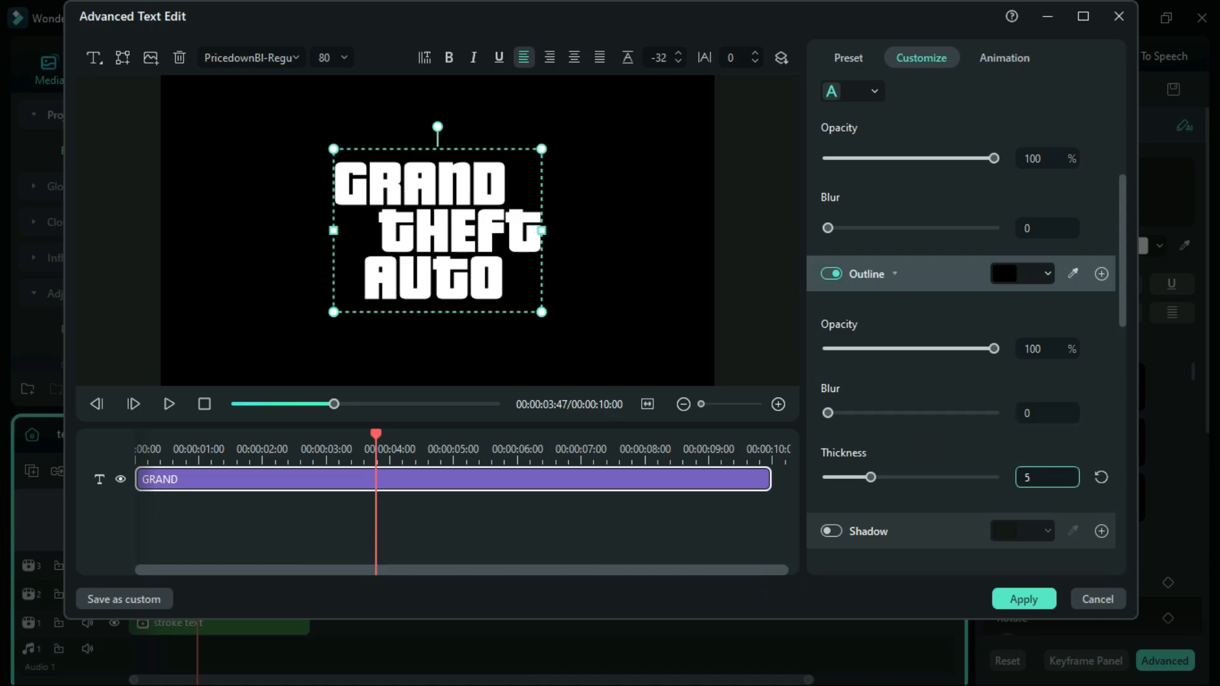
pyautogui.press('Return')
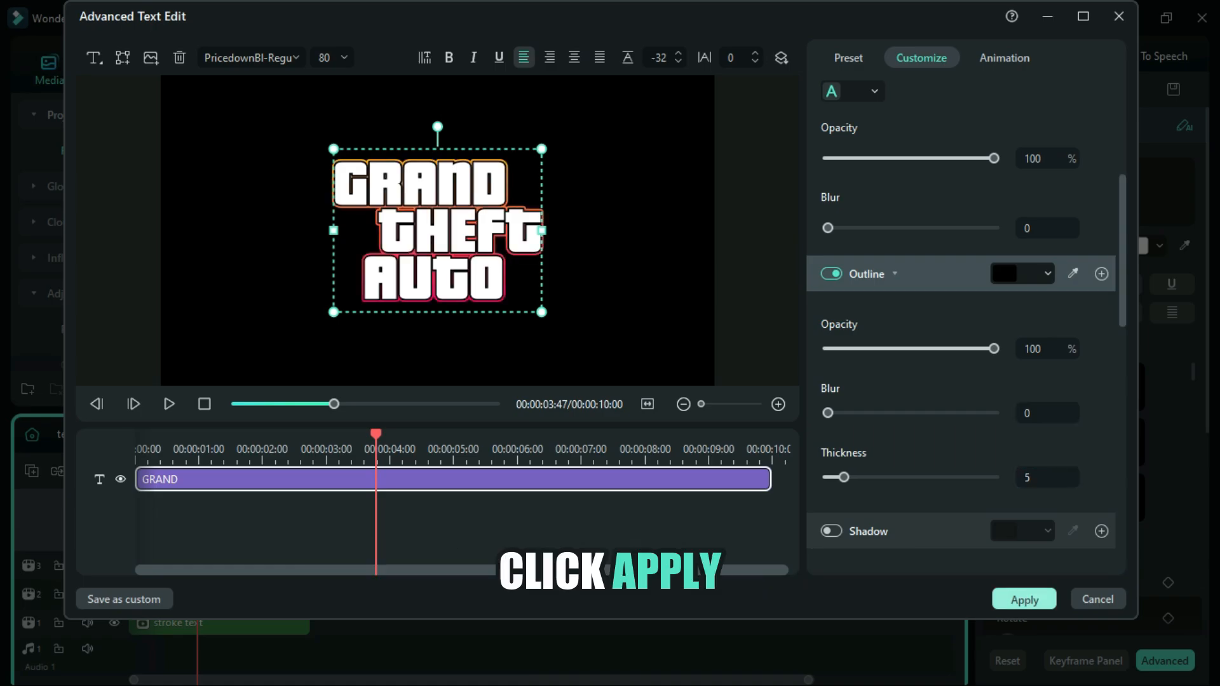
pyautogui.click(1023, 599)
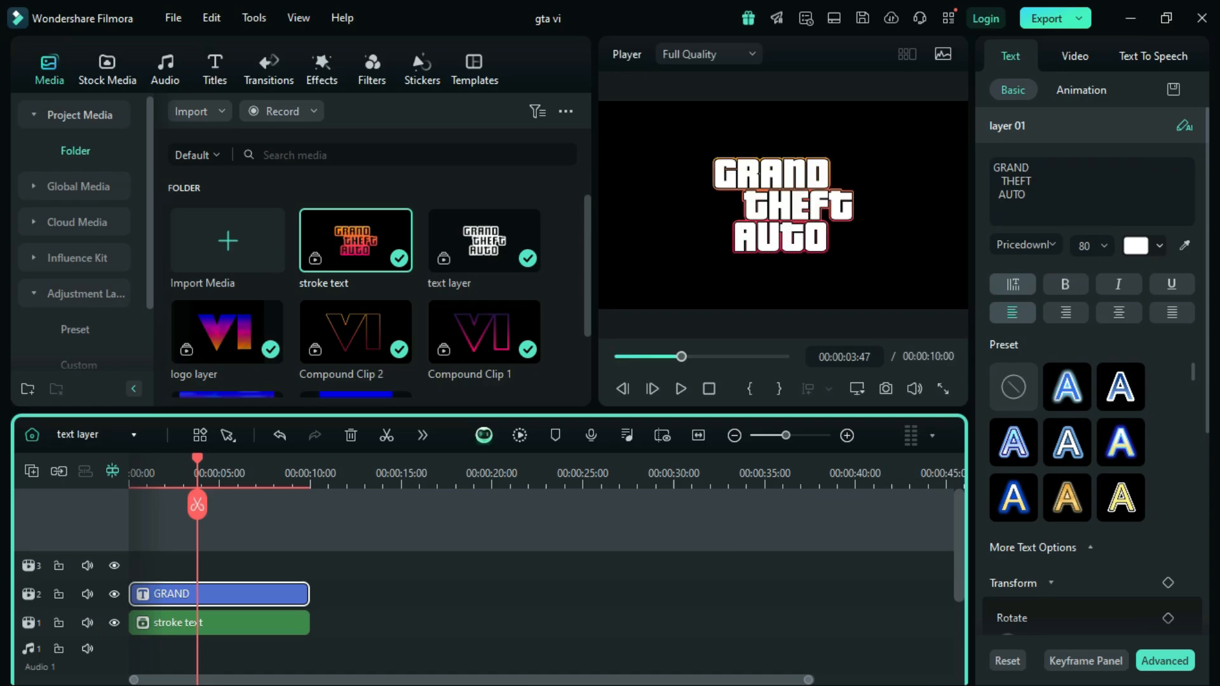
# Step: Return to the Main Timeline and copy its adjustment layer with the BCC Plus Rays effect
pyautogui.click(95, 434)
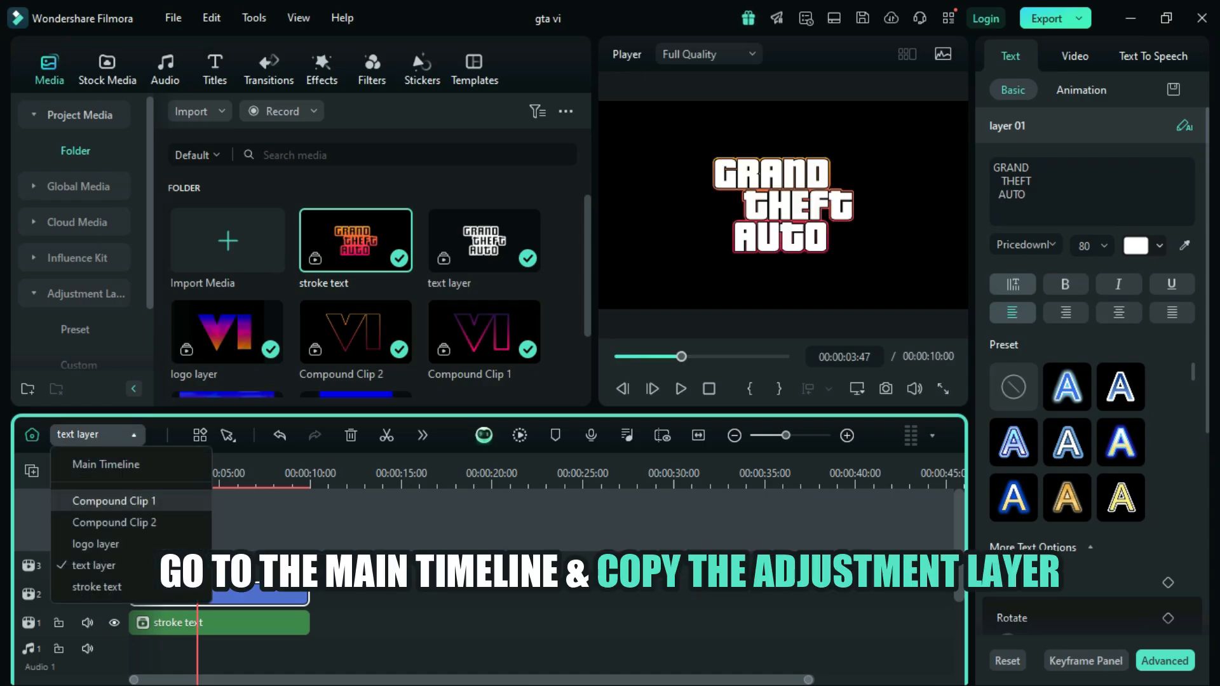
pyautogui.click(106, 464)
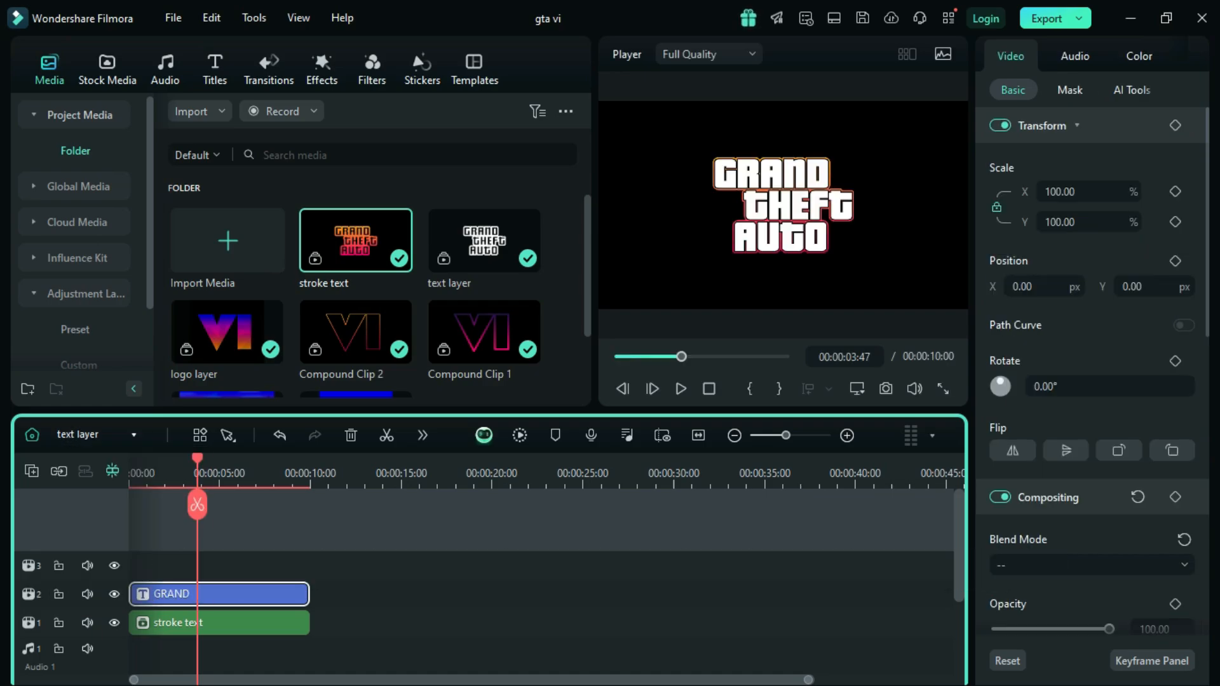
pyautogui.click(336, 611)
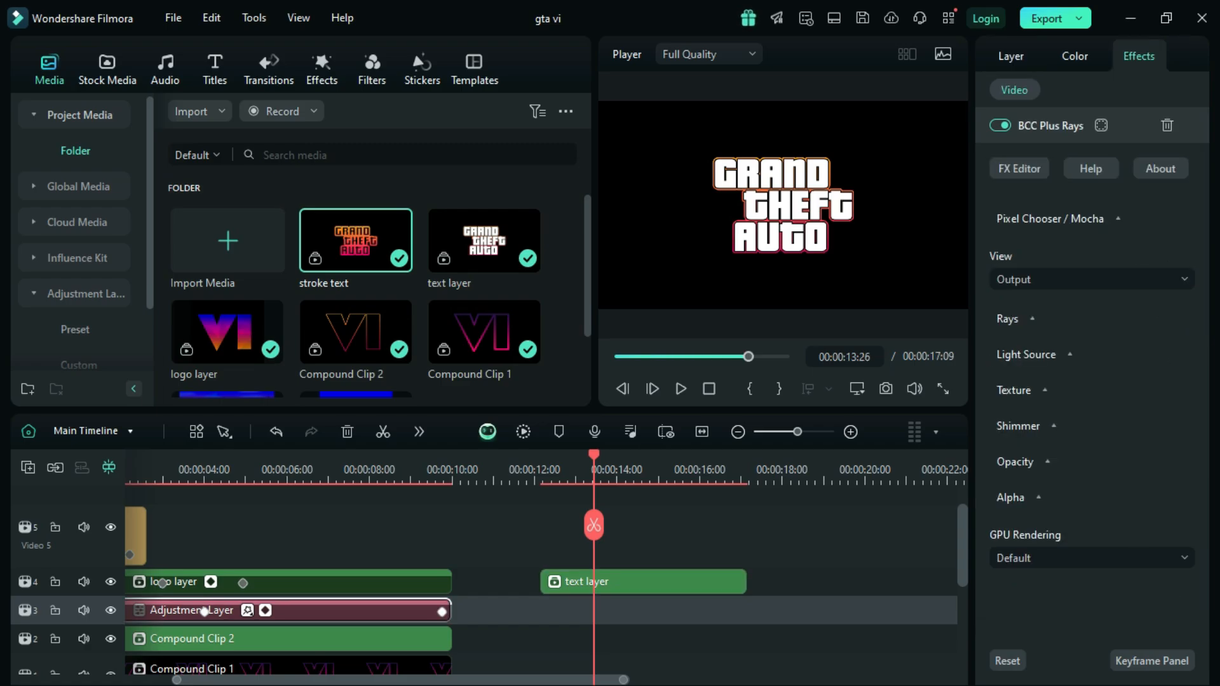
pyautogui.rightClick(306, 610)
pyautogui.click(343, 40)
# Step: Paste the copied BCC Plus Rays adjustment layer at the start of the text layer timeline, on the track above the GRAND title
pyautogui.click(94, 431)
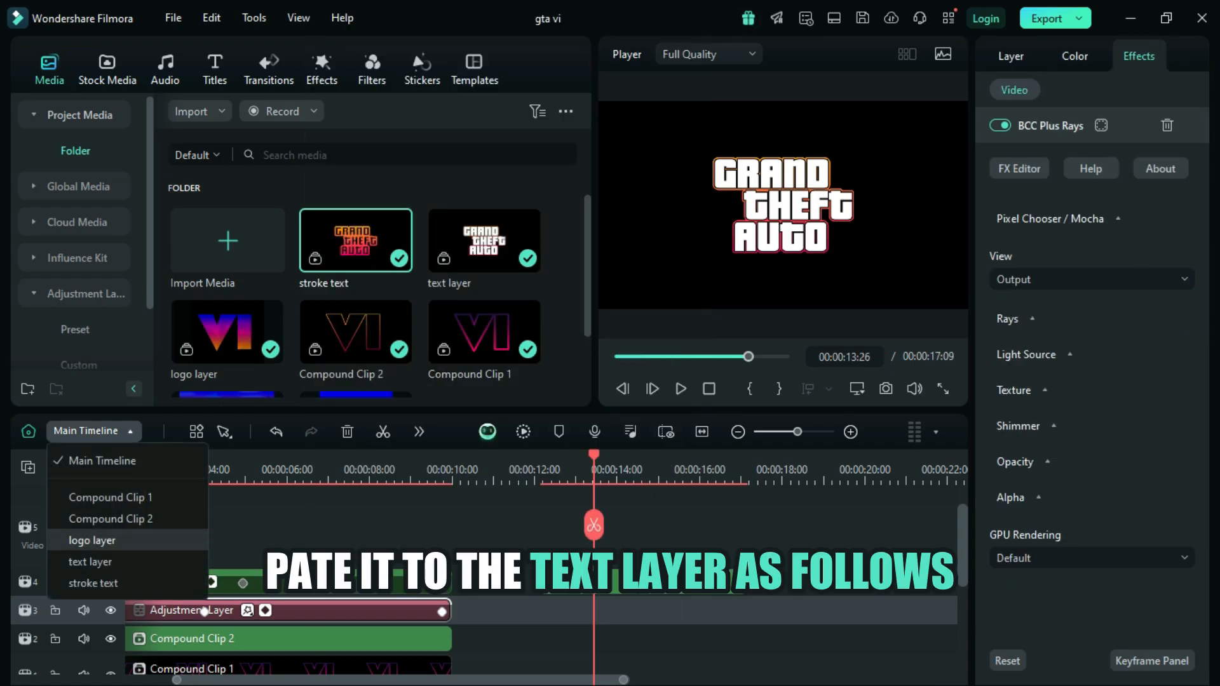
pyautogui.click(90, 562)
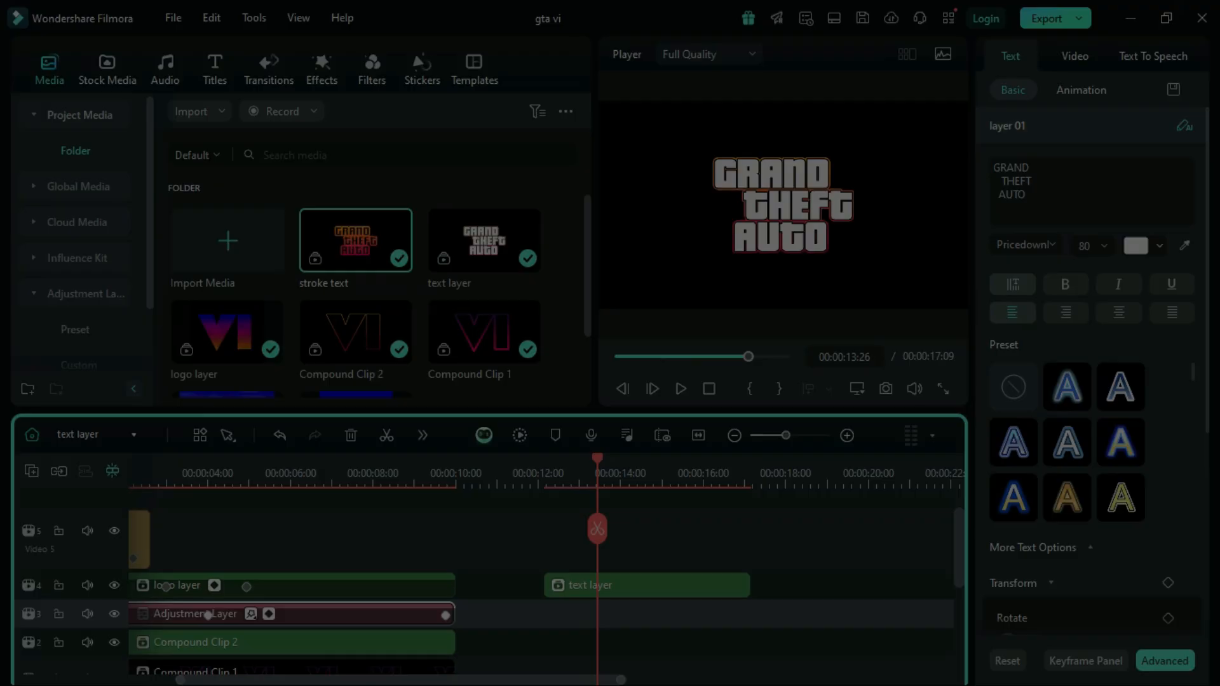
pyautogui.click(766, 369)
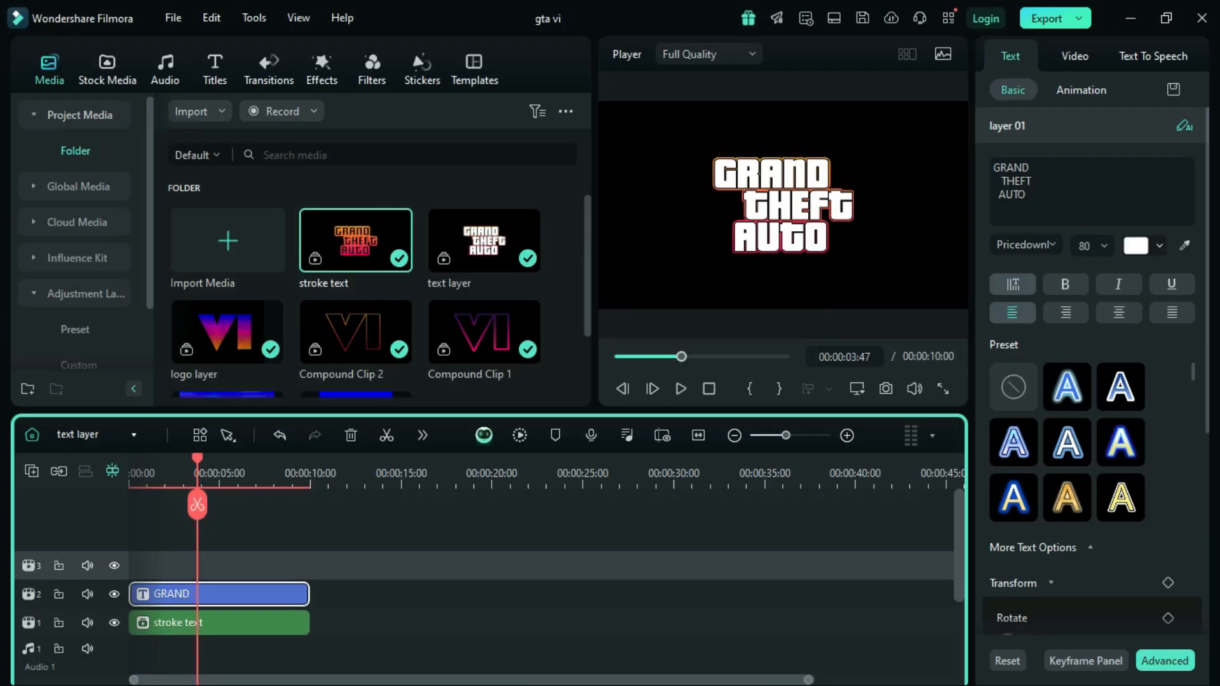
pyautogui.moveTo(197, 564); pyautogui.dragTo(129, 564)
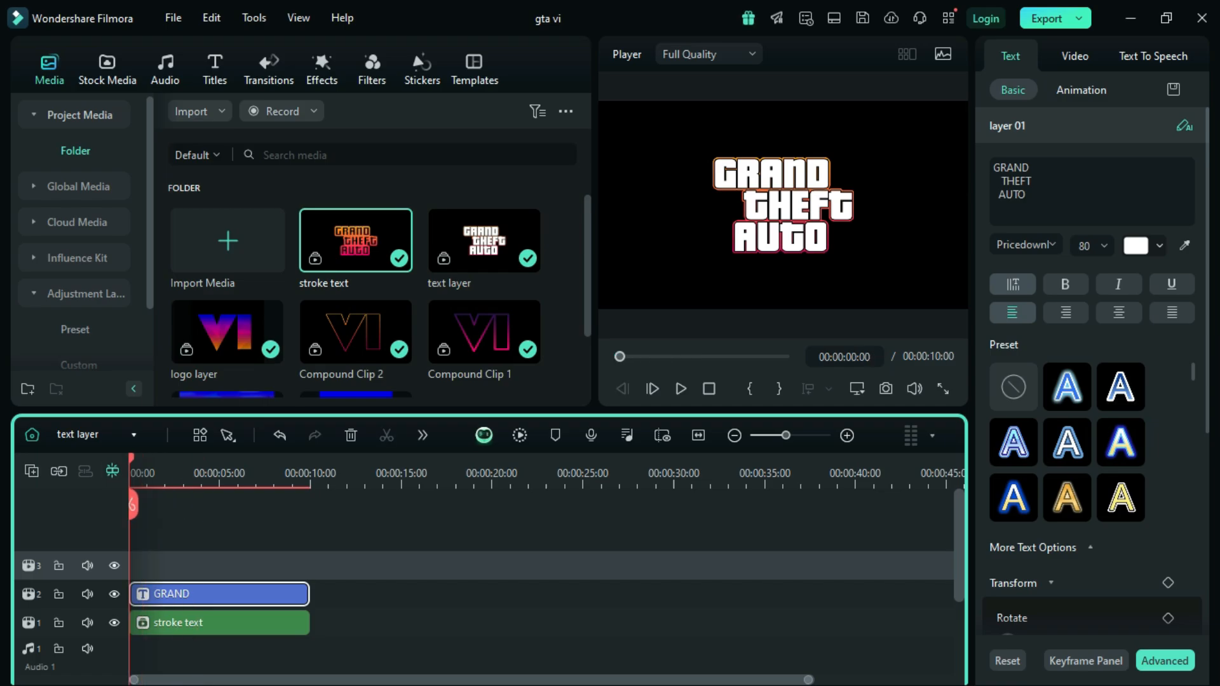
pyautogui.hotkey('ctrl', 'v')
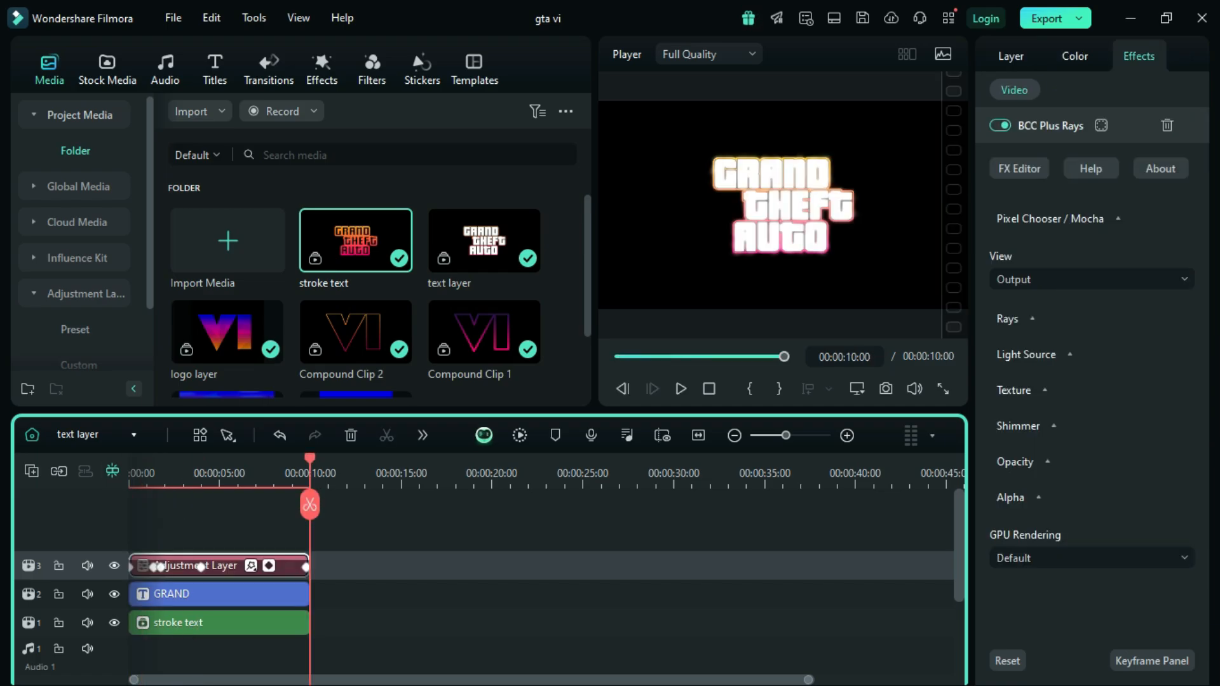
# Step: Move the pasted adjustment layer's keyframe near 4 seconds to about 00:00:01:50
pyautogui.moveTo(310, 458)
pyautogui.mouseDown()
pyautogui.moveTo(132, 459)
pyautogui.moveTo(309, 458)
pyautogui.mouseUp()
pyautogui.click(846, 435)
pyautogui.moveTo(284, 566); pyautogui.dragTo(212, 567)
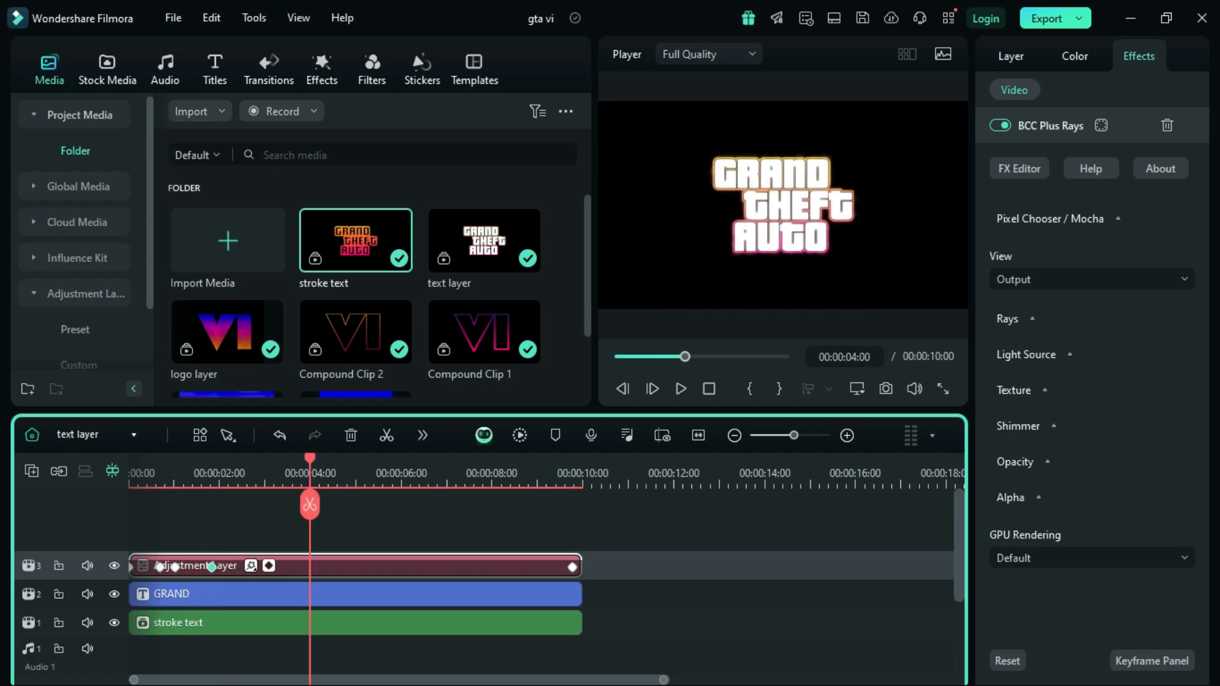
pyautogui.click(211, 567)
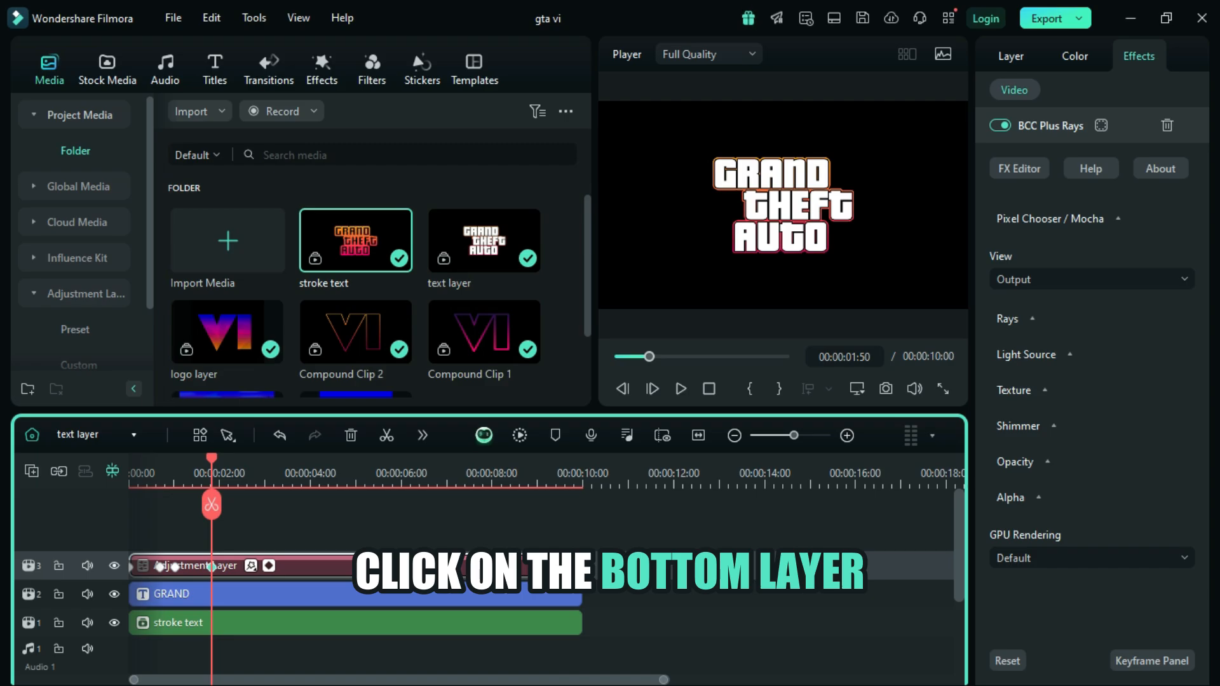
# Step: Enable Chroma Key on the stroke text clip and sample the preview's black background as the key colour
pyautogui.click(356, 623)
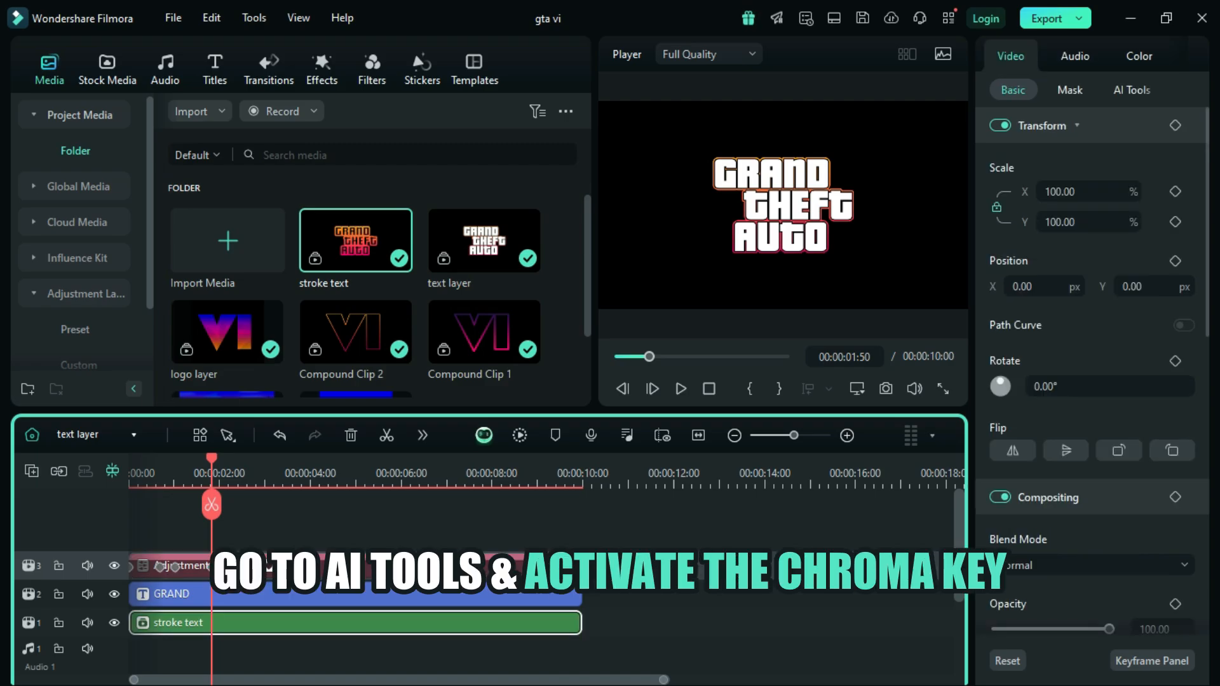
pyautogui.click(1131, 90)
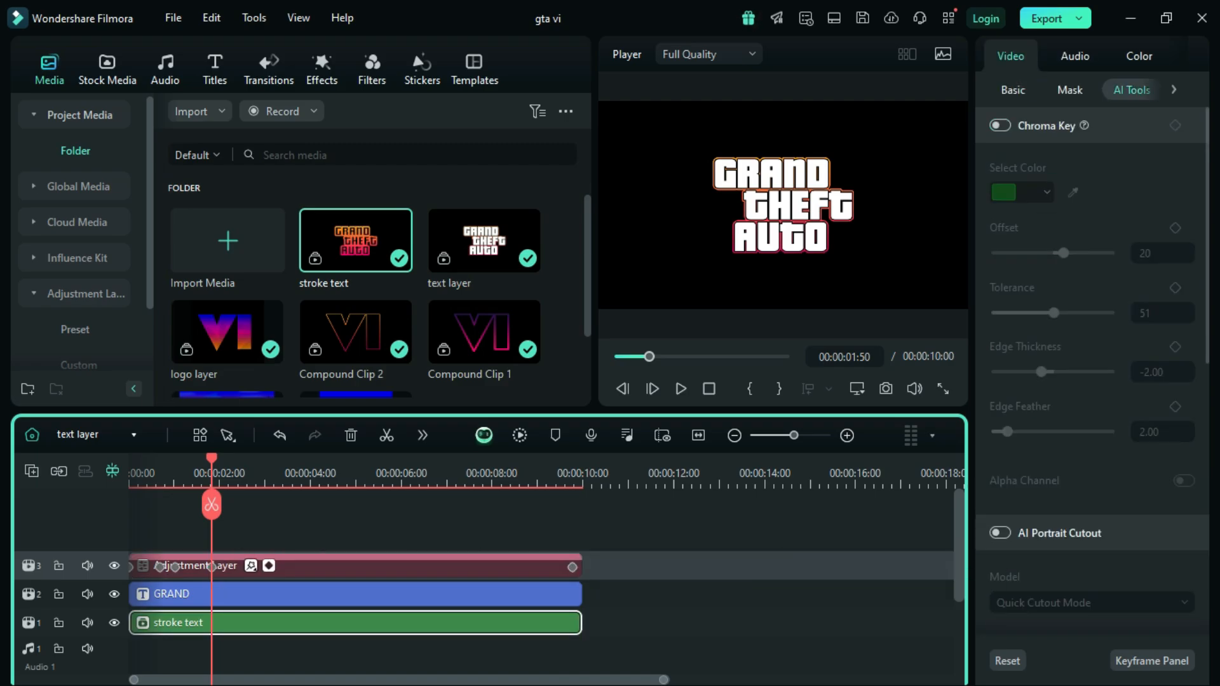
pyautogui.click(1000, 125)
pyautogui.click(1073, 192)
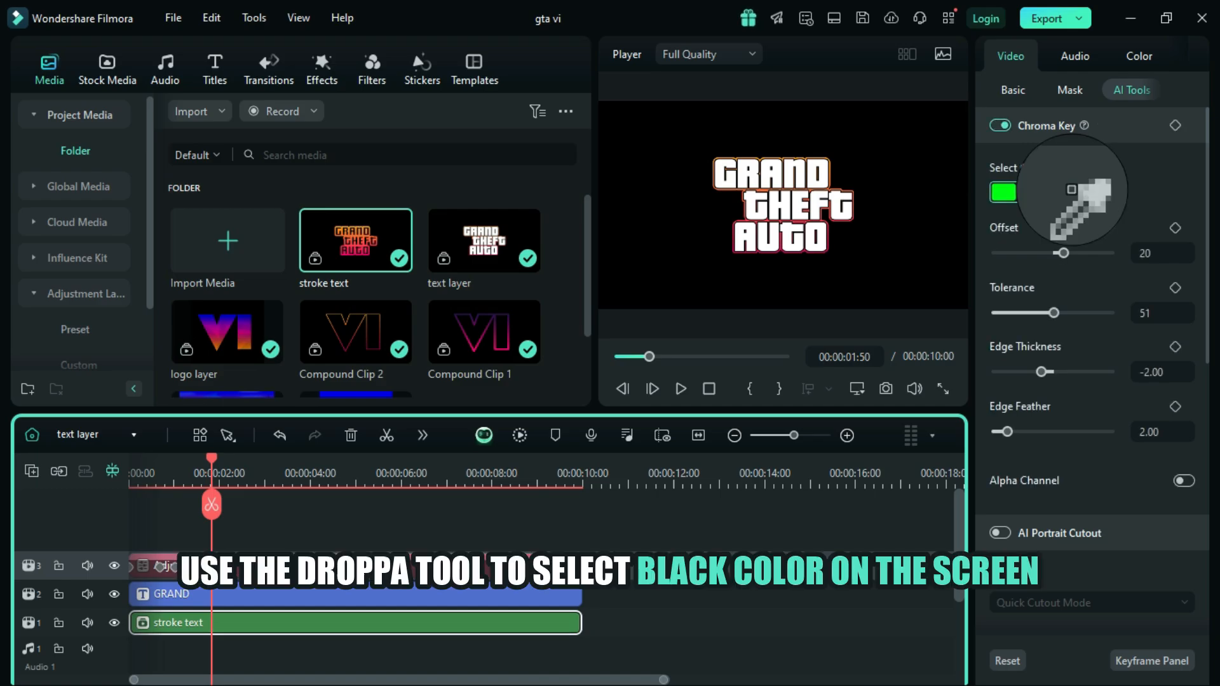
pyautogui.click(910, 149)
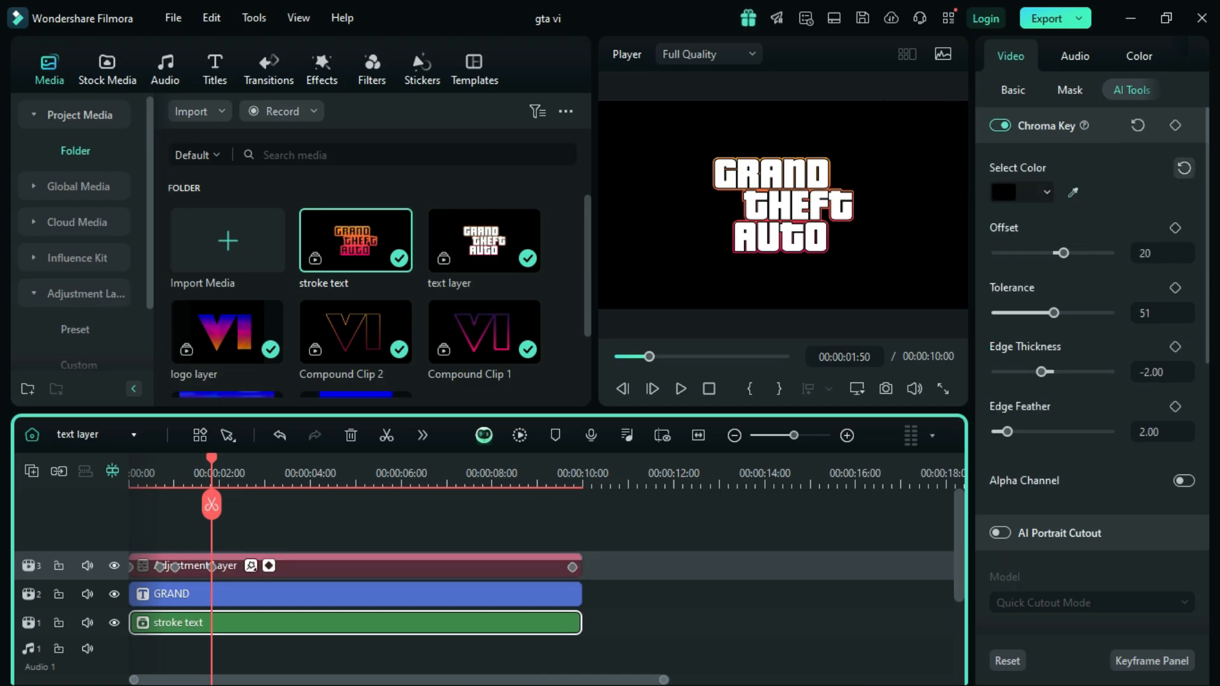
# Step: Set the stroke text clip's Chroma Key offset and tolerance to 100, and its edge thickness and edge feather to 0
pyautogui.moveTo(1063, 253); pyautogui.dragTo(1111, 253)
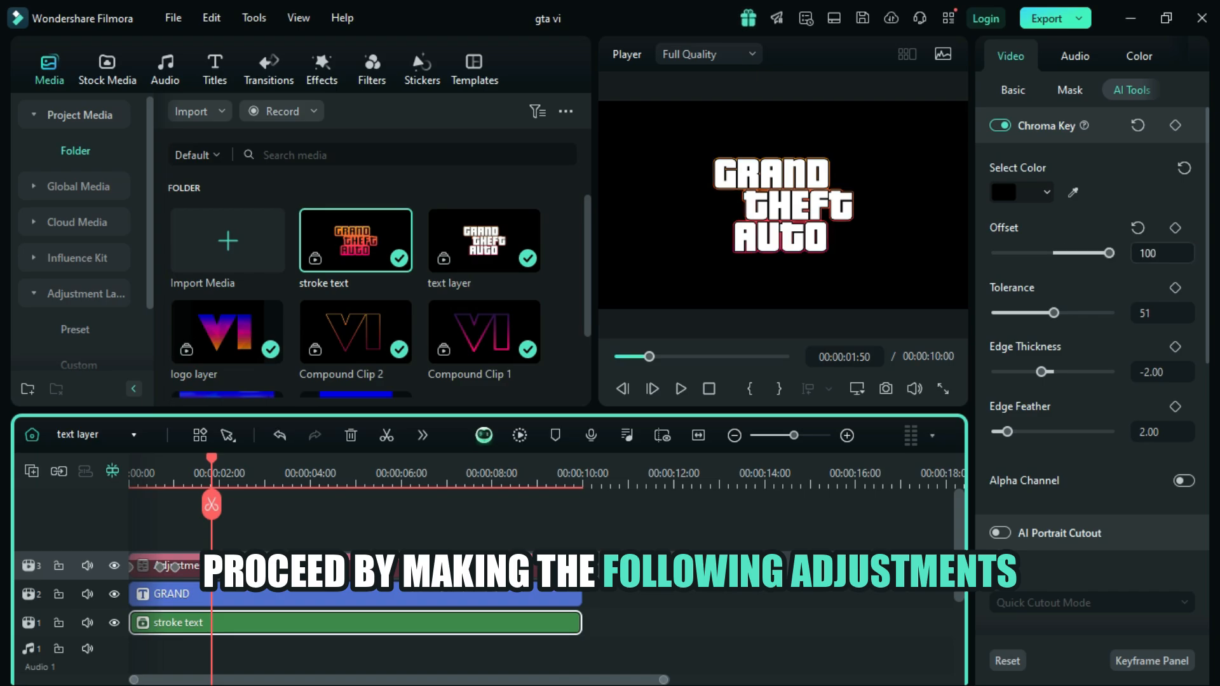
pyautogui.moveTo(1053, 313); pyautogui.dragTo(1109, 313)
pyautogui.click(1144, 372)
pyautogui.click(1144, 373)
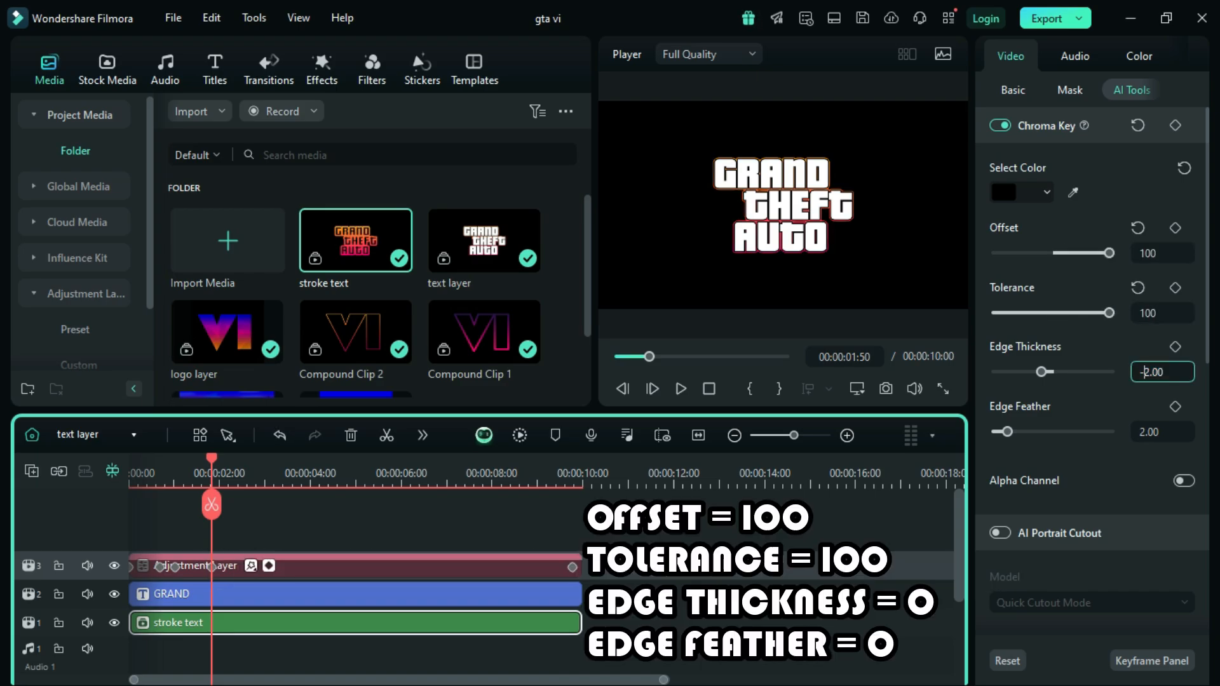
pyautogui.press('BackSpace')
pyautogui.press('BackSpace')
pyautogui.write('0')
pyautogui.press('Return')
pyautogui.click(1149, 432)
pyautogui.click(1145, 432)
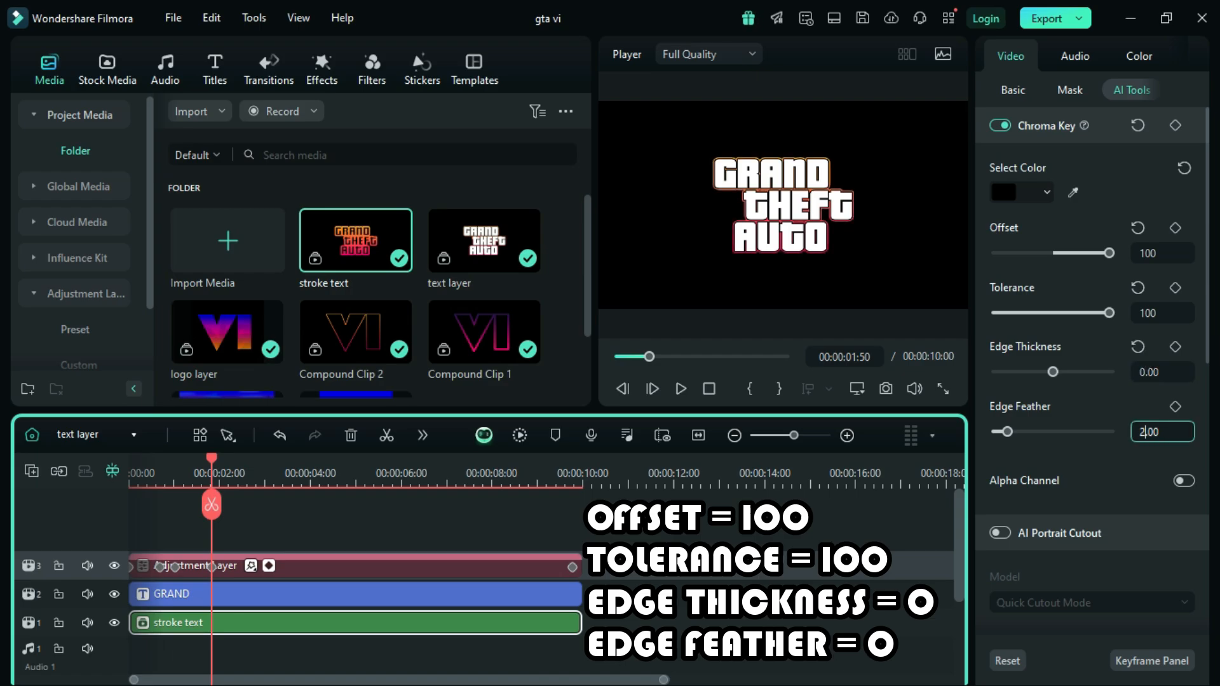
pyautogui.press('BackSpace')
pyautogui.write('0')
pyautogui.press('Return')
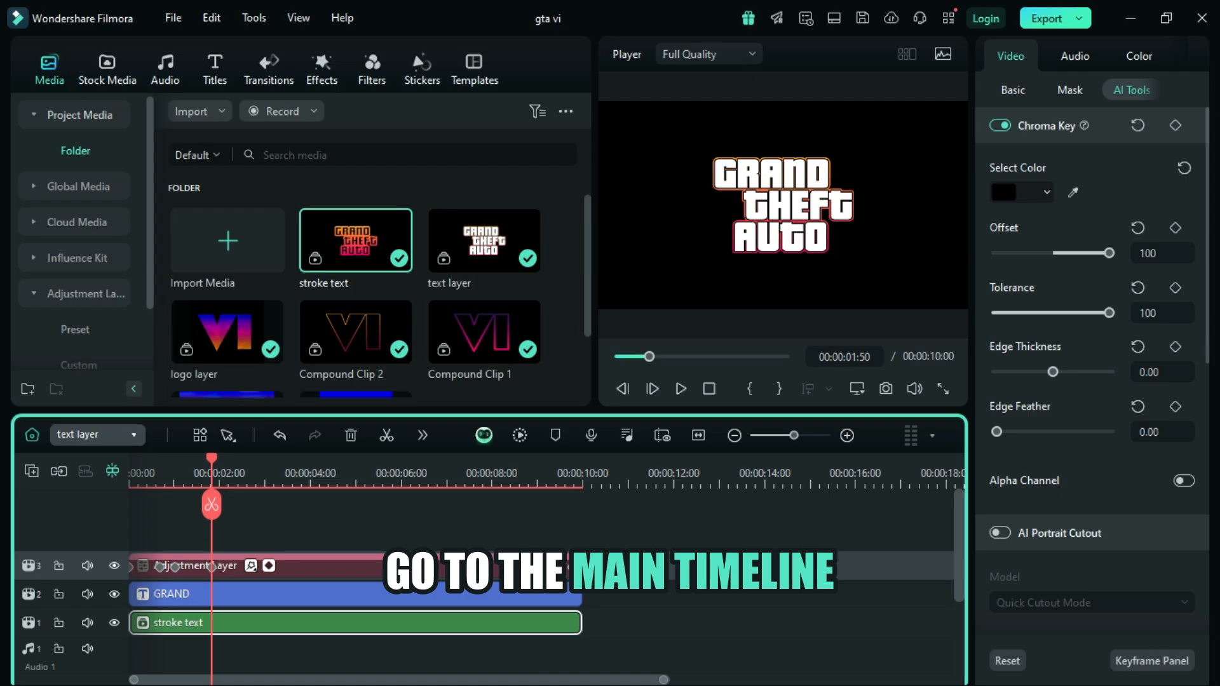
# Step: In the Main Timeline, move the text layer clip to track 5 starting at 00:00:04:25 and extend its end to match the logo layer
pyautogui.click(95, 434)
pyautogui.click(82, 464)
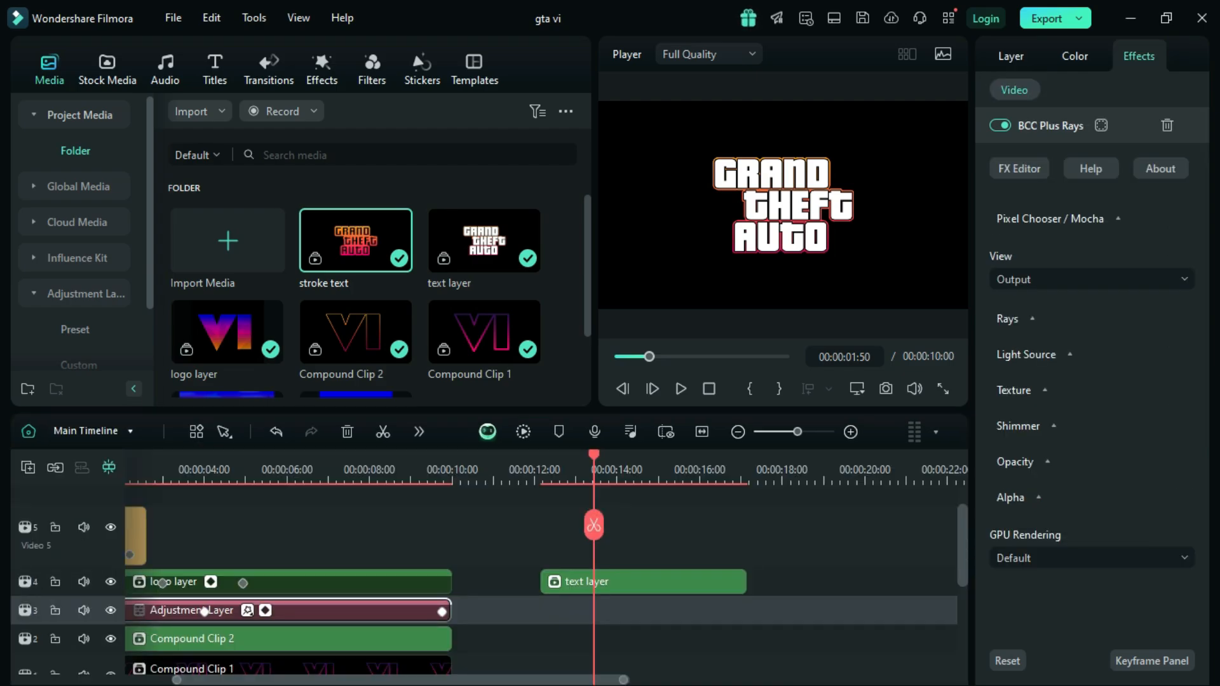
pyautogui.moveTo(400, 680); pyautogui.dragTo(355, 679)
pyautogui.moveTo(962, 539); pyautogui.dragTo(962, 549)
pyautogui.moveTo(679, 455); pyautogui.dragTo(308, 455)
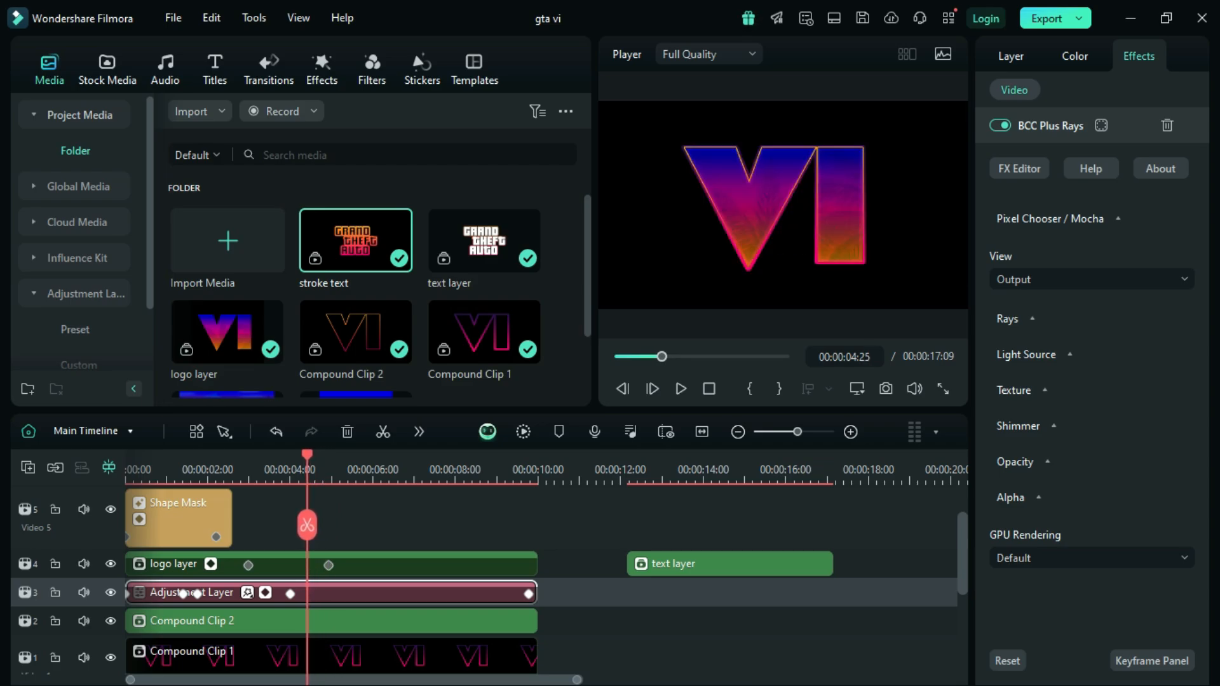
pyautogui.moveTo(693, 564); pyautogui.dragTo(373, 531)
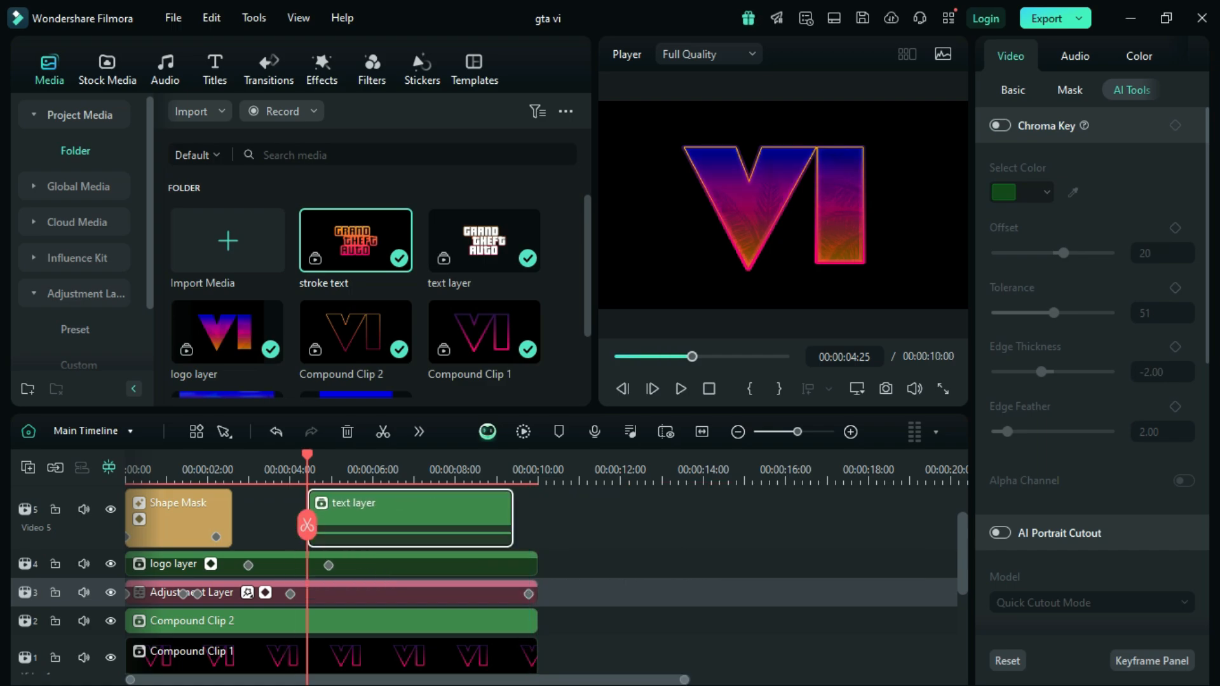
pyautogui.moveTo(512, 529); pyautogui.dragTo(514, 529)
pyautogui.moveTo(513, 529); pyautogui.dragTo(537, 529)
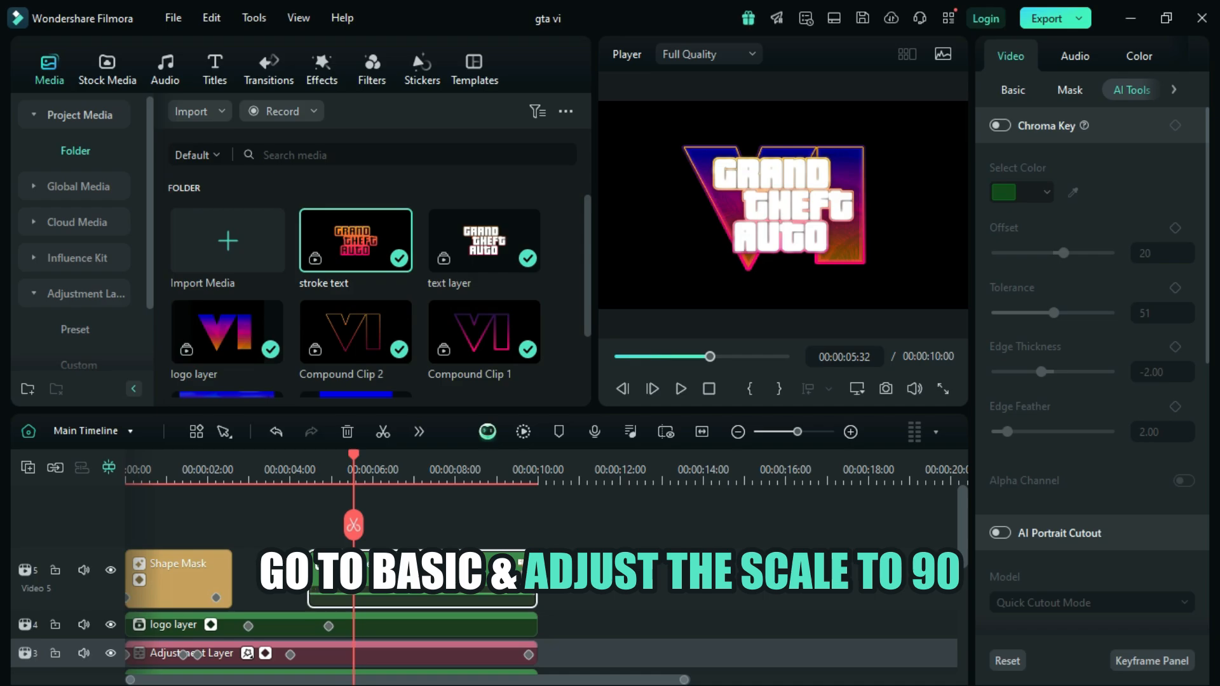
# Step: Scale the text layer clip uniformly to 90%
pyautogui.click(1012, 90)
pyautogui.click(1065, 192)
pyautogui.click(1065, 192)
pyautogui.doubleClick(1065, 192)
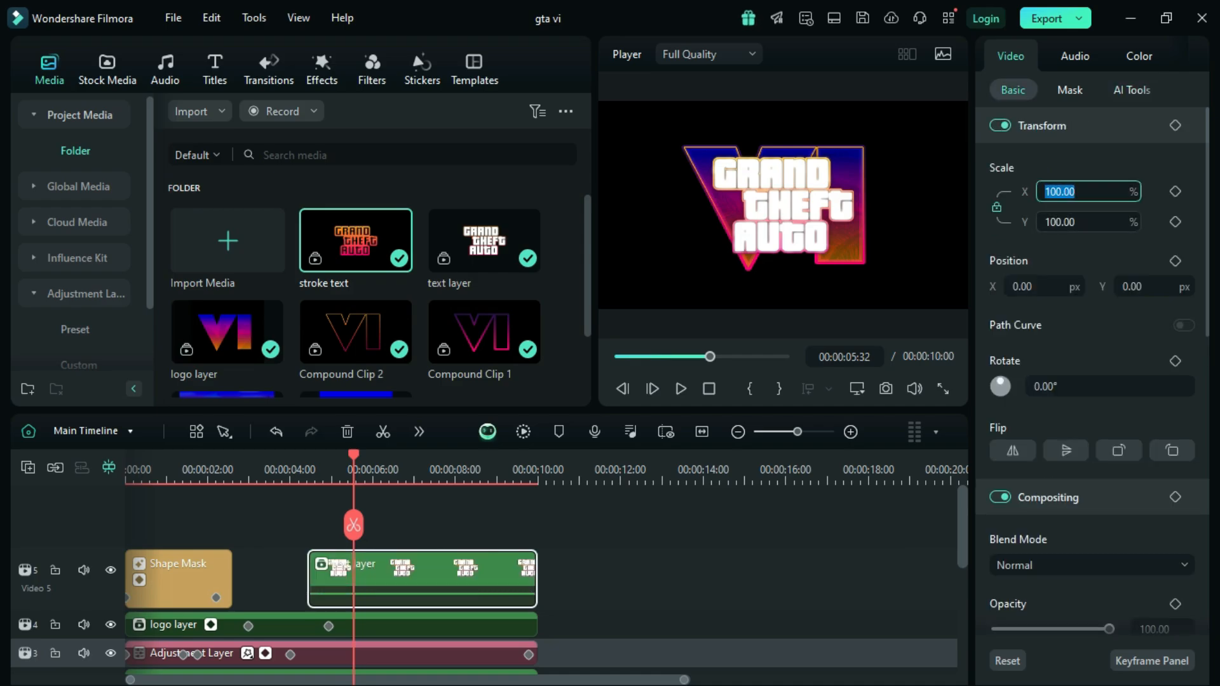
pyautogui.click(1062, 191)
pyautogui.press('BackSpace')
pyautogui.press('BackSpace')
pyautogui.press('BackSpace')
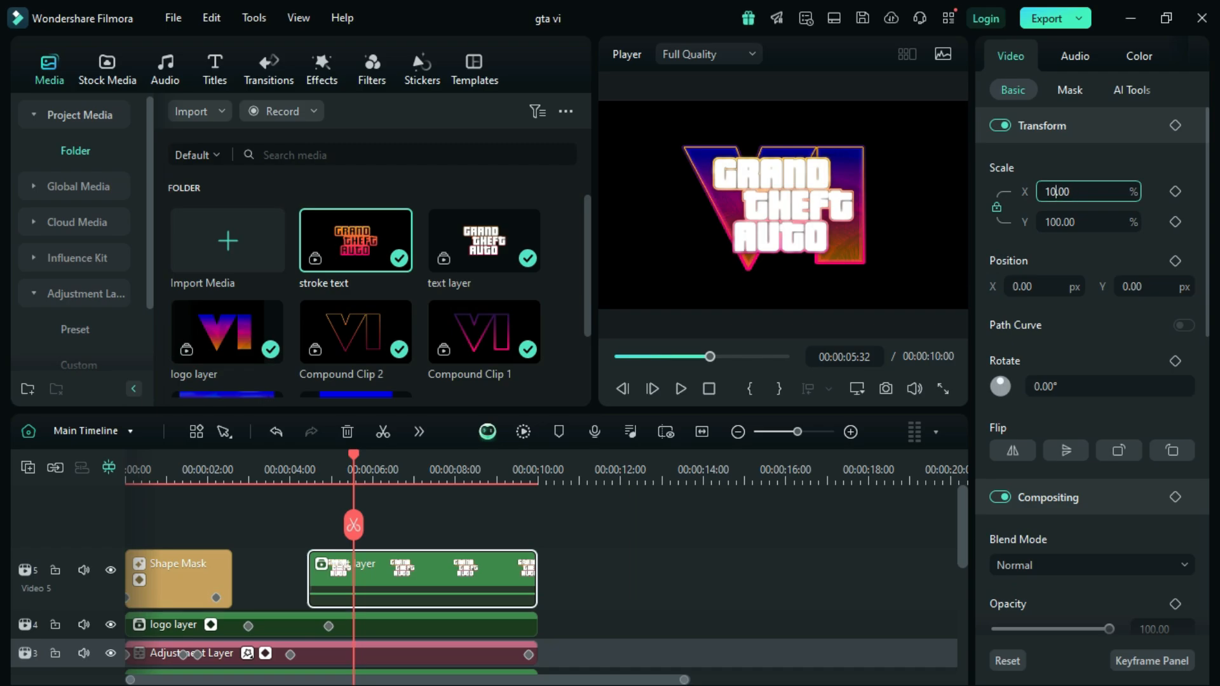
pyautogui.write('90')
pyautogui.press('Return')
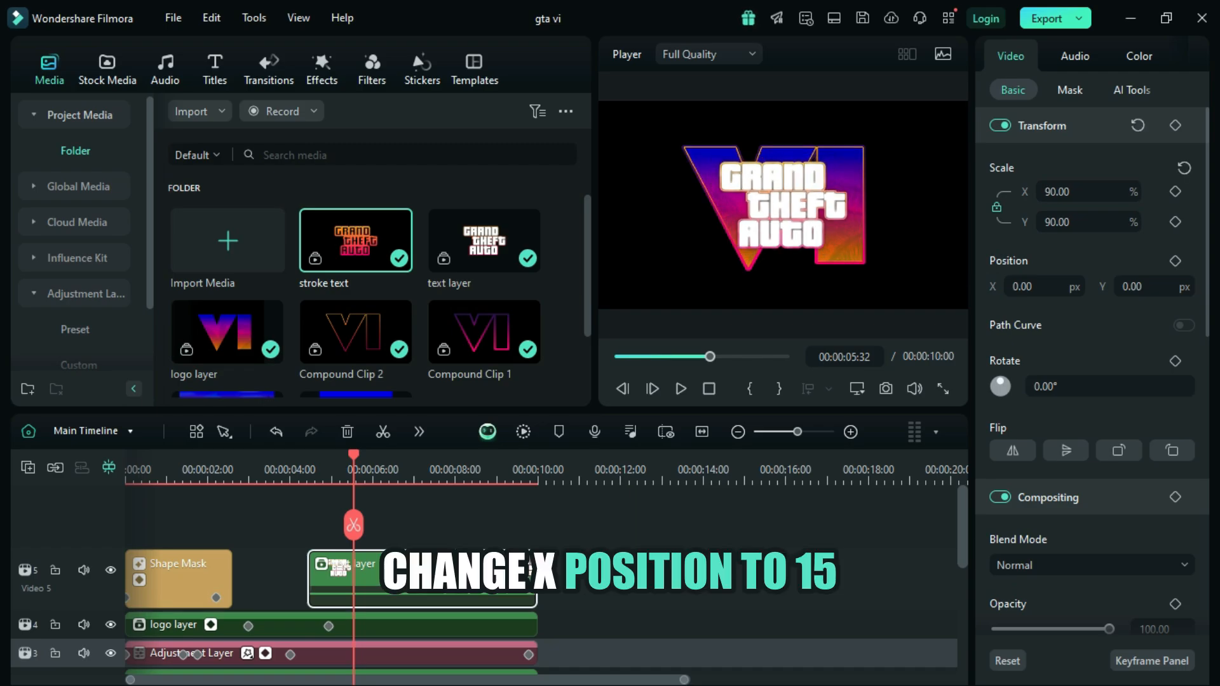
# Step: Set the text layer clip's X position to 15 px
pyautogui.click(1017, 287)
pyautogui.click(1014, 286)
pyautogui.press('BackSpace')
pyautogui.write('15')
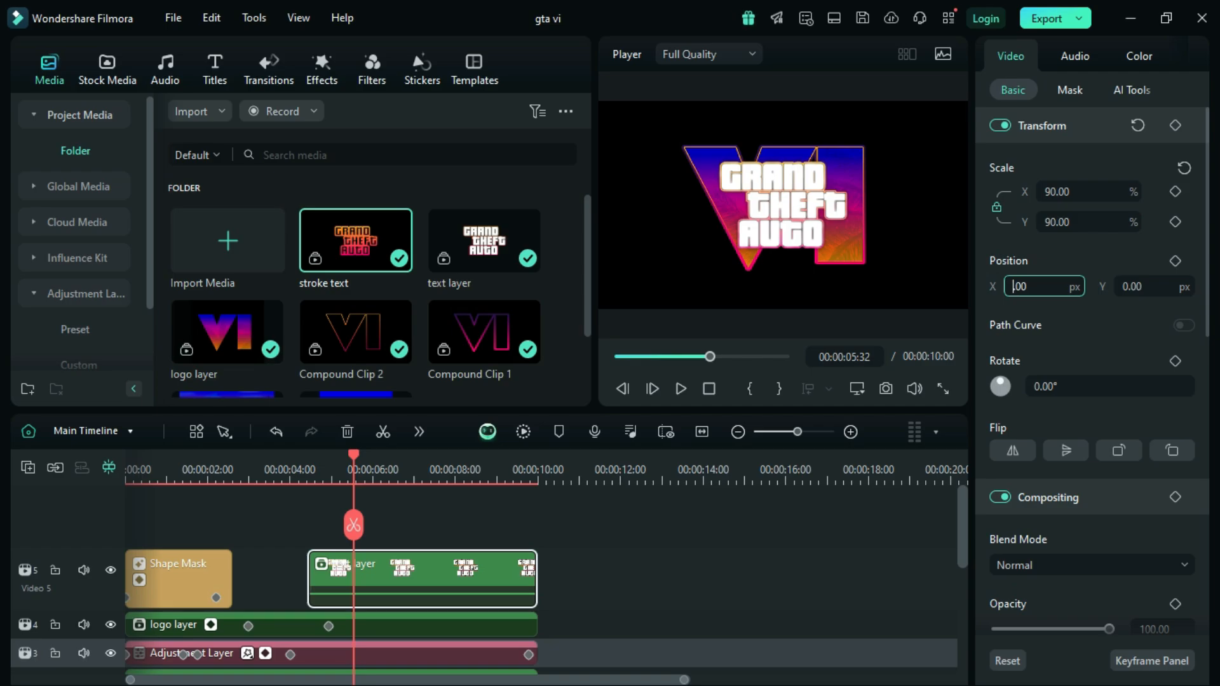
pyautogui.press('Return')
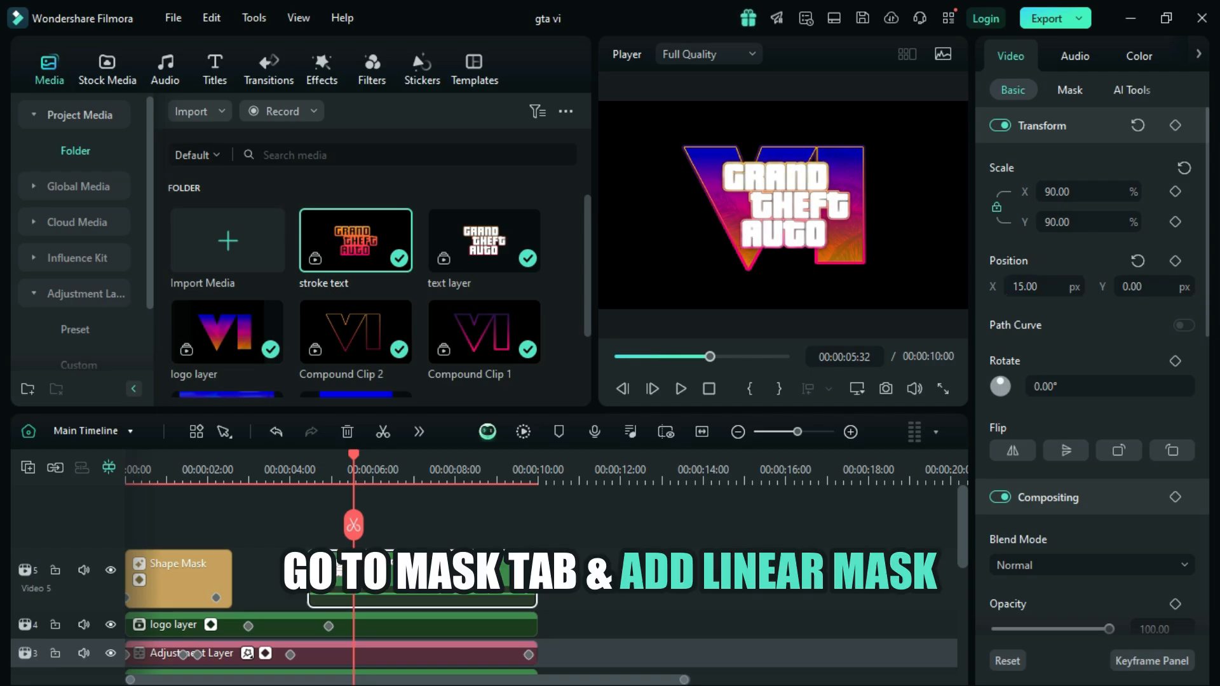
# Step: Apply the single-line linear mask to the text layer clip
pyautogui.click(1069, 90)
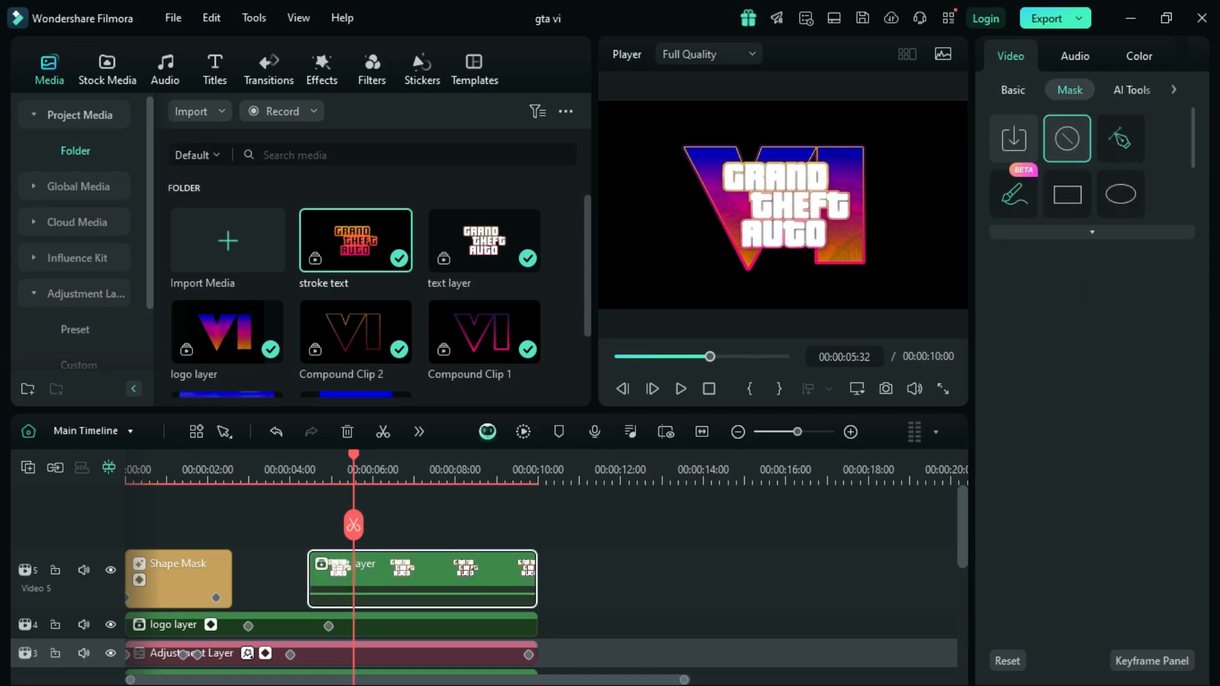
pyautogui.scroll(-2, 1091, 166)
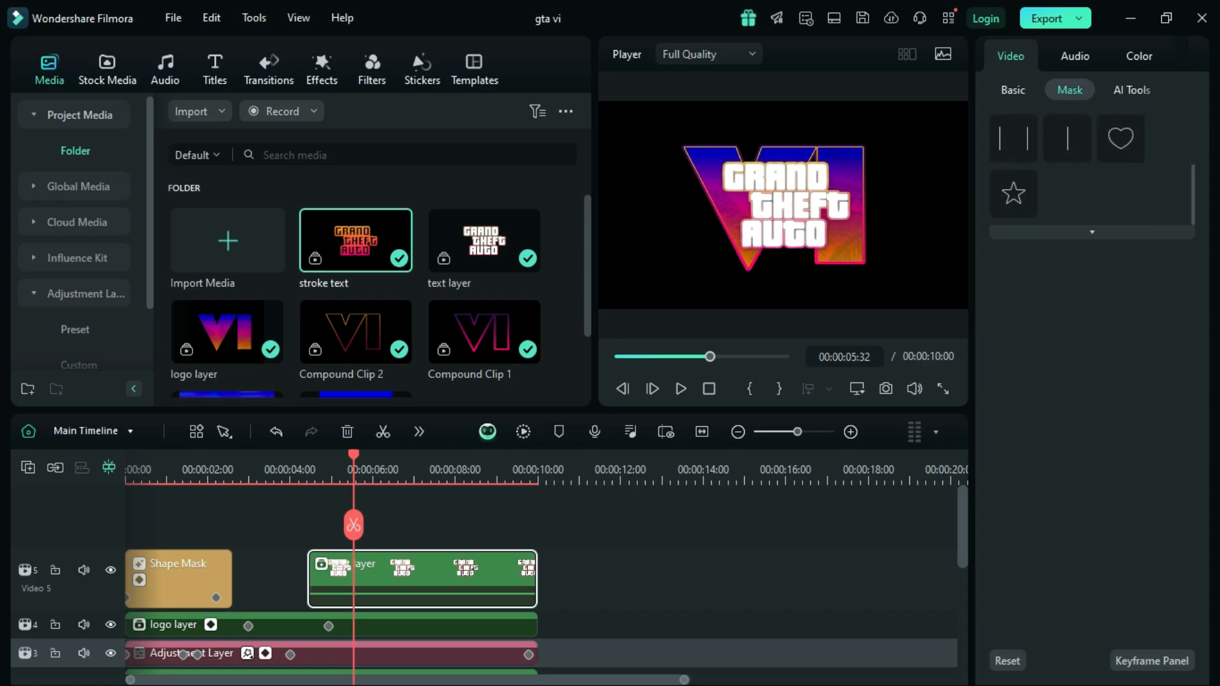
pyautogui.click(1067, 138)
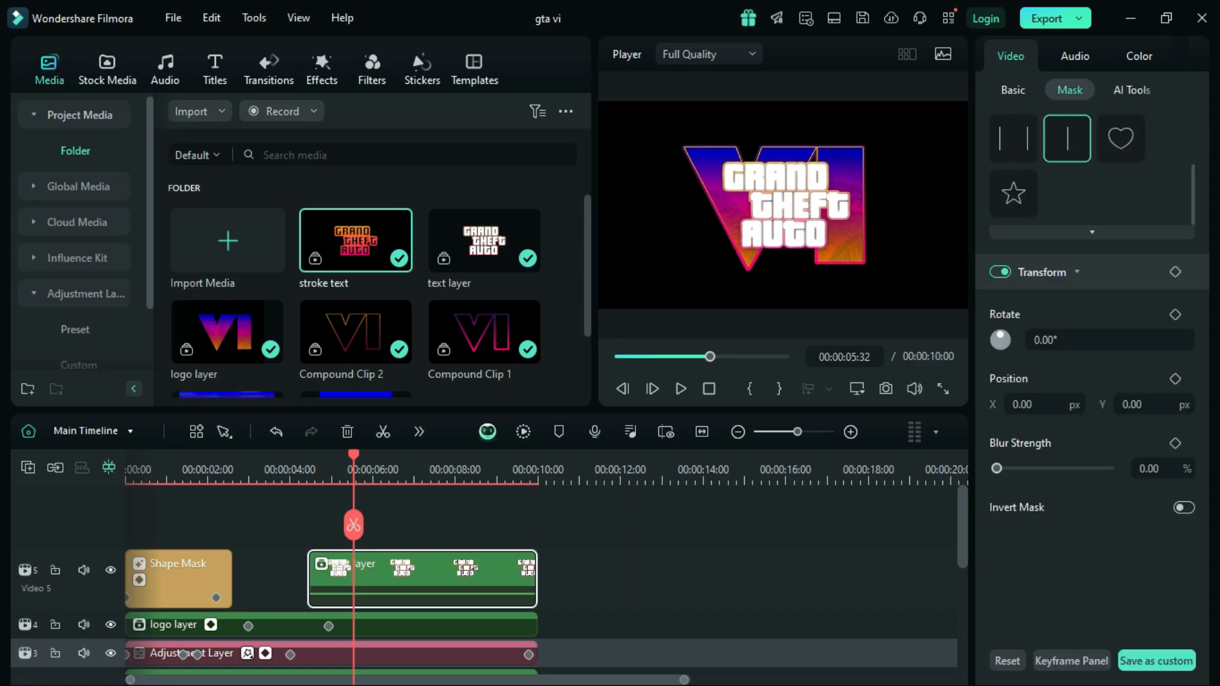
# Step: Go to the start of the text layer clip and set its linear mask rotation to 270°
pyautogui.press('Up')
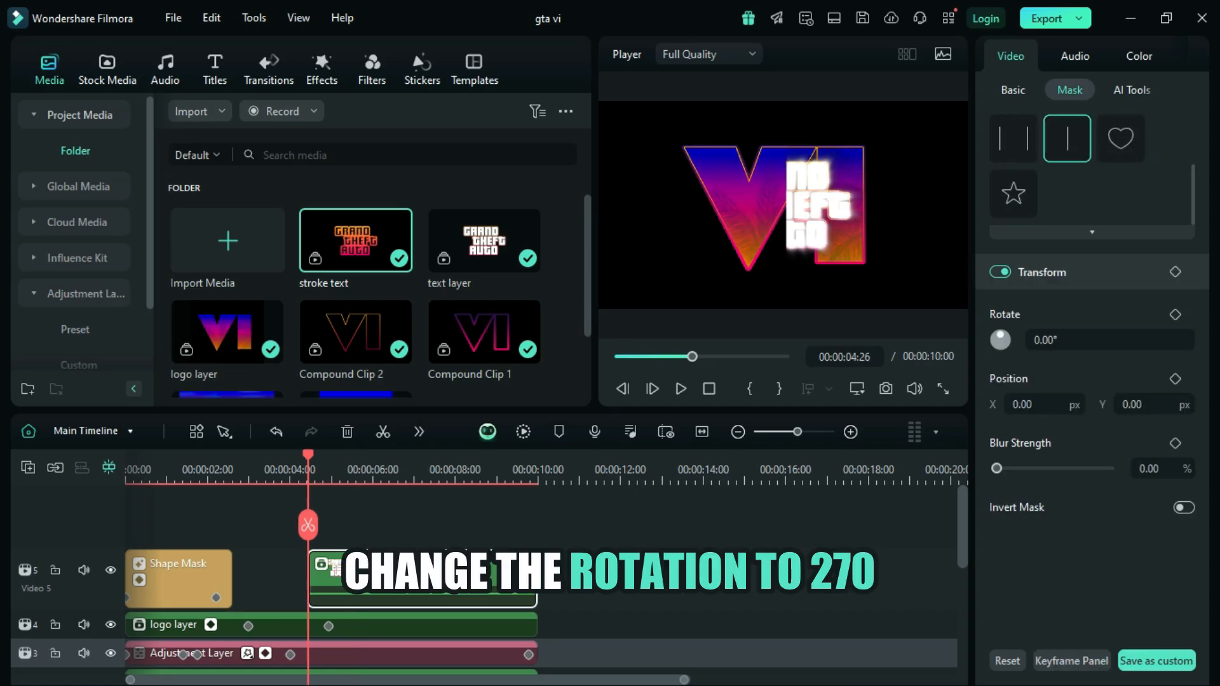
pyautogui.click(1041, 339)
pyautogui.click(1035, 340)
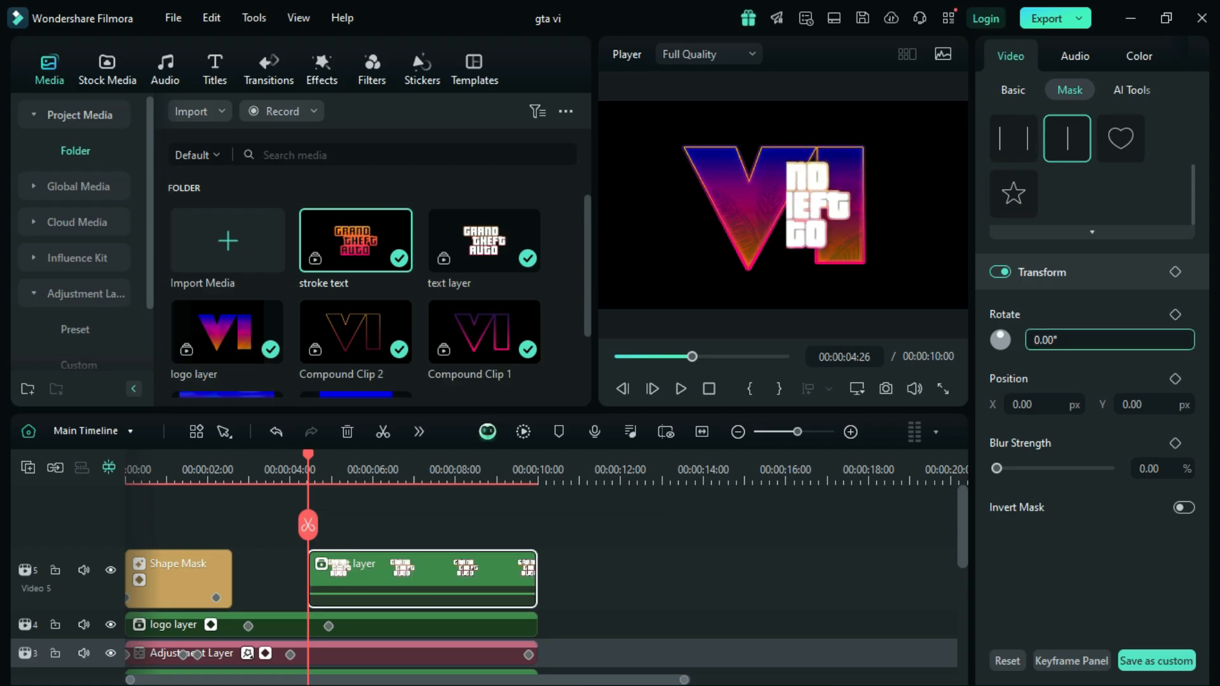
pyautogui.write('2')
pyautogui.press('Delete')
pyautogui.write('70')
pyautogui.press('Return')
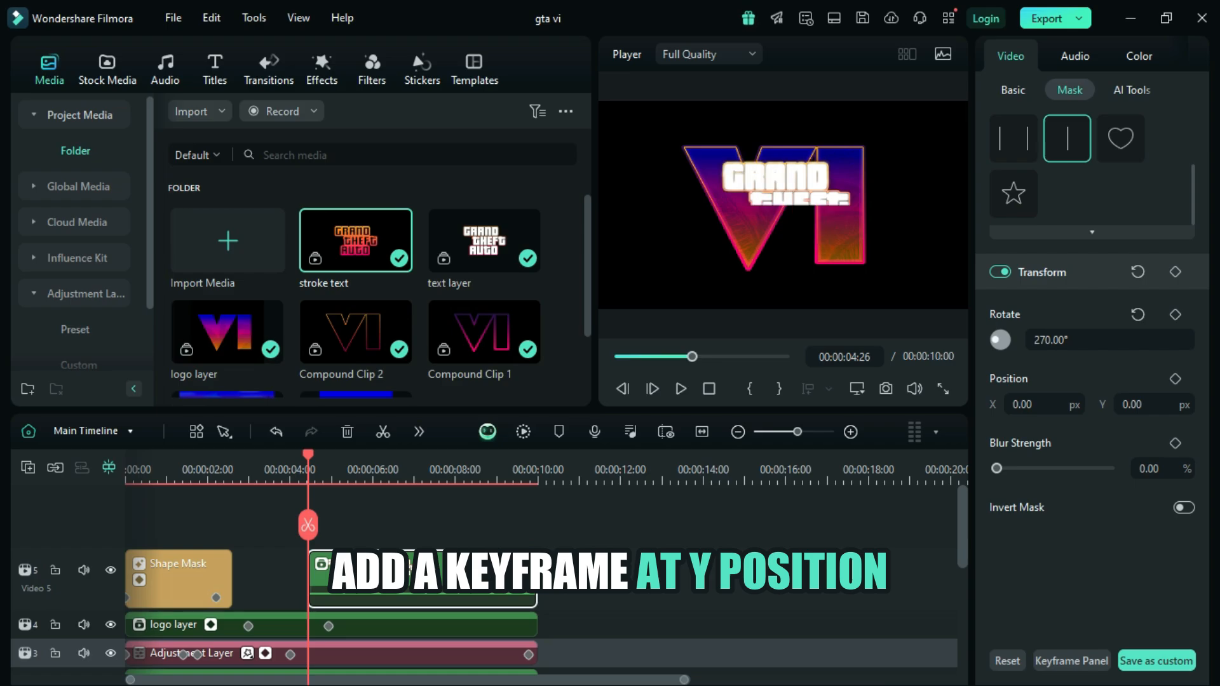
# Step: Add a mask position keyframe at the start of the text layer clip with Y set to 396 px
pyautogui.click(1174, 378)
pyautogui.click(1131, 405)
pyautogui.click(1126, 405)
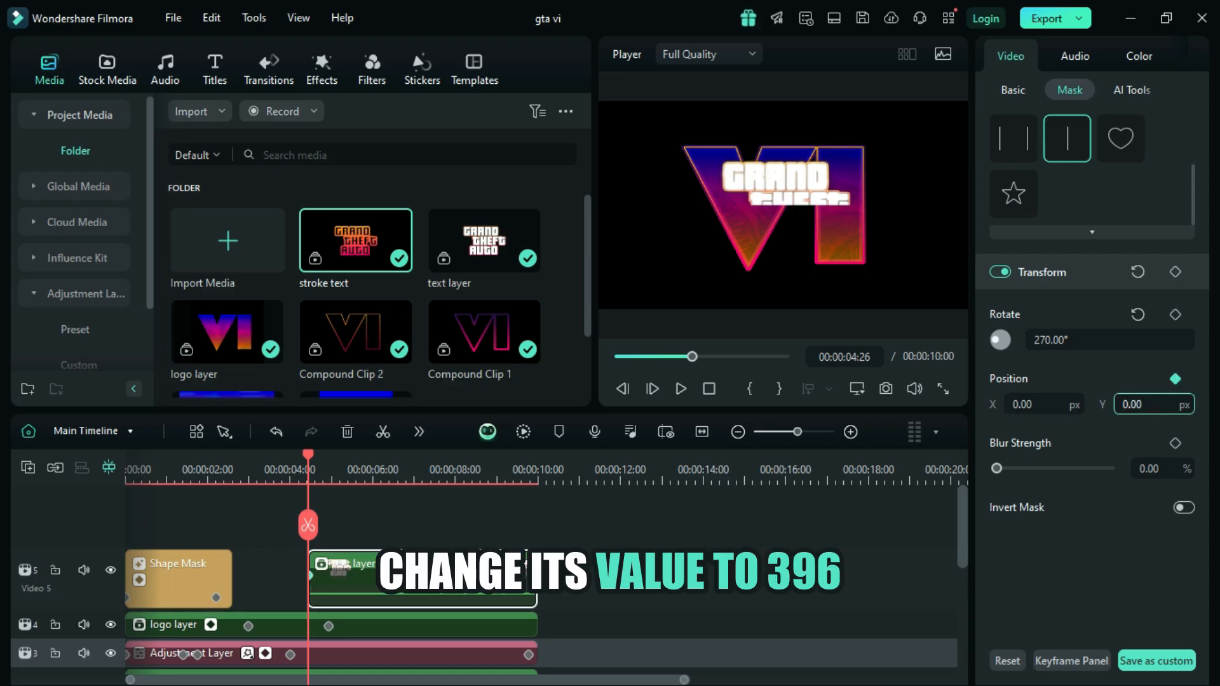
pyautogui.press('BackSpace')
pyautogui.write('396')
pyautogui.press('Return')
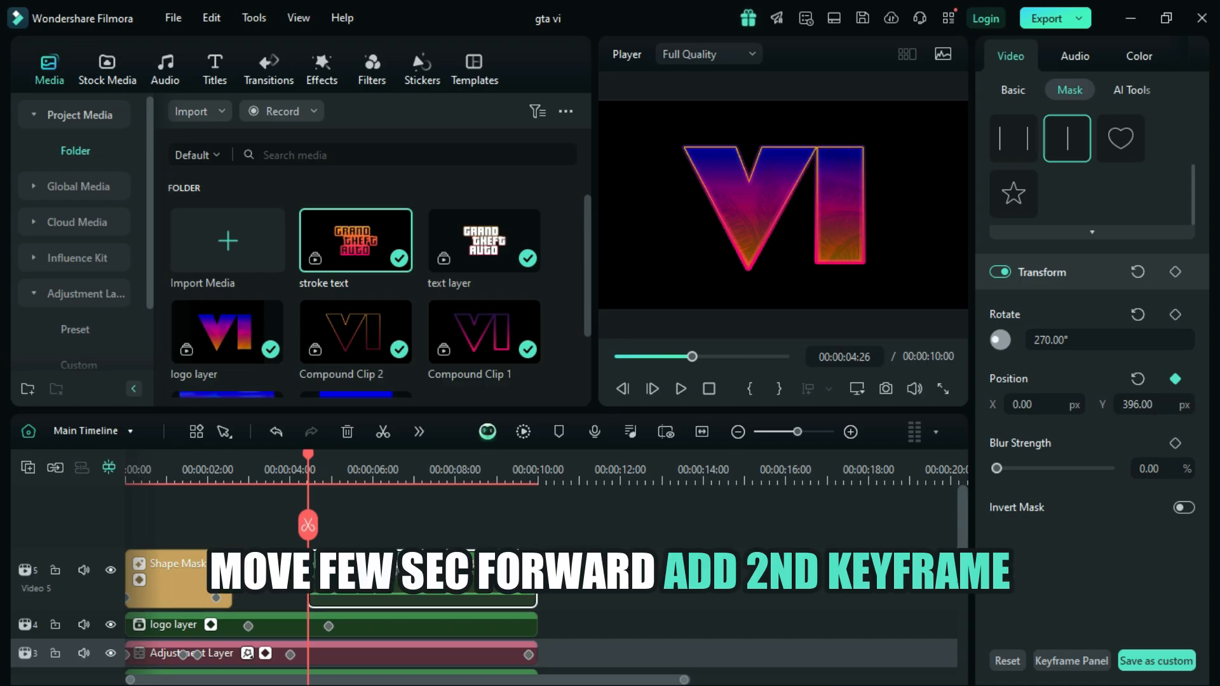
# Step: Add a second mask position keyframe on the text layer clip at 00:00:05:22 with Y set to -256 px
pyautogui.moveTo(308, 455); pyautogui.dragTo(346, 455)
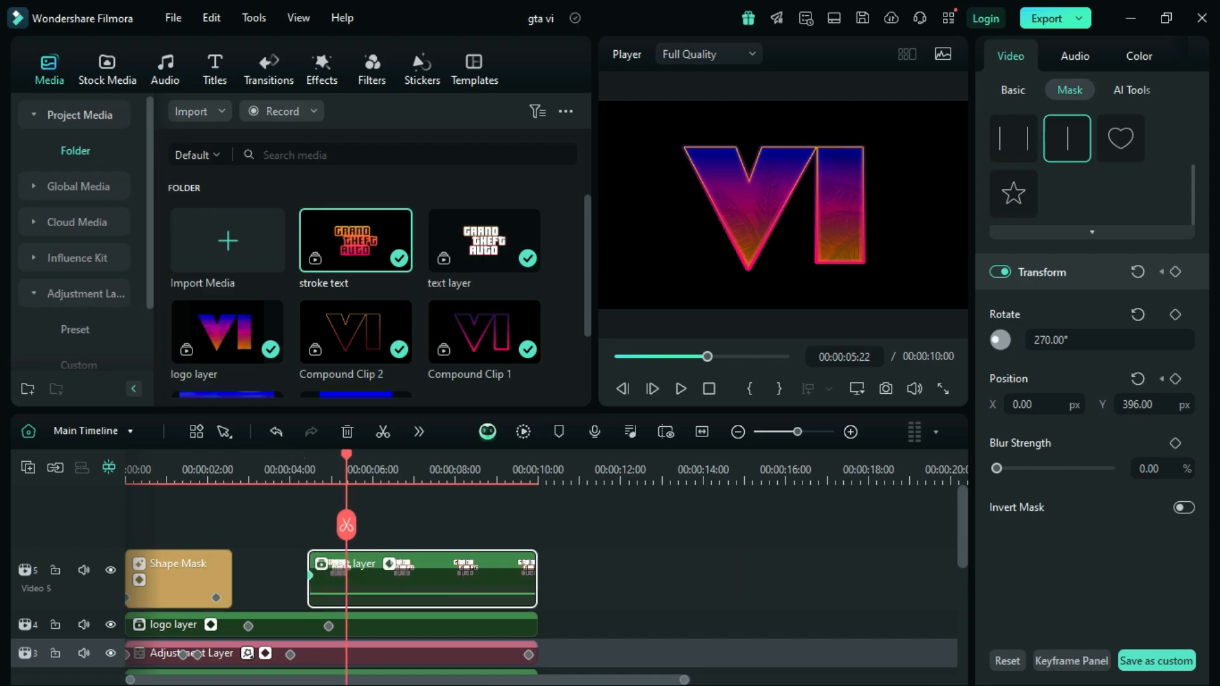
pyautogui.click(1175, 379)
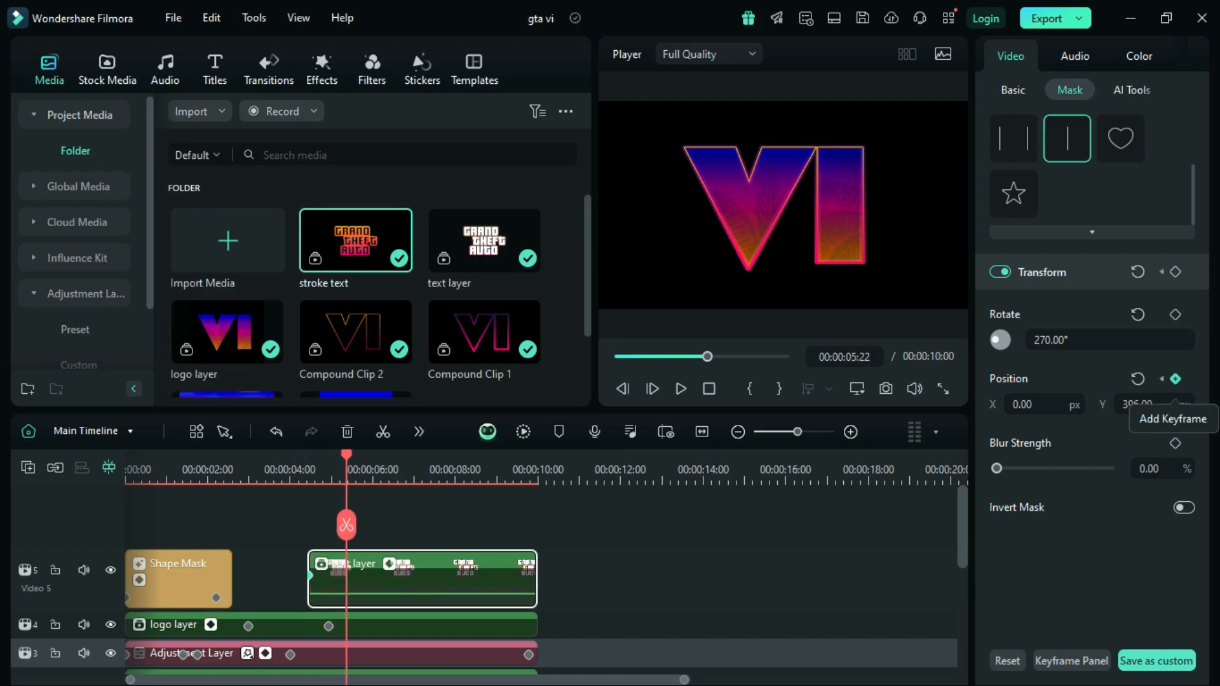
pyautogui.click(1137, 404)
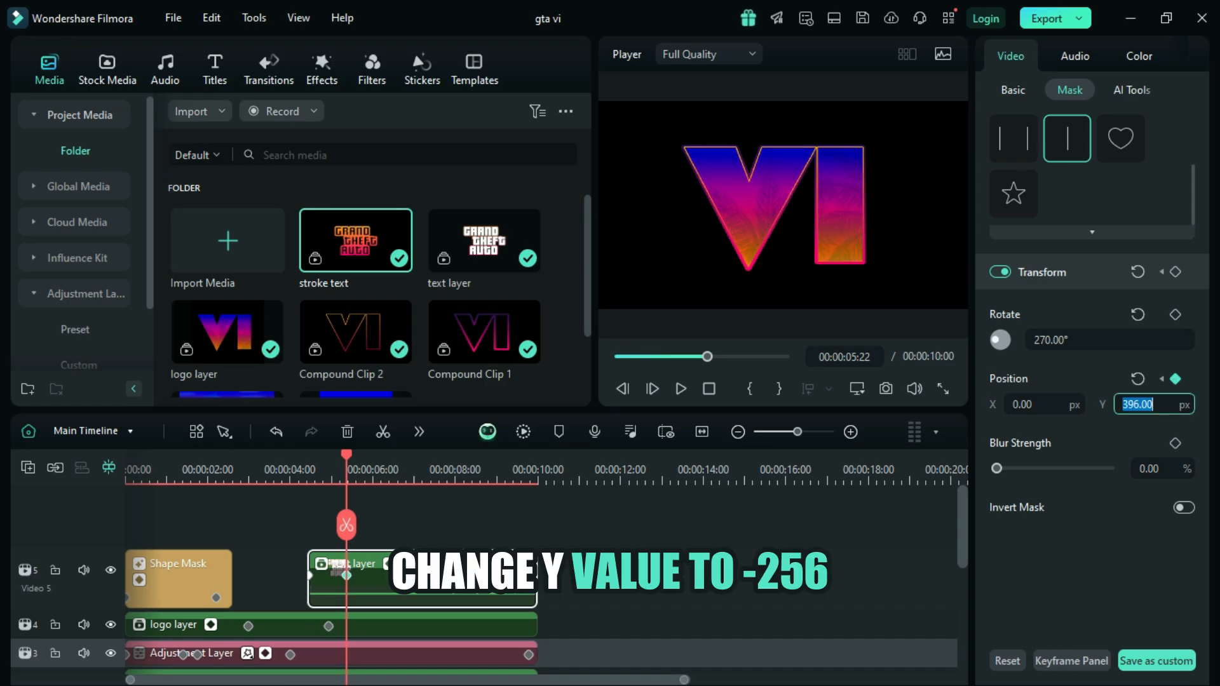
pyautogui.click(1139, 405)
pyautogui.press('BackSpace')
pyautogui.press('BackSpace')
pyautogui.press('BackSpace')
pyautogui.write('-')
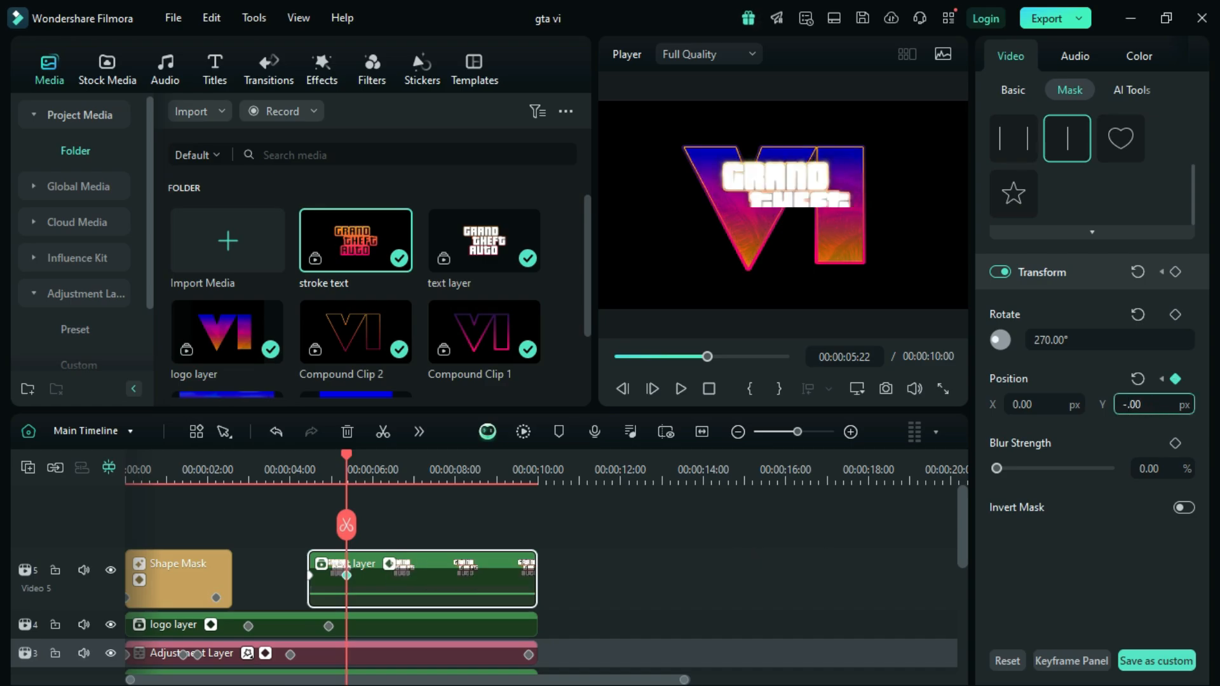
pyautogui.write('256')
pyautogui.press('Return')
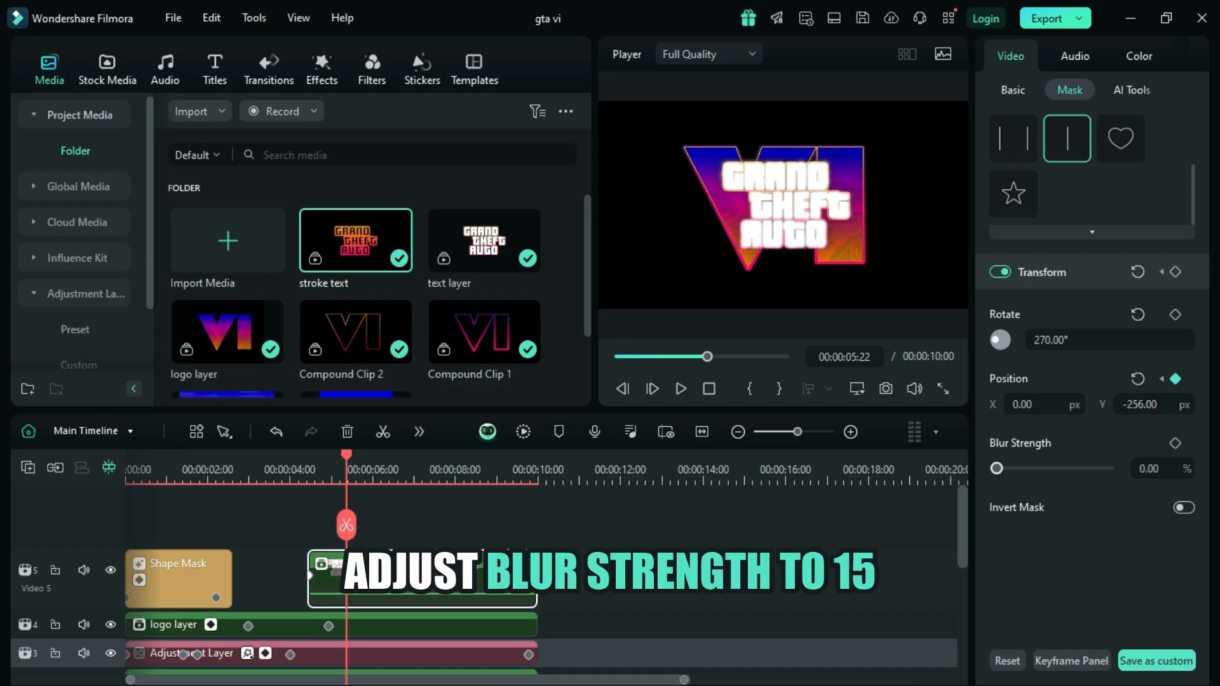
# Step: Set the blur strength of the text layer's linear mask to 15%
pyautogui.click(1148, 469)
pyautogui.click(1147, 469)
pyautogui.doubleClick(1147, 468)
pyautogui.click(1145, 469)
pyautogui.press('BackSpace')
pyautogui.write('15')
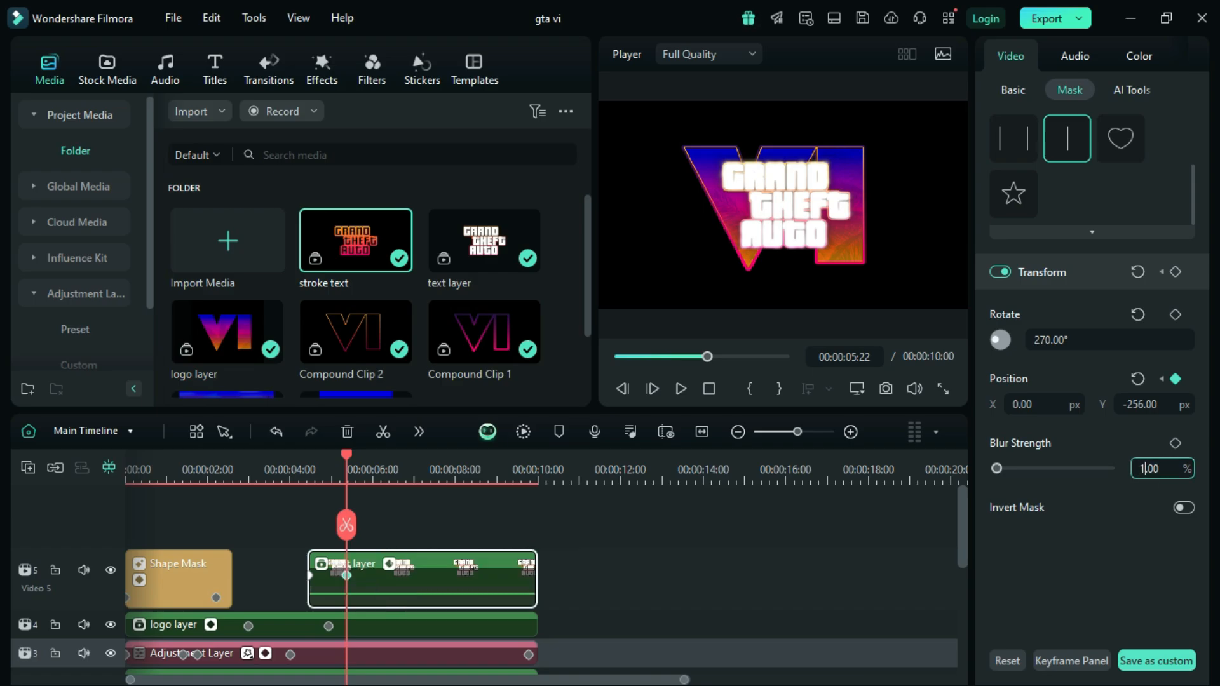
pyautogui.press('Return')
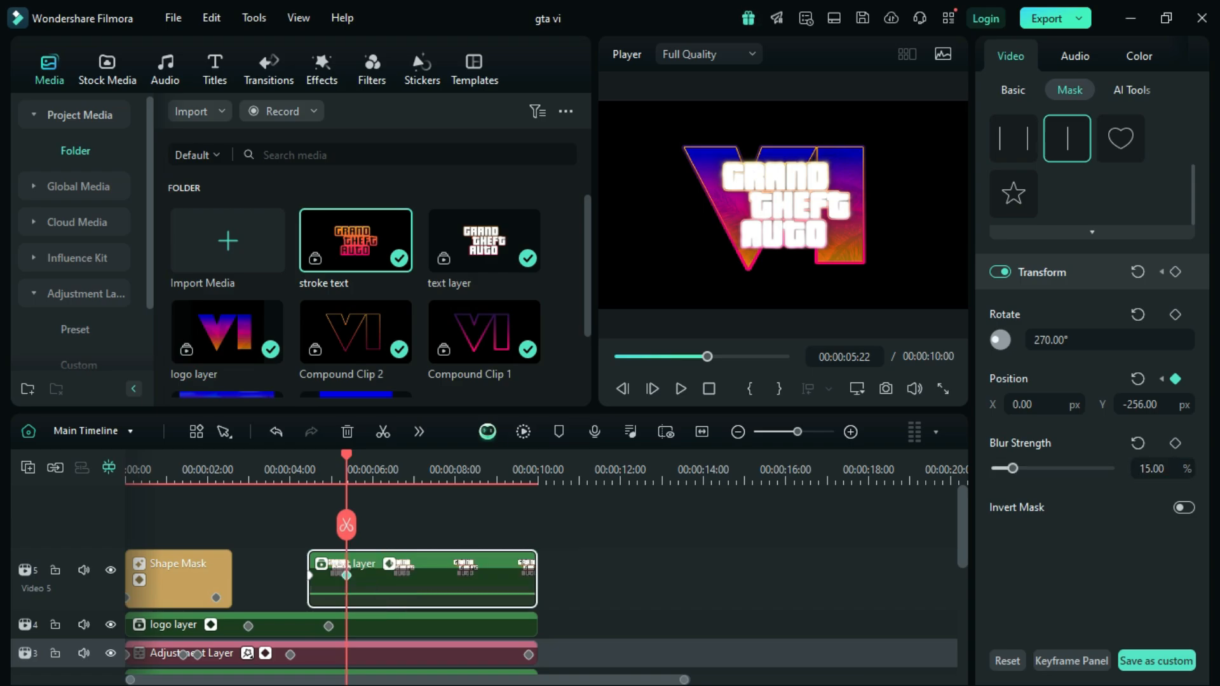